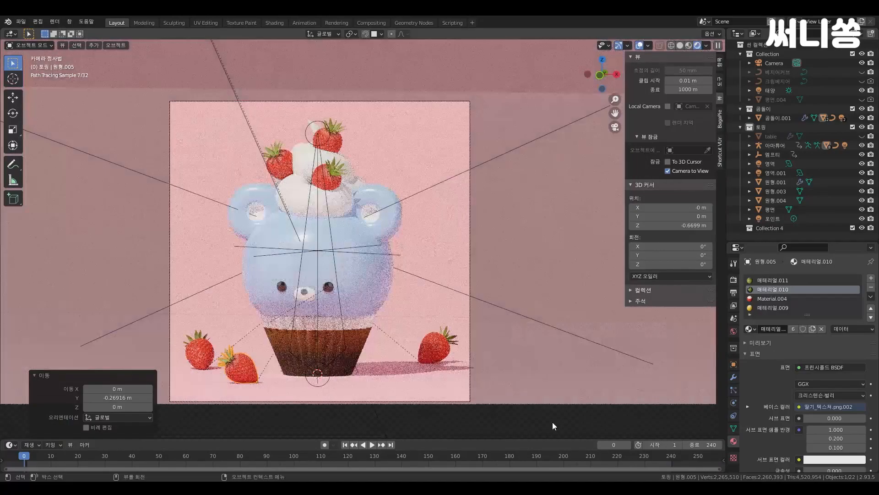
{"action": "mouse_move", "coordinate": [552, 422]}
{"action": "middle_mouse_down", "text": "shift"}
{"action": "mouse_move", "coordinate": [639, 410]}
{"action": "mouse_move", "coordinate": [554, 419]}
{"action": "middle_mouse_up", "text": "shift"}
{"action": "left_click", "coordinate": [774, 63]}
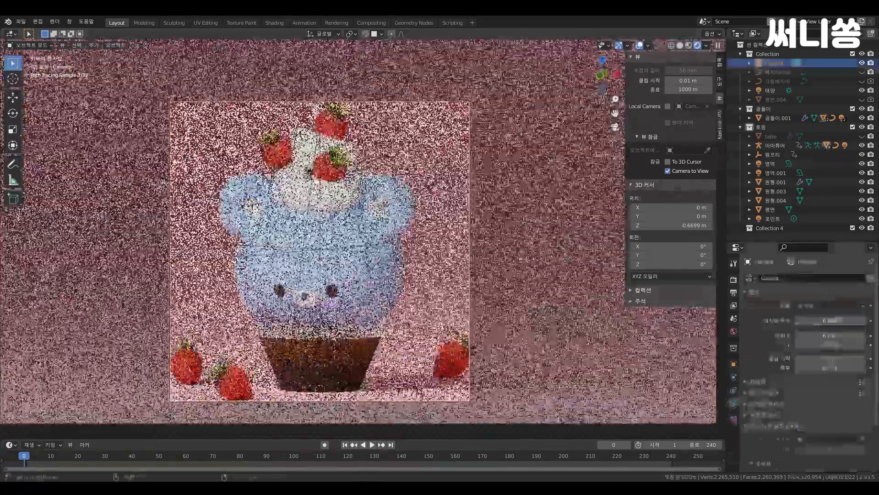
{"action": "left_click", "coordinate": [864, 321]}
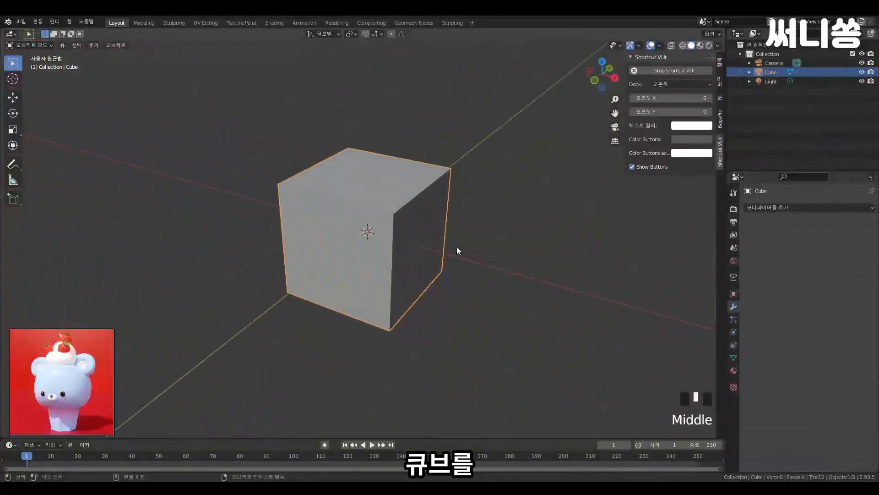
Add a Subdivision Surface modifier to the default cube.
{"action": "scroll", "coordinate": [452, 257], "scroll_direction": "up", "scroll_amount": 1}
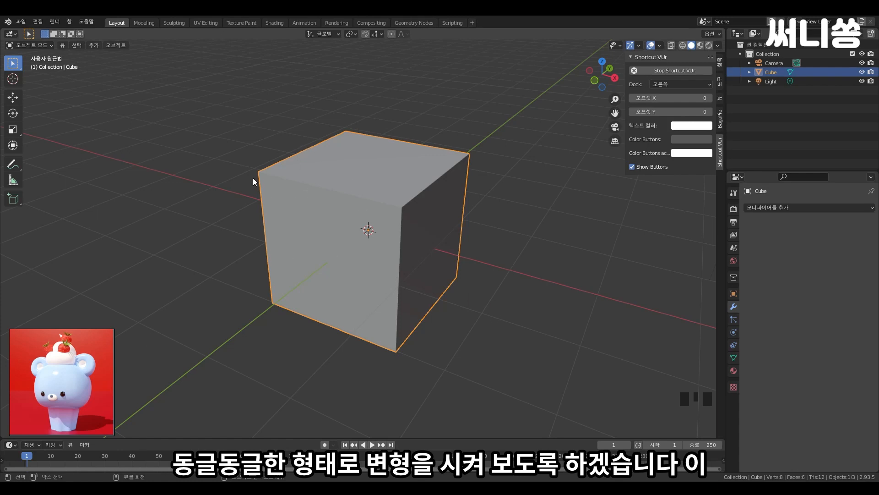
{"action": "left_click", "coordinate": [416, 177]}
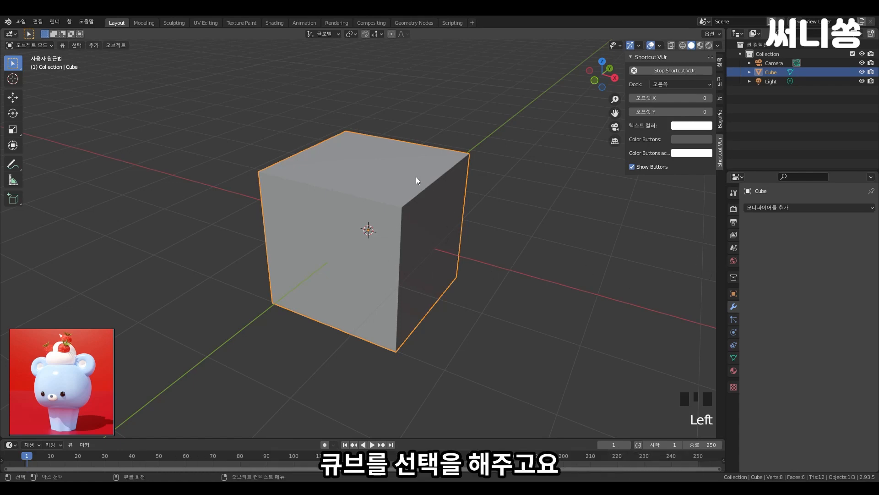
{"action": "left_click", "coordinate": [765, 208]}
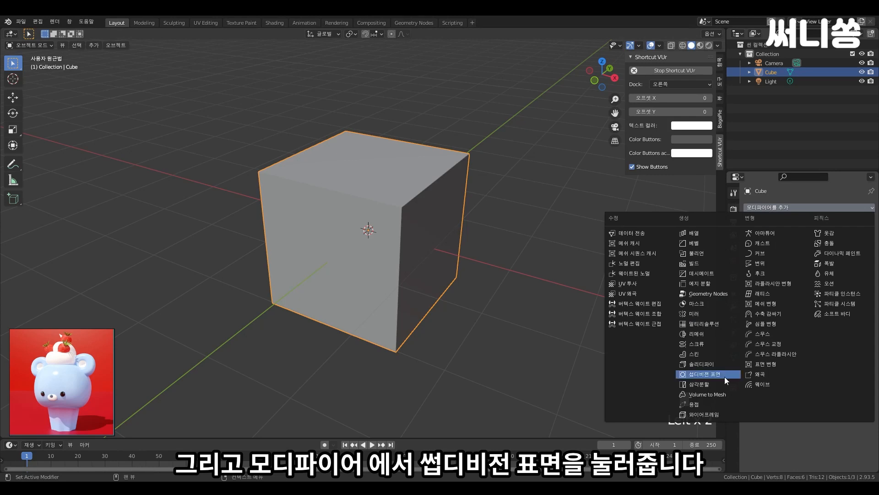
{"action": "left_click", "coordinate": [700, 374]}
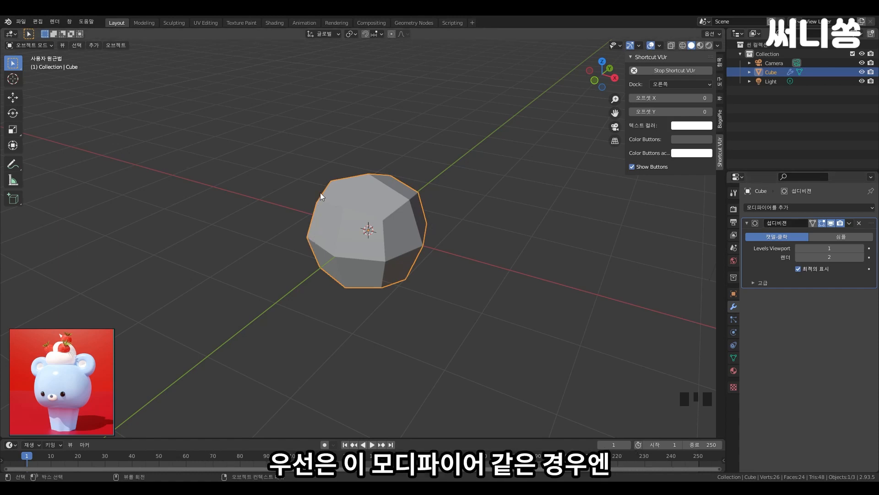
Enter Edit Mode on the subdivided cube.
{"action": "middle_click_drag", "start_coordinate": [327, 179], "coordinate": [367, 255]}
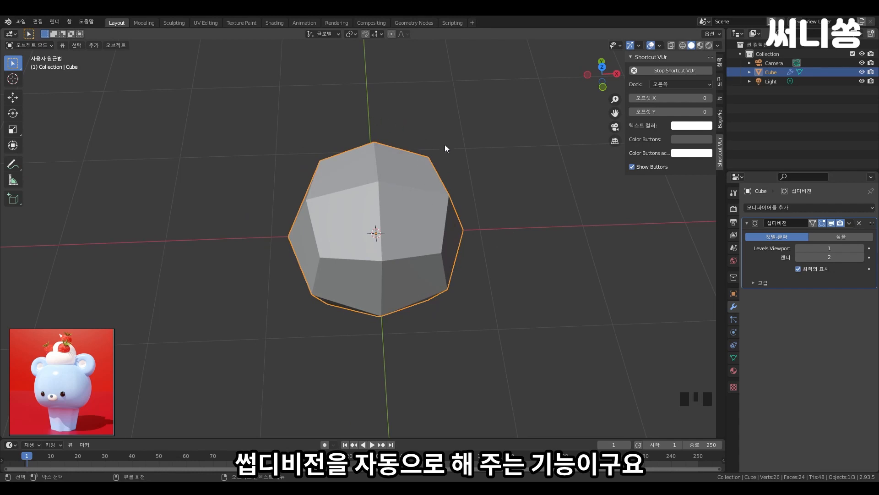
{"action": "middle_click_drag", "start_coordinate": [444, 172], "coordinate": [464, 175]}
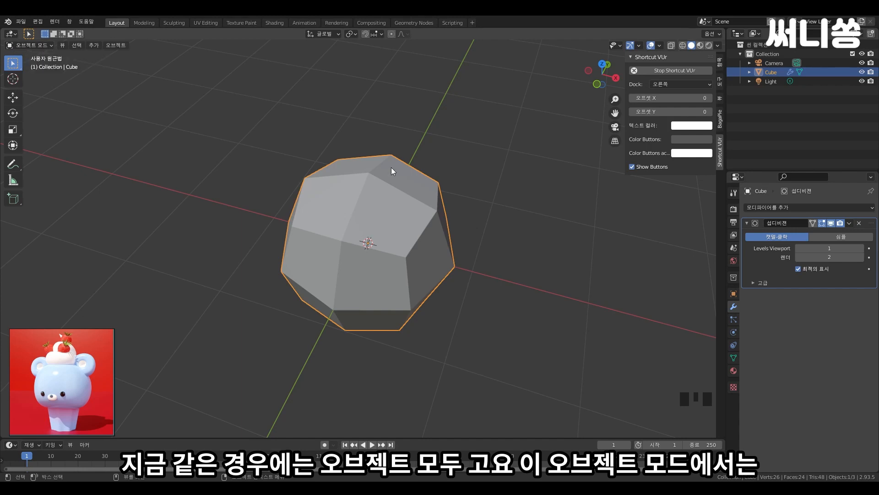
{"action": "scroll", "coordinate": [288, 185], "scroll_direction": "down", "scroll_amount": 2}
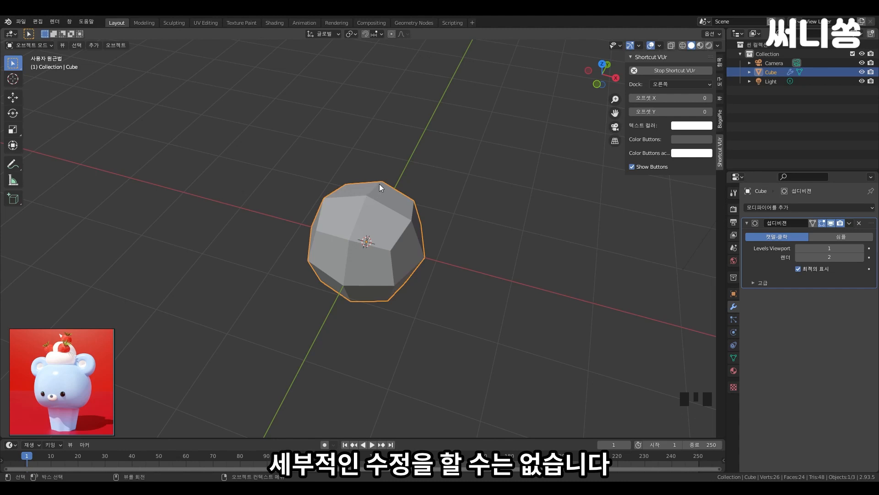
{"action": "scroll", "coordinate": [298, 213], "scroll_direction": "up", "scroll_amount": 2}
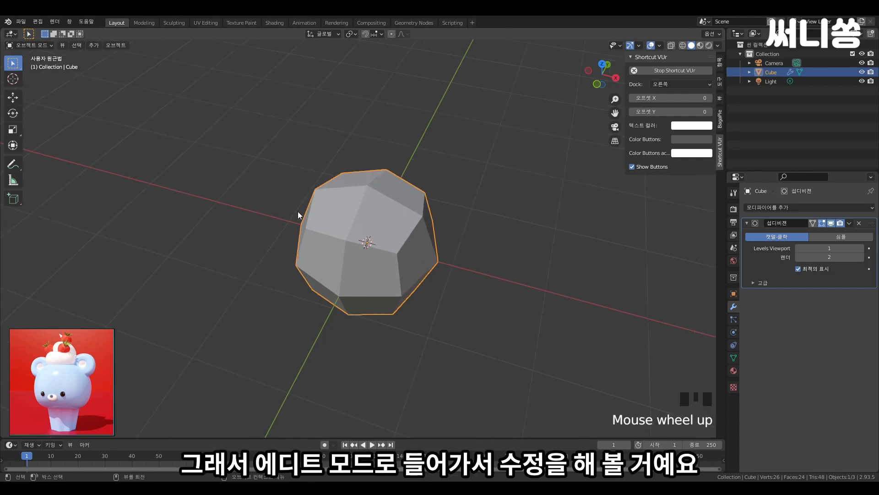
{"action": "middle_click_drag", "start_coordinate": [297, 213], "coordinate": [273, 208], "text": "shift"}
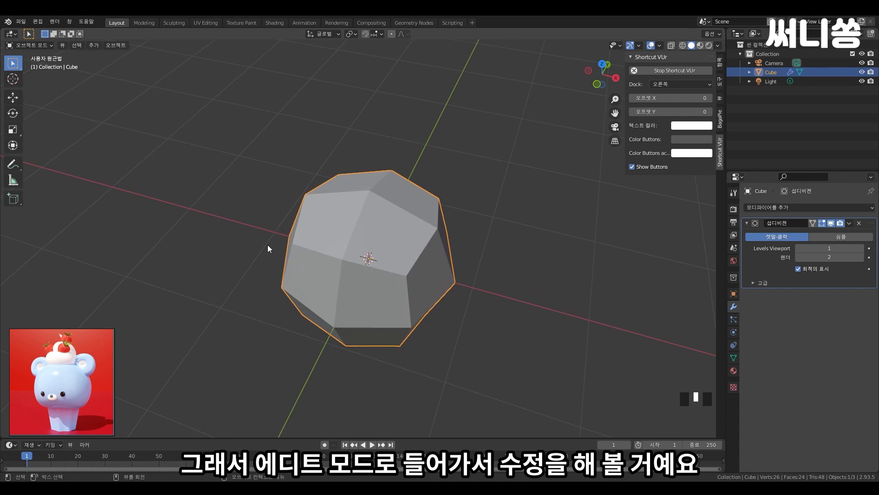
{"action": "key", "text": "Tab"}
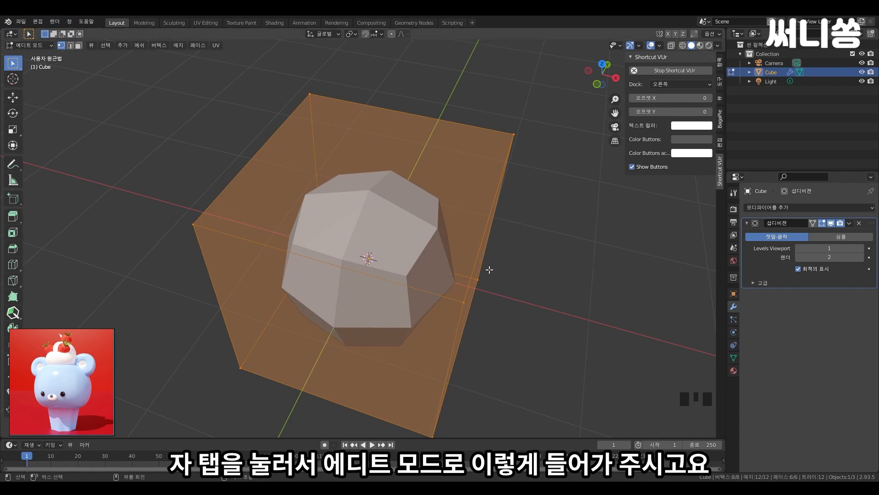
Turn on the On Cage display of the Subdivision modifier so the edit cage follows the rounded shape.
{"action": "scroll", "coordinate": [489, 269], "scroll_direction": "down", "scroll_amount": 2}
{"action": "middle_click_drag", "start_coordinate": [481, 275], "coordinate": [559, 261]}
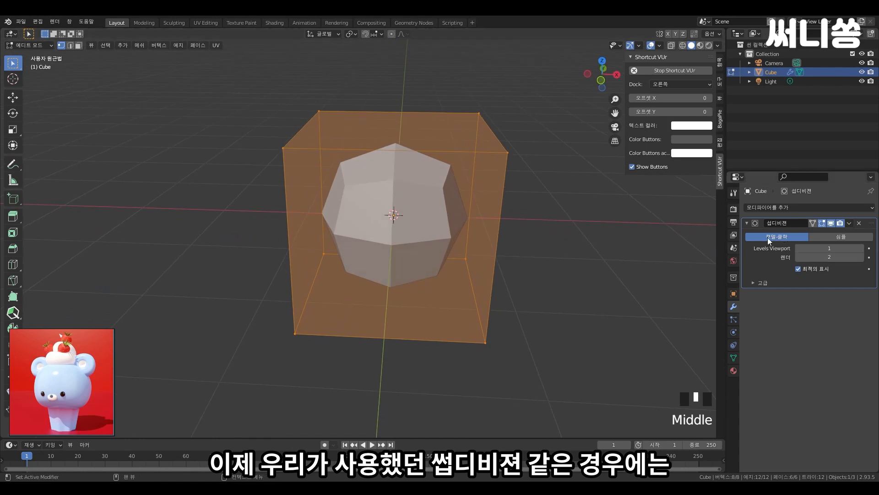
{"action": "middle_click_drag", "start_coordinate": [475, 178], "coordinate": [454, 178]}
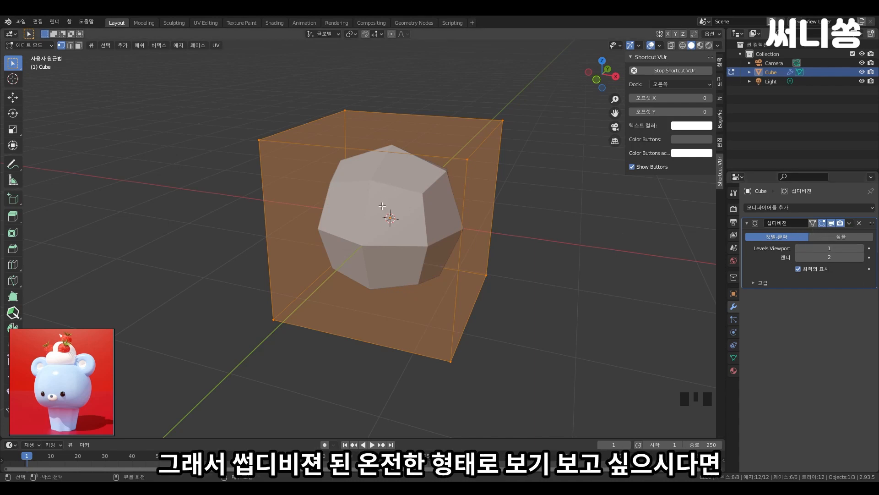
{"action": "scroll", "coordinate": [497, 207], "scroll_direction": "up", "scroll_amount": 2}
{"action": "middle_click_drag", "start_coordinate": [495, 206], "coordinate": [486, 186], "text": "shift"}
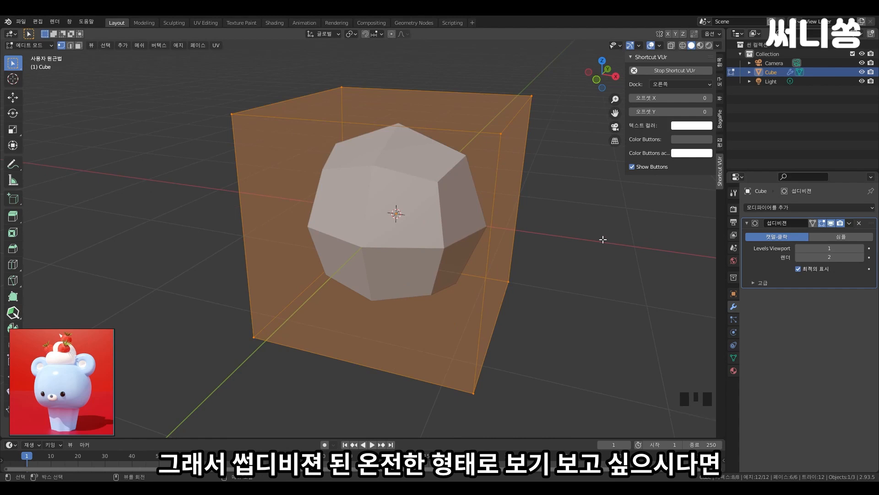
{"action": "left_click", "coordinate": [815, 224]}
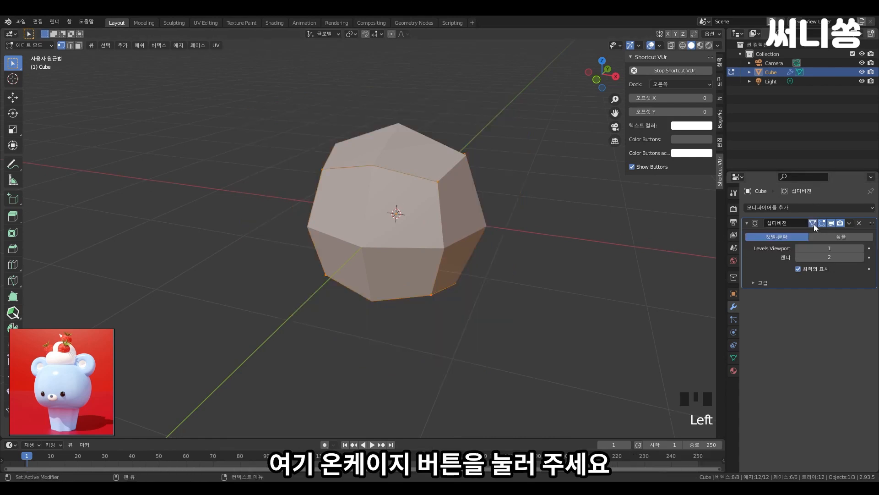
Return the cube to Object Mode and apply its Subdivision modifier at viewport level 1.
{"action": "middle_click_drag", "start_coordinate": [348, 215], "coordinate": [367, 208]}
{"action": "middle_click_drag", "start_coordinate": [469, 241], "coordinate": [443, 236]}
{"action": "scroll", "coordinate": [463, 238], "scroll_direction": "up", "scroll_amount": 2}
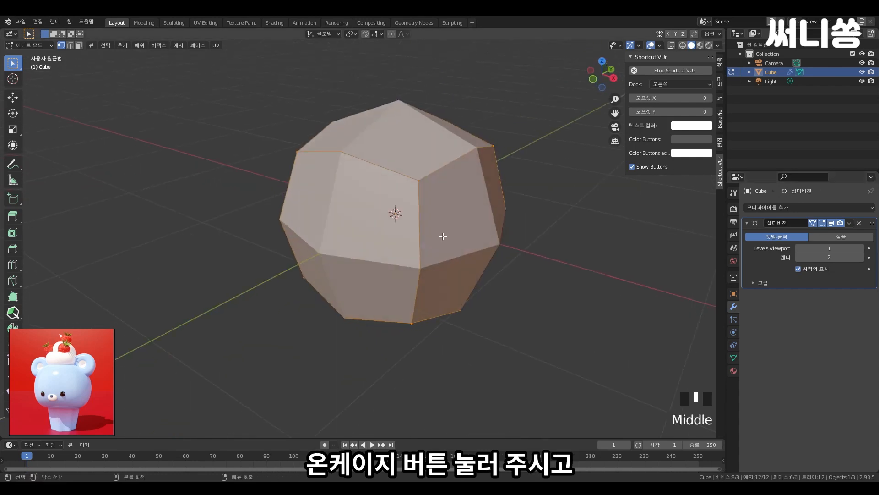
{"action": "middle_click_drag", "start_coordinate": [318, 284], "coordinate": [318, 288], "text": "shift"}
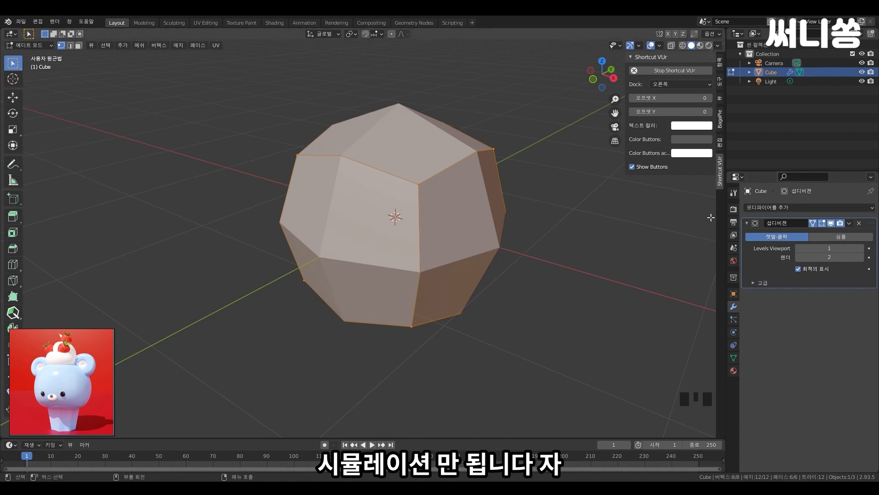
{"action": "key", "text": "Tab"}
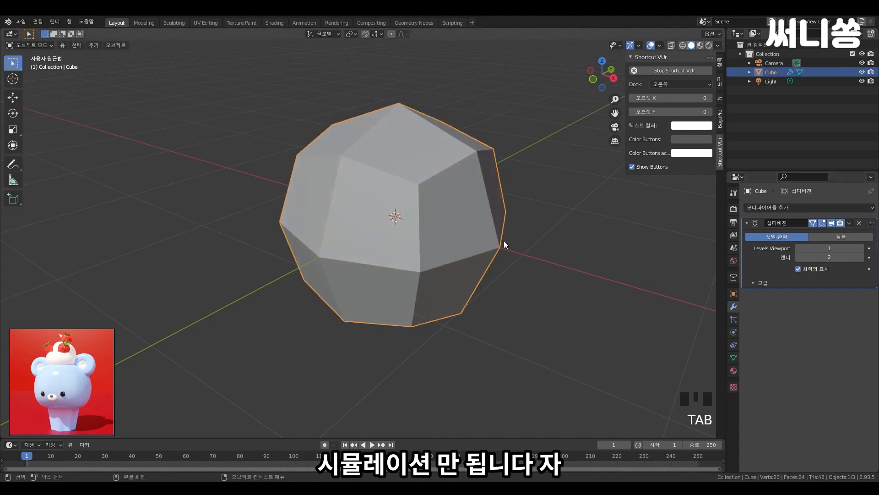
{"action": "key", "text": "Tab"}
{"action": "key", "text": "Tab"}
{"action": "key", "text": "Tab"}
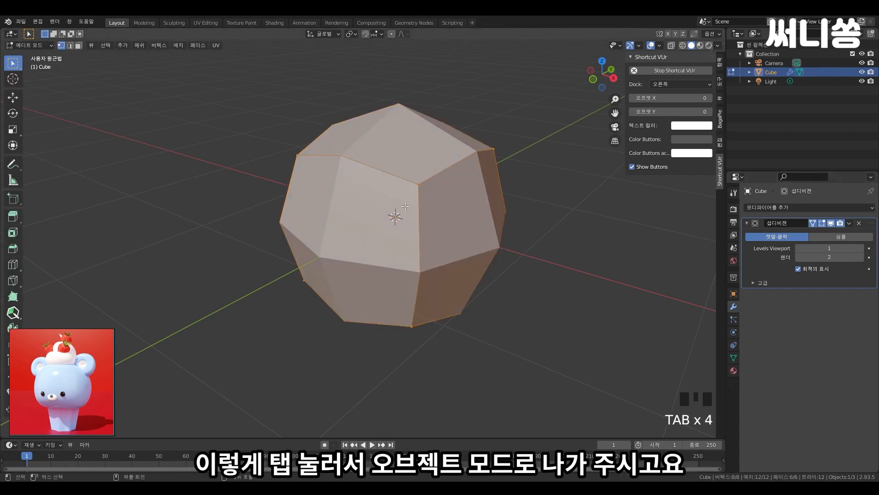
{"action": "key", "text": "Tab"}
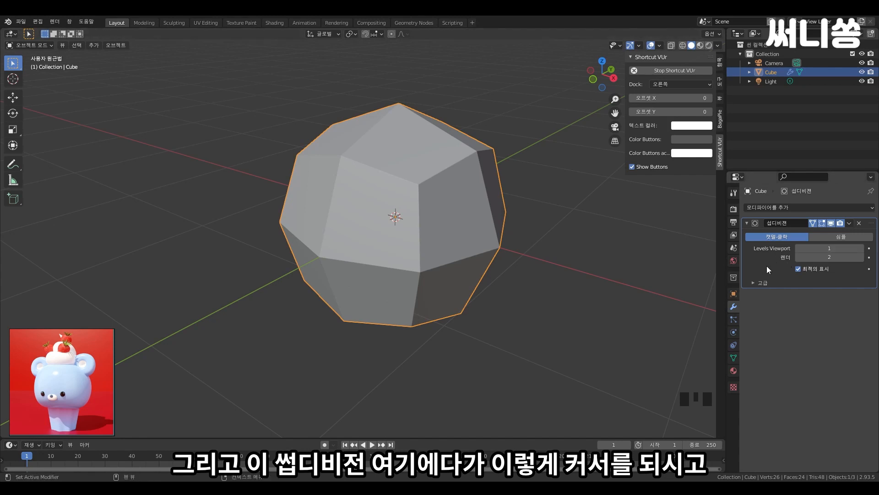
{"action": "key", "text": "ctrl+a"}
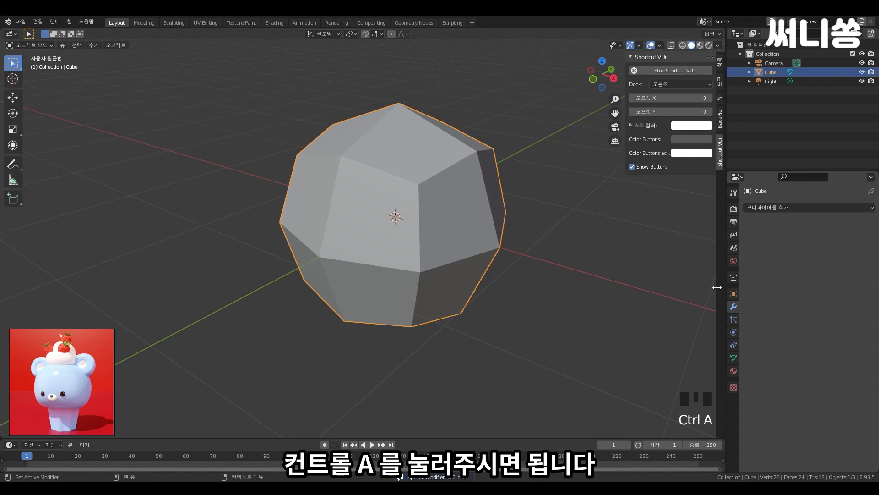
Enter Edit Mode on the cube with the applied subdivision.
{"action": "scroll", "coordinate": [370, 187], "scroll_direction": "down", "scroll_amount": 2}
{"action": "middle_click_drag", "start_coordinate": [370, 187], "coordinate": [453, 263], "text": "shift"}
{"action": "key", "text": "Tab"}
{"action": "key", "text": "Tab"}
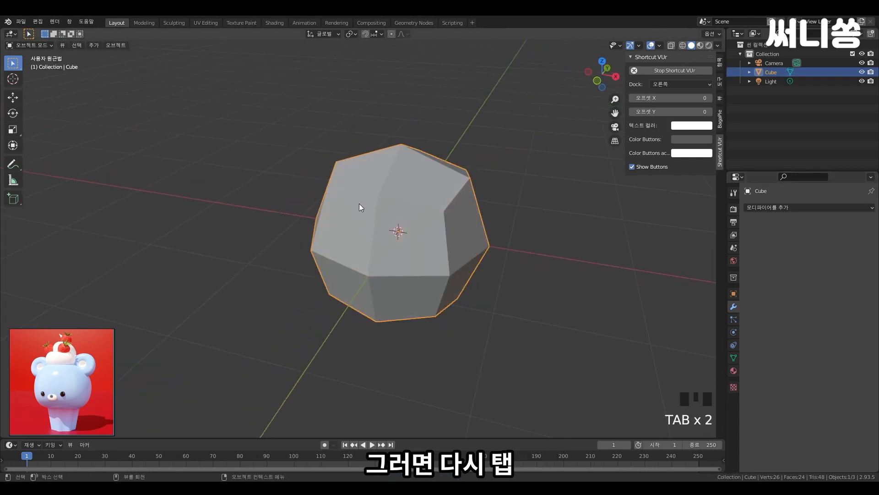
{"action": "key", "text": "Tab"}
Examine the rounded cube's real vertices, edges and faces from several angles.
{"action": "middle_click_drag", "start_coordinate": [353, 207], "coordinate": [439, 167]}
{"action": "scroll", "coordinate": [435, 183], "scroll_direction": "down", "scroll_amount": 3}
{"action": "scroll", "coordinate": [444, 188], "scroll_direction": "up", "scroll_amount": 4}
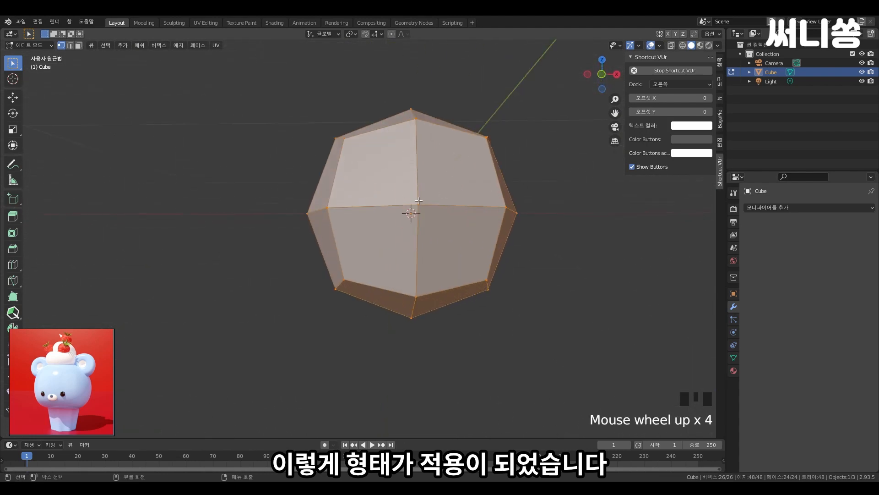
{"action": "scroll", "coordinate": [522, 174], "scroll_direction": "down", "scroll_amount": 2}
{"action": "middle_click_drag", "start_coordinate": [522, 173], "coordinate": [495, 201]}
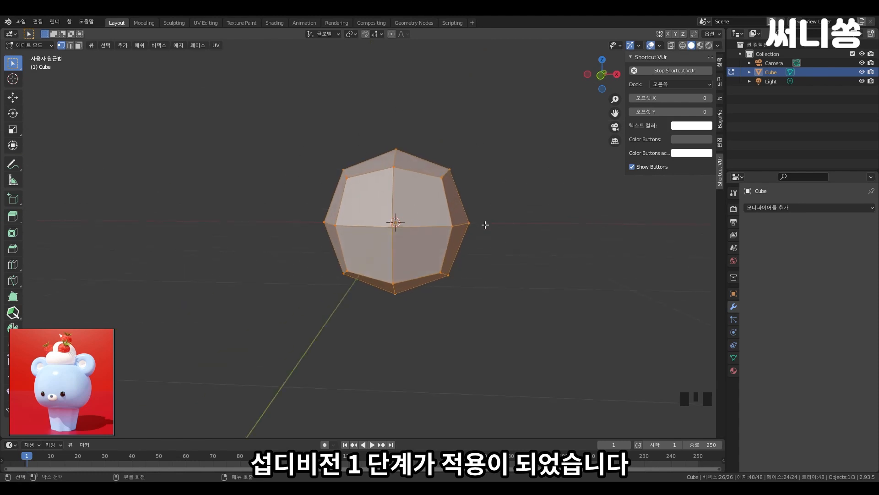
{"action": "scroll", "coordinate": [485, 224], "scroll_direction": "up", "scroll_amount": 2}
{"action": "middle_click_drag", "start_coordinate": [485, 224], "coordinate": [493, 194]}
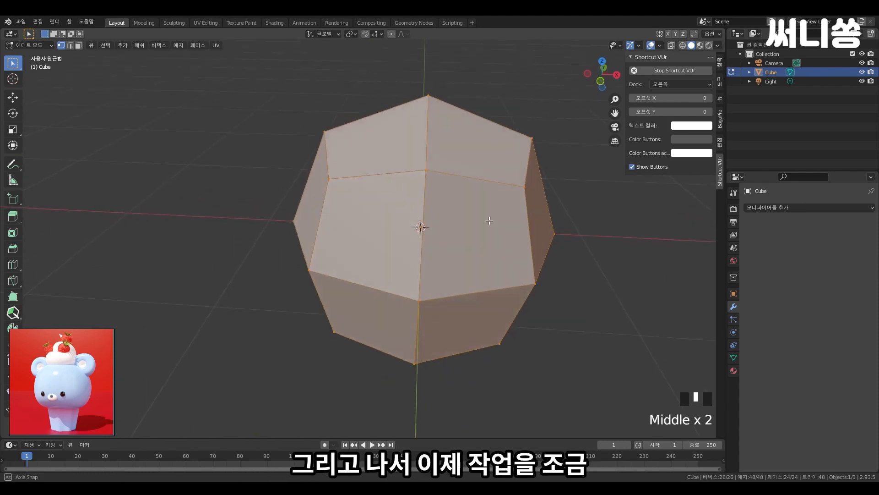
{"action": "scroll", "coordinate": [493, 194], "scroll_direction": "down", "scroll_amount": 3}
{"action": "middle_click_drag", "start_coordinate": [410, 219], "coordinate": [406, 235], "text": "shift"}
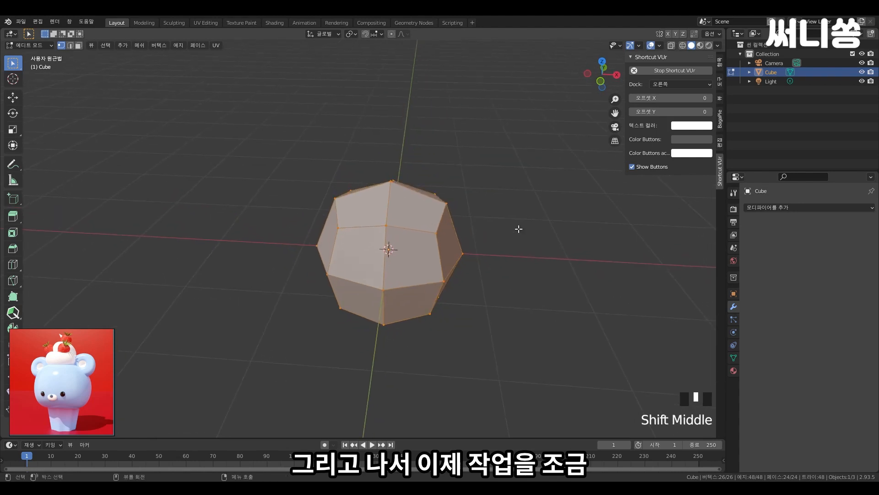
{"action": "scroll", "coordinate": [518, 229], "scroll_direction": "up", "scroll_amount": 2}
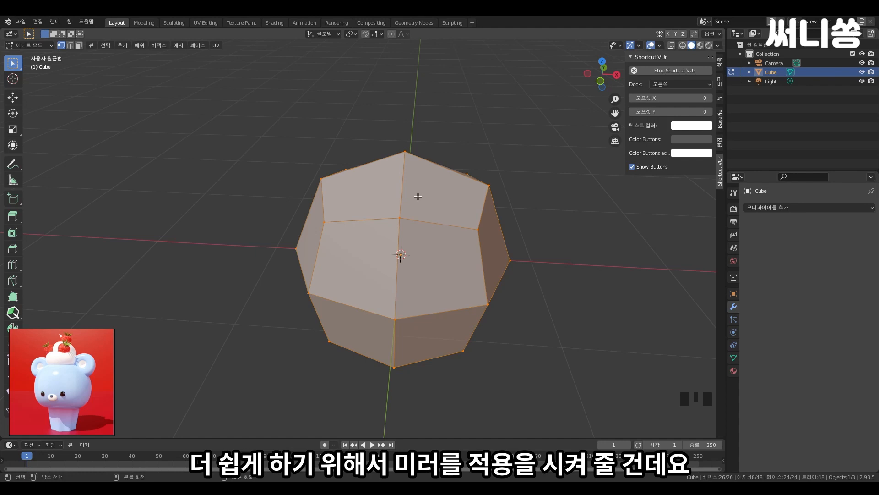
{"action": "scroll", "coordinate": [456, 216], "scroll_direction": "down", "scroll_amount": 3}
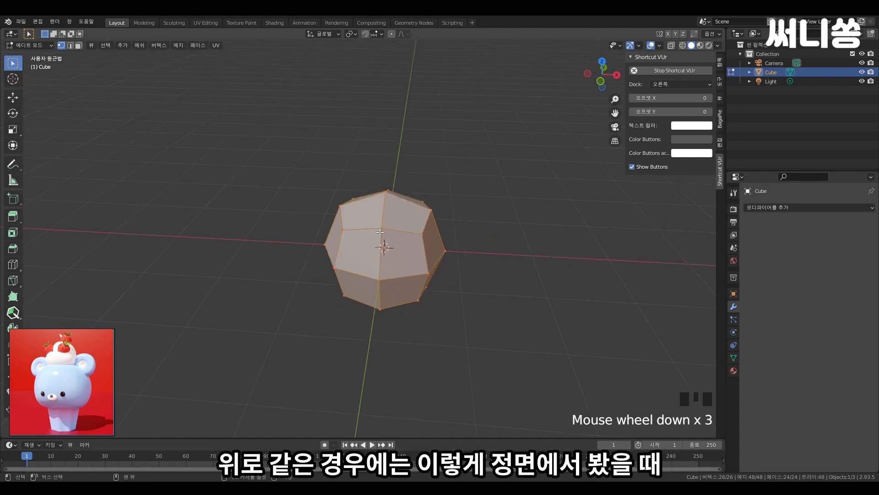
In the front orthographic view, box-select the vertices of the mesh's negative-X half, including the centre line.
{"action": "middle_click_drag", "start_coordinate": [477, 236], "coordinate": [429, 249]}
{"action": "key", "text": "grave"}
{"action": "left_click", "coordinate": [378, 216]}
{"action": "scroll", "coordinate": [512, 270], "scroll_direction": "up", "scroll_amount": 4}
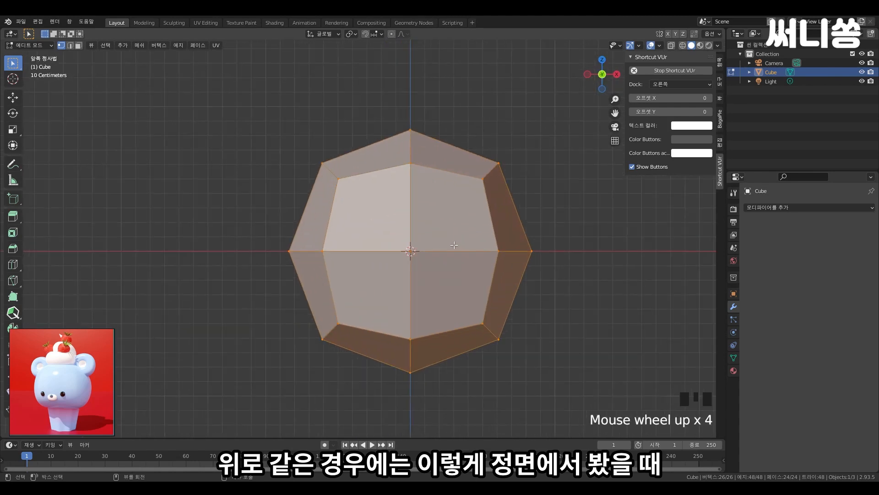
{"action": "middle_click_drag", "start_coordinate": [512, 270], "coordinate": [512, 254], "text": "shift"}
{"action": "scroll", "coordinate": [511, 259], "scroll_direction": "down", "scroll_amount": 2}
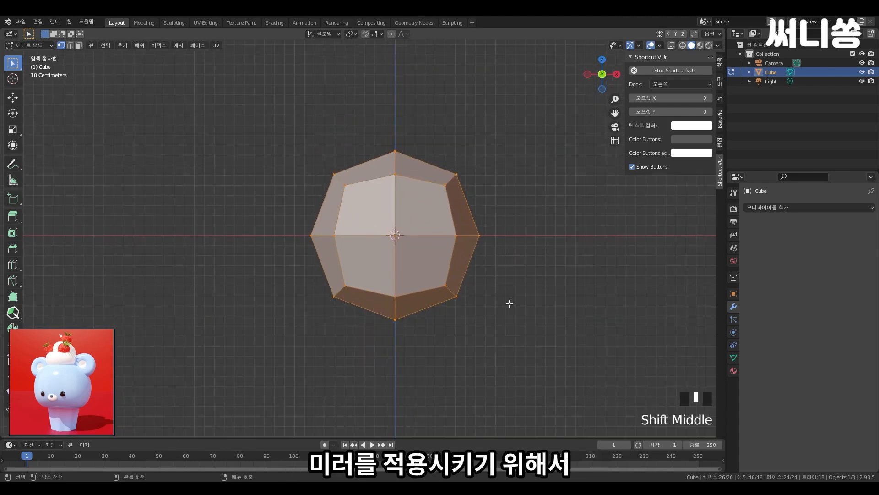
{"action": "left_click_drag", "start_coordinate": [256, 101], "coordinate": [396, 426]}
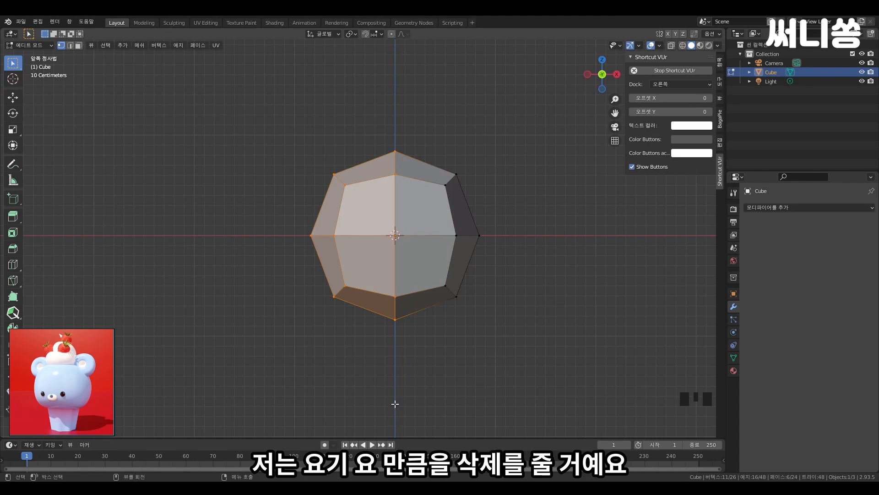
Check from another angle whether the half selection includes the rear vertices, and return to the front view.
{"action": "middle_click_drag", "start_coordinate": [522, 187], "coordinate": [524, 259]}
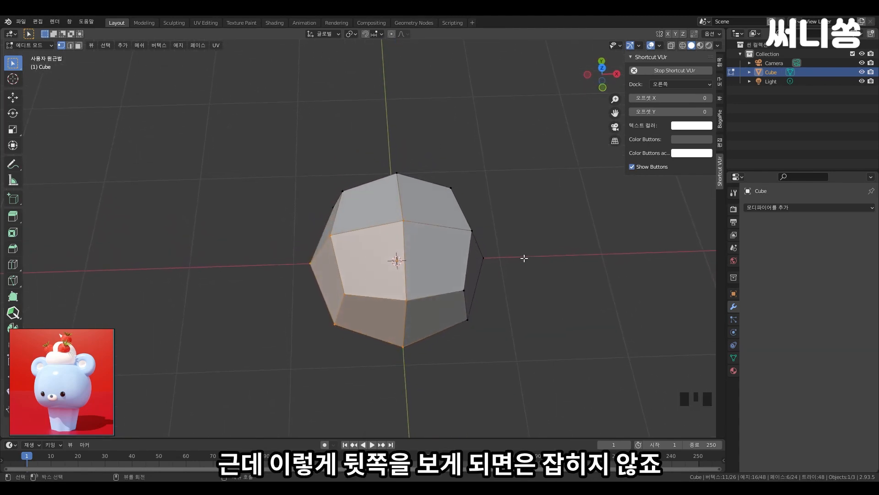
{"action": "key", "text": "grave"}
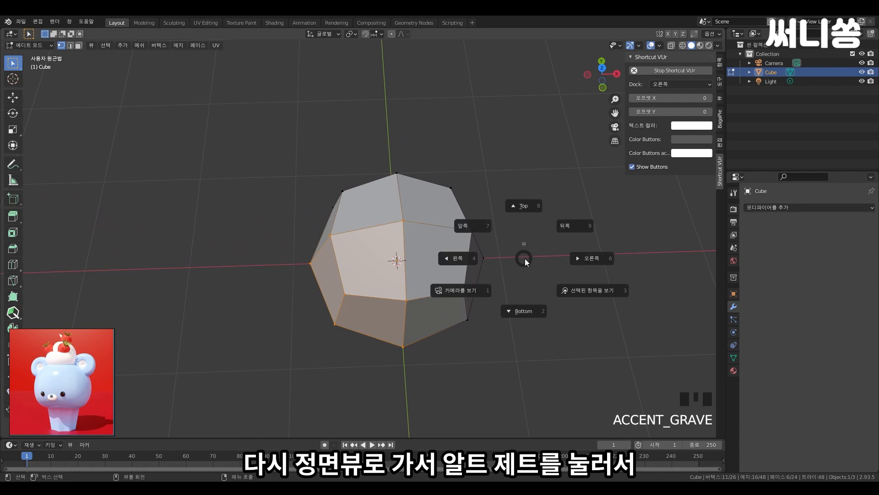
{"action": "key", "text": "7"}
{"action": "scroll", "coordinate": [426, 155], "scroll_direction": "down", "scroll_amount": 2}
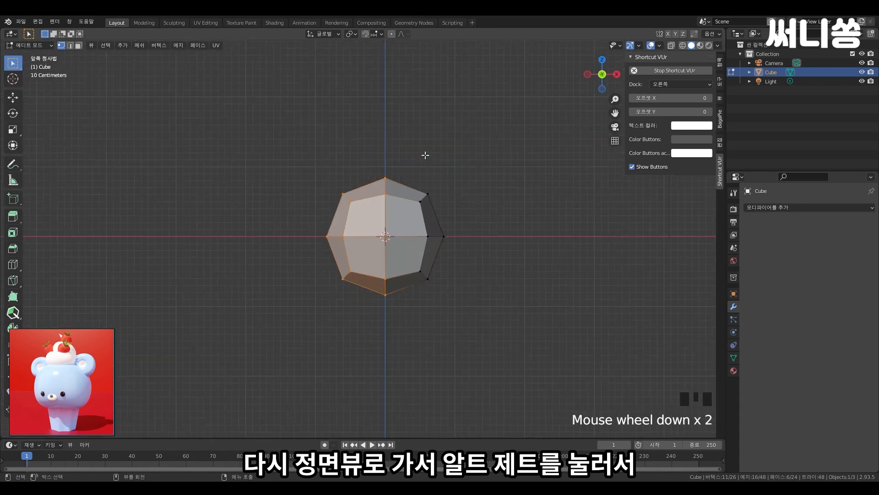
Turn on X-ray and box-select the mesh's negative-X half in the front view so that the rear vertices are included.
{"action": "key", "text": "alt+z"}
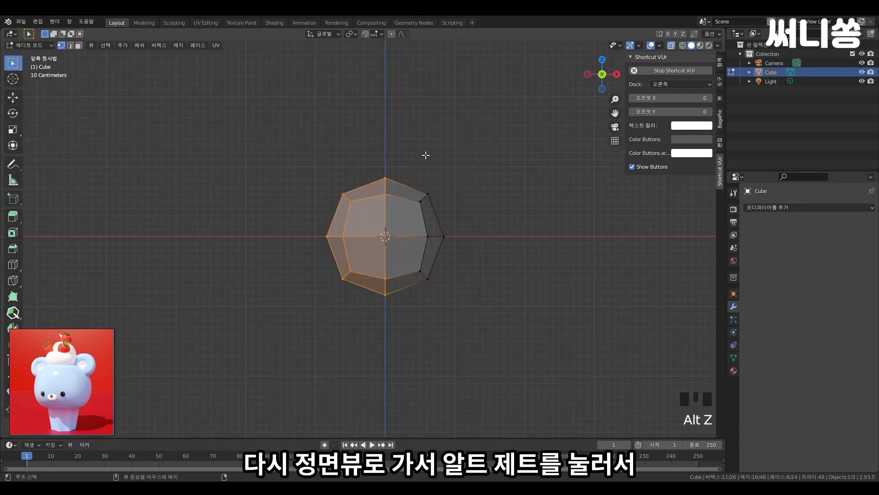
{"action": "scroll", "coordinate": [513, 259], "scroll_direction": "up", "scroll_amount": 4}
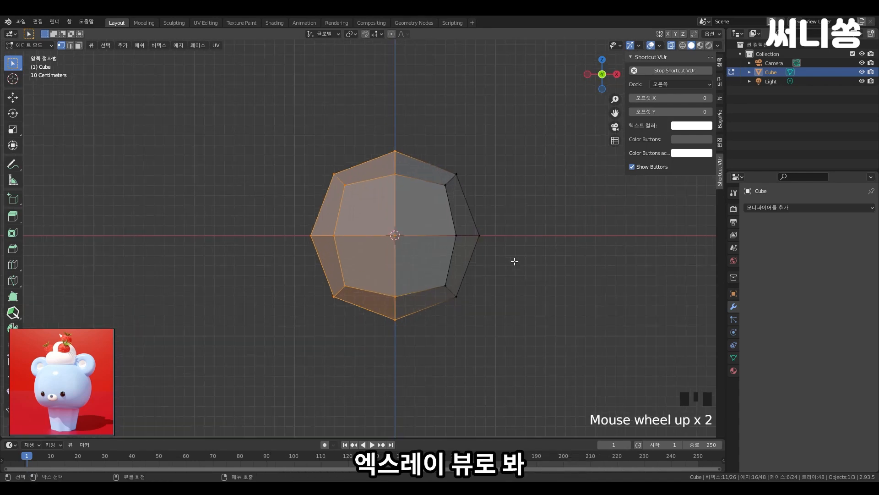
{"action": "middle_click_drag", "start_coordinate": [585, 273], "coordinate": [571, 269], "text": "shift"}
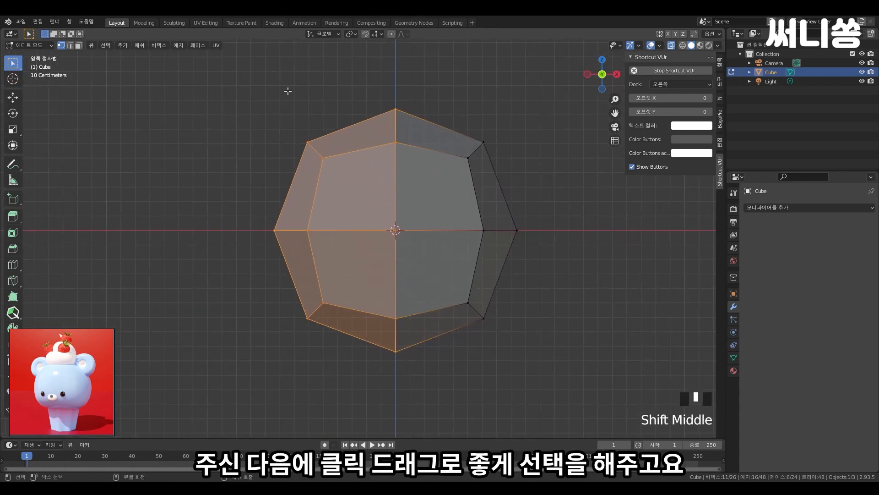
{"action": "left_click_drag", "start_coordinate": [209, 62], "coordinate": [397, 423]}
{"action": "scroll", "coordinate": [414, 126], "scroll_direction": "down", "scroll_amount": 4}
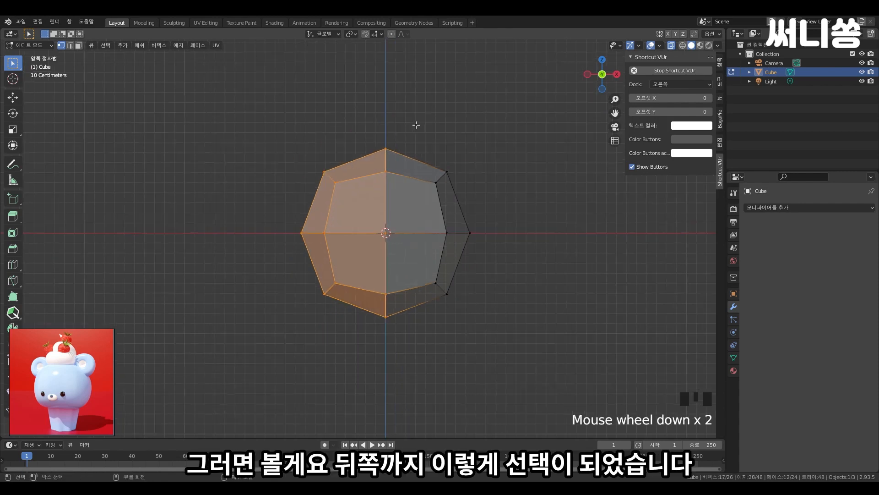
{"action": "middle_click_drag", "start_coordinate": [474, 201], "coordinate": [463, 230]}
{"action": "key", "text": "grave"}
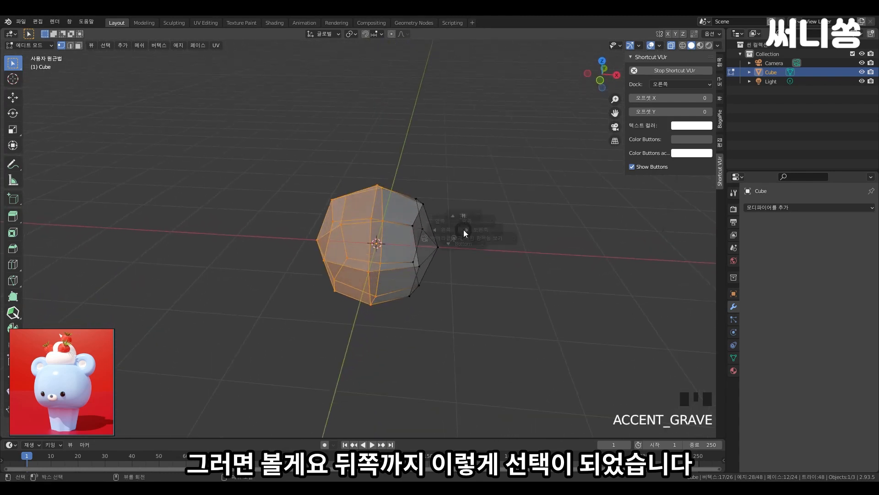
{"action": "middle_click_drag", "start_coordinate": [392, 233], "coordinate": [397, 239], "text": "shift"}
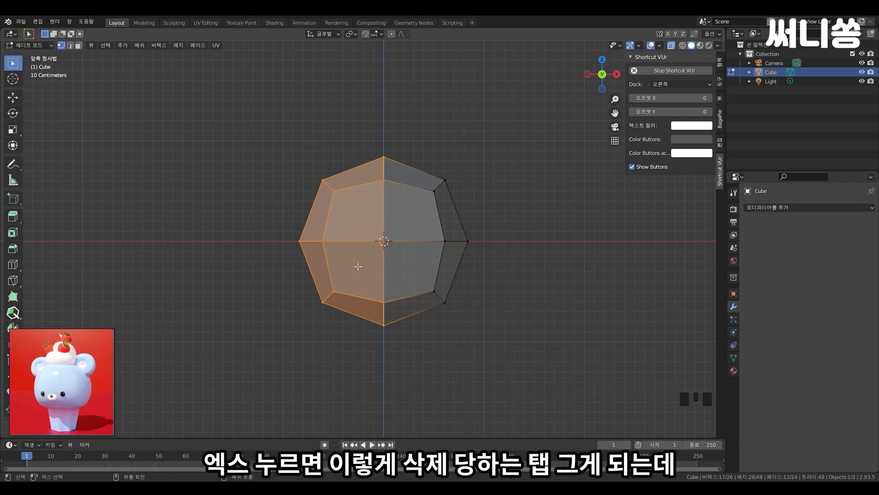
Delete the faces of the selected negative-X half and check the remaining half from another angle.
{"action": "key", "text": "x"}
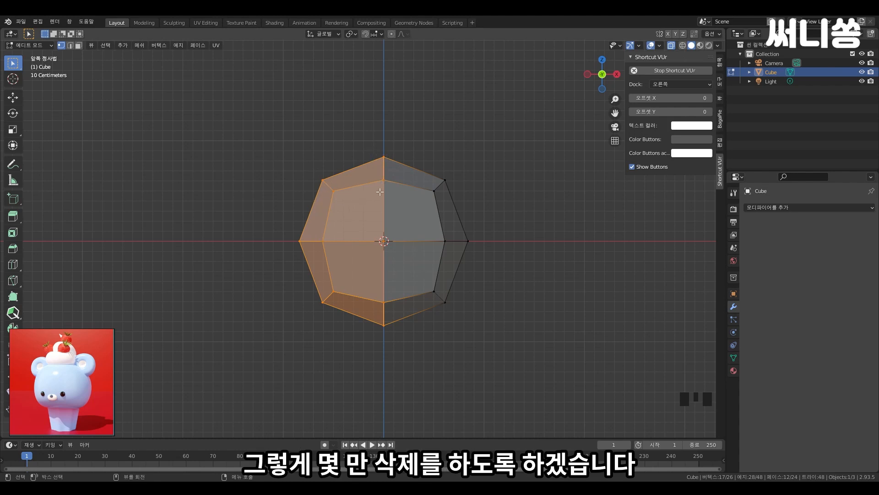
{"action": "key", "text": "x"}
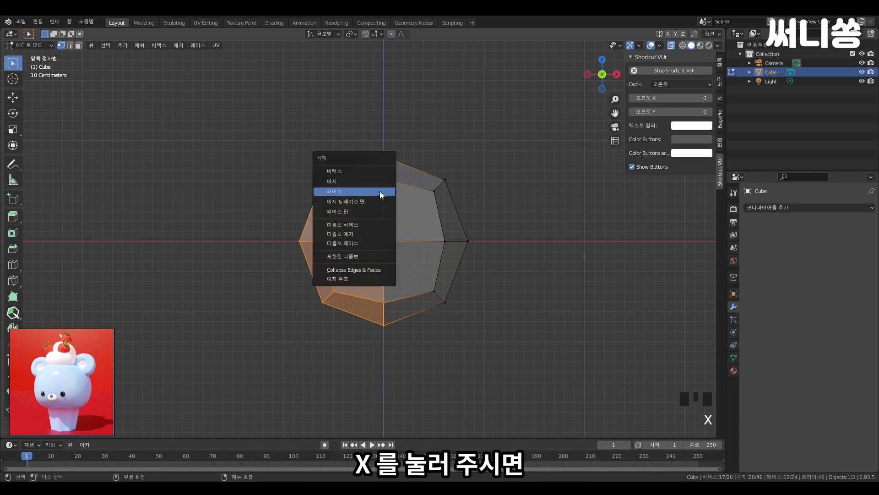
{"action": "left_click", "coordinate": [335, 191]}
{"action": "middle_click_drag", "start_coordinate": [451, 179], "coordinate": [475, 248]}
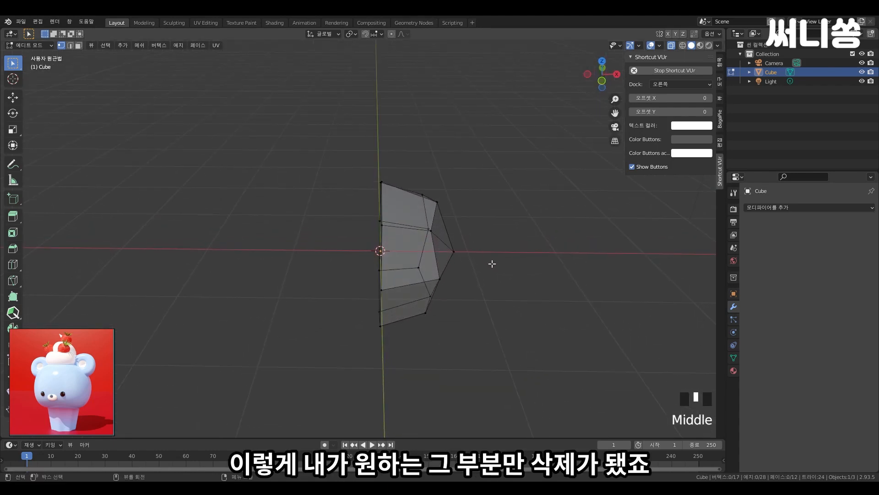
{"action": "key", "text": "grave"}
{"action": "scroll", "coordinate": [481, 255], "scroll_direction": "up", "scroll_amount": 2}
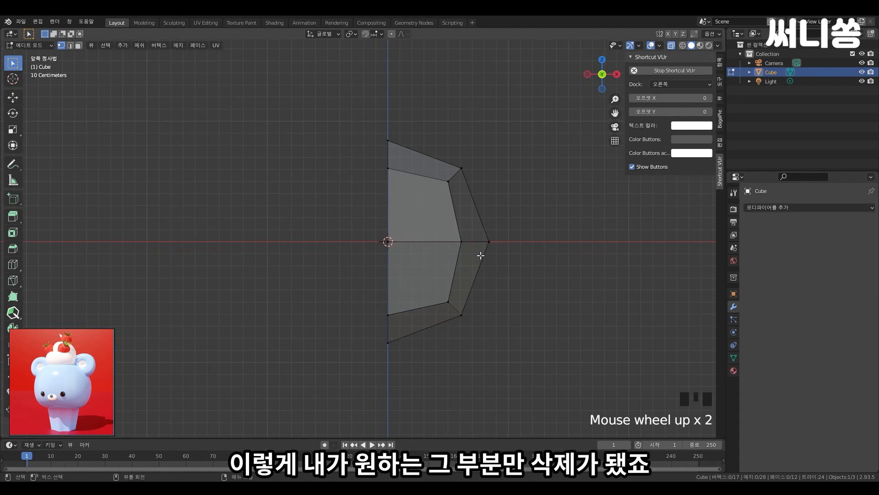
{"action": "middle_click_drag", "start_coordinate": [481, 256], "coordinate": [432, 289], "text": "shift"}
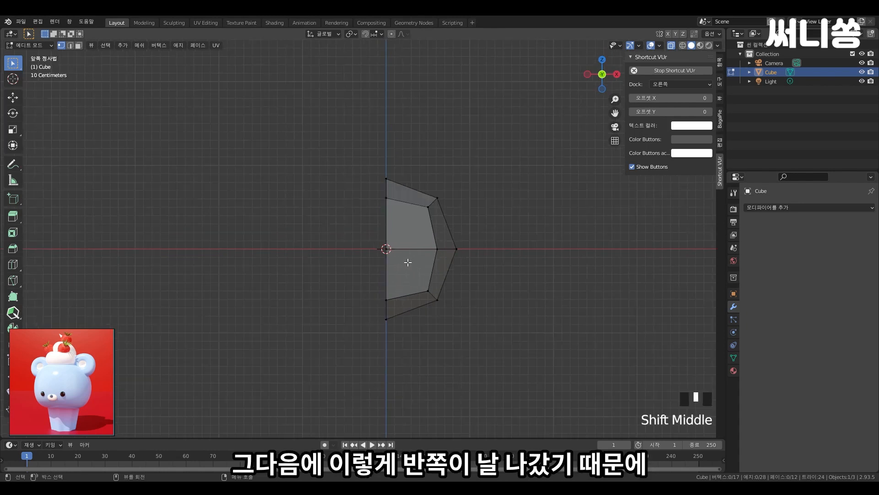
Add a Mirror modifier on the X axis to the half mesh and show its result on the edit cage.
{"action": "left_click", "coordinate": [773, 207]}
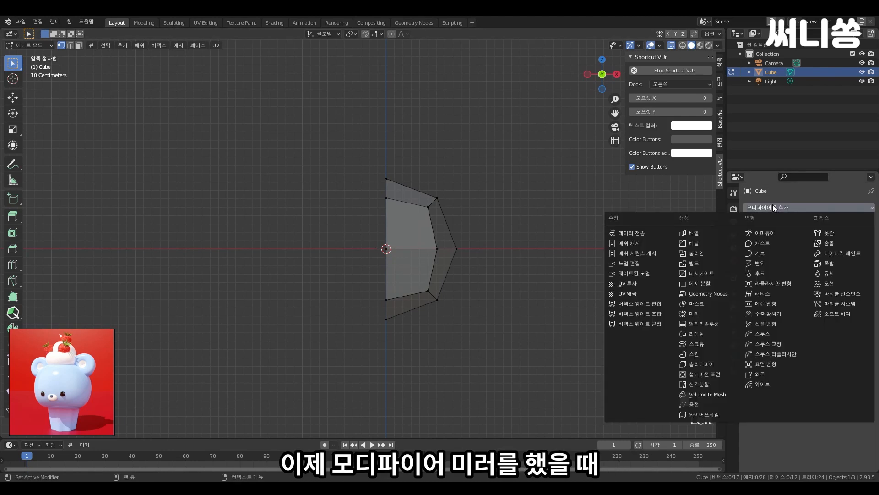
{"action": "left_click", "coordinate": [701, 314]}
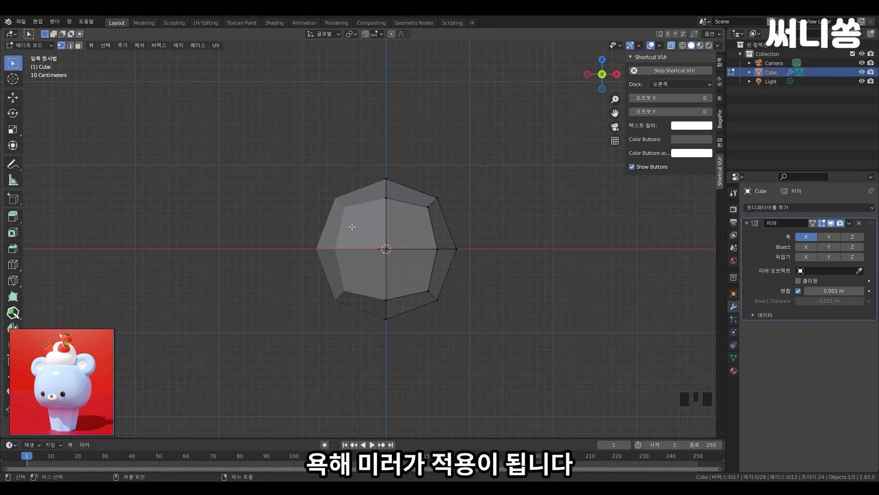
{"action": "left_click", "coordinate": [812, 222]}
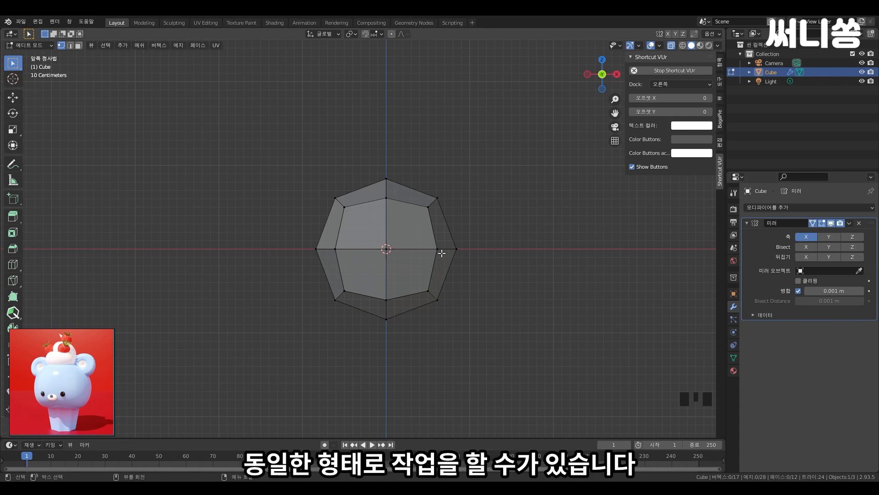
Try moving several vertices on the positive-X half to test the mirrored editing, cancelling the moves.
{"action": "left_click", "coordinate": [438, 197]}
{"action": "key", "text": "g"}
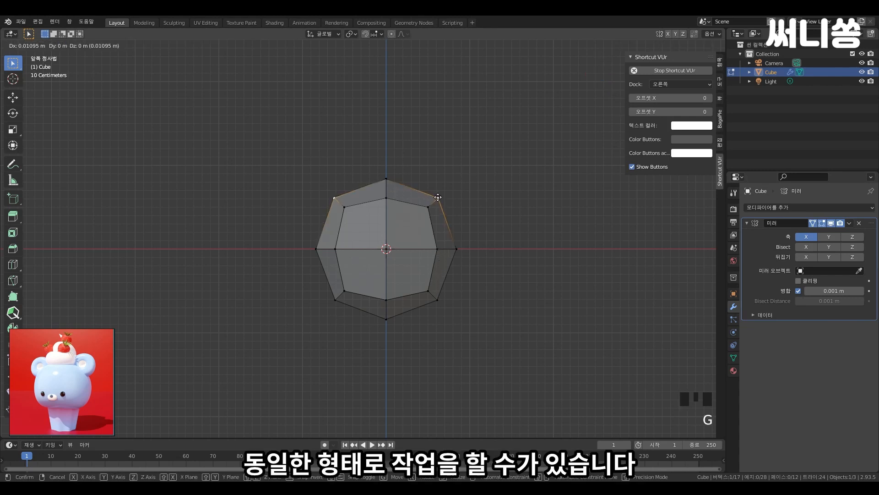
{"action": "left_click", "coordinate": [429, 207]}
{"action": "key", "text": "g"}
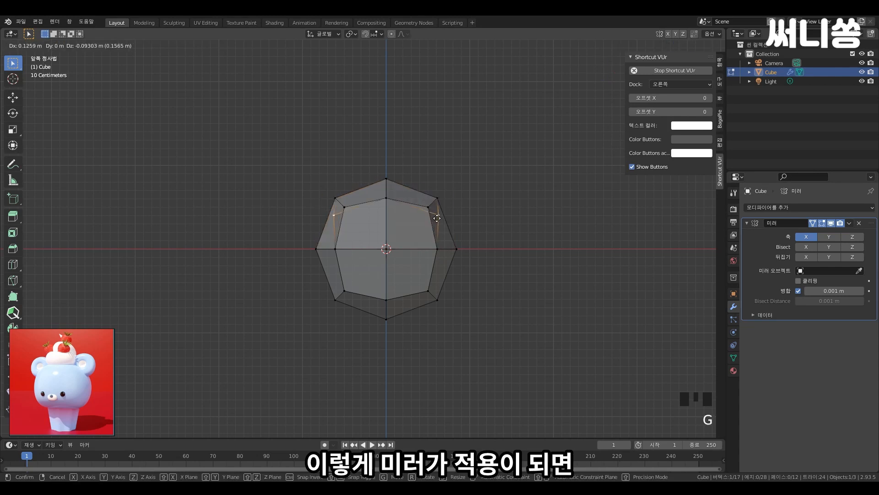
{"action": "right_click", "coordinate": [446, 224]}
{"action": "left_click", "coordinate": [458, 250]}
{"action": "key", "text": "g"}
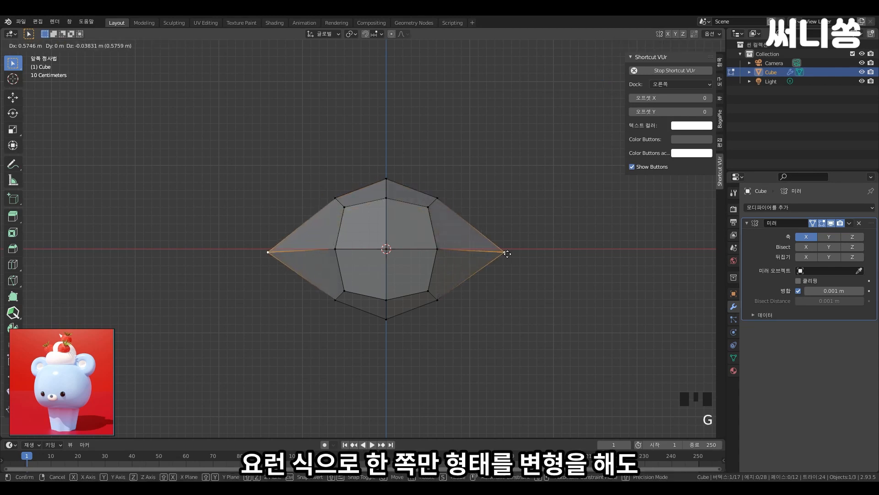
{"action": "right_click", "coordinate": [508, 254]}
{"action": "key", "text": "g"}
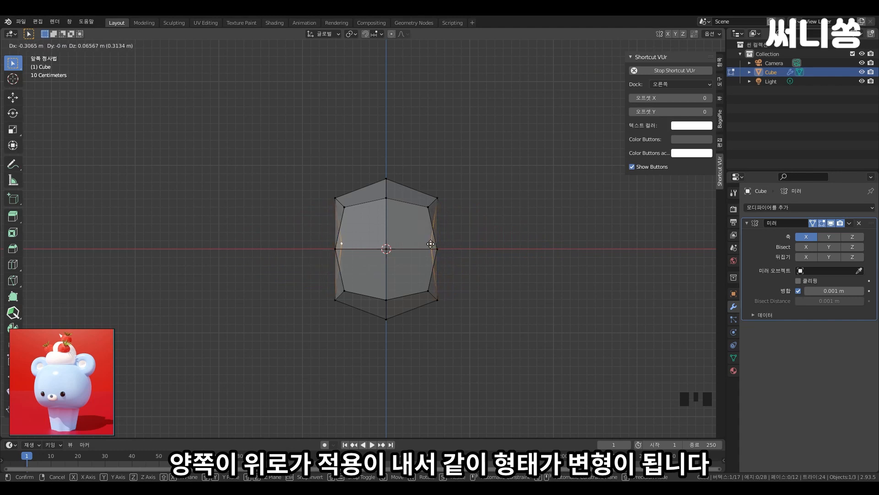
{"action": "right_click", "coordinate": [551, 246]}
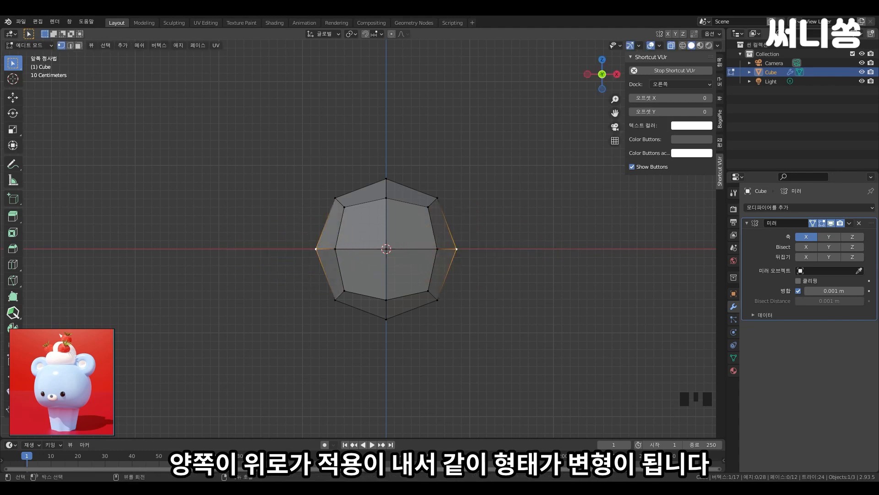
Return the cube to Object Mode, select it again and turn off X-ray.
{"action": "key", "text": "Tab"}
{"action": "left_click", "coordinate": [469, 235]}
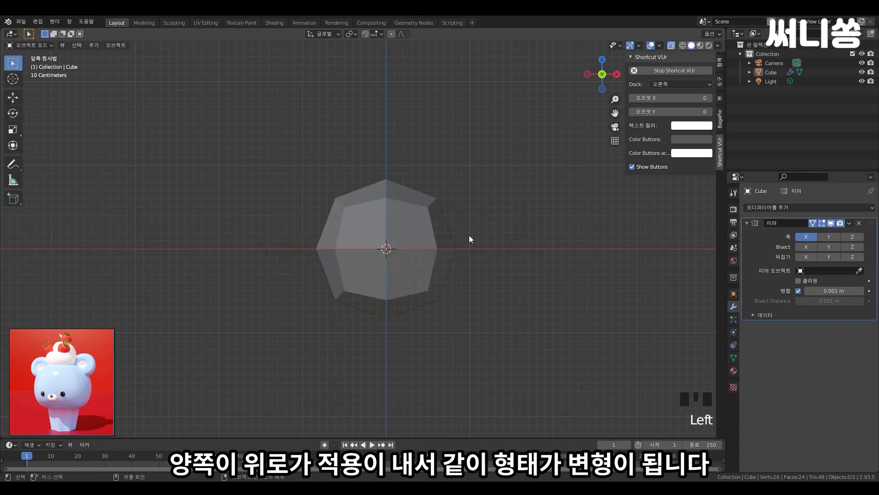
{"action": "left_click", "coordinate": [415, 252]}
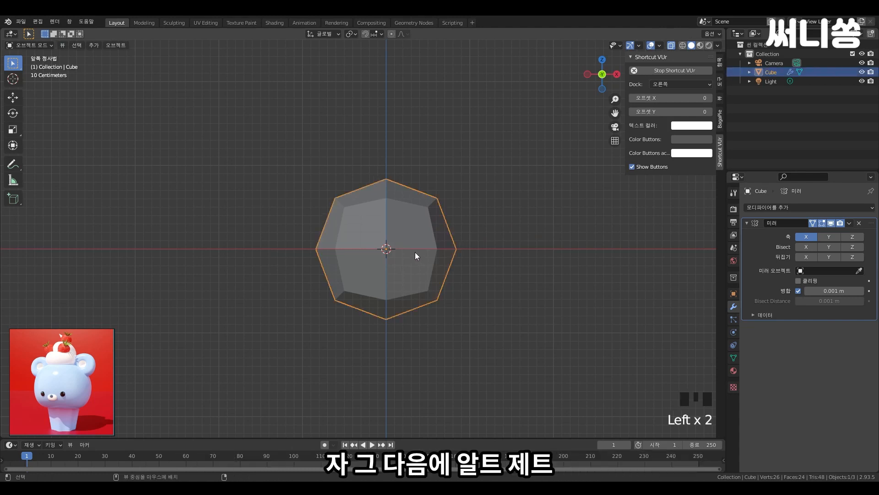
{"action": "key", "text": "alt+z"}
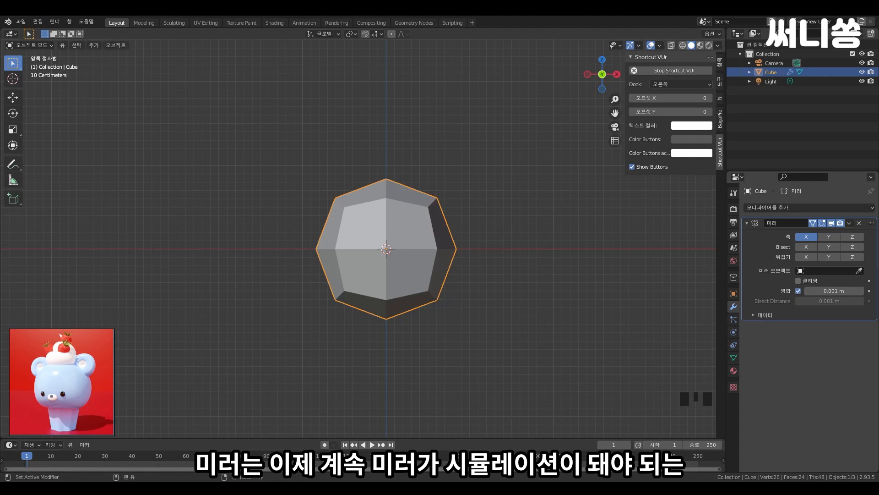
In Edit Mode, try pulling the outermost side vertex outward along X to test the mirror, cancelling the moves.
{"action": "left_click", "coordinate": [419, 228]}
{"action": "key", "text": "Tab"}
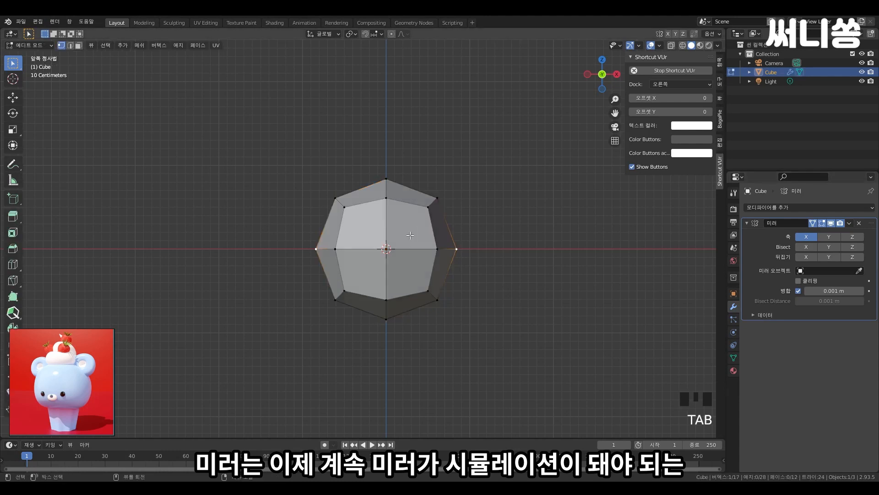
{"action": "scroll", "coordinate": [414, 235], "scroll_direction": "up", "scroll_amount": 3}
{"action": "key", "text": "g"}
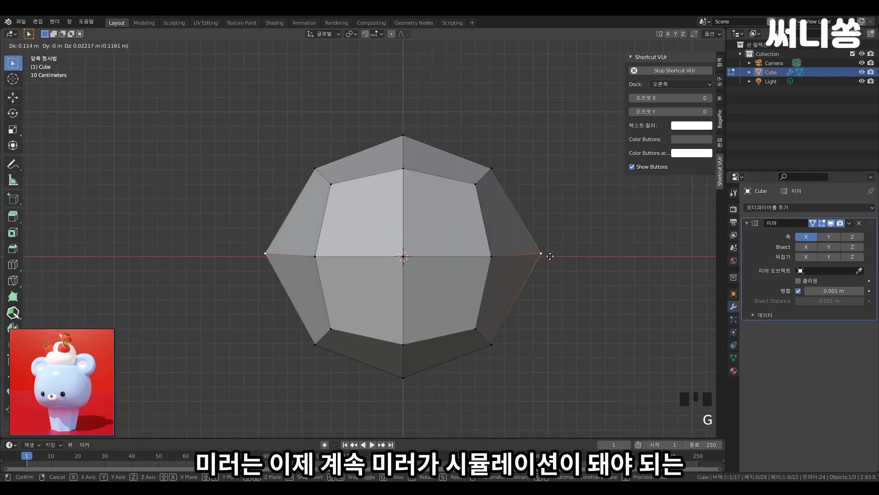
{"action": "right_click", "coordinate": [620, 258]}
{"action": "key", "text": "g"}
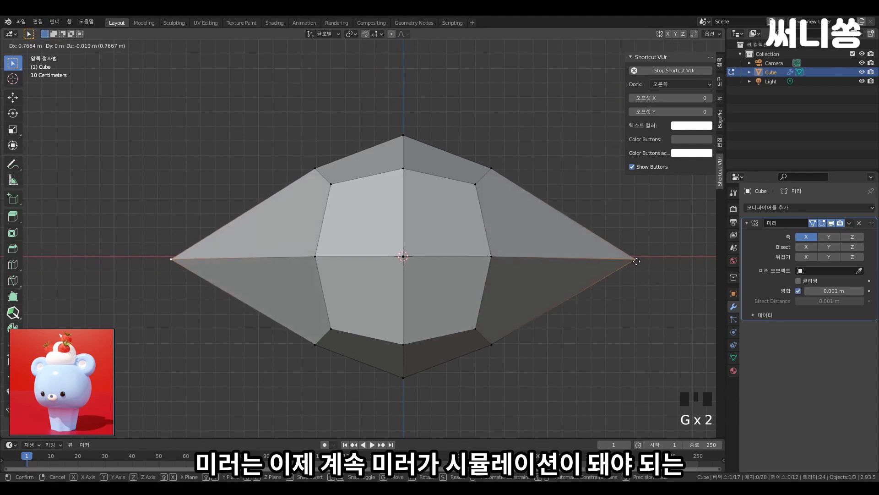
{"action": "right_click", "coordinate": [637, 259]}
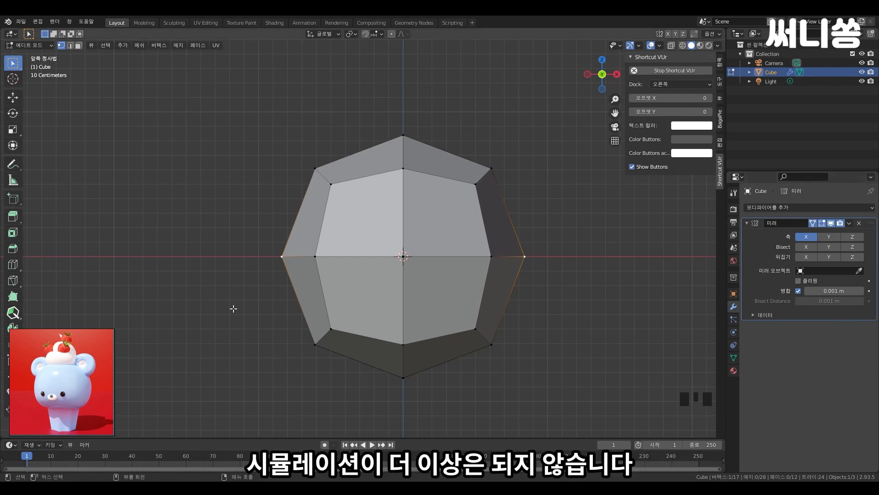
Leave Edit Mode, deselect the cube and examine the mirrored shape from several angles.
{"action": "key", "text": "Tab"}
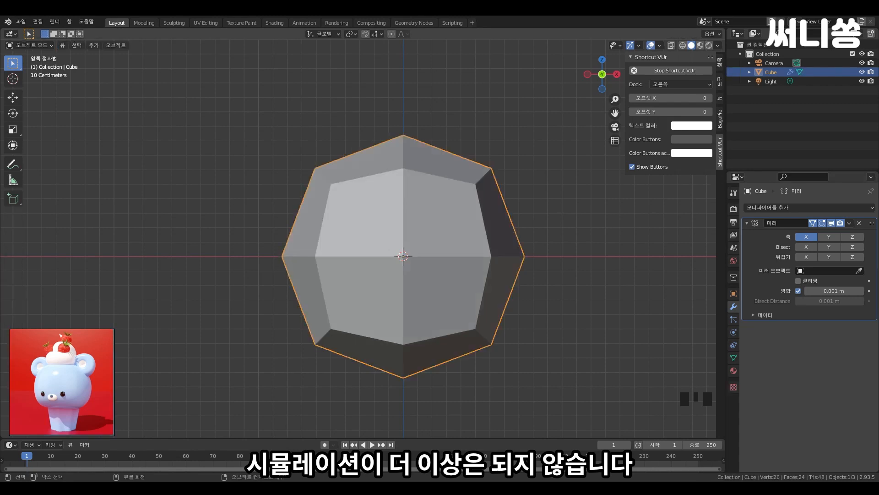
{"action": "left_click", "coordinate": [581, 251]}
{"action": "left_click", "coordinate": [581, 251]}
{"action": "key", "text": "Tab"}
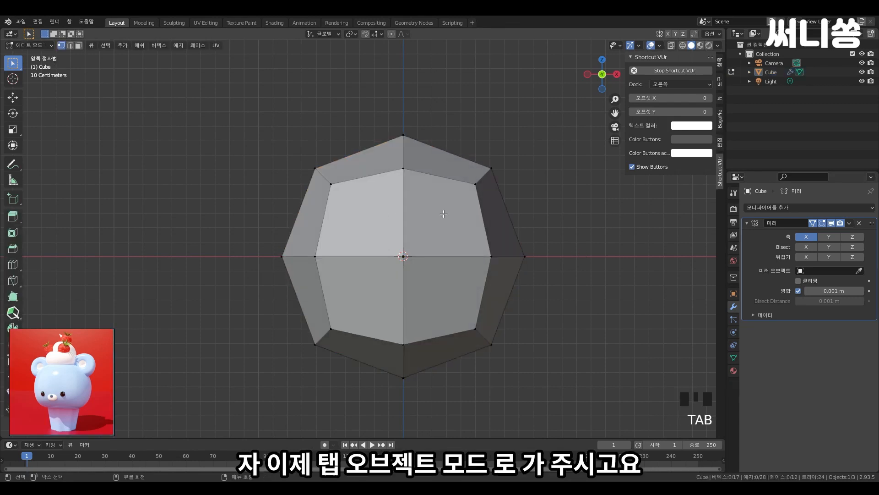
{"action": "middle_click_drag", "start_coordinate": [444, 213], "coordinate": [561, 225]}
{"action": "key", "text": "Tab"}
{"action": "scroll", "coordinate": [419, 257], "scroll_direction": "down", "scroll_amount": 5}
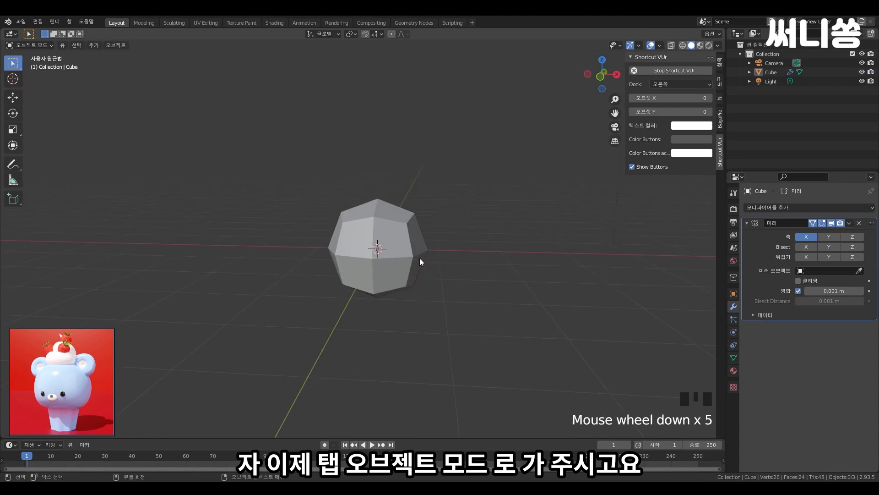
{"action": "scroll", "coordinate": [330, 264], "scroll_direction": "up", "scroll_amount": 4}
{"action": "middle_click_drag", "start_coordinate": [330, 264], "coordinate": [492, 239]}
{"action": "scroll", "coordinate": [386, 274], "scroll_direction": "up", "scroll_amount": 1}
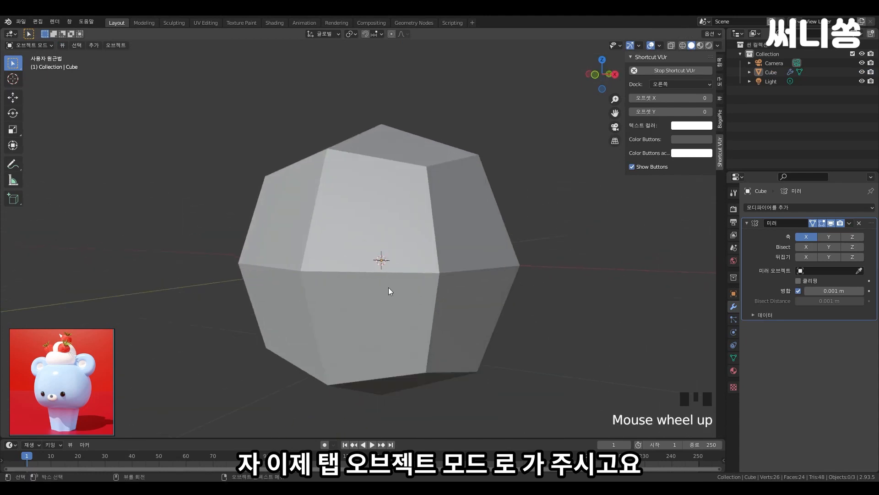
{"action": "scroll", "coordinate": [408, 266], "scroll_direction": "down", "scroll_amount": 3}
Select the mirrored cube and enter Edit Mode on it.
{"action": "left_click", "coordinate": [400, 236]}
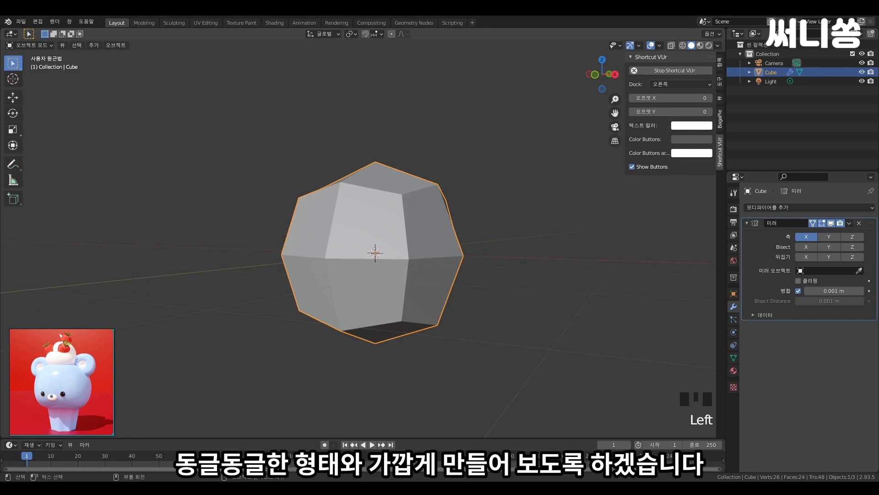
{"action": "scroll", "coordinate": [307, 298], "scroll_direction": "up", "scroll_amount": 2}
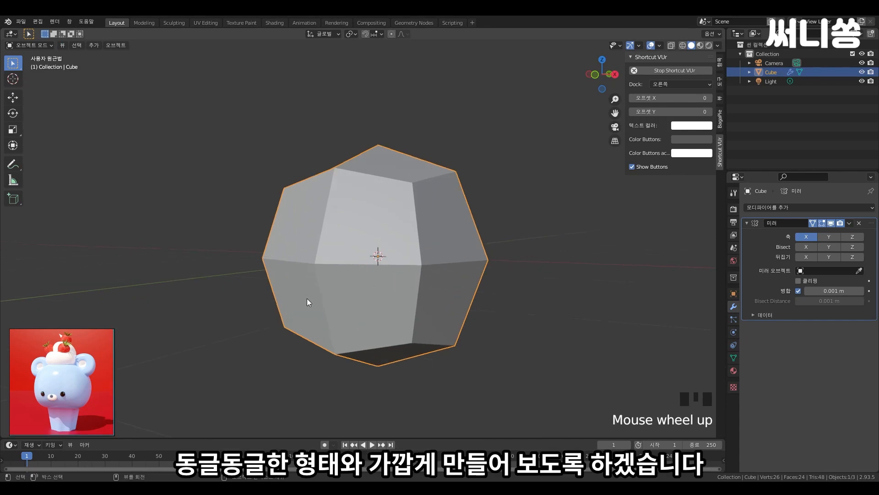
{"action": "middle_click_drag", "start_coordinate": [307, 298], "coordinate": [337, 300]}
{"action": "key", "text": "Tab"}
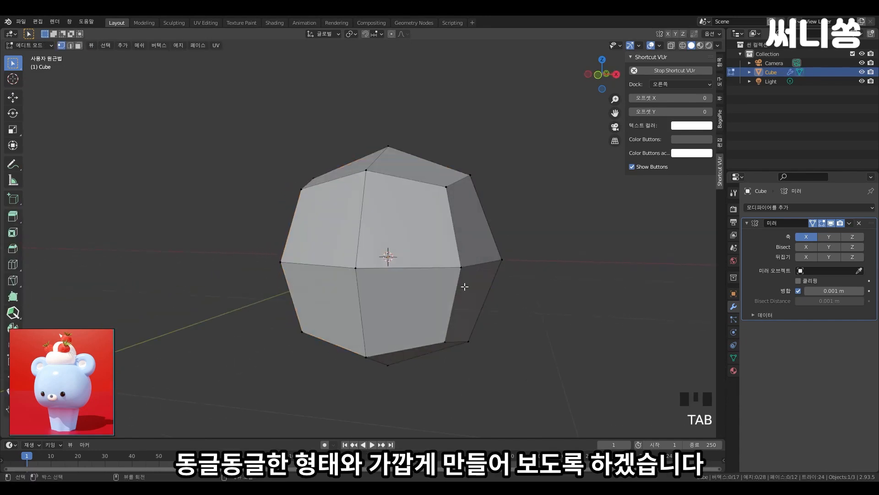
{"action": "key", "text": "Tab"}
{"action": "key", "text": "Tab"}
Examine the underside and lower front faces of the mirrored mesh from below.
{"action": "scroll", "coordinate": [431, 310], "scroll_direction": "up", "scroll_amount": 2}
{"action": "middle_click_drag", "start_coordinate": [410, 314], "coordinate": [416, 258]}
{"action": "scroll", "coordinate": [462, 290], "scroll_direction": "down", "scroll_amount": 1}
{"action": "middle_click_drag", "start_coordinate": [462, 290], "coordinate": [435, 279]}
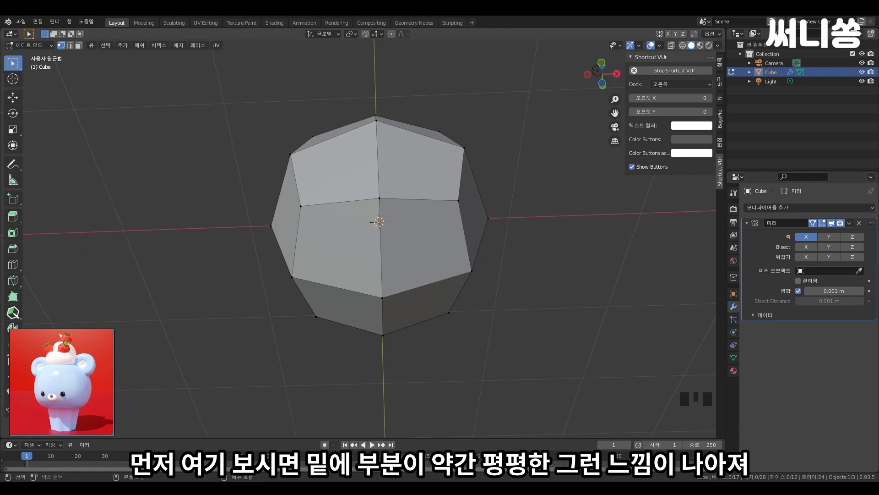
{"action": "middle_click_drag", "start_coordinate": [396, 274], "coordinate": [390, 340]}
{"action": "left_click", "coordinate": [578, 210]}
{"action": "scroll", "coordinate": [402, 327], "scroll_direction": "down", "scroll_amount": 3}
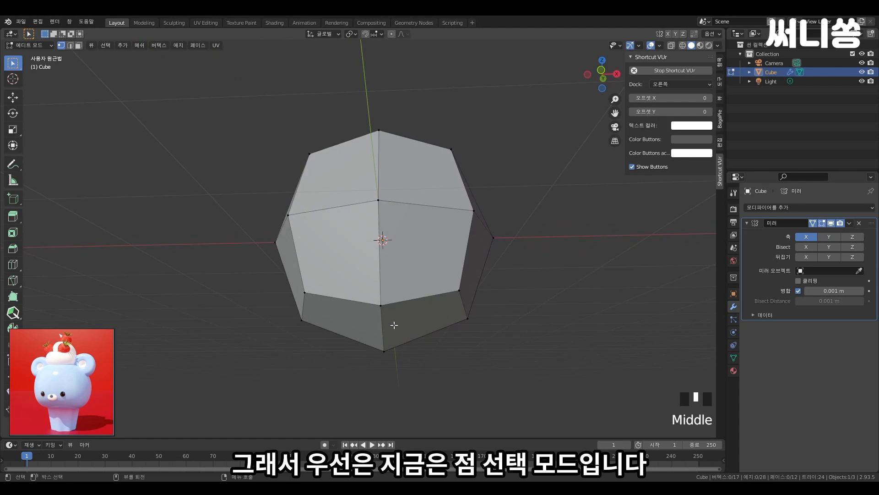
Select single vertices on the lower and middle front of the mesh to demonstrate vertex selection.
{"action": "middle_click_drag", "start_coordinate": [514, 319], "coordinate": [516, 326]}
{"action": "middle_click_drag", "start_coordinate": [451, 342], "coordinate": [406, 336]}
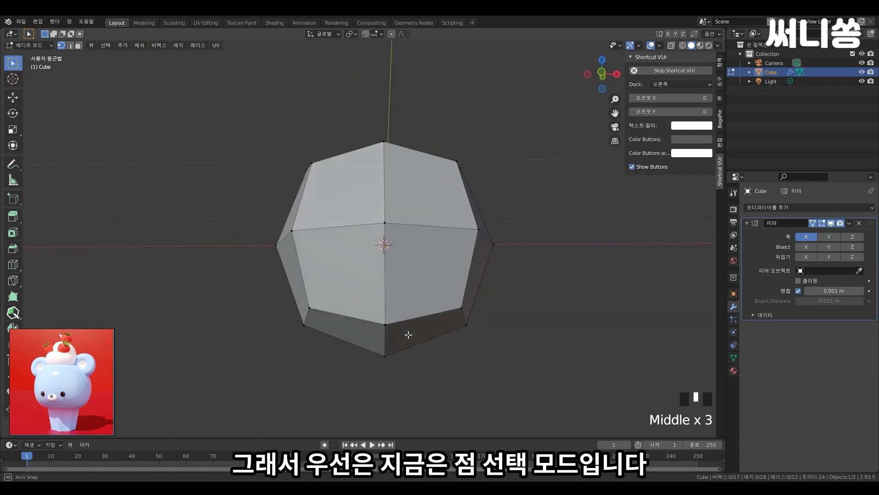
{"action": "left_click", "coordinate": [309, 310]}
{"action": "left_click", "coordinate": [384, 323]}
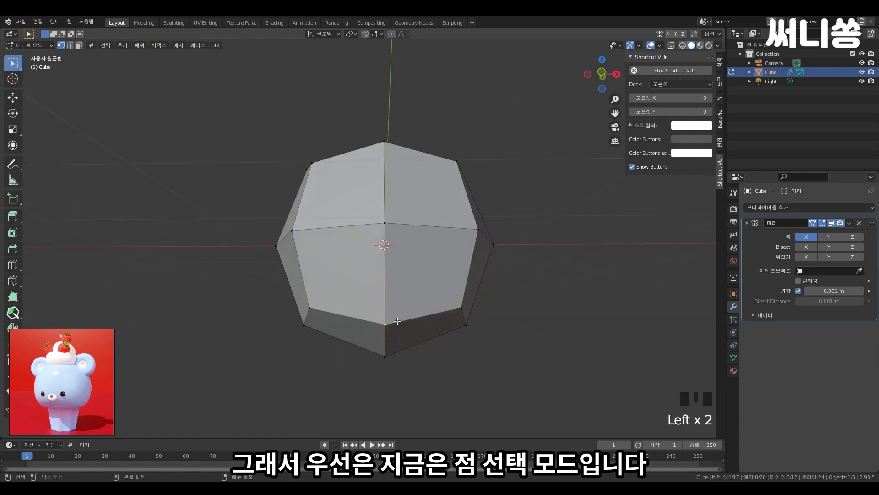
{"action": "left_click", "coordinate": [478, 229]}
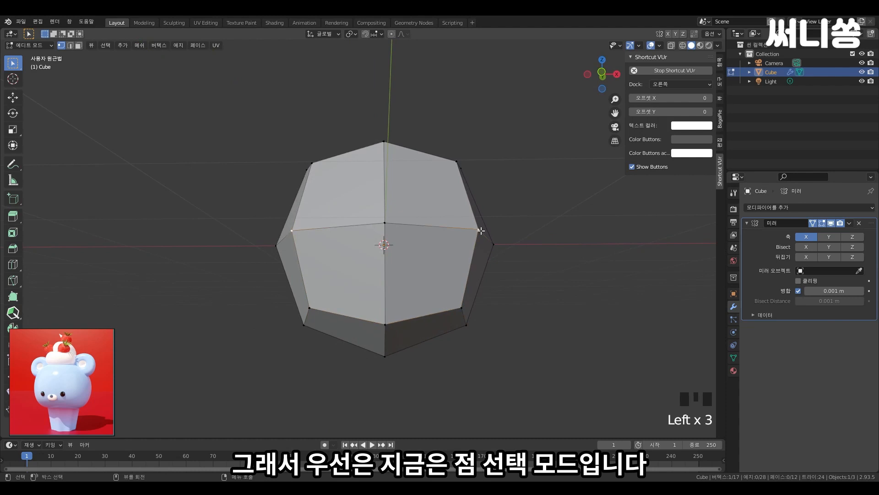
Compare the mesh in edge, face and vertex select modes, finishing in face select mode.
{"action": "left_click", "coordinate": [70, 47]}
{"action": "left_click", "coordinate": [78, 46]}
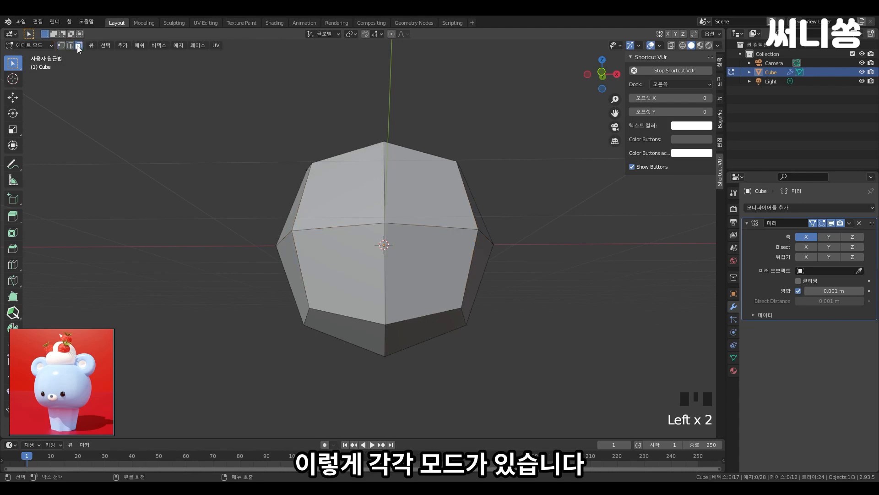
{"action": "left_click", "coordinate": [60, 46]}
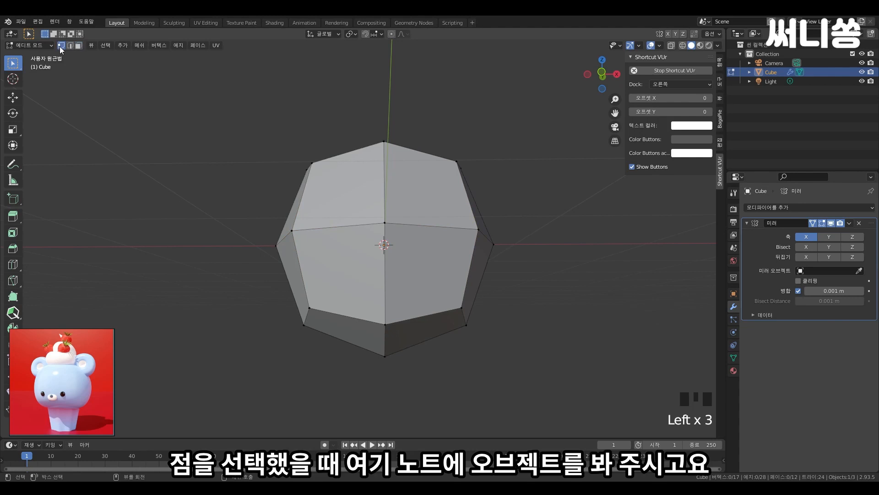
{"action": "middle_click_drag", "start_coordinate": [504, 151], "coordinate": [492, 247]}
{"action": "scroll", "coordinate": [479, 247], "scroll_direction": "up", "scroll_amount": 2}
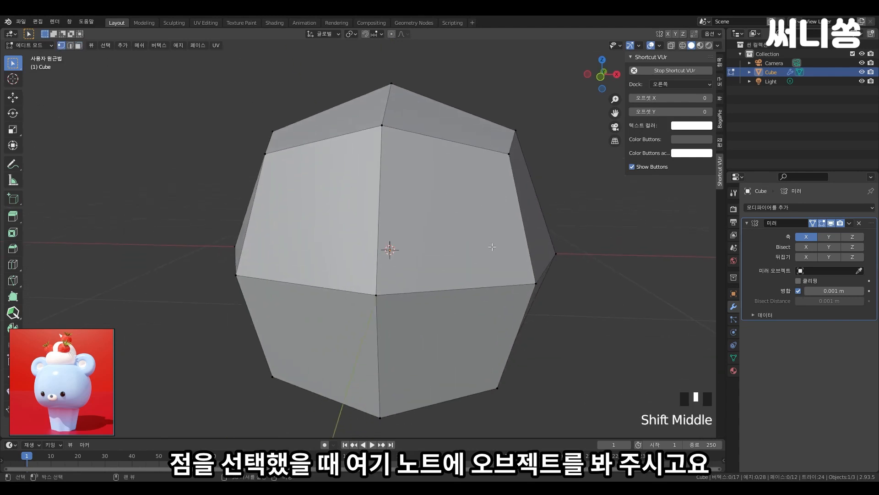
{"action": "left_click", "coordinate": [71, 45]}
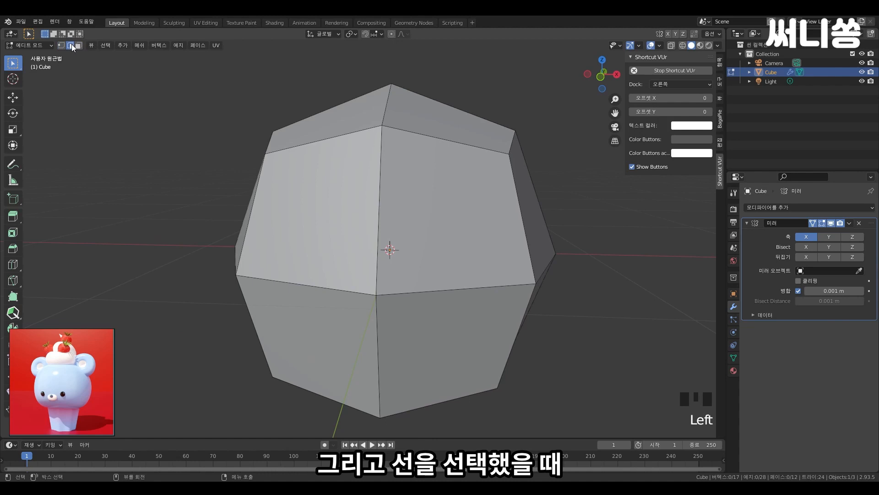
{"action": "left_click", "coordinate": [81, 44]}
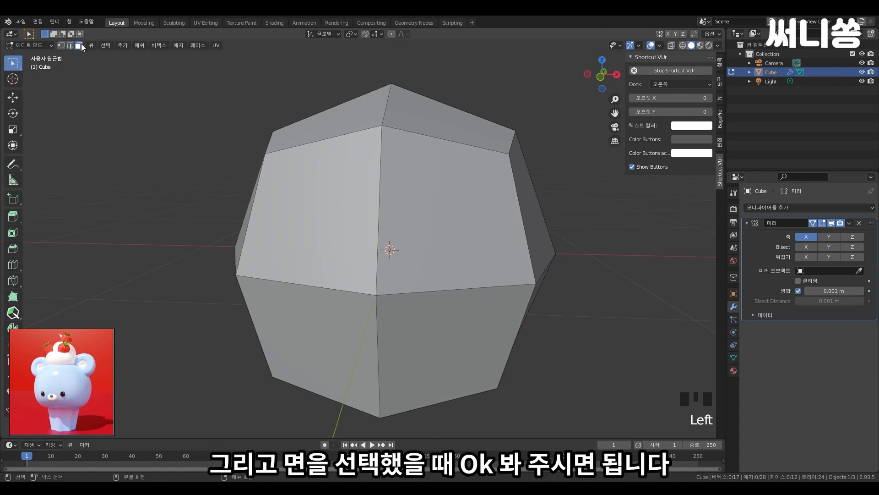
Select the two adjoining faces on the underside of the mesh, beside the mirror seam.
{"action": "scroll", "coordinate": [458, 306], "scroll_direction": "down", "scroll_amount": 1}
{"action": "mouse_move", "coordinate": [458, 306]}
{"action": "middle_mouse_down"}
{"action": "mouse_move", "coordinate": [575, 314]}
{"action": "mouse_move", "coordinate": [463, 299]}
{"action": "middle_mouse_up"}
{"action": "scroll", "coordinate": [545, 310], "scroll_direction": "down", "scroll_amount": 2}
{"action": "scroll", "coordinate": [532, 309], "scroll_direction": "up", "scroll_amount": 2}
{"action": "middle_click_drag", "start_coordinate": [532, 309], "coordinate": [557, 308]}
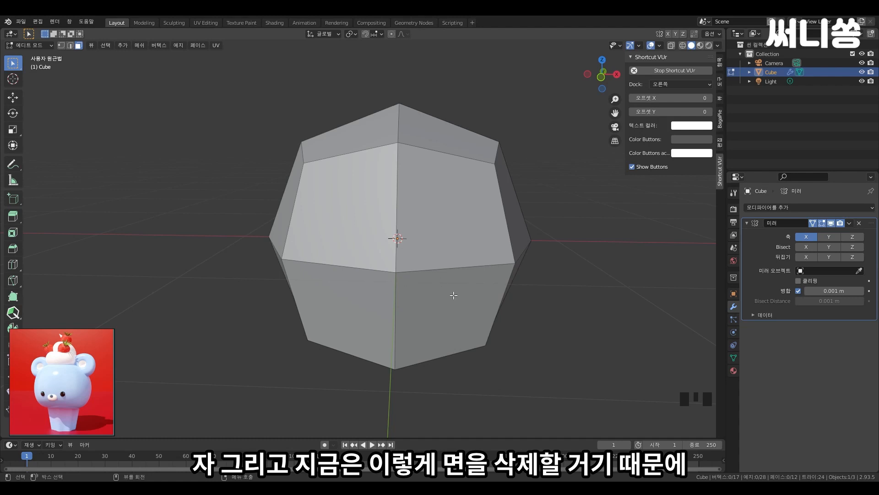
{"action": "middle_click_drag", "start_coordinate": [453, 295], "coordinate": [463, 295], "text": "shift"}
{"action": "middle_click_drag", "start_coordinate": [489, 344], "coordinate": [481, 260]}
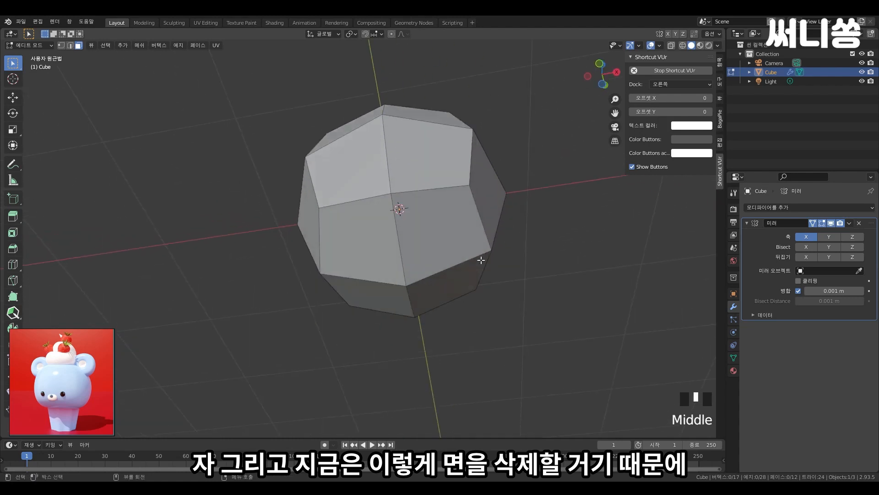
{"action": "left_click", "coordinate": [375, 254]}
{"action": "left_click", "coordinate": [393, 297], "text": "shift"}
{"action": "middle_click_drag", "start_coordinate": [421, 294], "coordinate": [543, 350]}
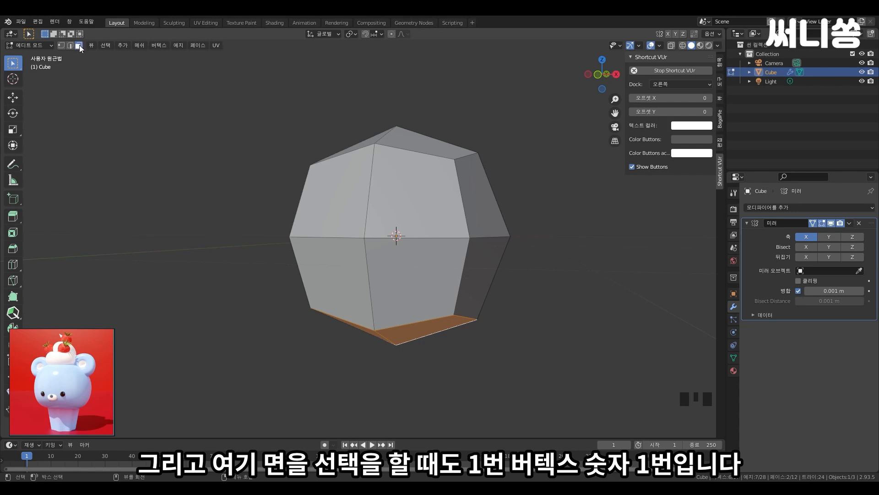
Switch the selection mode to vertex, edge and back to face with the bottom faces selected.
{"action": "left_click", "coordinate": [63, 46]}
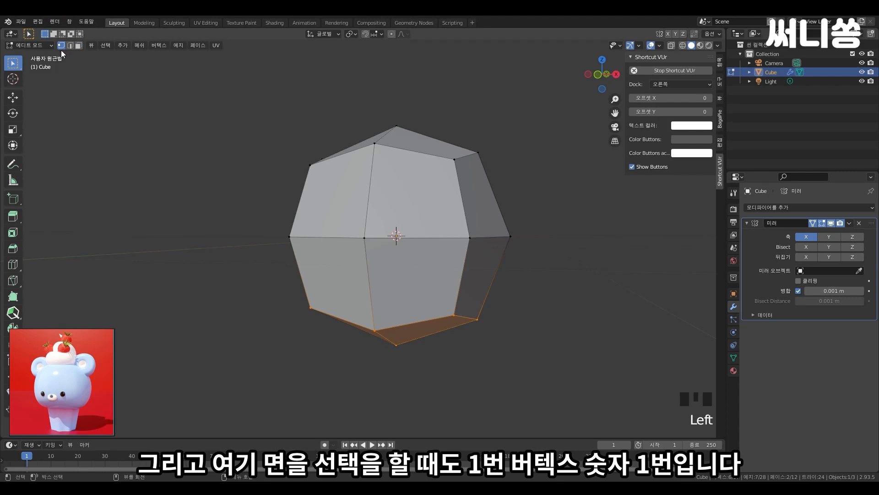
{"action": "key", "text": "2"}
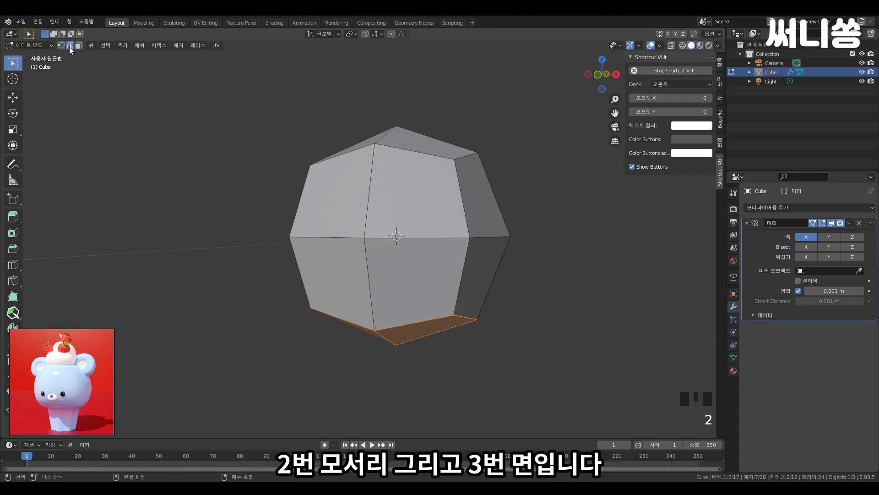
{"action": "key", "text": "3"}
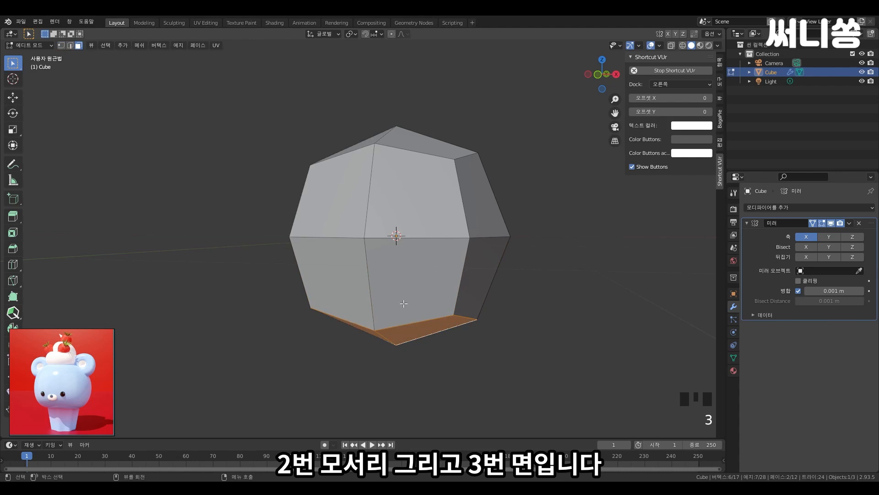
{"action": "key", "text": "3"}
{"action": "key", "text": "3"}
{"action": "key", "text": "3"}
Examine the selected bottom faces from below and from the front.
{"action": "middle_click_drag", "start_coordinate": [468, 326], "coordinate": [484, 248]}
{"action": "scroll", "coordinate": [427, 264], "scroll_direction": "up", "scroll_amount": 2}
{"action": "scroll", "coordinate": [526, 196], "scroll_direction": "down", "scroll_amount": 2}
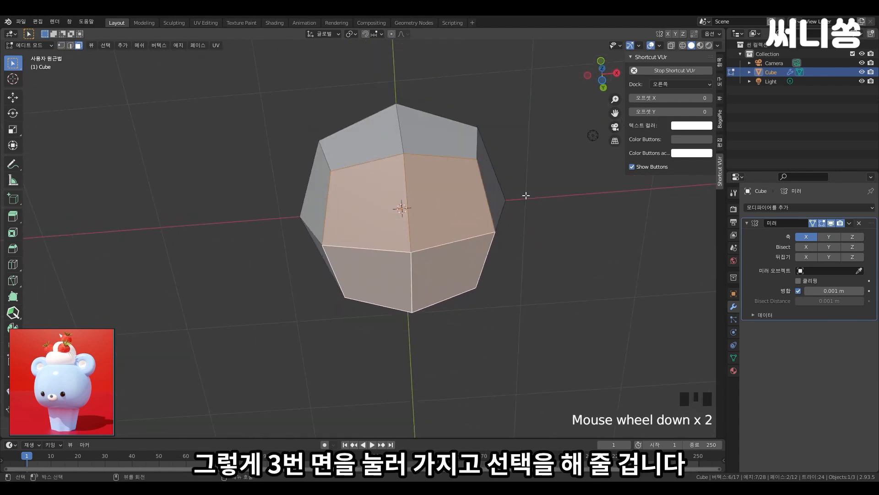
{"action": "middle_click_drag", "start_coordinate": [526, 196], "coordinate": [466, 252]}
{"action": "scroll", "coordinate": [504, 259], "scroll_direction": "down", "scroll_amount": 1}
{"action": "scroll", "coordinate": [389, 287], "scroll_direction": "up", "scroll_amount": 2}
{"action": "scroll", "coordinate": [467, 232], "scroll_direction": "up", "scroll_amount": 1}
{"action": "scroll", "coordinate": [394, 225], "scroll_direction": "down", "scroll_amount": 5}
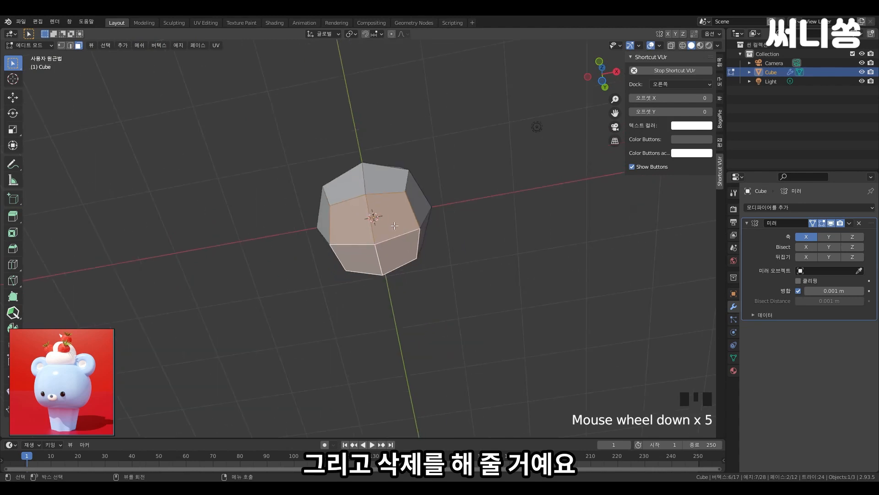
{"action": "middle_click_drag", "start_coordinate": [394, 226], "coordinate": [407, 306]}
{"action": "scroll", "coordinate": [408, 273], "scroll_direction": "up", "scroll_amount": 3}
{"action": "middle_click_drag", "start_coordinate": [408, 273], "coordinate": [504, 302], "text": "shift"}
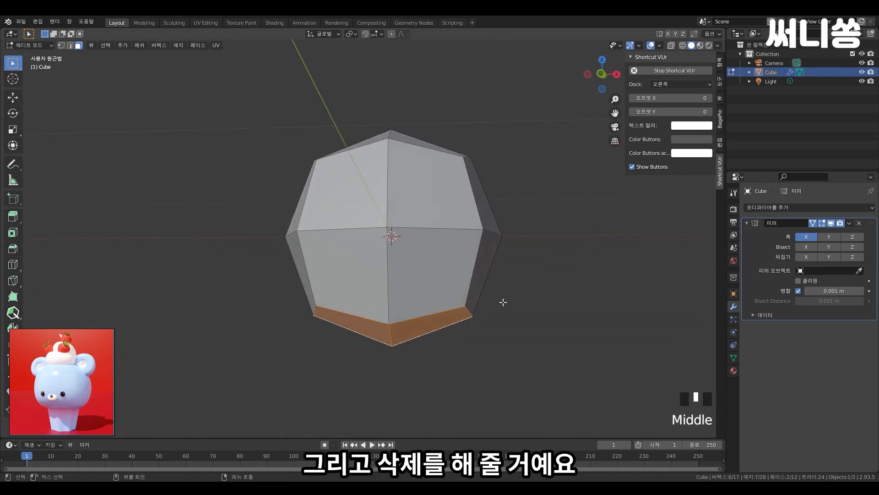
Delete the selected faces on the underside to open the bottom of the head.
{"action": "scroll", "coordinate": [426, 243], "scroll_direction": "up", "scroll_amount": 2}
{"action": "scroll", "coordinate": [414, 316], "scroll_direction": "down", "scroll_amount": 3}
{"action": "middle_click_drag", "start_coordinate": [414, 316], "coordinate": [413, 290]}
{"action": "key", "text": "x"}
{"action": "left_click", "coordinate": [410, 267]}
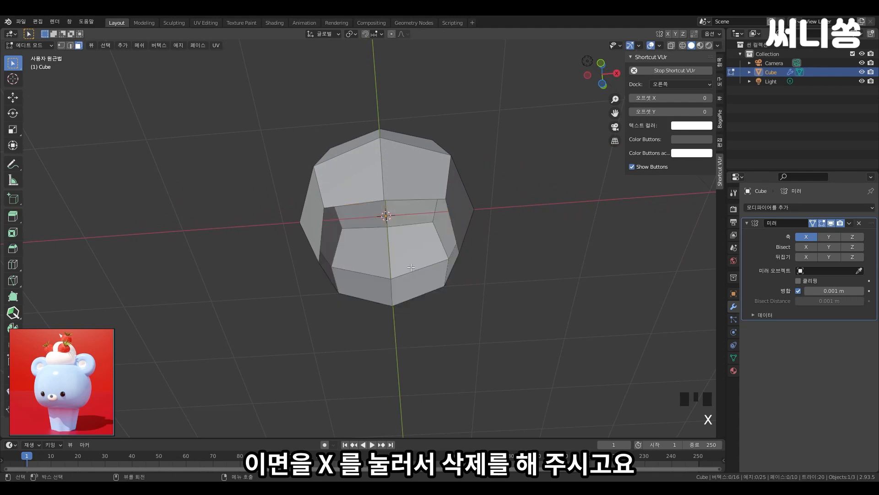
Change to edge select mode and try loop-selecting the horizontal edges around the middle of the mesh.
{"action": "middle_click_drag", "start_coordinate": [522, 214], "coordinate": [527, 274]}
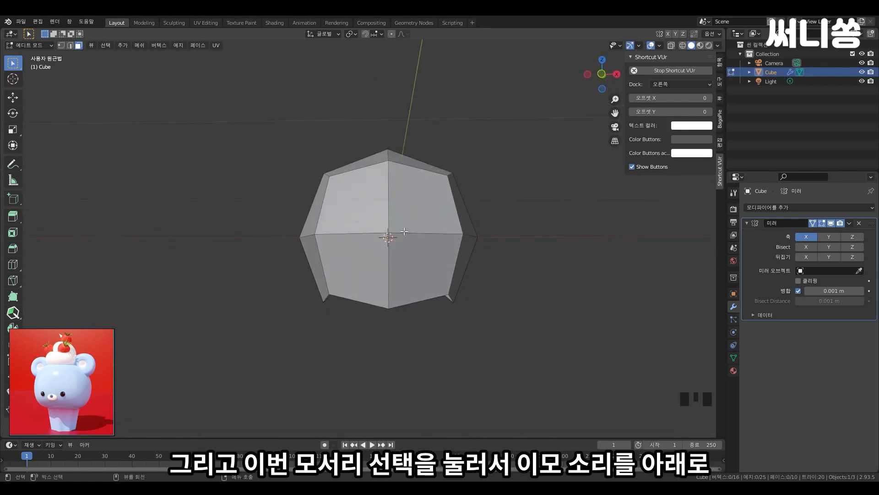
{"action": "key", "text": "2"}
{"action": "middle_click_drag", "start_coordinate": [511, 235], "coordinate": [480, 254]}
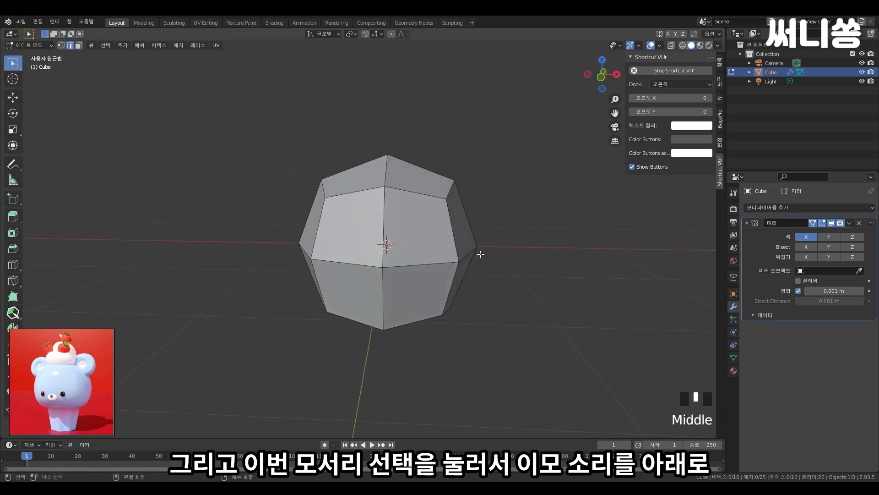
{"action": "left_click", "coordinate": [410, 265], "text": "alt"}
{"action": "middle_click_drag", "start_coordinate": [412, 266], "coordinate": [413, 234]}
{"action": "left_click", "coordinate": [600, 257]}
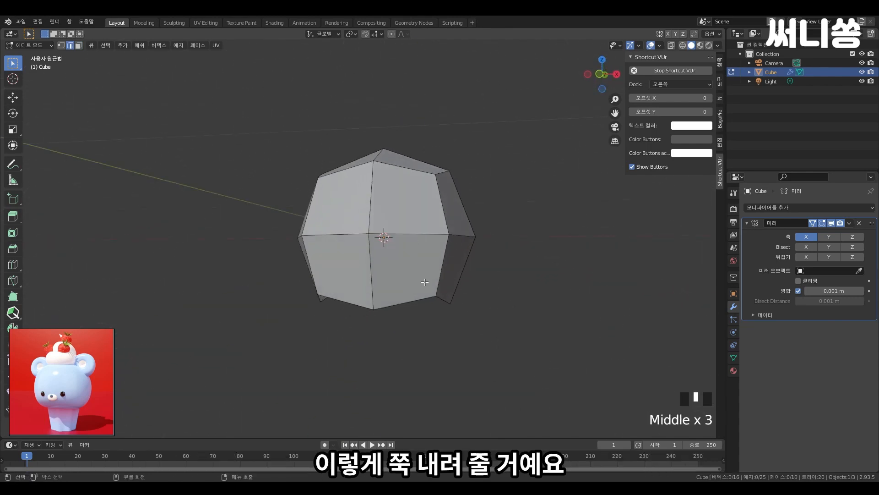
Select single edges around the middle and side of the mesh to test edge selection with the mirror.
{"action": "scroll", "coordinate": [371, 269], "scroll_direction": "up", "scroll_amount": 1}
{"action": "middle_click_drag", "start_coordinate": [409, 259], "coordinate": [412, 261]}
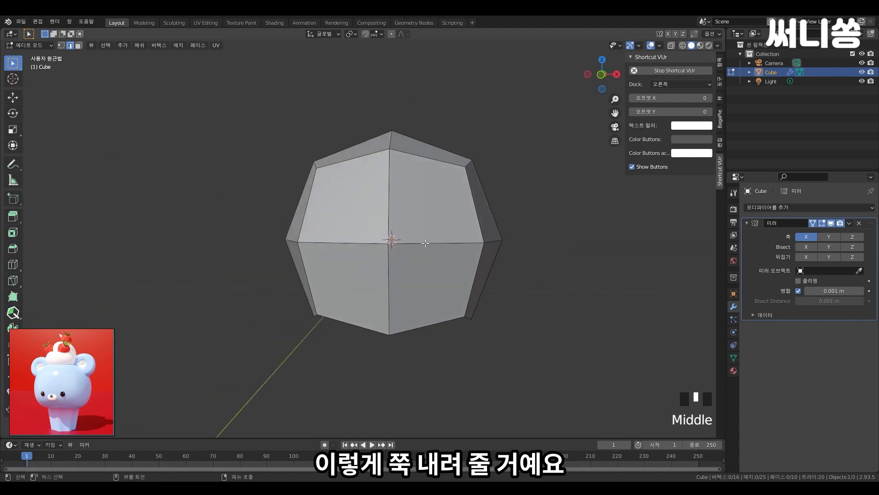
{"action": "left_click", "coordinate": [426, 243]}
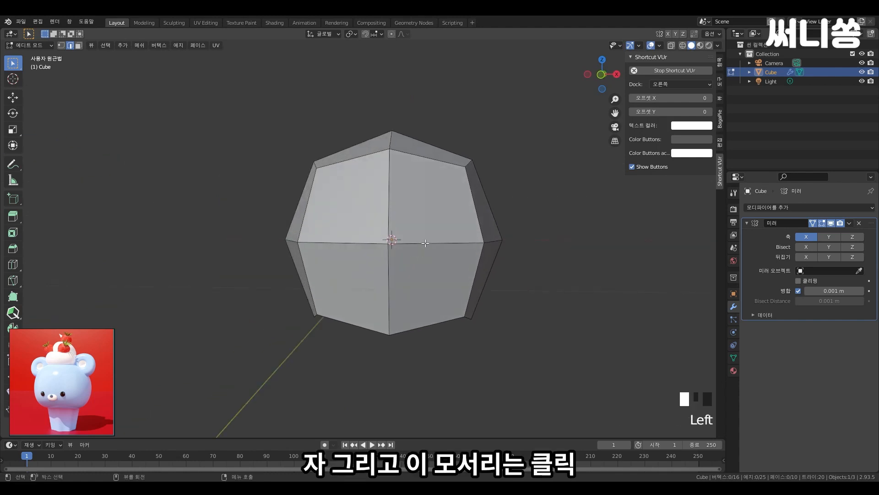
{"action": "middle_click_drag", "start_coordinate": [530, 246], "coordinate": [377, 256]}
{"action": "left_click", "coordinate": [418, 255]}
{"action": "left_click", "coordinate": [387, 252]}
{"action": "left_click", "coordinate": [373, 250]}
{"action": "left_click", "coordinate": [423, 263]}
{"action": "middle_click_drag", "start_coordinate": [427, 301], "coordinate": [432, 320]}
{"action": "left_click", "coordinate": [481, 316]}
{"action": "left_click", "coordinate": [493, 294]}
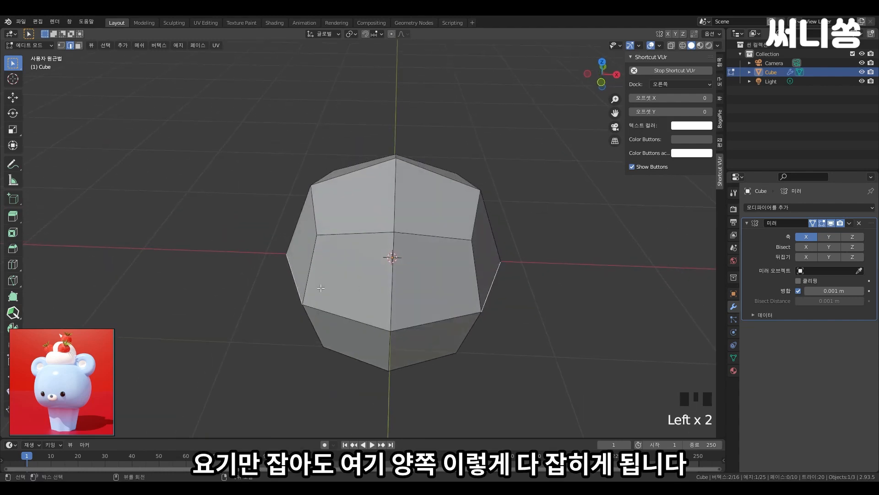
{"action": "mouse_move", "coordinate": [483, 287]}
{"action": "middle_mouse_down"}
{"action": "mouse_move", "coordinate": [492, 277]}
{"action": "mouse_move", "coordinate": [471, 281]}
{"action": "middle_mouse_up"}
{"action": "left_click", "coordinate": [441, 343]}
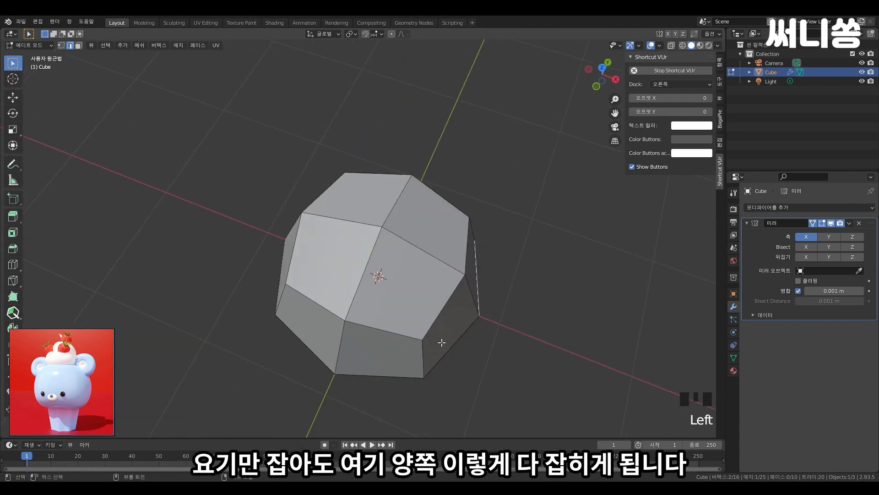
Select the middle horizontal edge on the front of the mesh and set the view to front orthographic.
{"action": "middle_click_drag", "start_coordinate": [441, 344], "coordinate": [467, 292]}
{"action": "key", "text": "grave"}
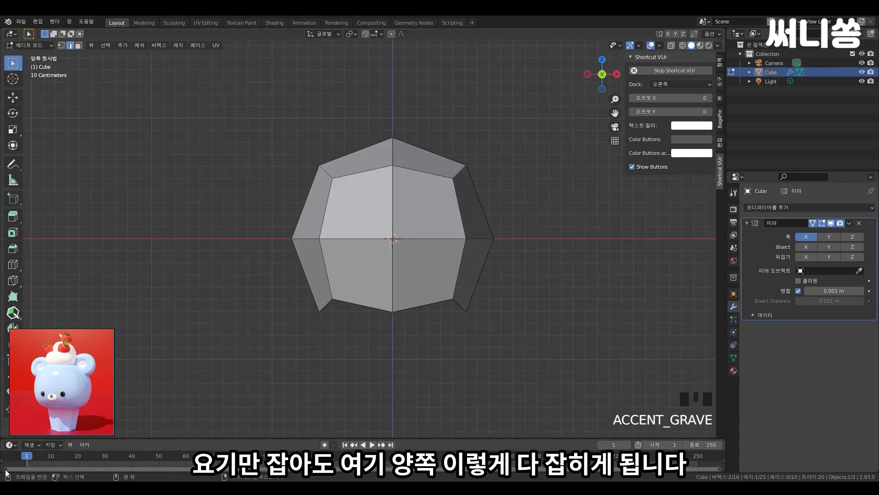
{"action": "scroll", "coordinate": [410, 281], "scroll_direction": "up", "scroll_amount": 2}
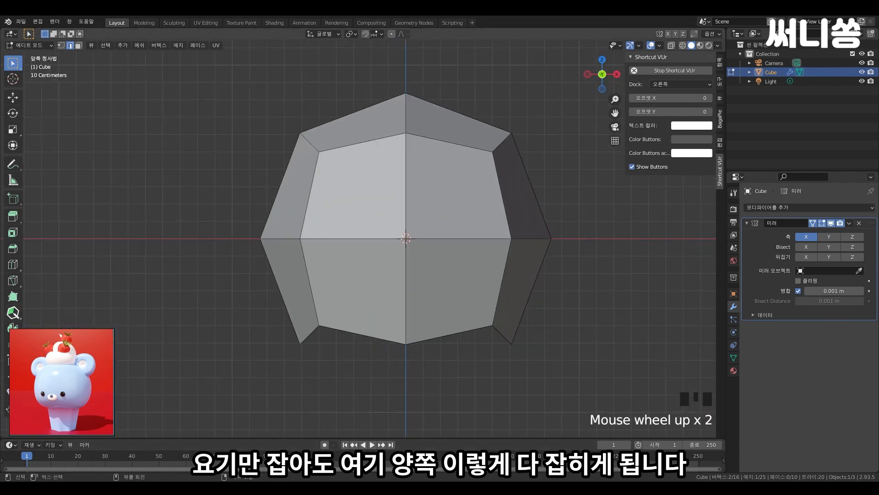
{"action": "left_click", "coordinate": [477, 235]}
{"action": "middle_click_drag", "start_coordinate": [537, 230], "coordinate": [534, 238], "text": "shift"}
{"action": "middle_click_drag", "start_coordinate": [559, 224], "coordinate": [534, 246]}
{"action": "key", "text": "grave"}
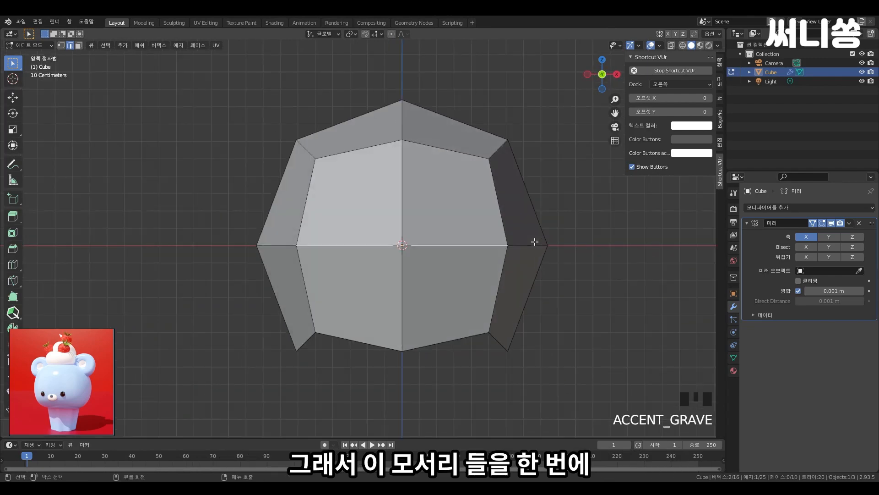
Loop-select the whole horizontal edge loop around the middle of the mesh.
{"action": "scroll", "coordinate": [526, 242], "scroll_direction": "down", "scroll_amount": 4}
{"action": "scroll", "coordinate": [423, 227], "scroll_direction": "up", "scroll_amount": 2}
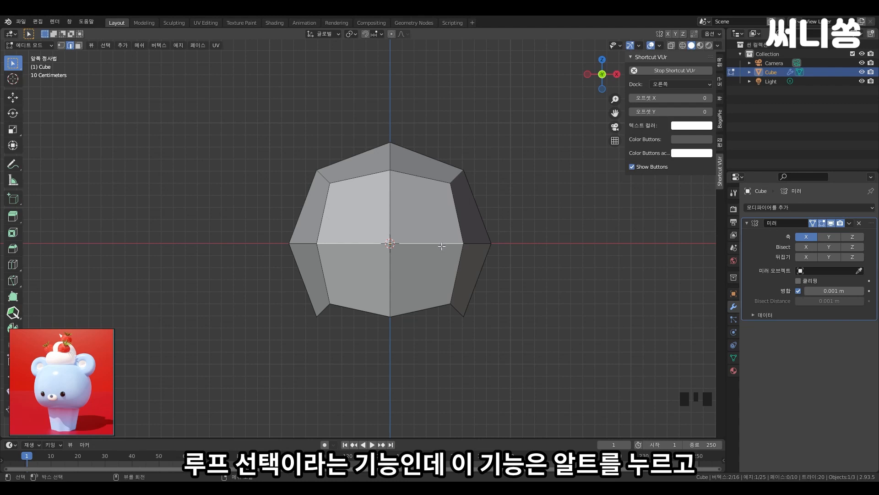
{"action": "scroll", "coordinate": [421, 245], "scroll_direction": "up", "scroll_amount": 1}
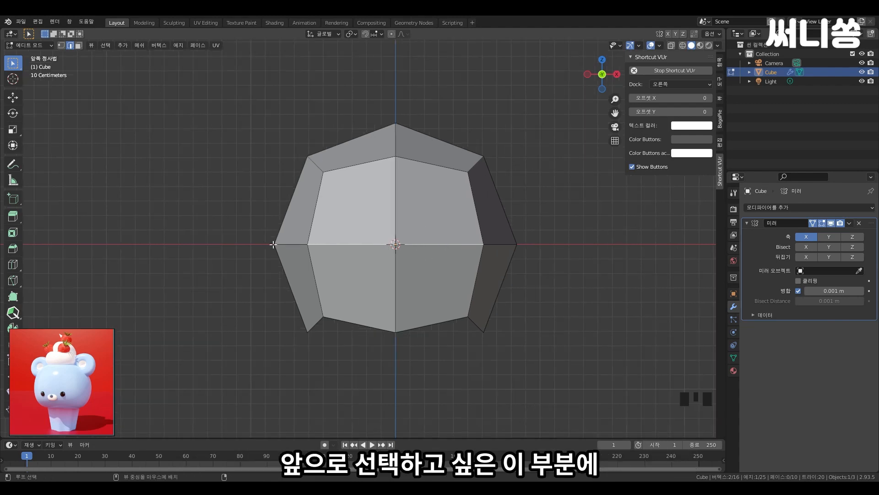
{"action": "left_click", "coordinate": [503, 244], "text": "alt"}
{"action": "left_click", "coordinate": [499, 244], "text": "alt"}
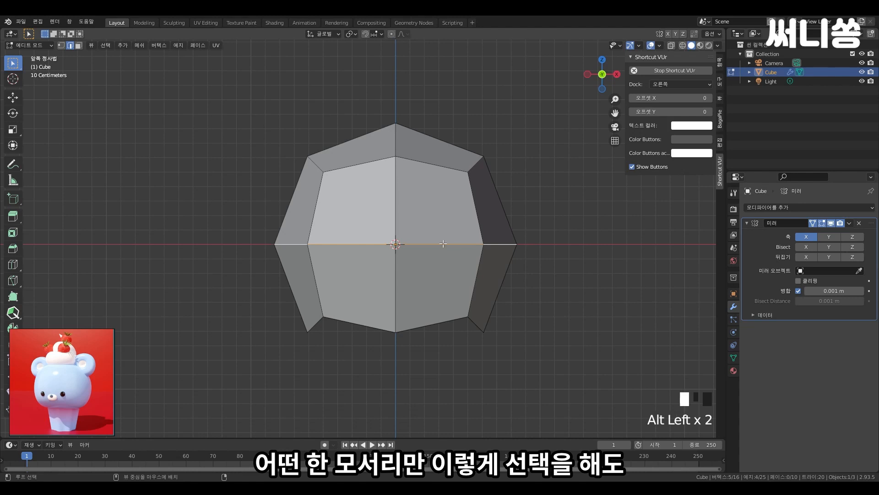
{"action": "left_click", "coordinate": [491, 241], "text": "alt"}
{"action": "left_click", "coordinate": [497, 241], "text": "alt"}
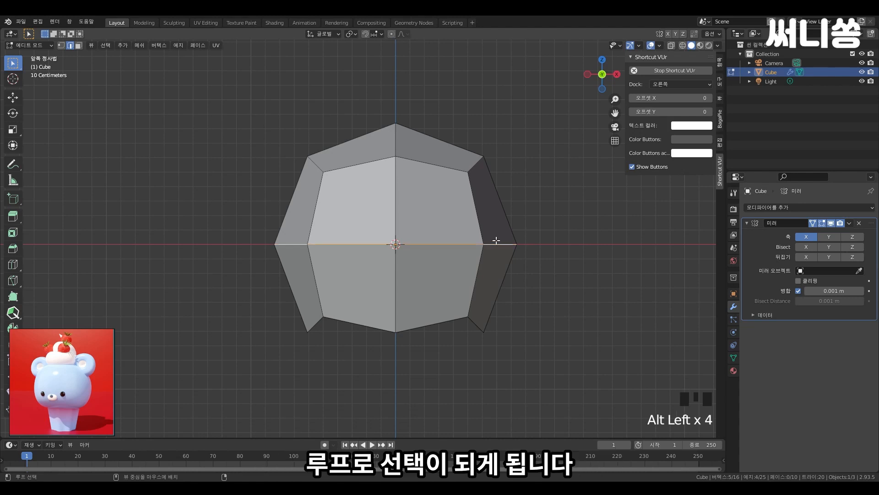
{"action": "left_click", "coordinate": [423, 245], "text": "alt"}
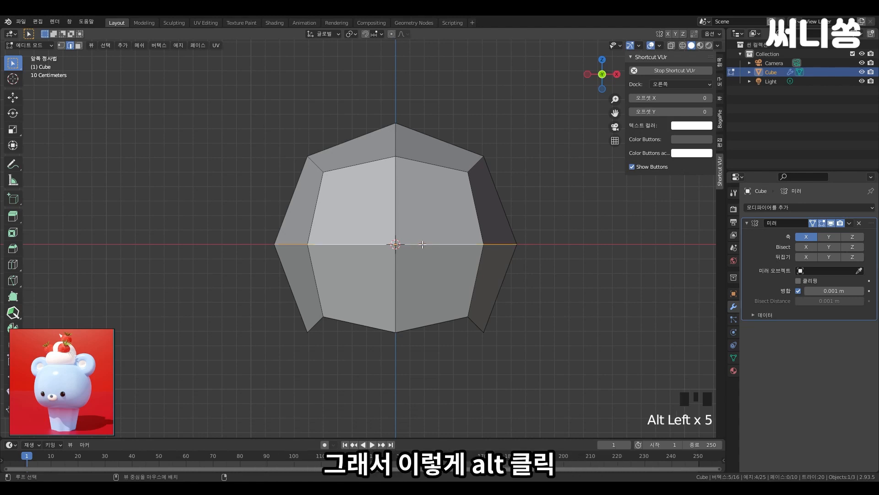
{"action": "scroll", "coordinate": [561, 228], "scroll_direction": "down", "scroll_amount": 2}
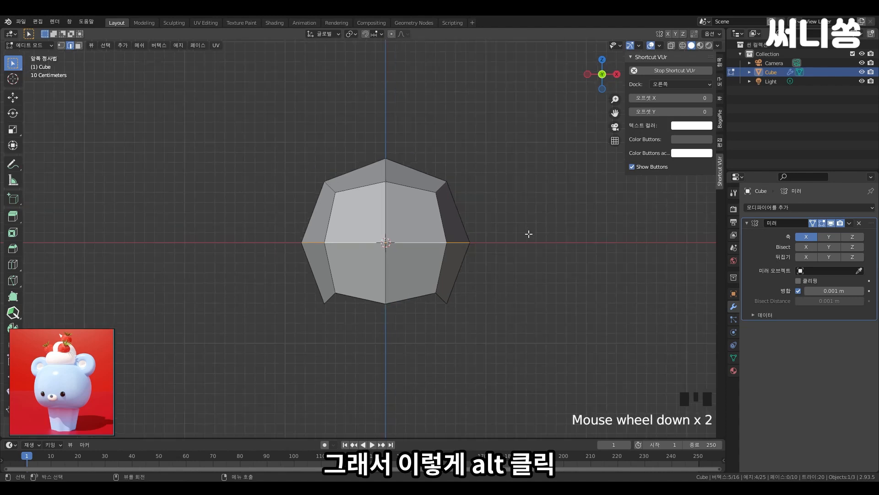
{"action": "left_click", "coordinate": [428, 243], "text": "alt"}
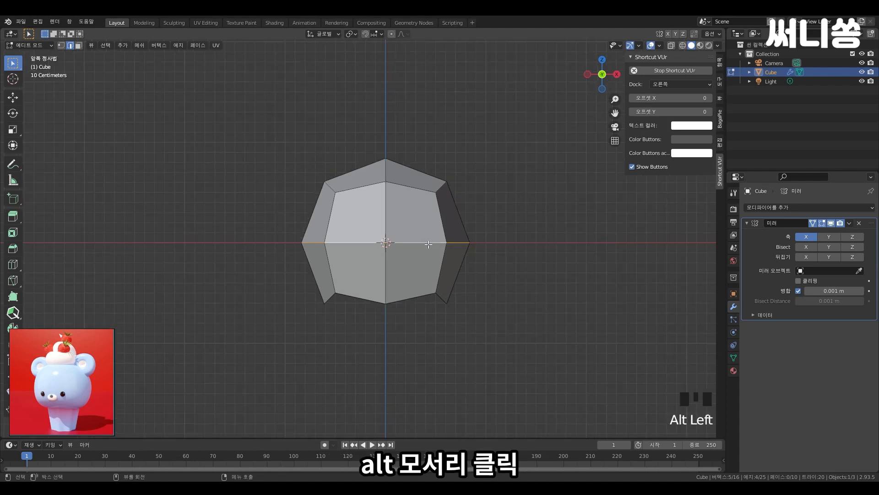
{"action": "mouse_move", "coordinate": [428, 241]}
{"action": "middle_mouse_down"}
{"action": "mouse_move", "coordinate": [516, 227]}
{"action": "mouse_move", "coordinate": [472, 268]}
{"action": "mouse_move", "coordinate": [474, 334]}
{"action": "mouse_move", "coordinate": [435, 241]}
{"action": "middle_mouse_up"}
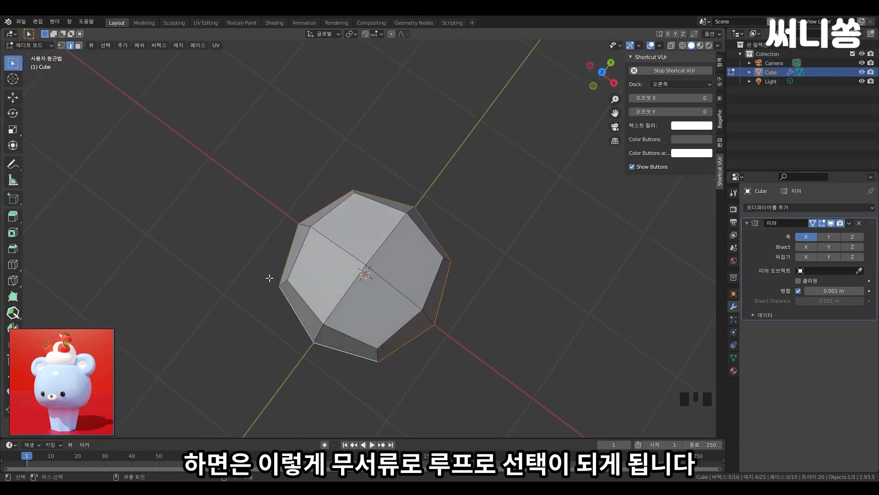
{"action": "middle_click_drag", "start_coordinate": [354, 366], "coordinate": [481, 230]}
{"action": "scroll", "coordinate": [426, 245], "scroll_direction": "up", "scroll_amount": 2}
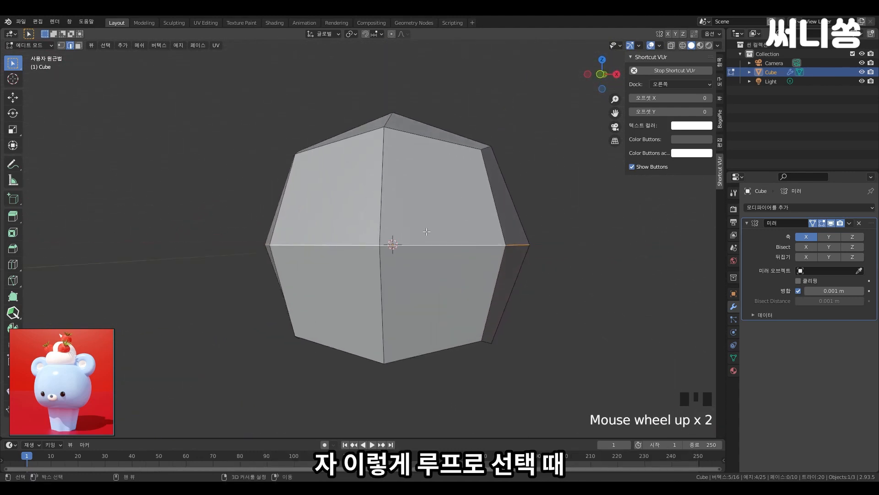
{"action": "scroll", "coordinate": [437, 238], "scroll_direction": "down", "scroll_amount": 2}
{"action": "mouse_move", "coordinate": [433, 238]}
{"action": "middle_mouse_down", "text": "shift"}
{"action": "mouse_move", "coordinate": [416, 233]}
{"action": "mouse_move", "coordinate": [424, 224]}
{"action": "middle_mouse_up", "text": "shift"}
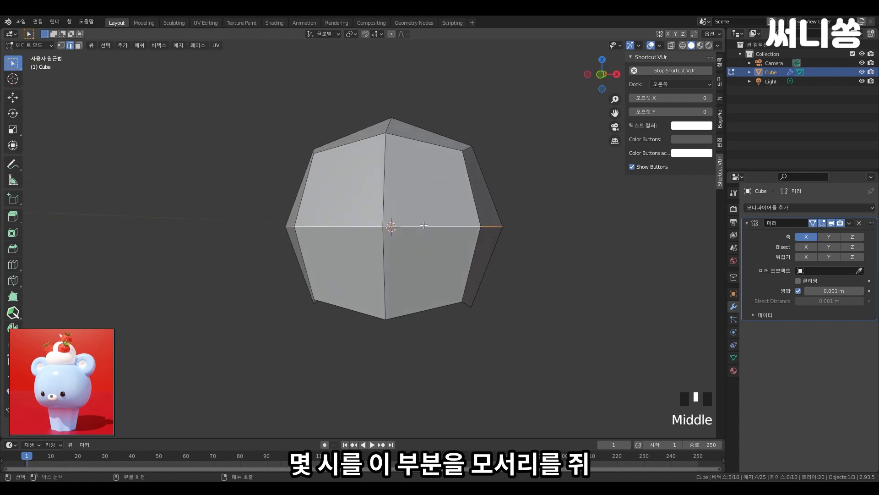
{"action": "key", "text": "g"}
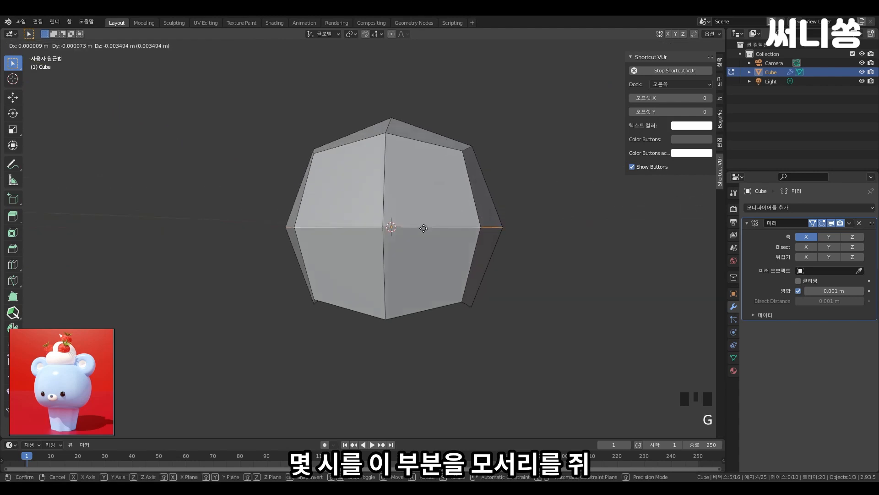
{"action": "right_click", "coordinate": [424, 228]}
{"action": "scroll", "coordinate": [435, 246], "scroll_direction": "up", "scroll_amount": 1}
{"action": "scroll", "coordinate": [435, 246], "scroll_direction": "down", "scroll_amount": 2}
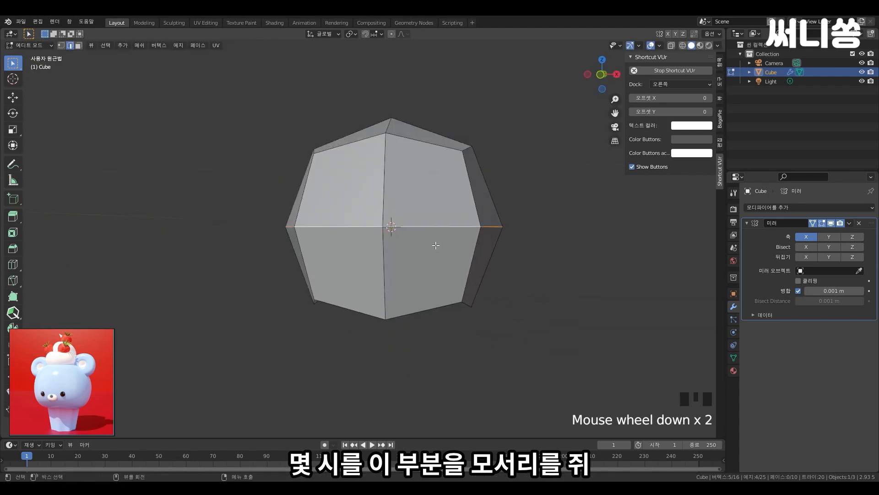
{"action": "middle_click_drag", "start_coordinate": [435, 246], "coordinate": [429, 243], "text": "shift"}
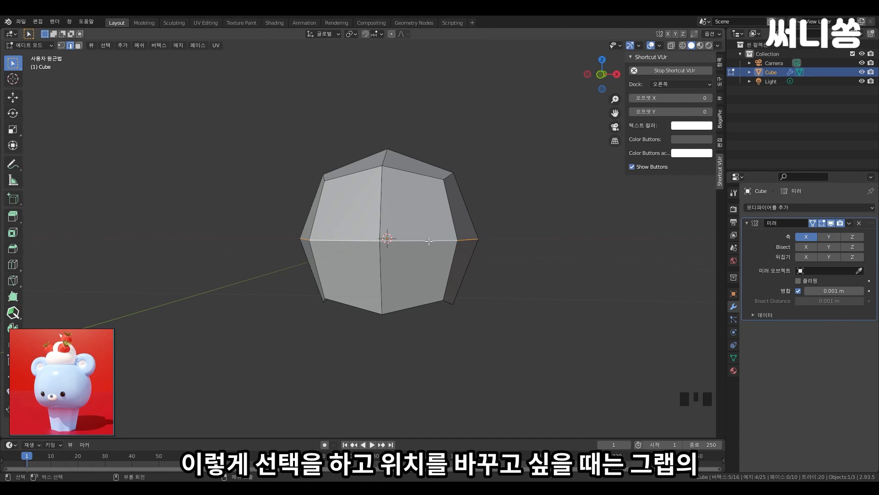
Move the selected middle edge loop down along the Z axis by about 0.2 m.
{"action": "key", "text": "g"}
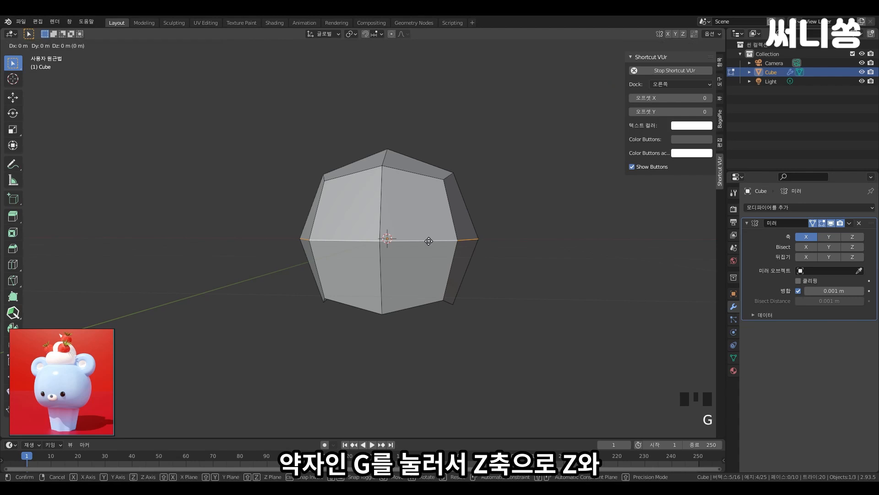
{"action": "key", "text": "z"}
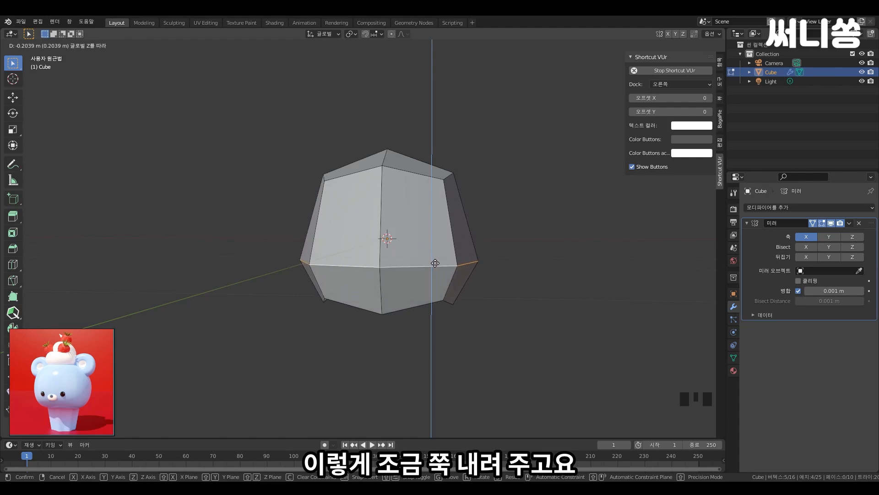
{"action": "left_click", "coordinate": [435, 263]}
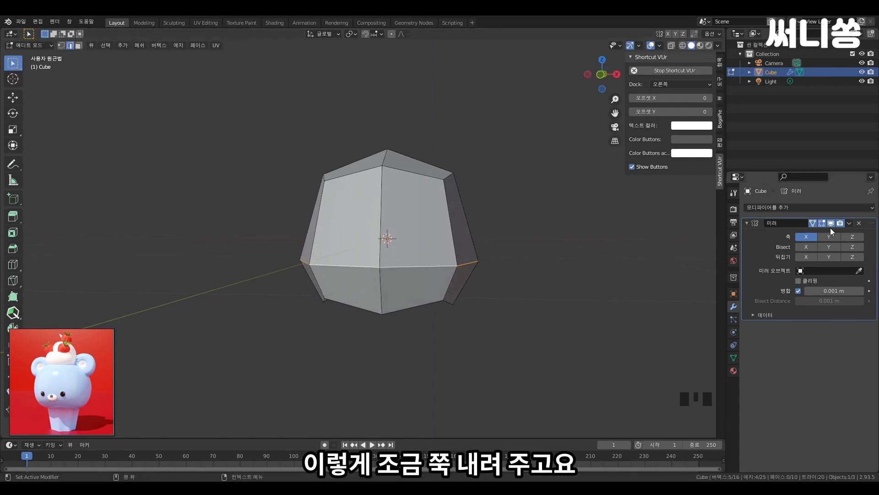
Add a Subdivision Surface modifier to the head and turn on its On Cage display.
{"action": "scroll", "coordinate": [383, 268], "scroll_direction": "up", "scroll_amount": 1}
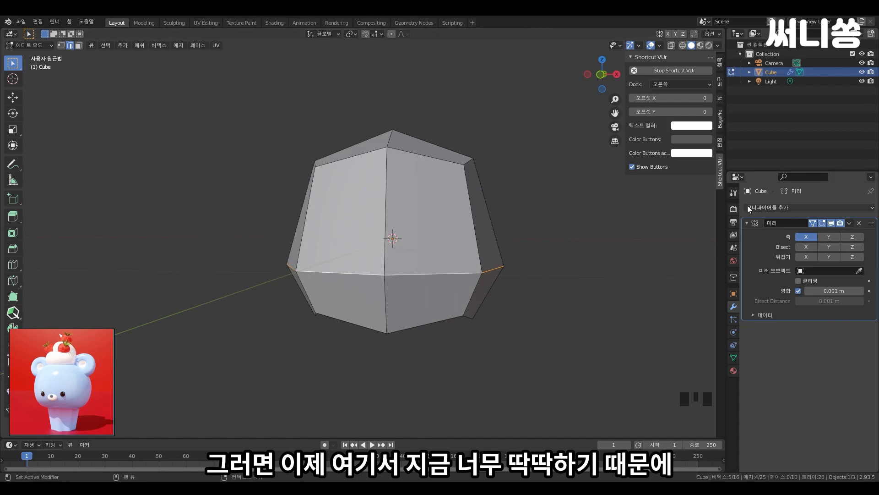
{"action": "left_click", "coordinate": [762, 207]}
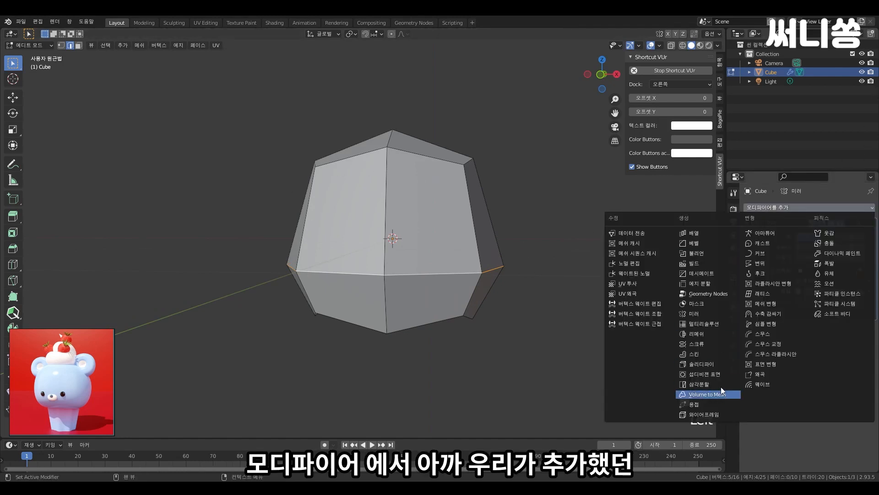
{"action": "left_click", "coordinate": [700, 374]}
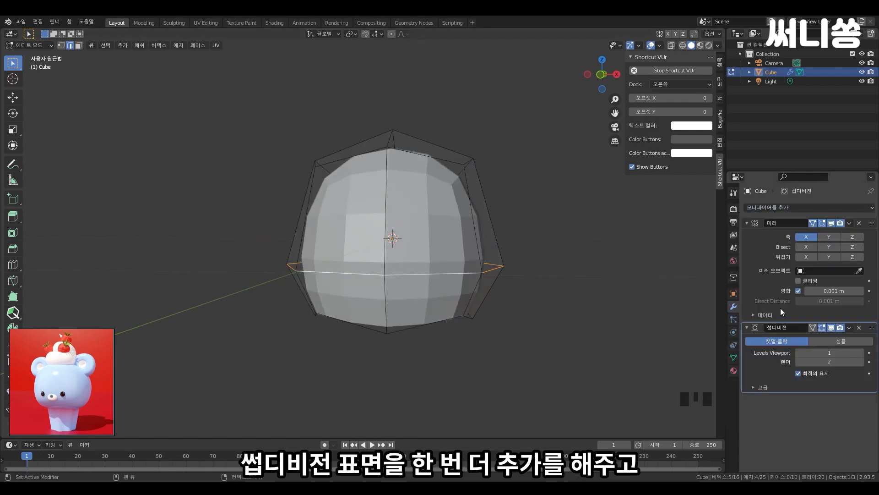
{"action": "left_click", "coordinate": [815, 328]}
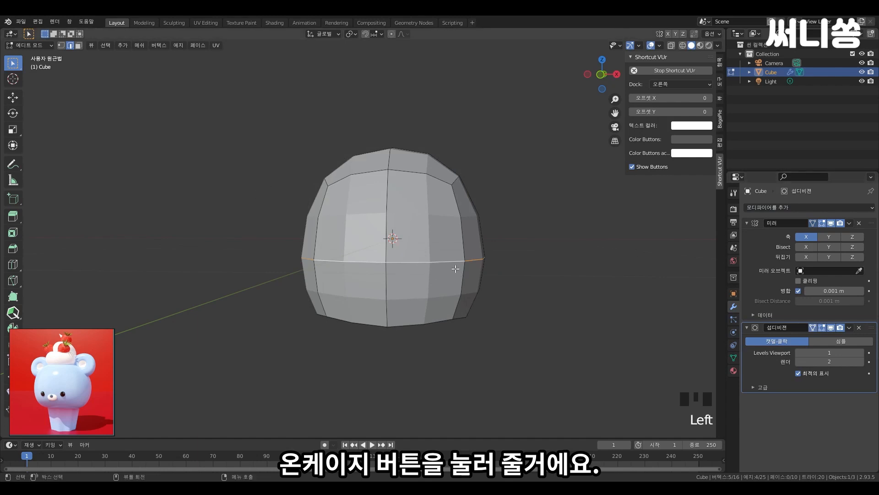
Lower the selected edge loop along the Z axis by about another 0.13 m.
{"action": "key", "text": "g"}
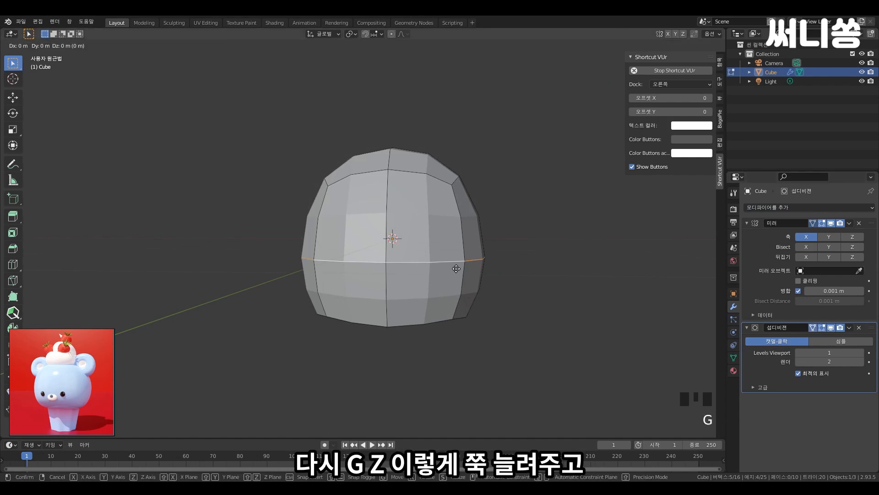
{"action": "key", "text": "z"}
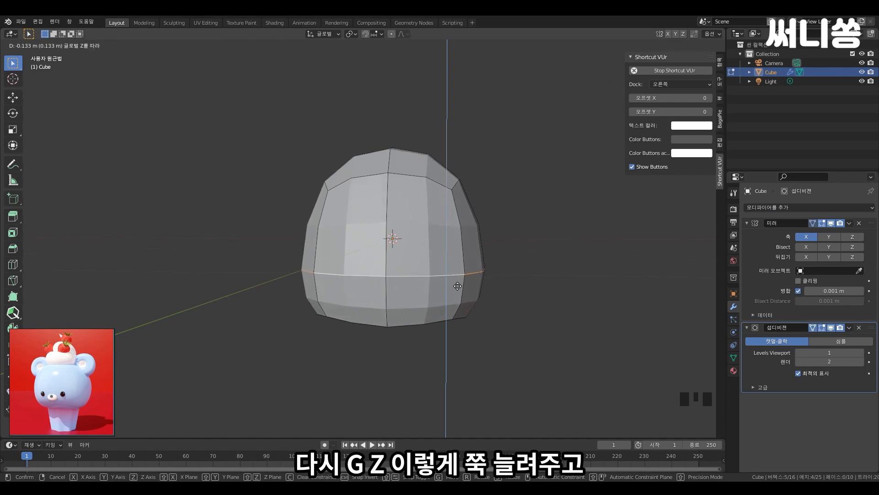
{"action": "left_click", "coordinate": [457, 285]}
{"action": "scroll", "coordinate": [475, 244], "scroll_direction": "down", "scroll_amount": 1}
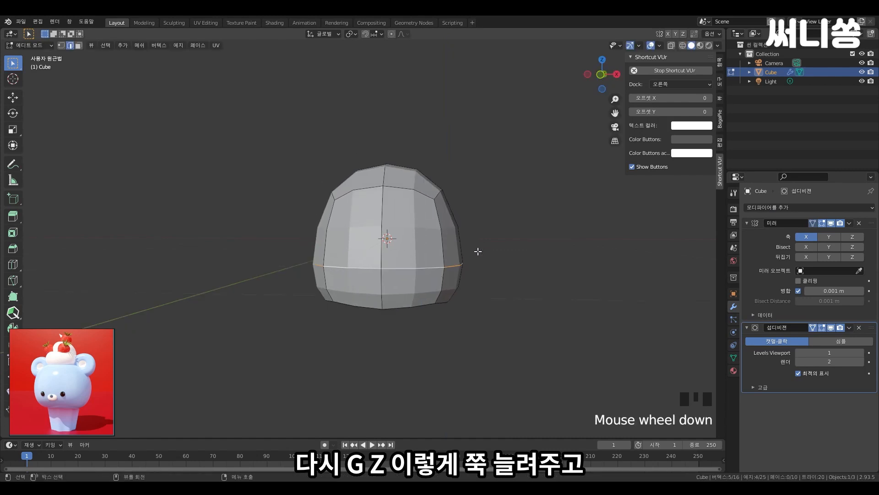
Loop-select the edges around the open bottom of the head.
{"action": "scroll", "coordinate": [477, 251], "scroll_direction": "up", "scroll_amount": 2}
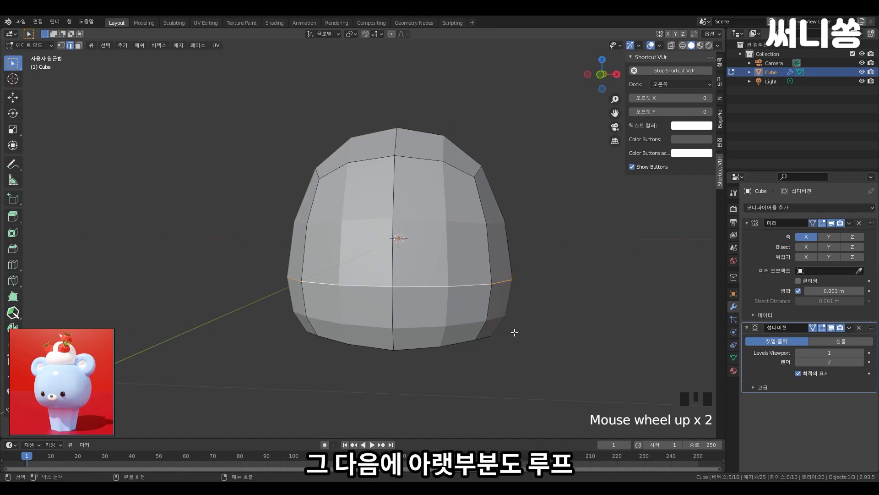
{"action": "middle_click_drag", "start_coordinate": [514, 332], "coordinate": [459, 299]}
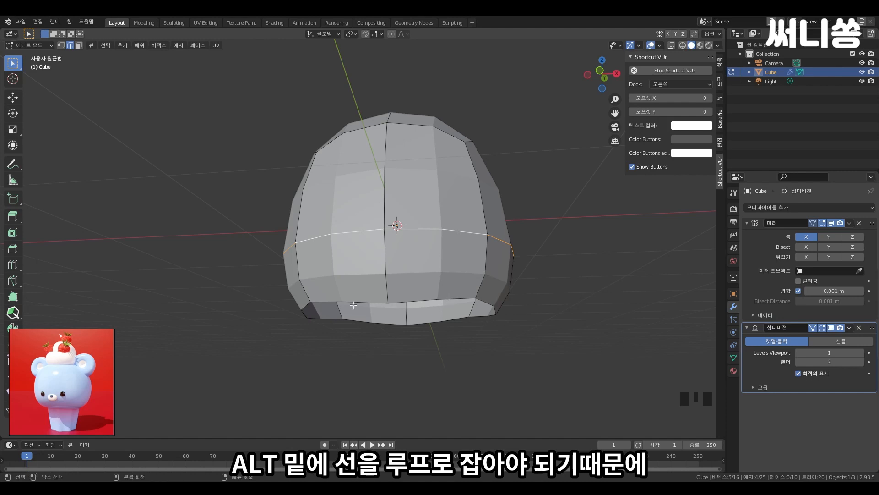
{"action": "left_click", "coordinate": [433, 300], "text": "alt"}
Examine the selected bottom edge loop and the head's open underside from the front and from below.
{"action": "middle_click_drag", "start_coordinate": [433, 300], "coordinate": [400, 307]}
{"action": "scroll", "coordinate": [433, 313], "scroll_direction": "down", "scroll_amount": 3}
{"action": "scroll", "coordinate": [389, 239], "scroll_direction": "up", "scroll_amount": 2}
{"action": "middle_click_drag", "start_coordinate": [388, 240], "coordinate": [418, 308], "text": "shift"}
{"action": "scroll", "coordinate": [403, 302], "scroll_direction": "up", "scroll_amount": 2}
{"action": "mouse_move", "coordinate": [485, 318]}
{"action": "middle_mouse_down"}
{"action": "mouse_move", "coordinate": [481, 330]}
{"action": "mouse_move", "coordinate": [481, 275]}
{"action": "mouse_move", "coordinate": [486, 323]}
{"action": "middle_mouse_up"}
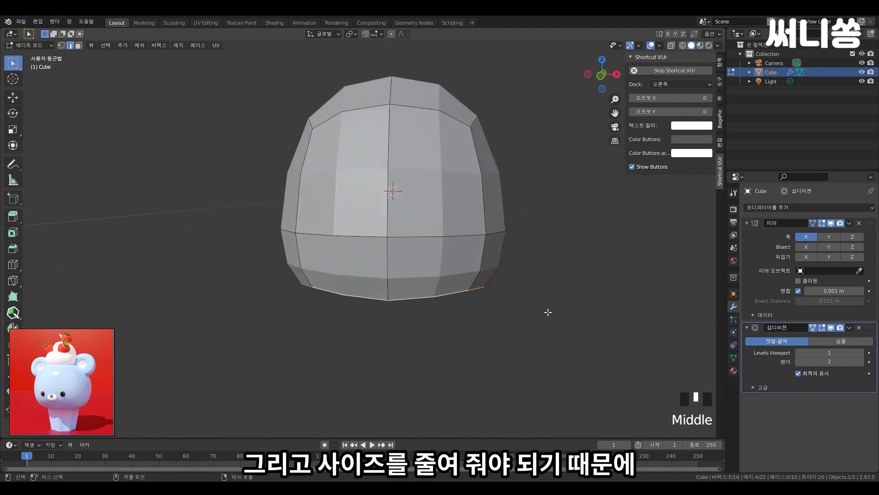
{"action": "middle_click_drag", "start_coordinate": [448, 295], "coordinate": [432, 253]}
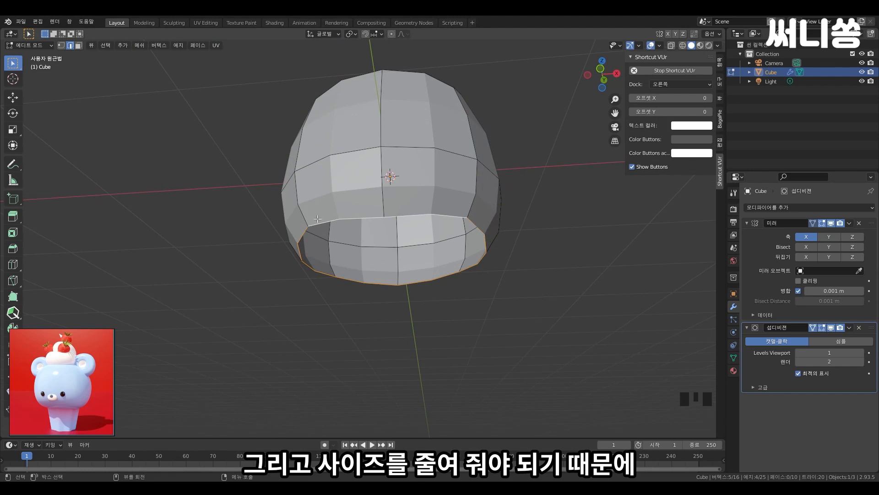
{"action": "middle_click_drag", "start_coordinate": [485, 233], "coordinate": [489, 300]}
{"action": "scroll", "coordinate": [385, 298], "scroll_direction": "down", "scroll_amount": 3}
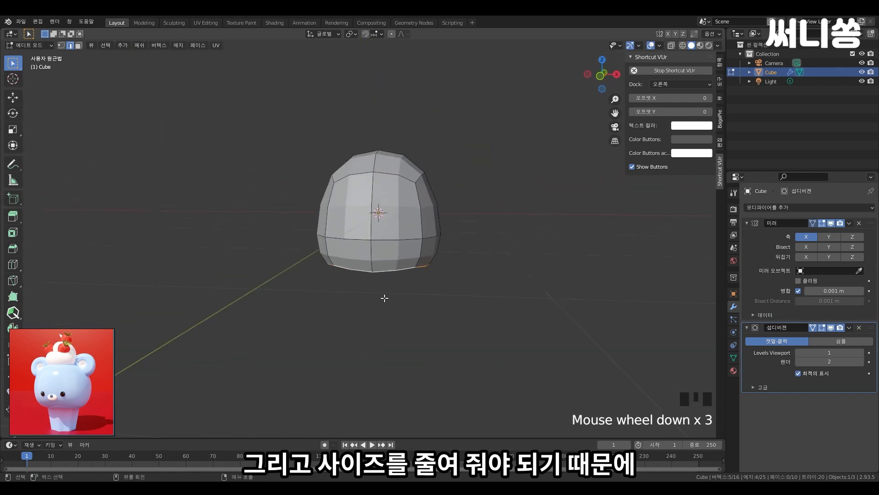
{"action": "middle_click_drag", "start_coordinate": [384, 298], "coordinate": [394, 275]}
{"action": "scroll", "coordinate": [397, 259], "scroll_direction": "up", "scroll_amount": 2}
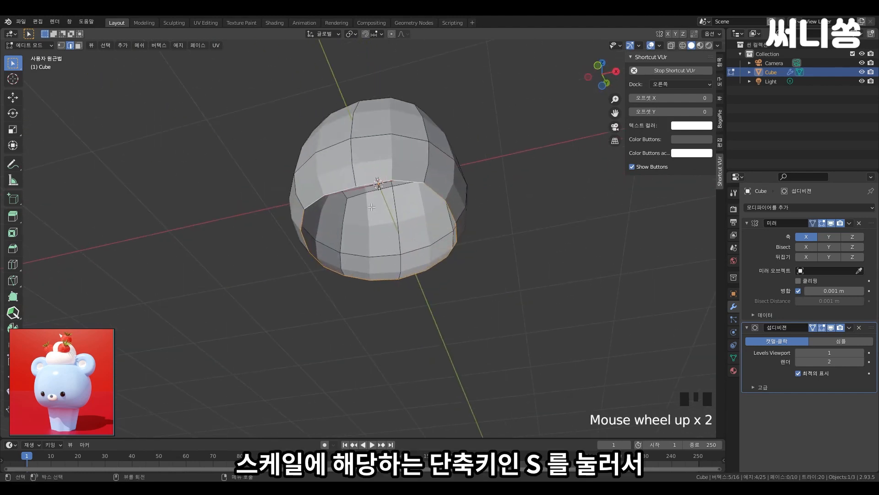
{"action": "middle_click_drag", "start_coordinate": [372, 207], "coordinate": [432, 302]}
{"action": "scroll", "coordinate": [402, 298], "scroll_direction": "down", "scroll_amount": 2}
{"action": "scroll", "coordinate": [398, 295], "scroll_direction": "up", "scroll_amount": 3}
{"action": "scroll", "coordinate": [484, 317], "scroll_direction": "up", "scroll_amount": 2}
{"action": "scroll", "coordinate": [413, 268], "scroll_direction": "down", "scroll_amount": 2}
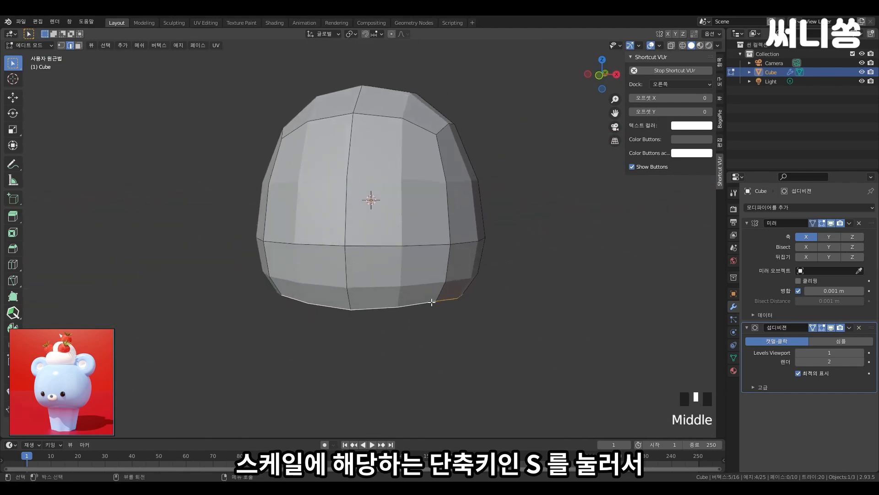
Try to scale down the bottom edge loop without mirror clipping, and undo the scaling.
{"action": "key", "text": "s"}
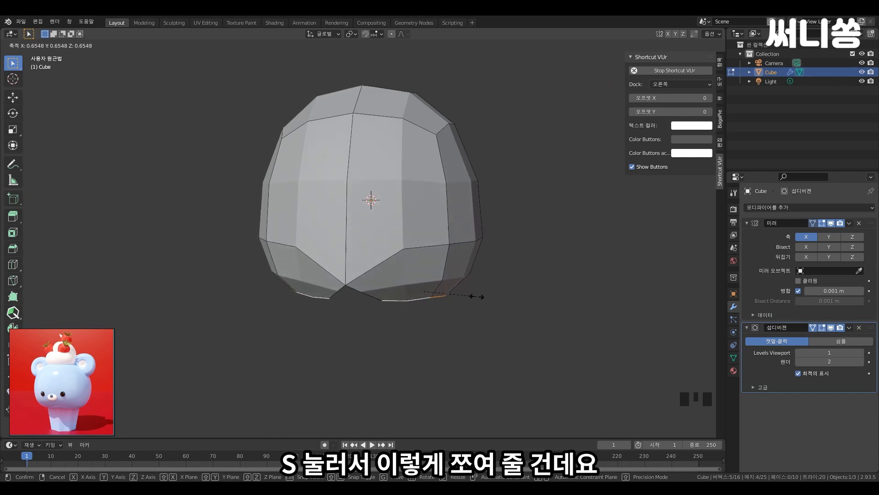
{"action": "left_click", "coordinate": [441, 307]}
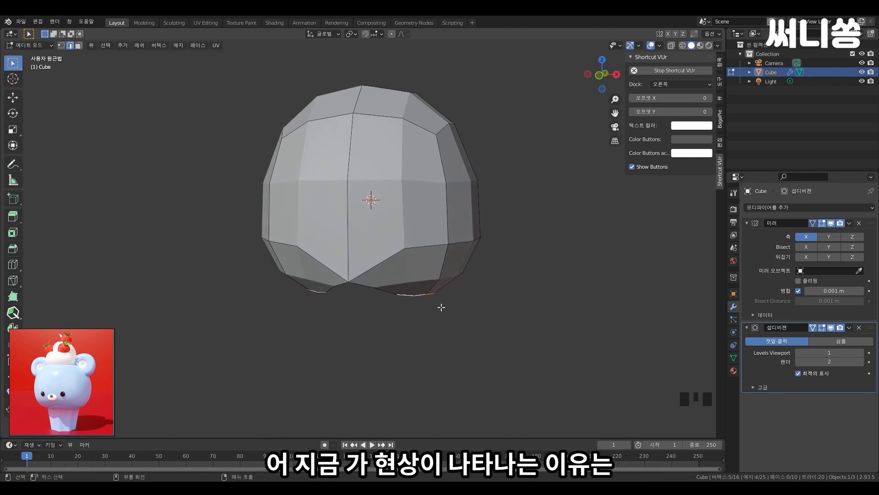
{"action": "mouse_move", "coordinate": [441, 306]}
{"action": "middle_mouse_down"}
{"action": "mouse_move", "coordinate": [444, 232]}
{"action": "mouse_move", "coordinate": [449, 304]}
{"action": "middle_mouse_up"}
{"action": "key", "text": "ctrl+z"}
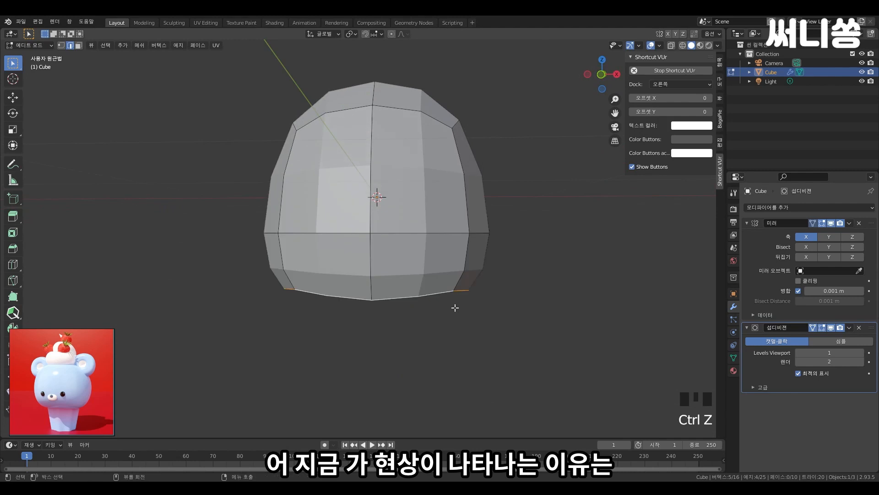
{"action": "key", "text": "ctrl+shift+z"}
{"action": "middle_click_drag", "start_coordinate": [503, 304], "coordinate": [430, 319]}
{"action": "key", "text": "ctrl+z"}
{"action": "scroll", "coordinate": [444, 306], "scroll_direction": "up", "scroll_amount": 2}
{"action": "scroll", "coordinate": [422, 306], "scroll_direction": "down", "scroll_amount": 2}
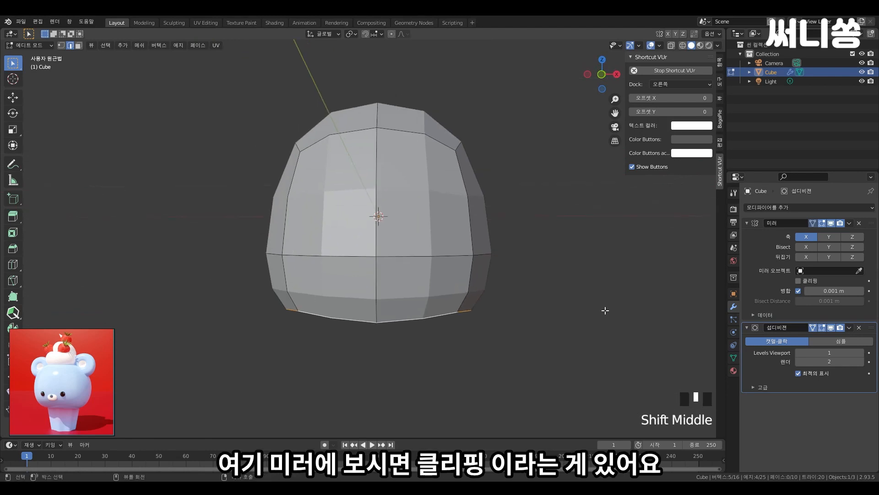
Enable clipping in the Mirror modifier.
{"action": "left_click", "coordinate": [799, 280]}
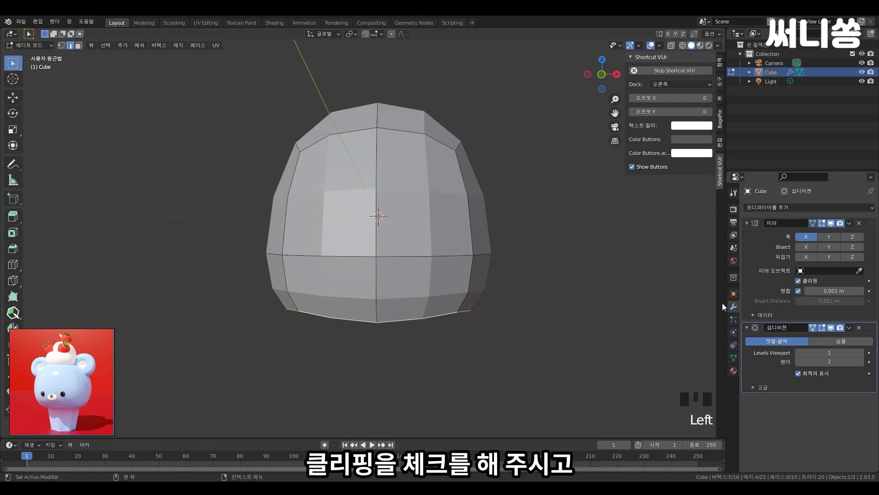
{"action": "scroll", "coordinate": [458, 316], "scroll_direction": "up", "scroll_amount": 2}
{"action": "middle_click_drag", "start_coordinate": [458, 316], "coordinate": [518, 316]}
{"action": "scroll", "coordinate": [448, 303], "scroll_direction": "down", "scroll_amount": 2}
Try scaling down the bottom edge loop with clipping enabled, and discard the scaling.
{"action": "key", "text": "s"}
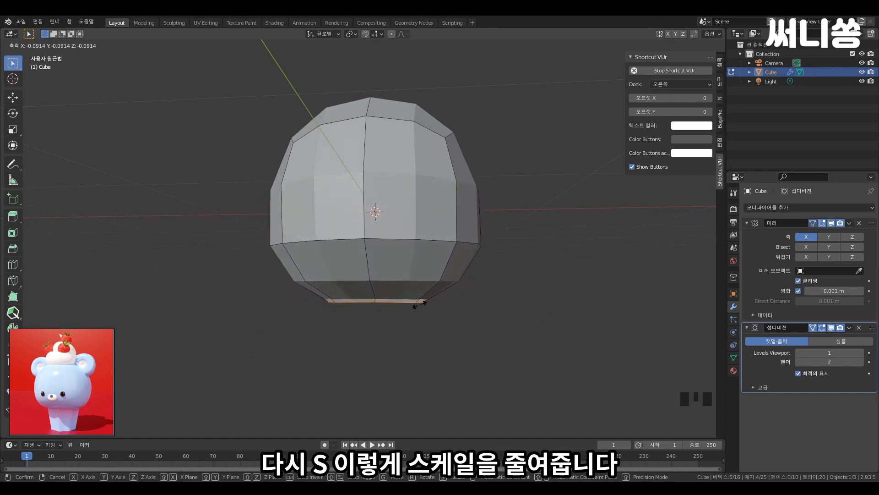
{"action": "left_click", "coordinate": [442, 305]}
{"action": "middle_click_drag", "start_coordinate": [385, 290], "coordinate": [455, 247]}
{"action": "key", "text": "ctrl+z"}
{"action": "middle_click_drag", "start_coordinate": [554, 296], "coordinate": [575, 316]}
{"action": "key", "text": "s"}
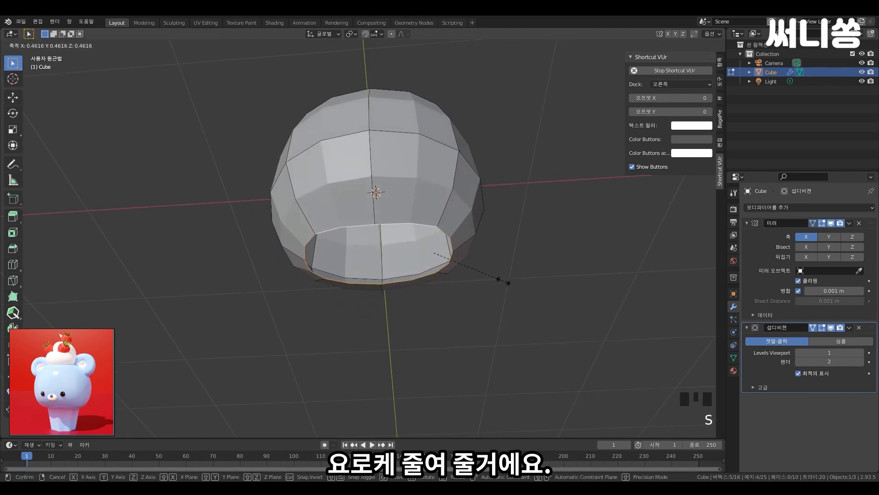
{"action": "right_click", "coordinate": [498, 278]}
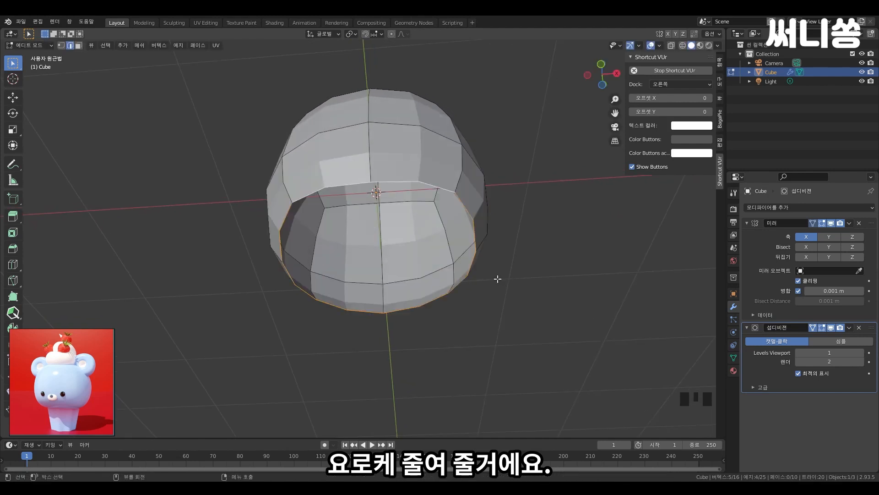
Try the 3D Cursor as the transform pivot point for the bottom edge loop.
{"action": "left_click", "coordinate": [351, 34]}
{"action": "left_click", "coordinate": [388, 54]}
{"action": "middle_click_drag", "start_coordinate": [611, 284], "coordinate": [530, 212]}
{"action": "key", "text": "ctrl+z"}
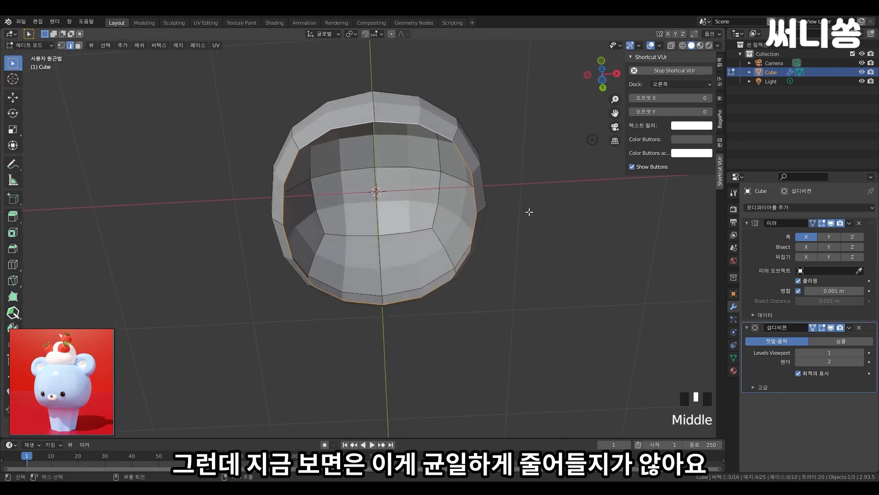
Try Median Point as the transform pivot point for scaling the bottom edge loop.
{"action": "left_click", "coordinate": [351, 33]}
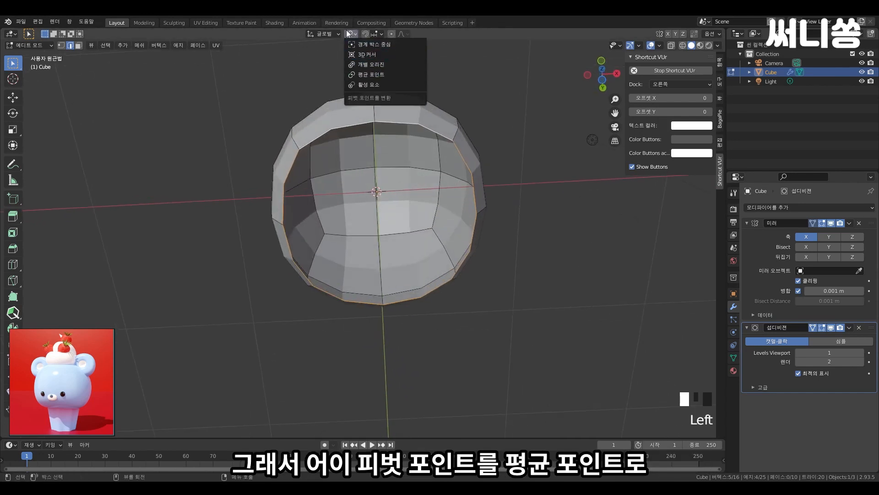
{"action": "left_click", "coordinate": [355, 31]}
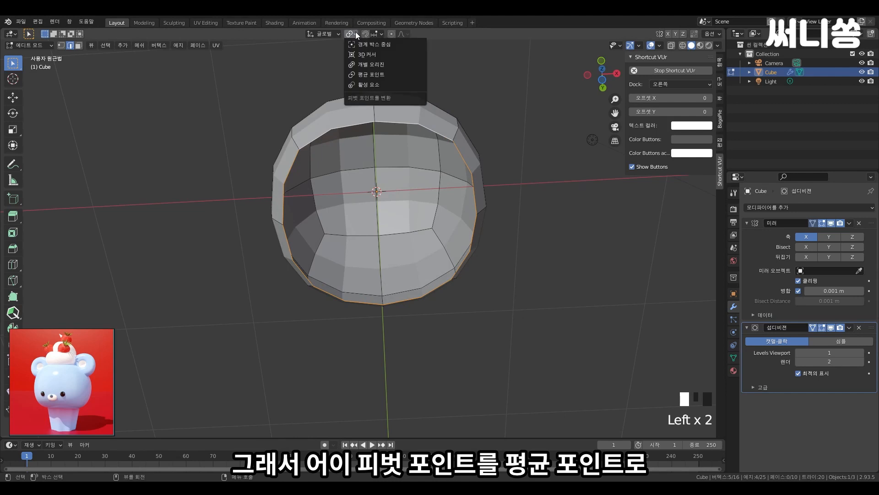
{"action": "left_click", "coordinate": [374, 74]}
{"action": "key", "text": "s"}
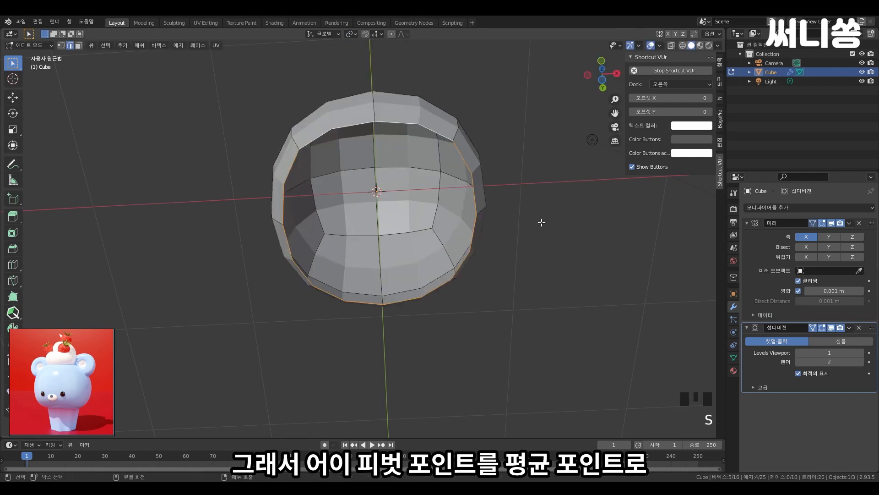
Set the transform pivot point to 3D Cursor.
{"action": "left_click", "coordinate": [356, 34]}
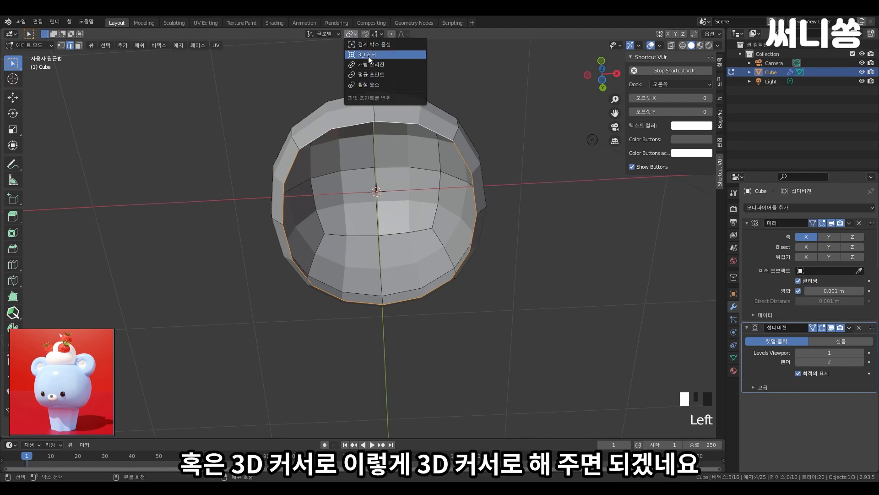
{"action": "left_click", "coordinate": [368, 56]}
Try scaling down the bottom edge loop around the 3D Cursor twice, and undo both scalings.
{"action": "key", "text": "s"}
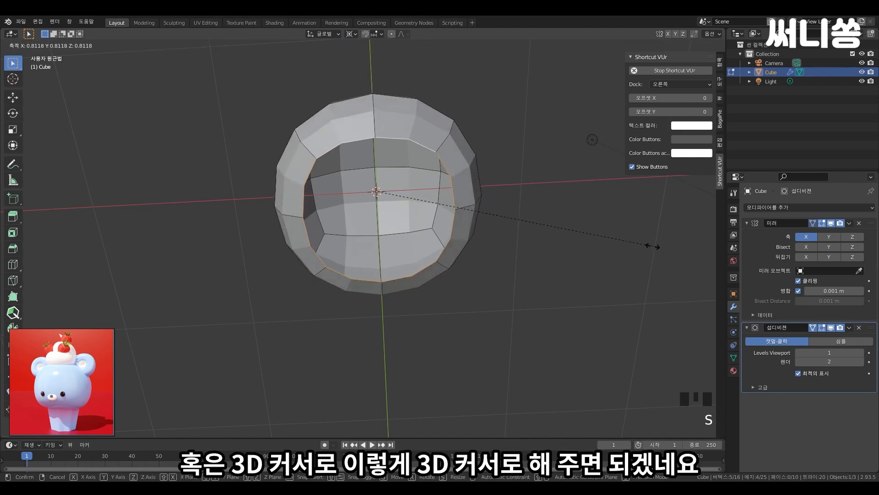
{"action": "left_click", "coordinate": [600, 237]}
{"action": "middle_click_drag", "start_coordinate": [595, 240], "coordinate": [463, 275]}
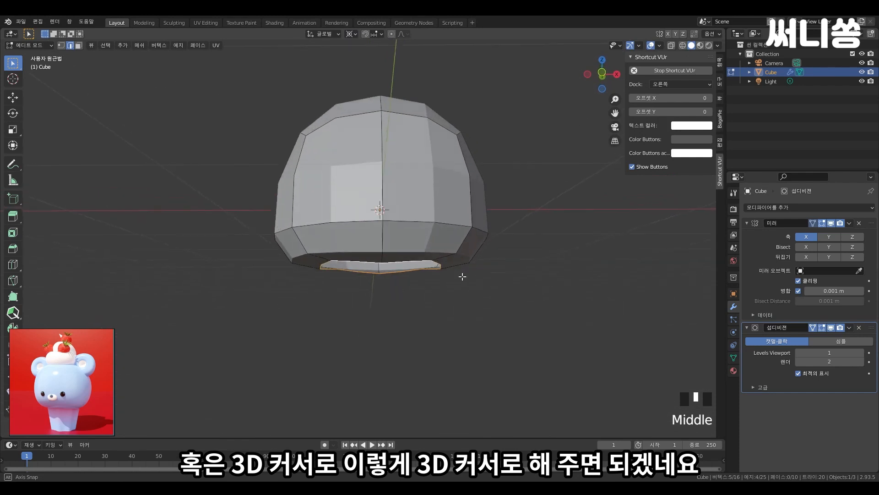
{"action": "key", "text": "ctrl+z"}
{"action": "key", "text": "s"}
{"action": "left_click", "coordinate": [579, 296]}
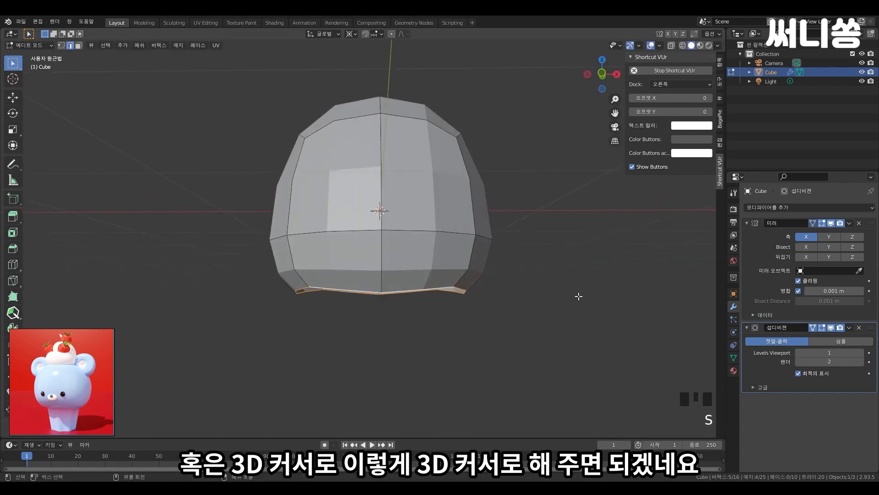
{"action": "middle_click_drag", "start_coordinate": [579, 296], "coordinate": [584, 234]}
{"action": "key", "text": "ctrl+z"}
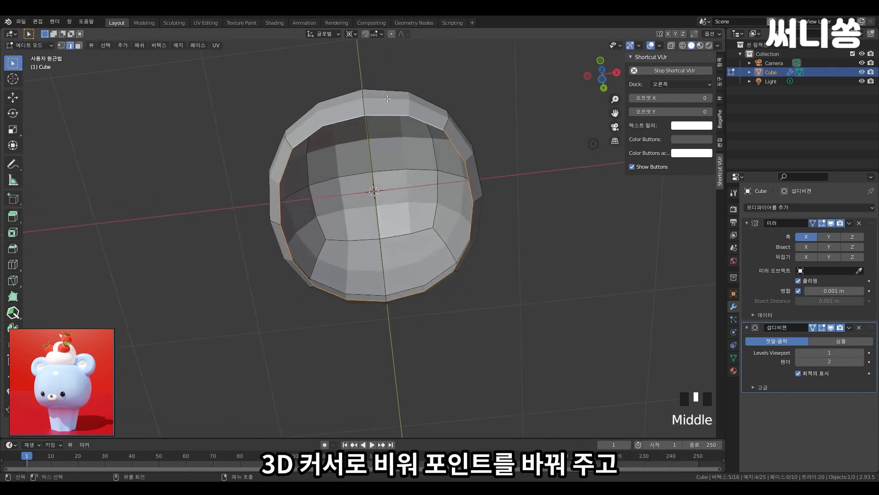
Scale the bottom edge loop down around the 3D Cursor to roughly half its width, narrowing the opening in the head's underside.
{"action": "left_click", "coordinate": [355, 32]}
{"action": "middle_click_drag", "start_coordinate": [575, 219], "coordinate": [574, 257]}
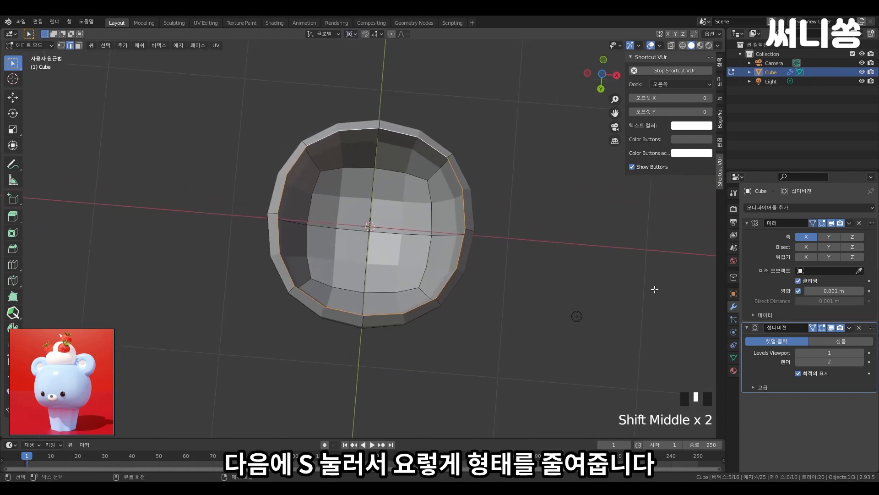
{"action": "key", "text": "s"}
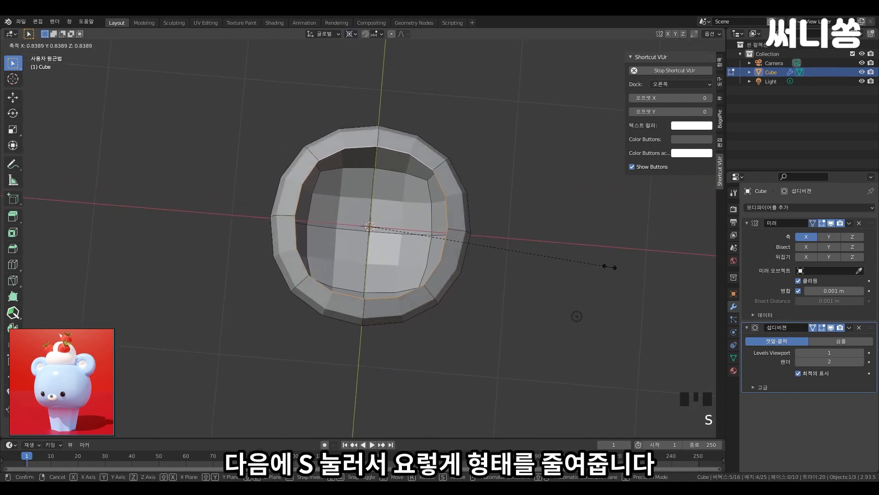
{"action": "left_click", "coordinate": [490, 224]}
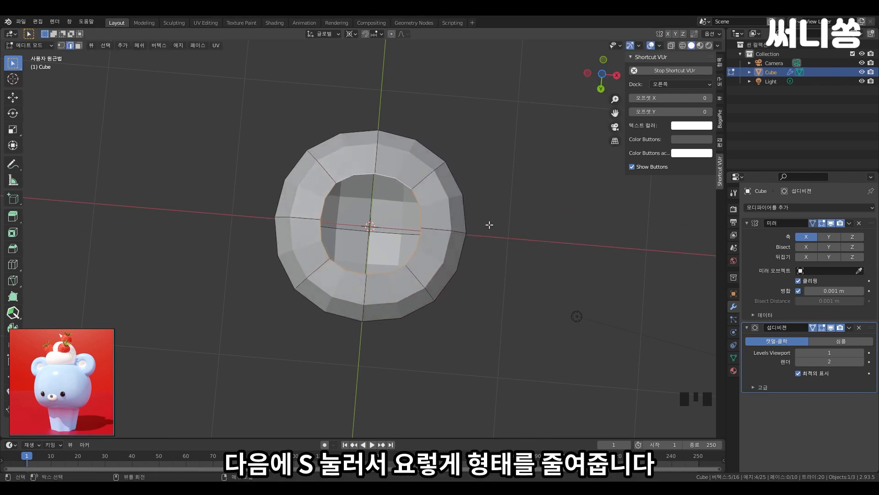
{"action": "middle_click_drag", "start_coordinate": [490, 224], "coordinate": [452, 290]}
Examine the head's silhouette from the front and from slightly rotated angles.
{"action": "key", "text": "grave"}
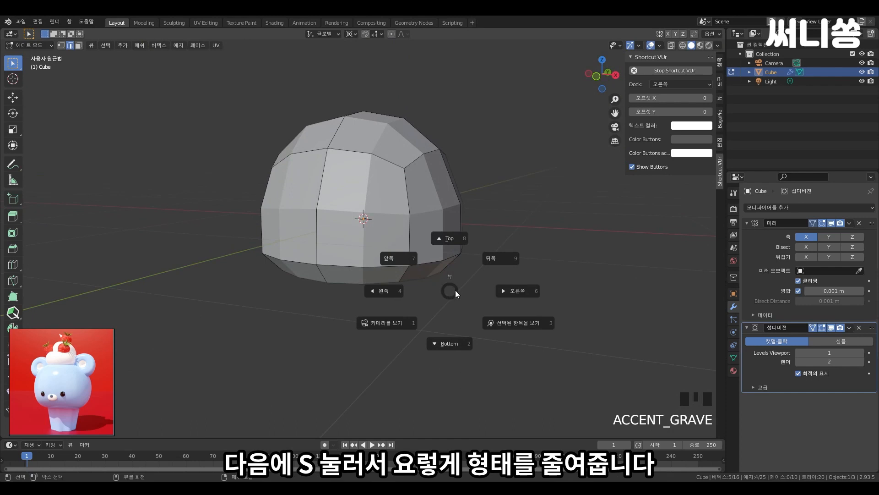
{"action": "key", "text": "7"}
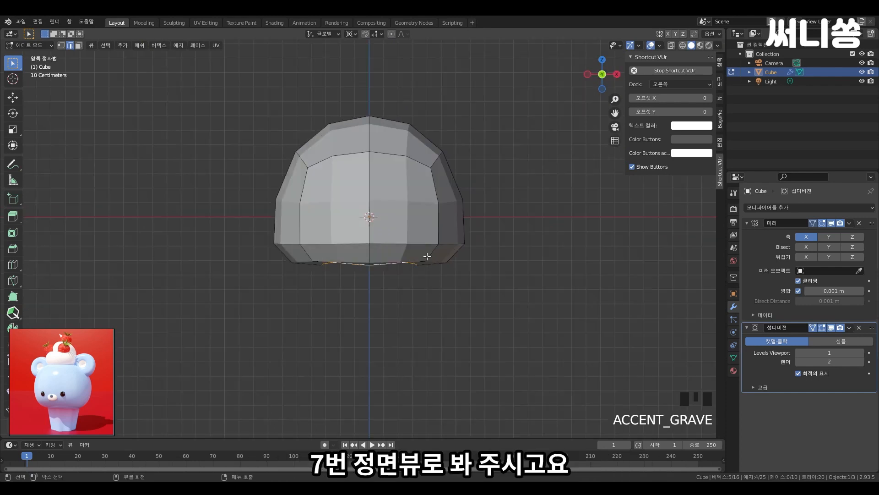
{"action": "middle_click_drag", "start_coordinate": [427, 257], "coordinate": [432, 329], "text": "shift"}
{"action": "scroll", "coordinate": [435, 305], "scroll_direction": "up", "scroll_amount": 1}
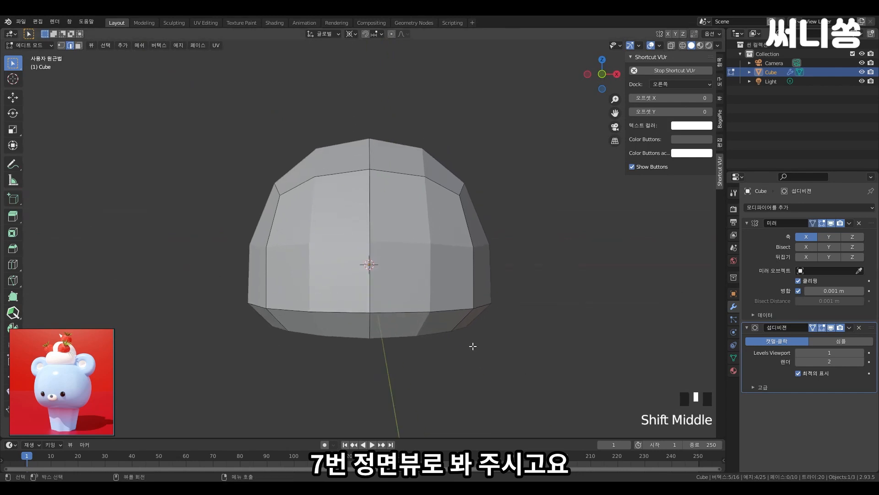
{"action": "middle_click_drag", "start_coordinate": [259, 312], "coordinate": [438, 321]}
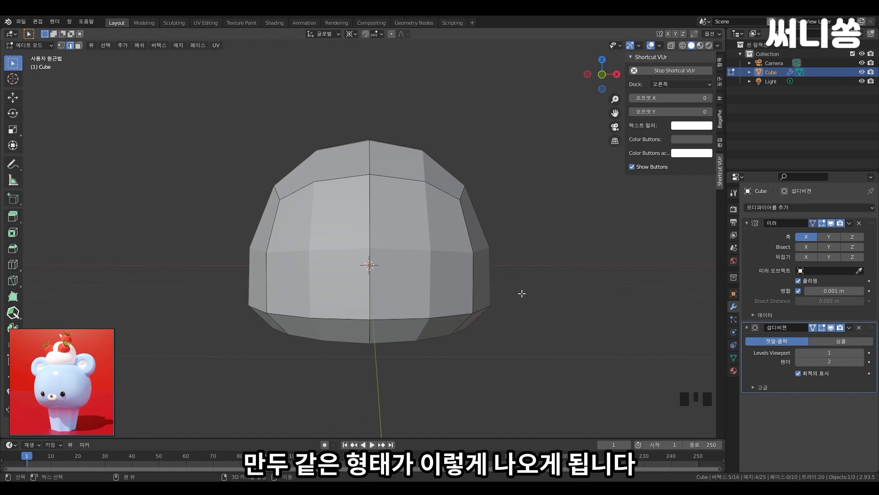
{"action": "middle_click_drag", "start_coordinate": [522, 293], "coordinate": [265, 239], "text": "shift"}
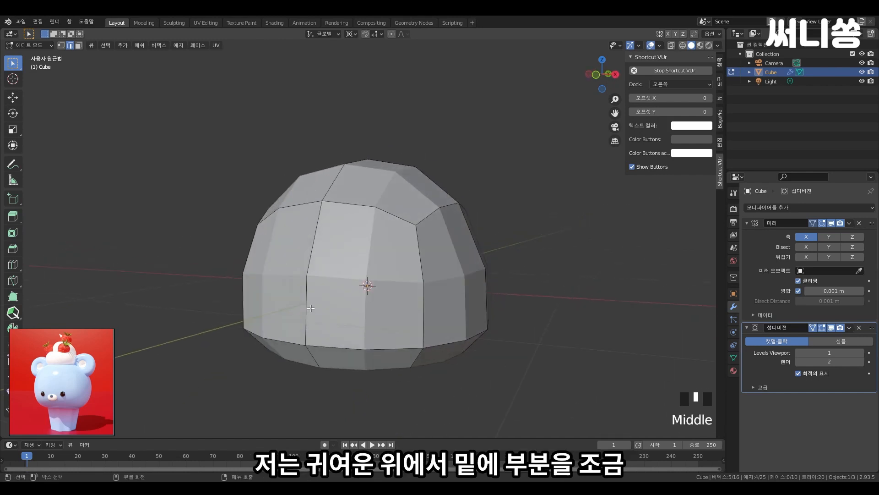
{"action": "middle_click_drag", "start_coordinate": [371, 300], "coordinate": [363, 353], "text": "shift"}
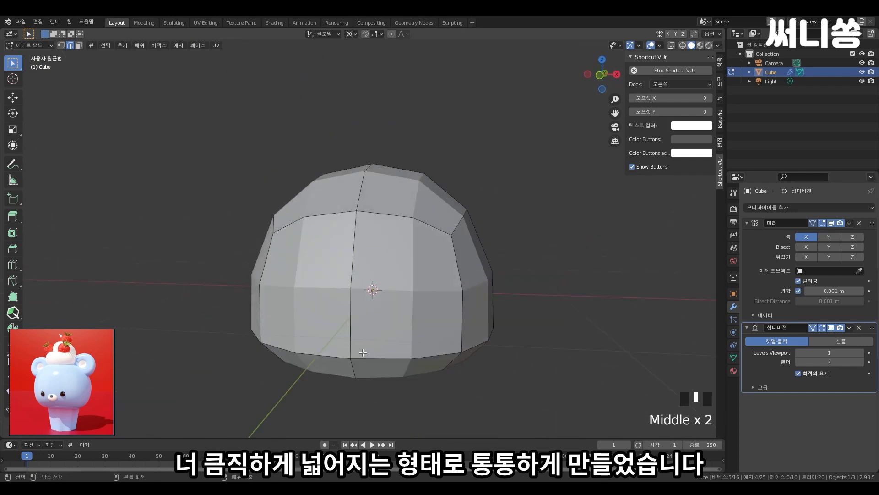
{"action": "mouse_move", "coordinate": [532, 257]}
{"action": "middle_mouse_down"}
{"action": "mouse_move", "coordinate": [527, 250]}
{"action": "mouse_move", "coordinate": [536, 258]}
{"action": "middle_mouse_up"}
{"action": "middle_click_drag", "start_coordinate": [443, 290], "coordinate": [444, 301], "text": "shift"}
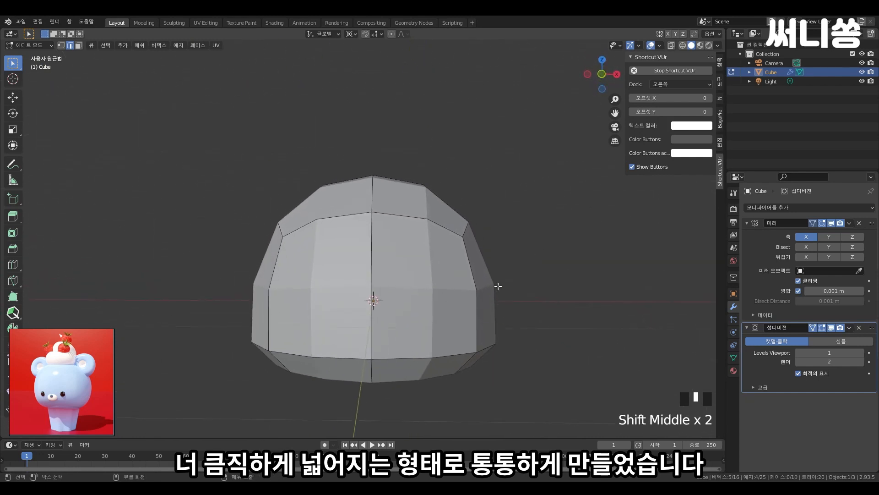
Fill the open hole in the underside of the head with a face from the selected edge loop.
{"action": "middle_click_drag", "start_coordinate": [499, 286], "coordinate": [461, 325]}
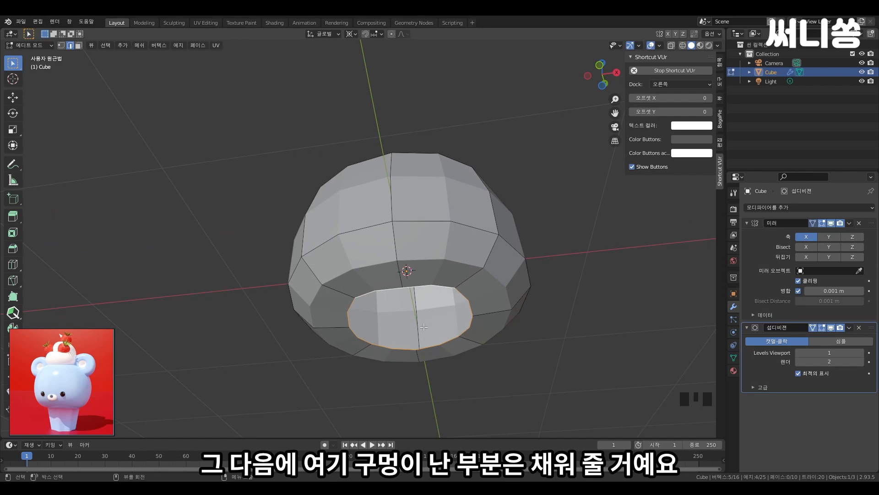
{"action": "scroll", "coordinate": [472, 311], "scroll_direction": "up", "scroll_amount": 3}
{"action": "middle_click_drag", "start_coordinate": [472, 311], "coordinate": [457, 325], "text": "shift"}
{"action": "scroll", "coordinate": [509, 320], "scroll_direction": "down", "scroll_amount": 3}
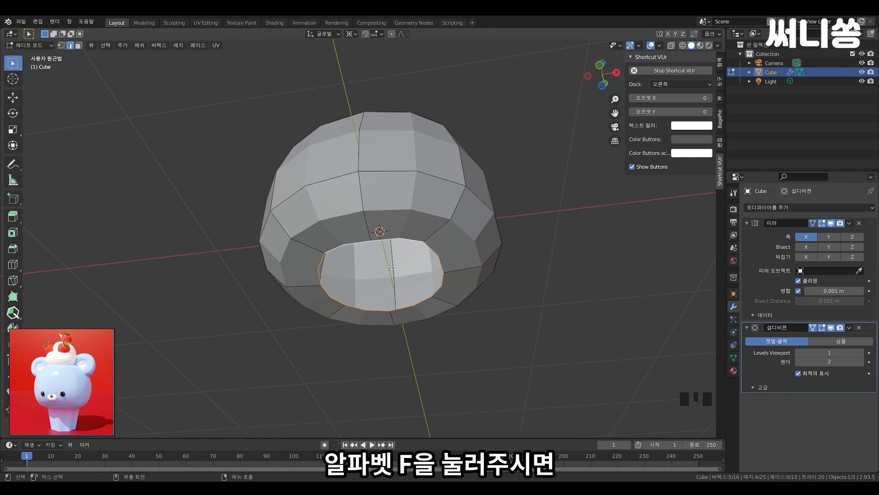
{"action": "key", "text": "f"}
{"action": "middle_click_drag", "start_coordinate": [438, 265], "coordinate": [379, 320]}
{"action": "scroll", "coordinate": [366, 260], "scroll_direction": "up", "scroll_amount": 2}
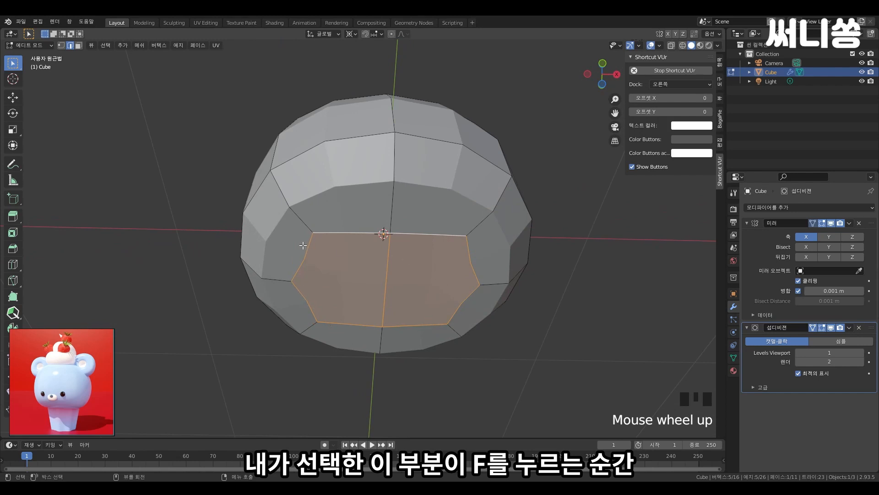
Set the Subdivision modifier's viewport levels to 3.
{"action": "middle_click_drag", "start_coordinate": [488, 198], "coordinate": [524, 270]}
{"action": "scroll", "coordinate": [505, 265], "scroll_direction": "down", "scroll_amount": 4}
{"action": "scroll", "coordinate": [473, 283], "scroll_direction": "up", "scroll_amount": 3}
{"action": "scroll", "coordinate": [530, 256], "scroll_direction": "down", "scroll_amount": 3}
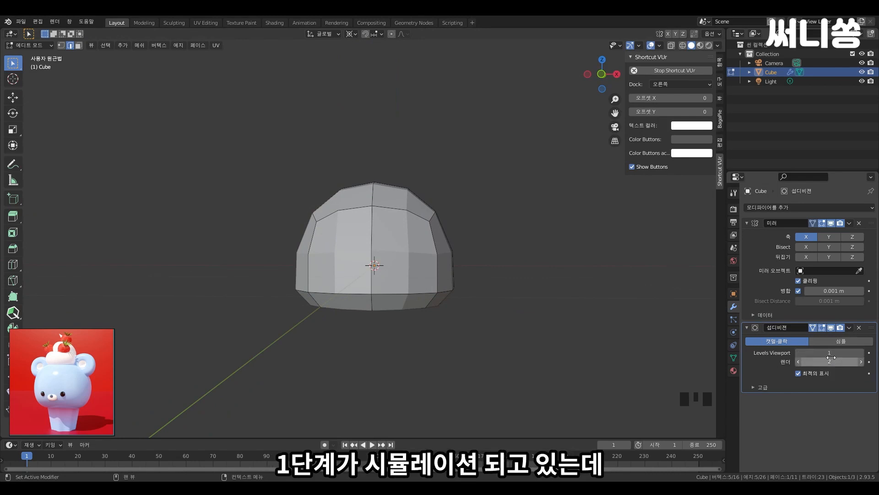
{"action": "left_click", "coordinate": [861, 353]}
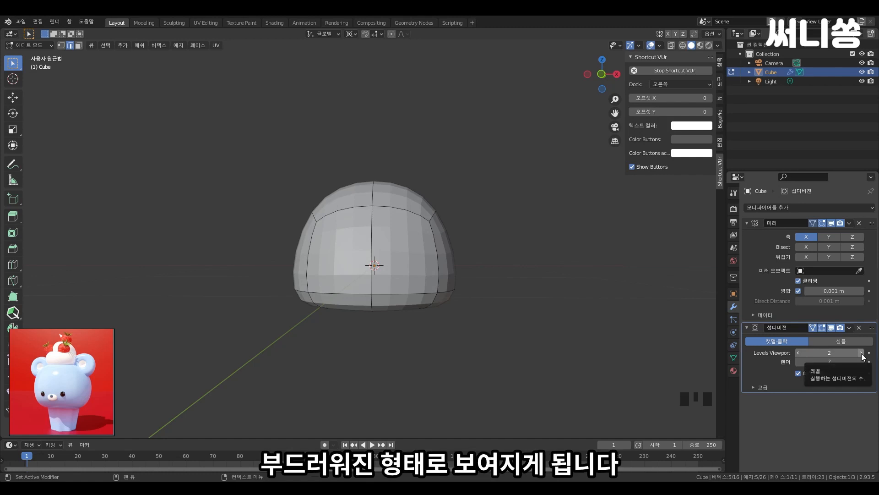
{"action": "left_click", "coordinate": [861, 353]}
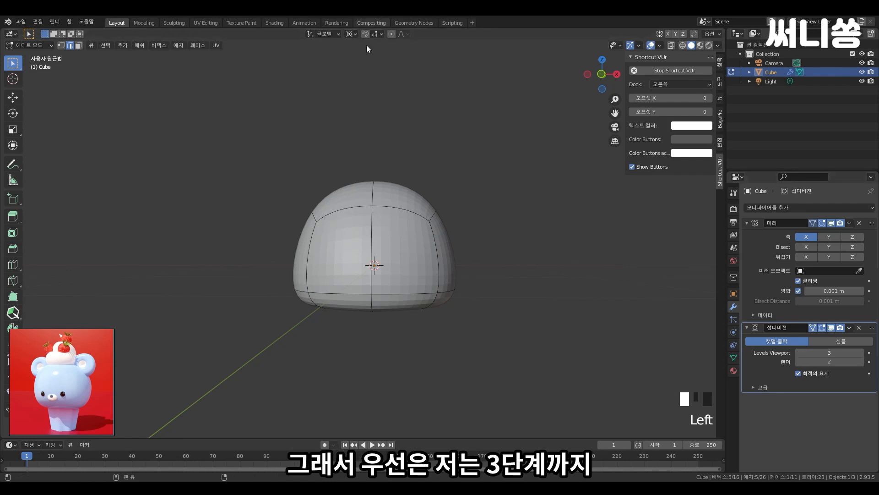
Inspect the smoothed head from several angles in Object Mode and return to Edit Mode.
{"action": "scroll", "coordinate": [452, 310], "scroll_direction": "up", "scroll_amount": 1}
{"action": "middle_click_drag", "start_coordinate": [532, 309], "coordinate": [447, 338]}
{"action": "key", "text": "Tab"}
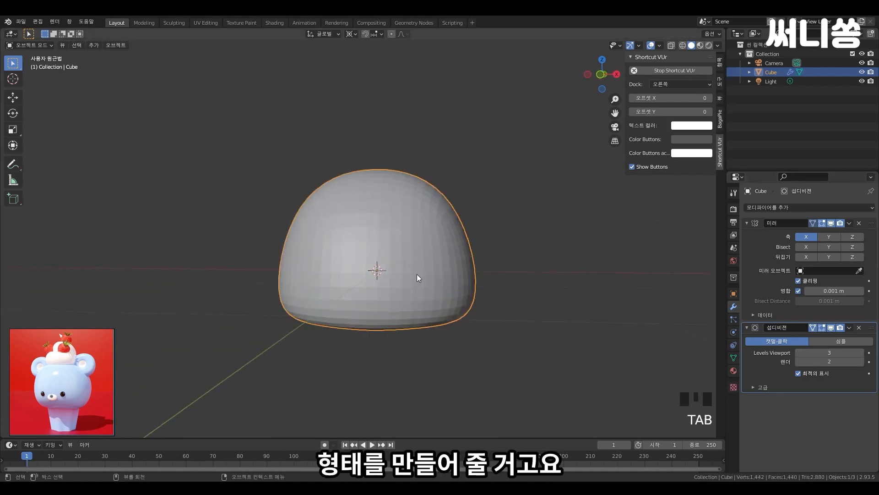
{"action": "middle_click_drag", "start_coordinate": [417, 275], "coordinate": [490, 269]}
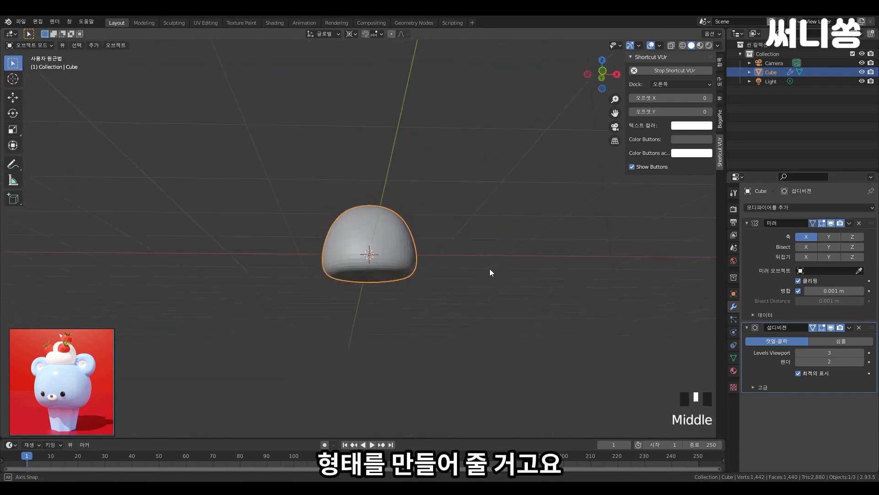
{"action": "scroll", "coordinate": [400, 316], "scroll_direction": "up", "scroll_amount": 4}
{"action": "middle_click_drag", "start_coordinate": [430, 276], "coordinate": [420, 301]}
{"action": "key", "text": "Tab"}
Move the selected bottom face of the head slightly down along the Z axis.
{"action": "middle_click_drag", "start_coordinate": [420, 294], "coordinate": [416, 257]}
{"action": "scroll", "coordinate": [393, 335], "scroll_direction": "up", "scroll_amount": 1}
{"action": "scroll", "coordinate": [414, 287], "scroll_direction": "down", "scroll_amount": 4}
{"action": "scroll", "coordinate": [392, 331], "scroll_direction": "up", "scroll_amount": 3}
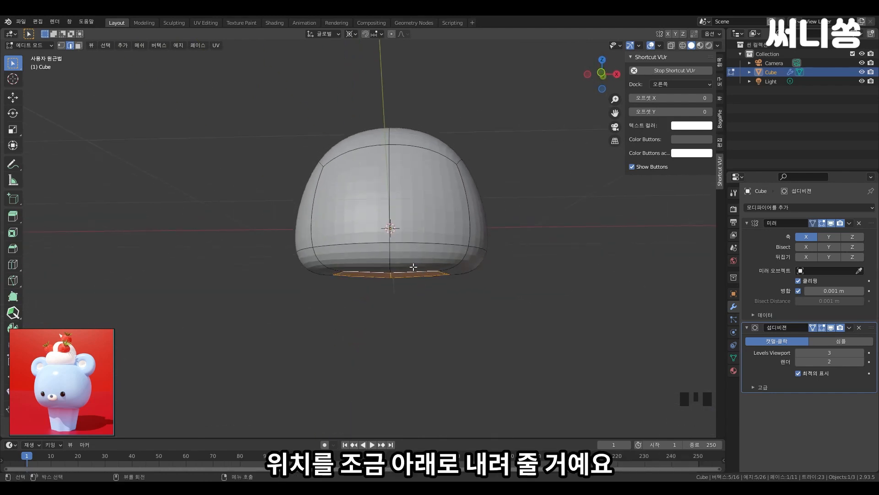
{"action": "scroll", "coordinate": [421, 303], "scroll_direction": "up", "scroll_amount": 2}
{"action": "middle_click_drag", "start_coordinate": [421, 305], "coordinate": [427, 296], "text": "shift"}
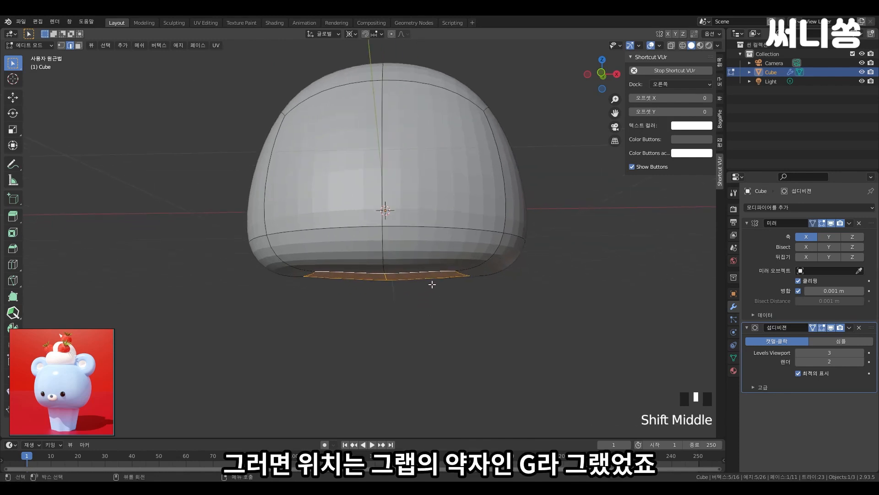
{"action": "key", "text": "g"}
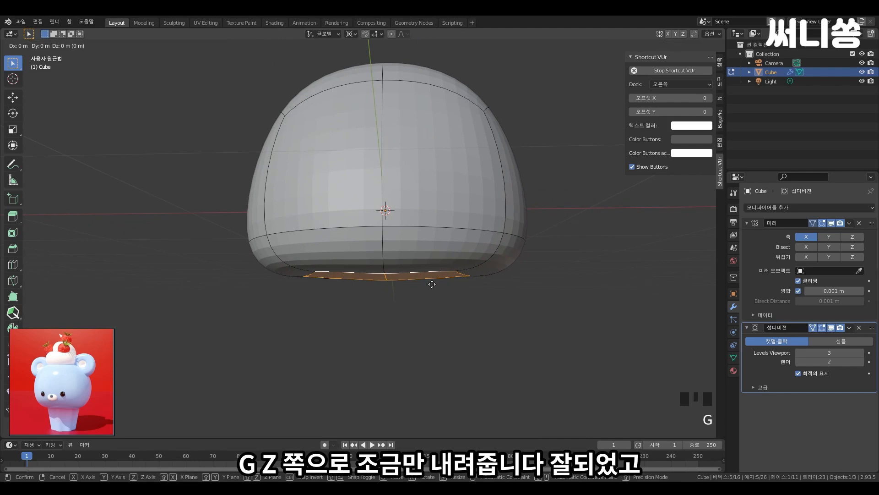
{"action": "key", "text": "z"}
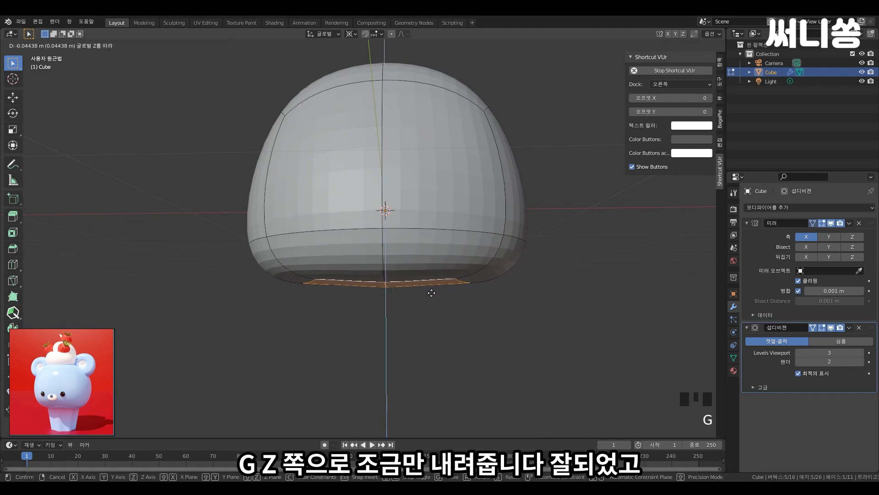
{"action": "left_click", "coordinate": [431, 300]}
Raise the head's lower horizontal edge loop about 0.11 m along the Z axis and return to Object Mode.
{"action": "middle_click_drag", "start_coordinate": [409, 259], "coordinate": [406, 315]}
{"action": "scroll", "coordinate": [407, 247], "scroll_direction": "down", "scroll_amount": 3}
{"action": "scroll", "coordinate": [401, 318], "scroll_direction": "up", "scroll_amount": 1}
{"action": "scroll", "coordinate": [406, 315], "scroll_direction": "up", "scroll_amount": 1}
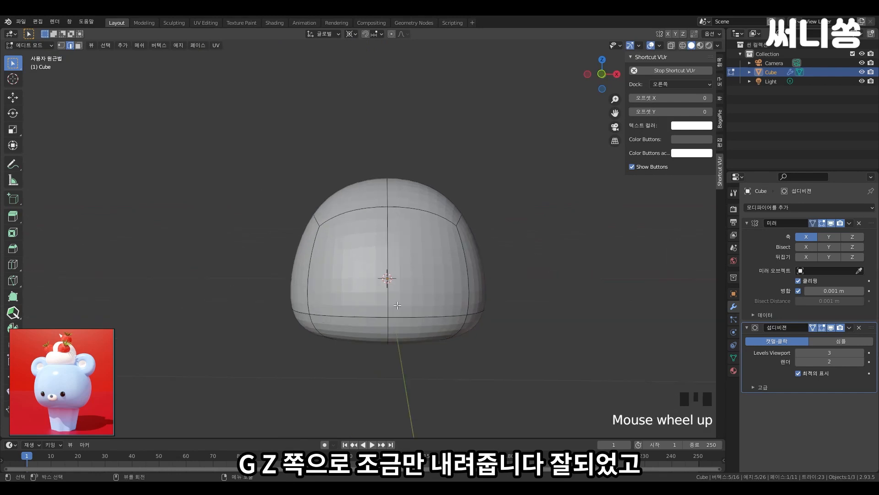
{"action": "left_click", "coordinate": [407, 318], "text": "alt"}
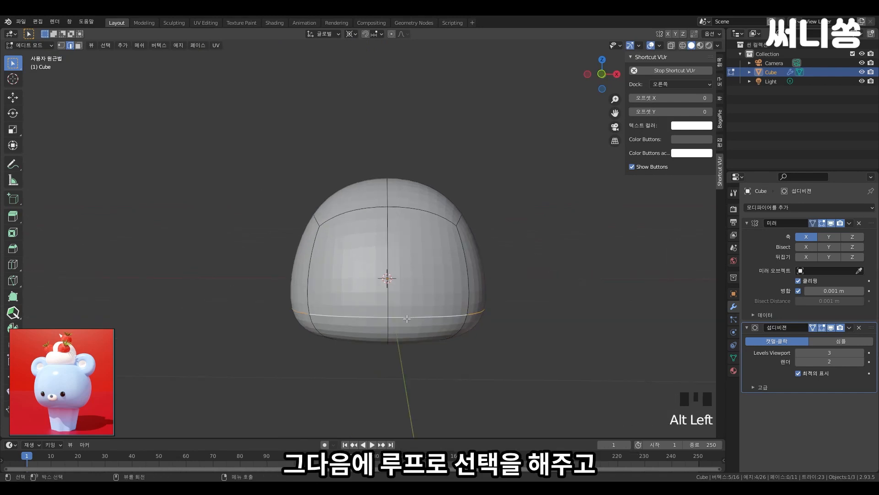
{"action": "key", "text": "g"}
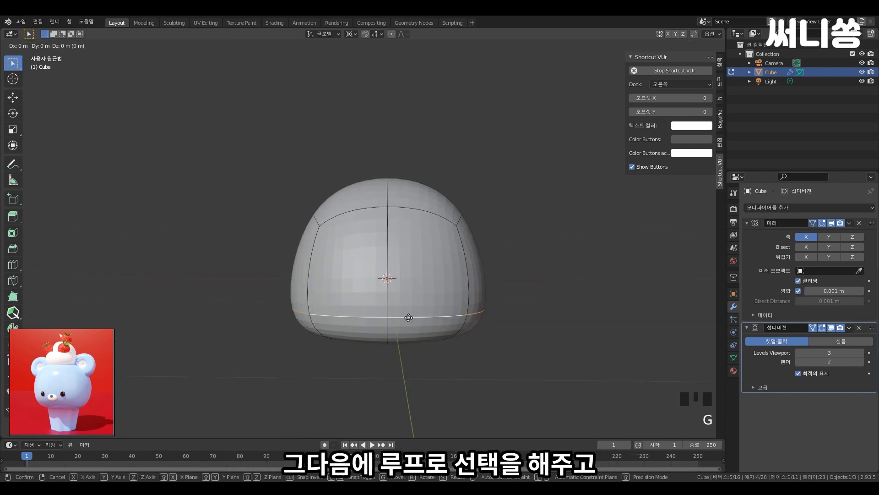
{"action": "key", "text": "z"}
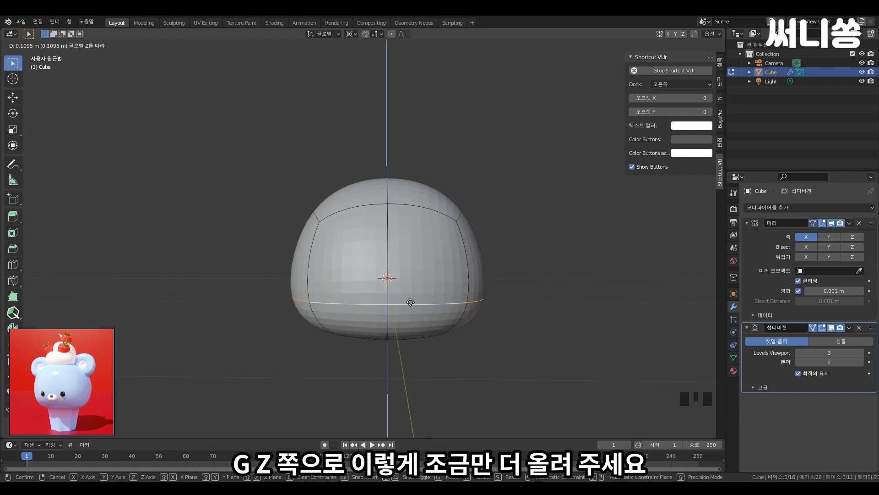
{"action": "left_click", "coordinate": [411, 302]}
{"action": "key", "text": "Tab"}
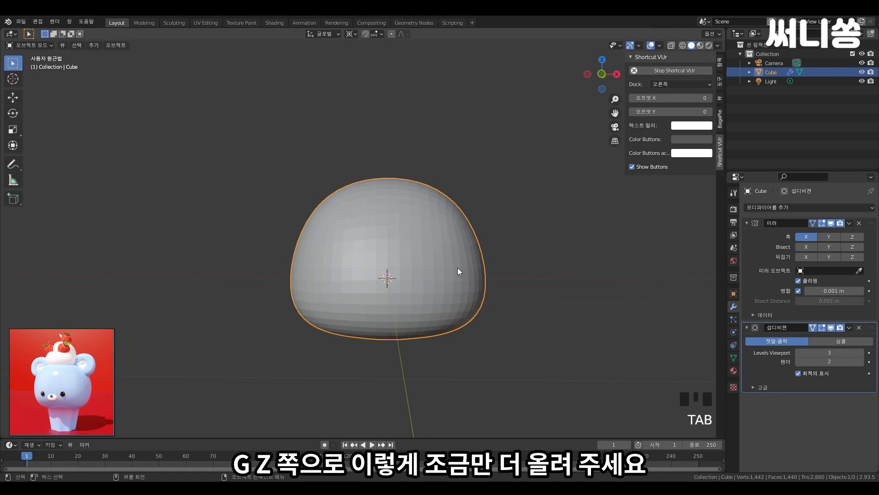
Inspect the head's surface and polygon shading from several angles in Object Mode.
{"action": "middle_click_drag", "start_coordinate": [457, 268], "coordinate": [431, 282]}
{"action": "scroll", "coordinate": [438, 323], "scroll_direction": "down", "scroll_amount": 4}
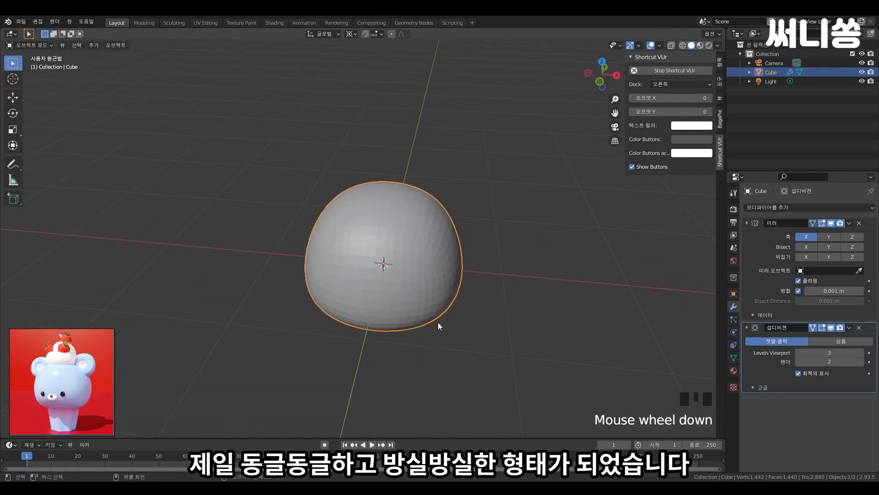
{"action": "middle_click_drag", "start_coordinate": [437, 322], "coordinate": [573, 251]}
{"action": "scroll", "coordinate": [377, 333], "scroll_direction": "up", "scroll_amount": 5}
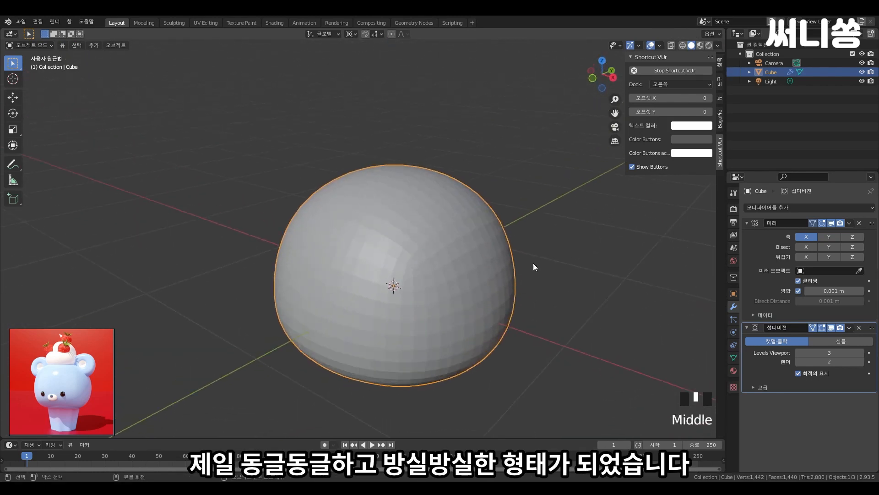
{"action": "scroll", "coordinate": [455, 318], "scroll_direction": "down", "scroll_amount": 3}
{"action": "scroll", "coordinate": [452, 315], "scroll_direction": "up", "scroll_amount": 4}
{"action": "left_click", "coordinate": [425, 277]}
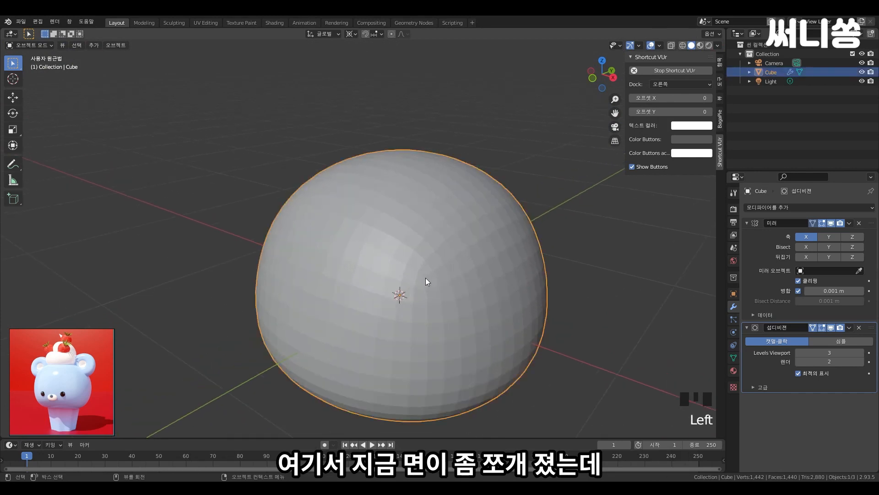
{"action": "scroll", "coordinate": [422, 295], "scroll_direction": "down", "scroll_amount": 2}
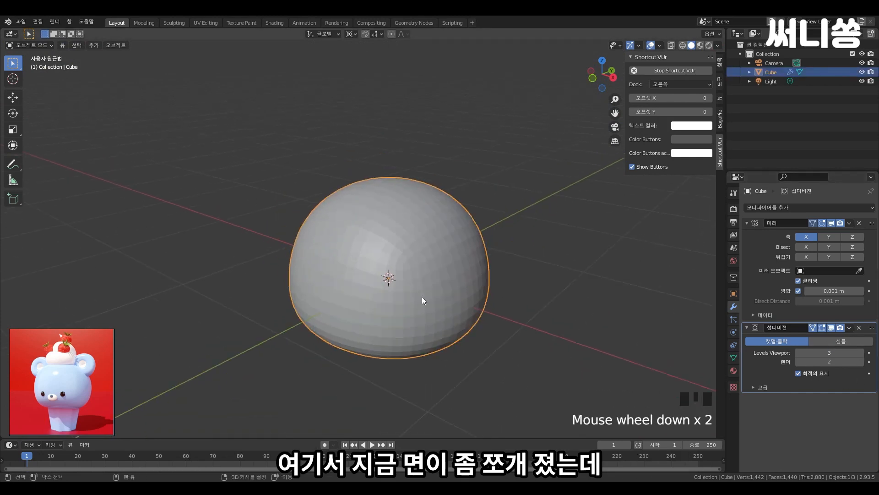
{"action": "middle_click_drag", "start_coordinate": [422, 296], "coordinate": [421, 296], "text": "shift"}
{"action": "scroll", "coordinate": [394, 253], "scroll_direction": "up", "scroll_amount": 2}
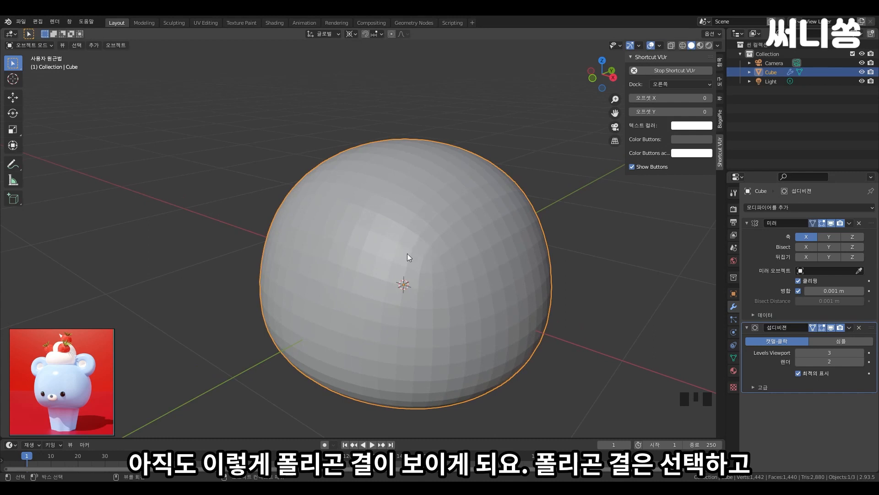
{"action": "scroll", "coordinate": [353, 262], "scroll_direction": "down", "scroll_amount": 1}
{"action": "middle_click_drag", "start_coordinate": [503, 277], "coordinate": [498, 260], "text": "shift"}
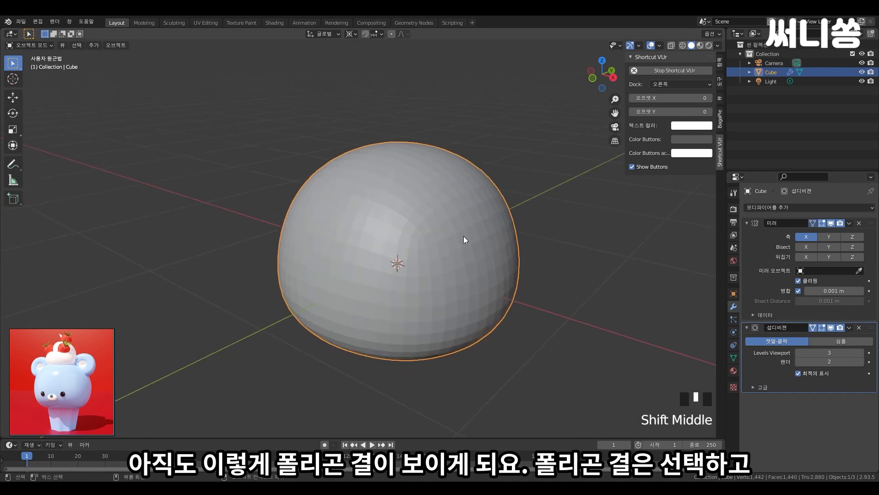
{"action": "left_click", "coordinate": [514, 196]}
{"action": "left_click", "coordinate": [477, 211]}
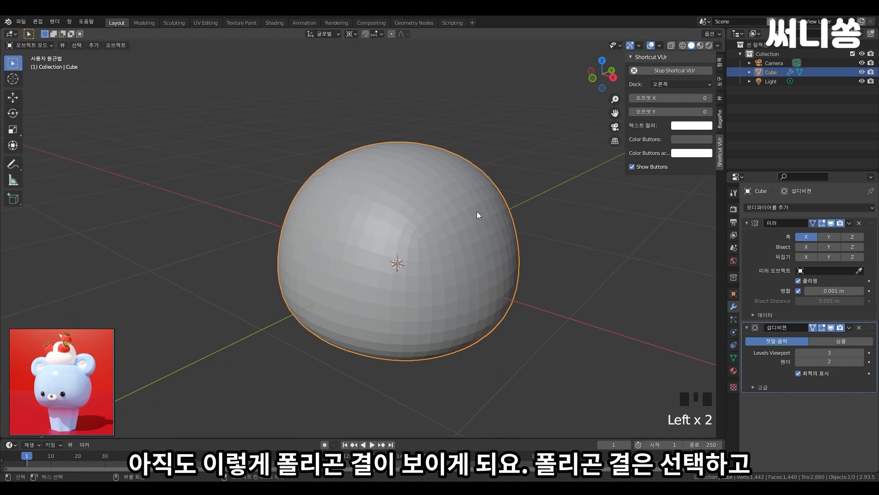
{"action": "right_click", "coordinate": [477, 211]}
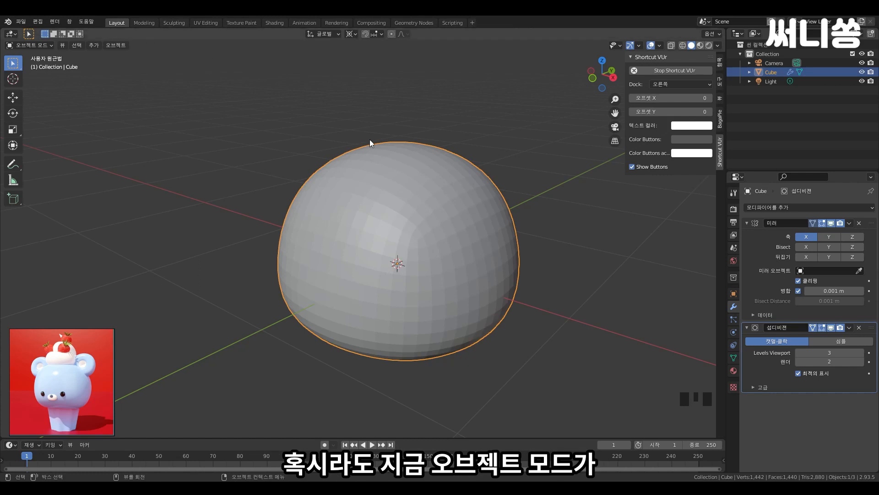
{"action": "left_click", "coordinate": [48, 49]}
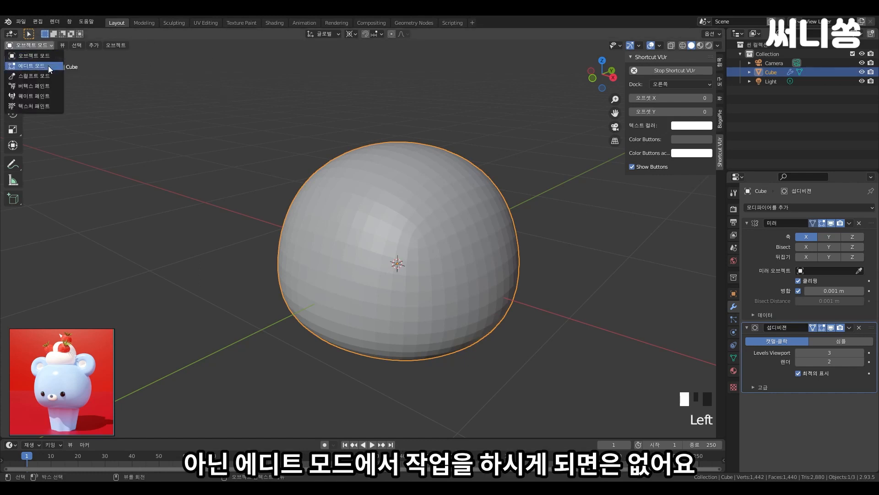
{"action": "left_click", "coordinate": [48, 65]}
{"action": "right_click", "coordinate": [426, 181]}
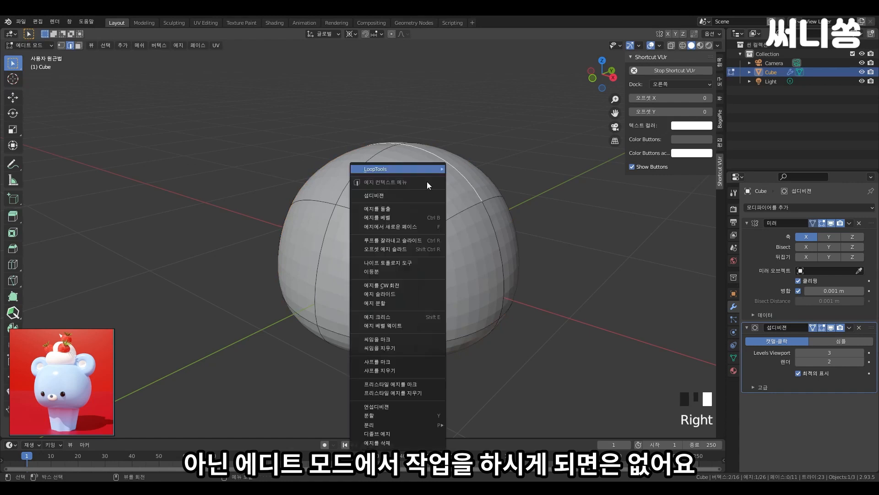
{"action": "left_click", "coordinate": [455, 171]}
{"action": "right_click", "coordinate": [476, 200]}
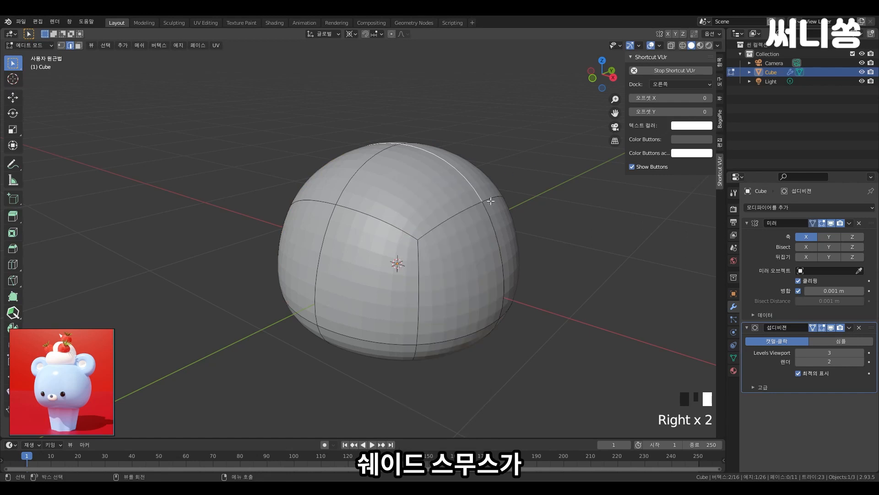
{"action": "key", "text": "Tab"}
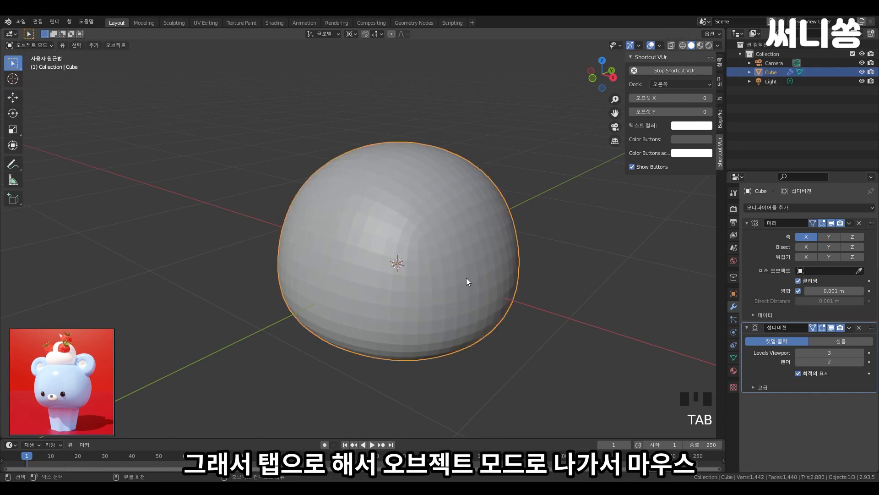
Apply Shade Smooth to the head in Object Mode and deselect it.
{"action": "right_click", "coordinate": [441, 195]}
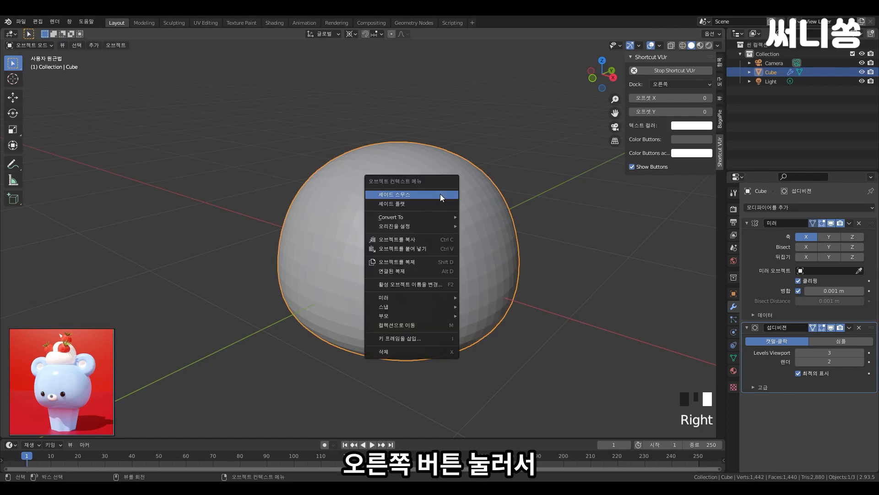
{"action": "left_click", "coordinate": [413, 194]}
{"action": "left_click", "coordinate": [672, 293]}
{"action": "scroll", "coordinate": [397, 269], "scroll_direction": "down", "scroll_amount": 3}
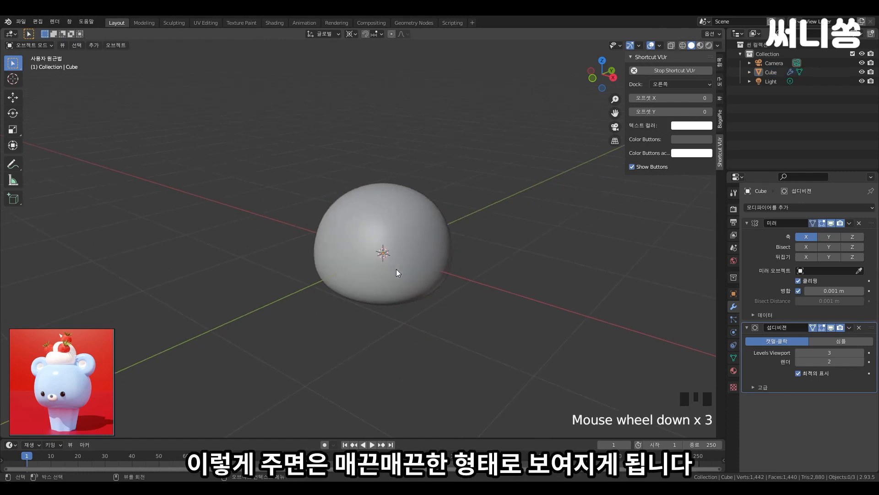
Switch to the front orthographic view and select the smooth-shaded head.
{"action": "middle_click_drag", "start_coordinate": [396, 268], "coordinate": [363, 241]}
{"action": "key", "text": "grave"}
{"action": "key", "text": "7"}
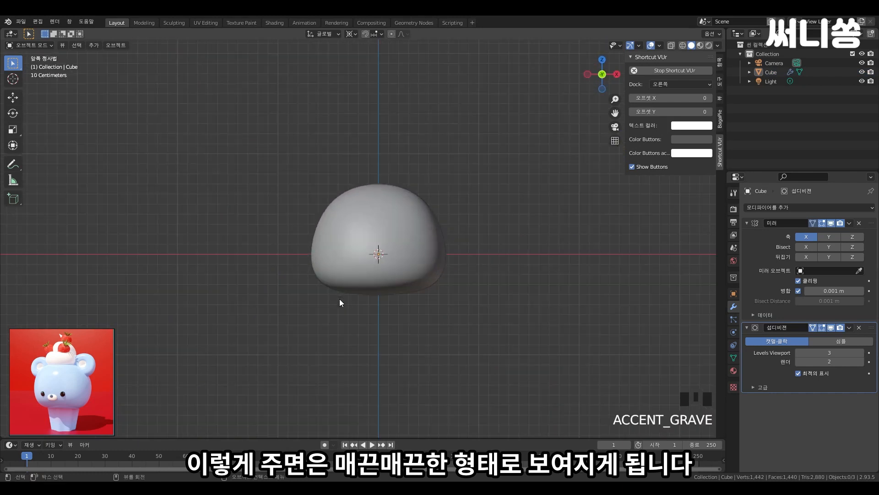
{"action": "scroll", "coordinate": [433, 281], "scroll_direction": "up", "scroll_amount": 5}
{"action": "middle_click_drag", "start_coordinate": [418, 303], "coordinate": [487, 244], "text": "shift"}
{"action": "scroll", "coordinate": [476, 237], "scroll_direction": "down", "scroll_amount": 3}
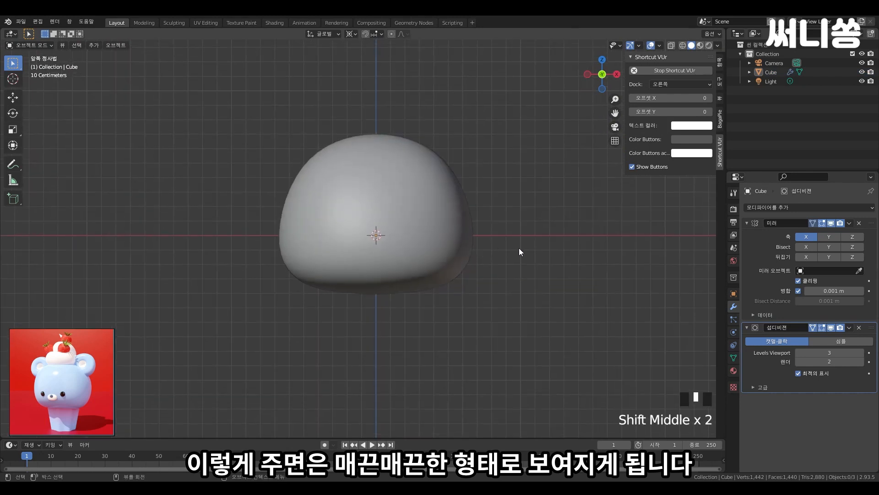
{"action": "left_click", "coordinate": [439, 251]}
{"action": "scroll", "coordinate": [440, 256], "scroll_direction": "up", "scroll_amount": 1}
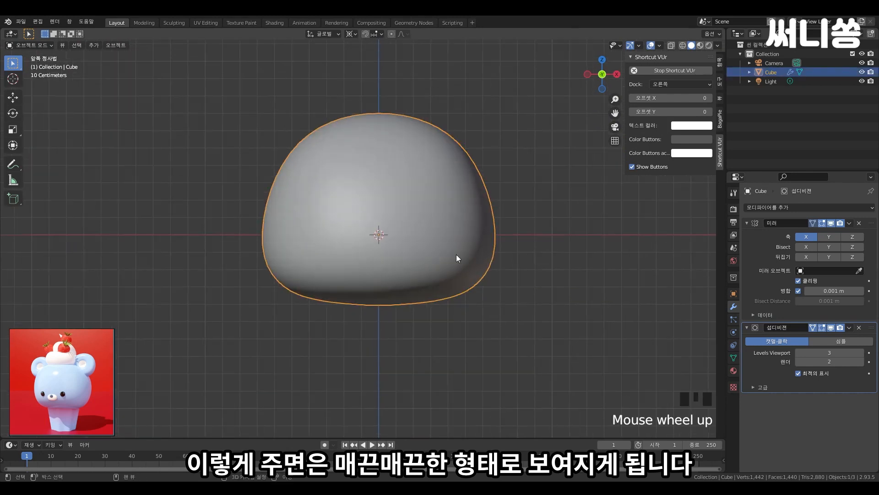
{"action": "middle_click_drag", "start_coordinate": [456, 255], "coordinate": [454, 259], "text": "shift"}
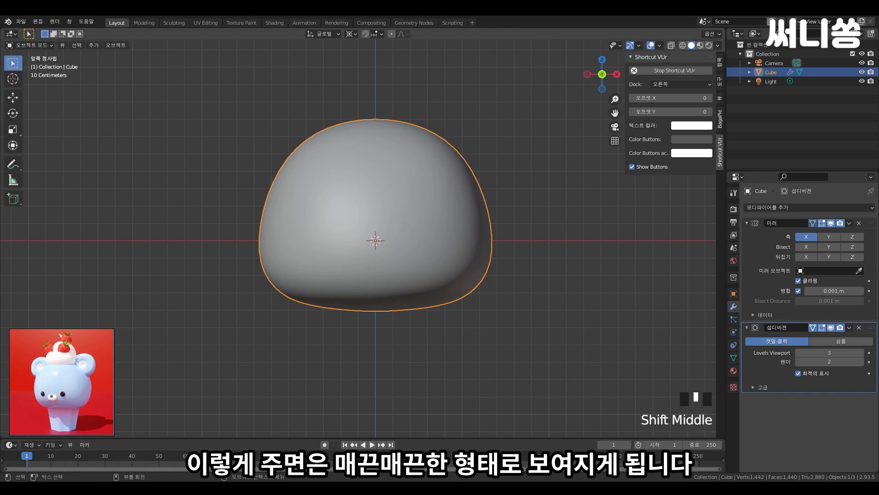
Examine the head from the right side and the front, checking where its origin point lies relative to the axes.
{"action": "key", "text": "KP_3"}
{"action": "key", "text": "Left"}
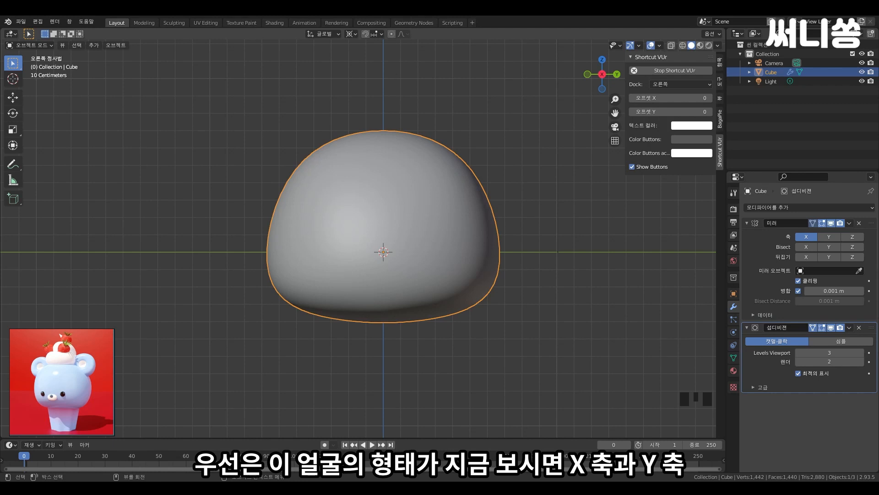
{"action": "scroll", "coordinate": [405, 151], "scroll_direction": "down", "scroll_amount": 2}
{"action": "middle_click_drag", "start_coordinate": [389, 147], "coordinate": [378, 312]}
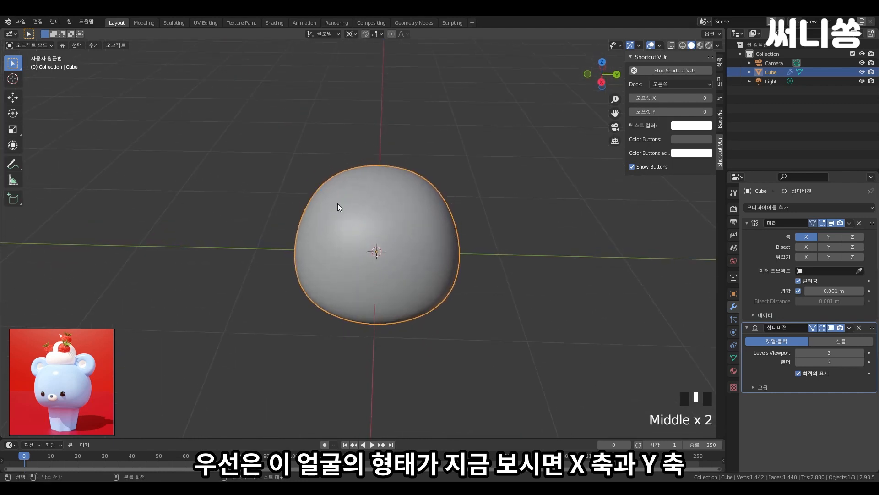
{"action": "middle_click_drag", "start_coordinate": [469, 229], "coordinate": [472, 182]}
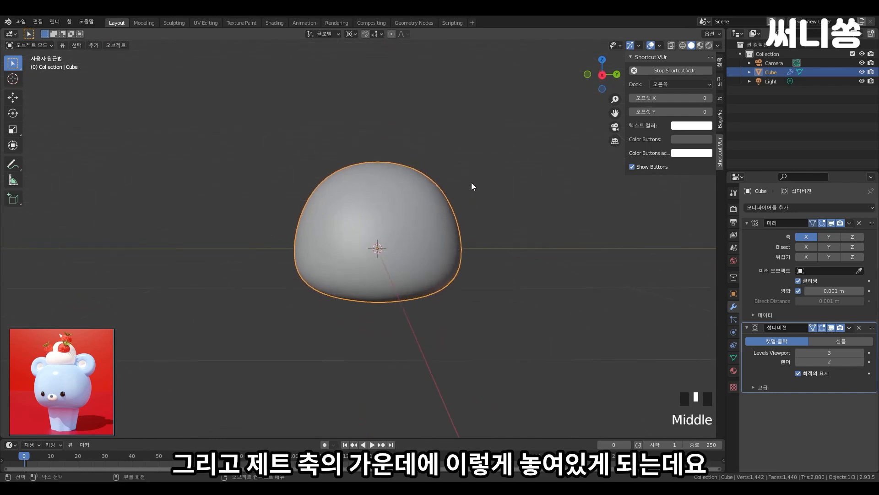
{"action": "key", "text": "grave"}
{"action": "key", "text": "7"}
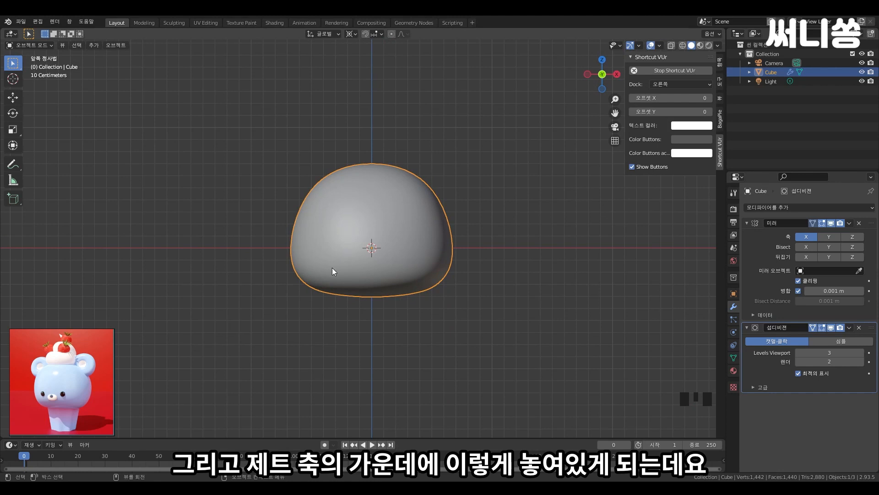
{"action": "scroll", "coordinate": [378, 248], "scroll_direction": "up", "scroll_amount": 1}
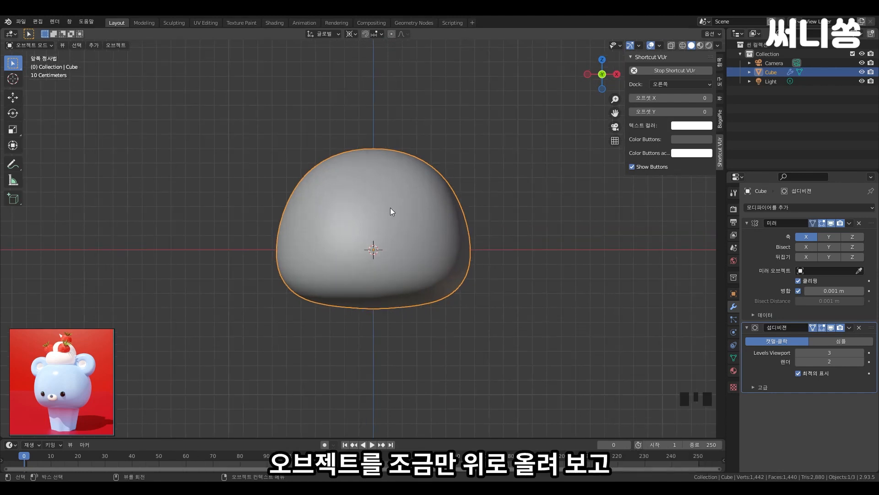
{"action": "scroll", "coordinate": [392, 275], "scroll_direction": "up", "scroll_amount": 4}
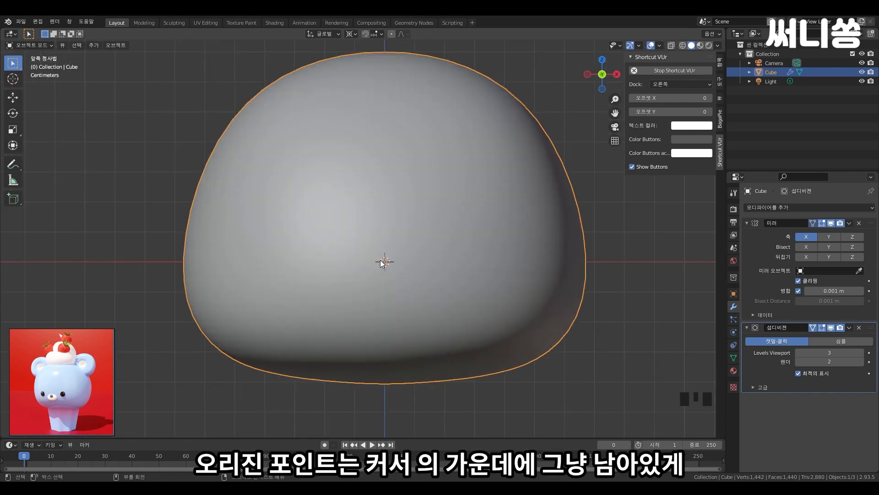
{"action": "scroll", "coordinate": [380, 262], "scroll_direction": "down", "scroll_amount": 4}
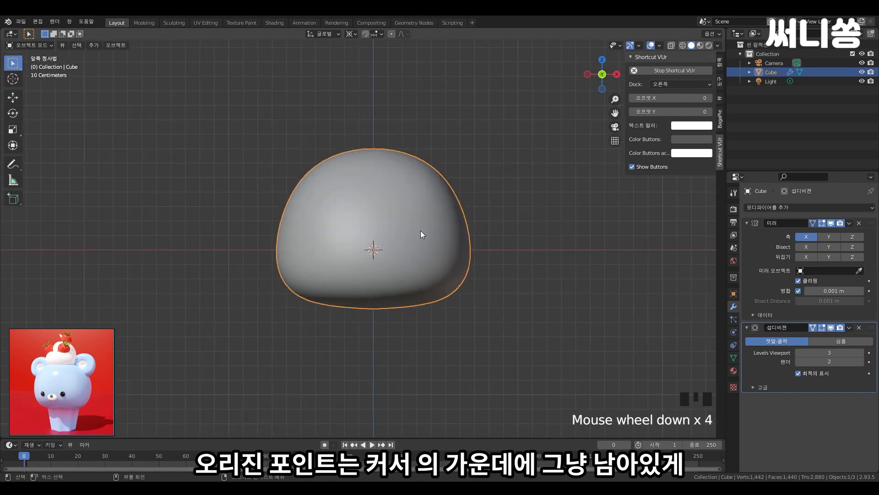
{"action": "middle_click_drag", "start_coordinate": [414, 266], "coordinate": [406, 319], "text": "shift"}
{"action": "scroll", "coordinate": [403, 317], "scroll_direction": "up", "scroll_amount": 2}
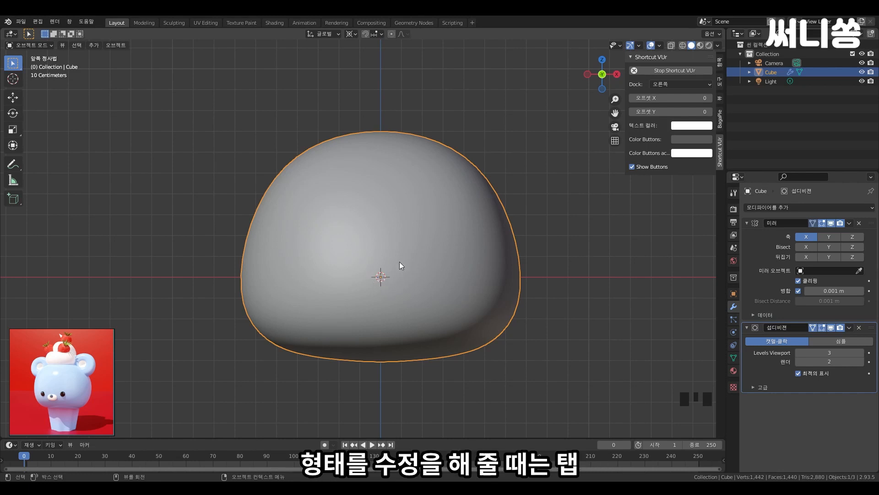
{"action": "scroll", "coordinate": [400, 262], "scroll_direction": "up", "scroll_amount": 1}
{"action": "scroll", "coordinate": [365, 210], "scroll_direction": "down", "scroll_amount": 1}
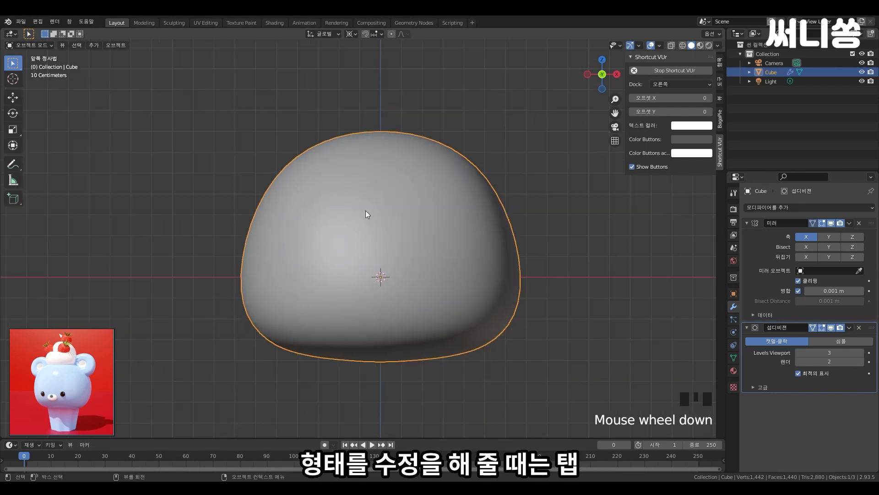
In Edit Mode, select the whole head mesh and raise it along the Z axis until its bottom rests at the origin point.
{"action": "middle_click_drag", "start_coordinate": [365, 210], "coordinate": [444, 232], "text": "shift"}
{"action": "key", "text": "Tab"}
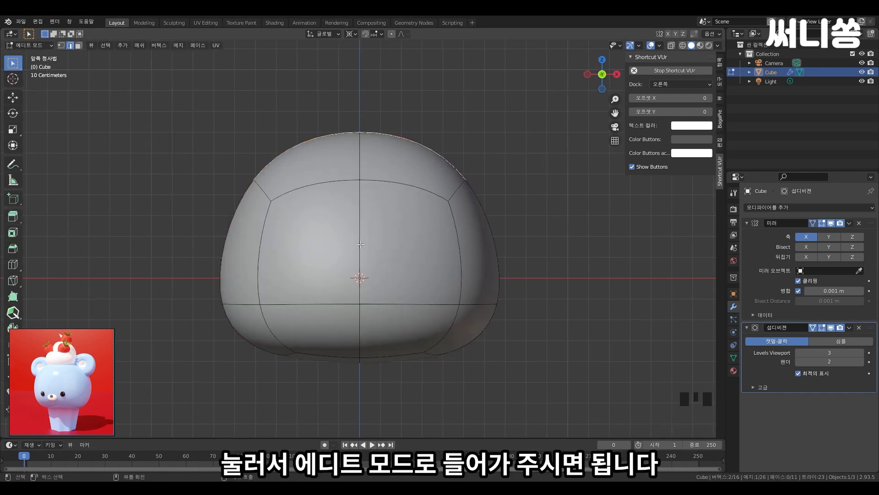
{"action": "key", "text": "a"}
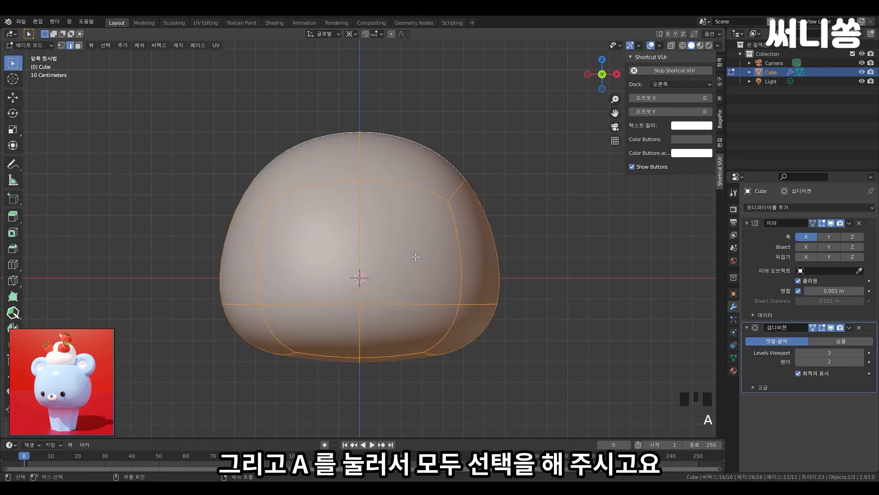
{"action": "key", "text": "a"}
{"action": "scroll", "coordinate": [310, 220], "scroll_direction": "down", "scroll_amount": 3}
{"action": "middle_click_drag", "start_coordinate": [442, 266], "coordinate": [438, 260], "text": "shift"}
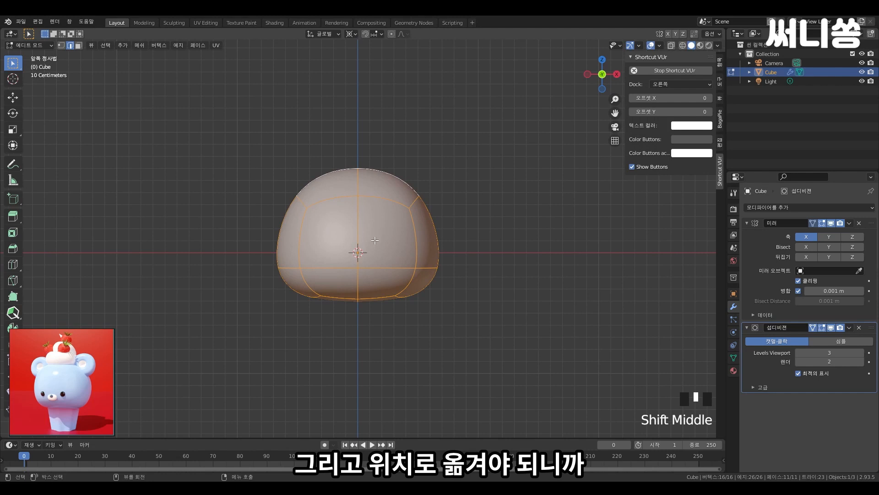
{"action": "key", "text": "g"}
{"action": "key", "text": "z"}
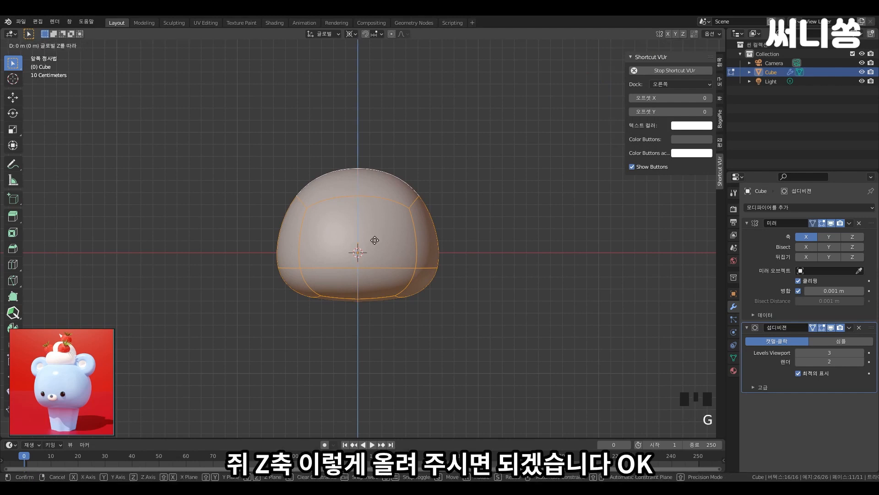
{"action": "left_click", "coordinate": [378, 191]}
{"action": "scroll", "coordinate": [371, 285], "scroll_direction": "up", "scroll_amount": 5}
{"action": "middle_click_drag", "start_coordinate": [358, 271], "coordinate": [387, 340], "text": "shift"}
{"action": "scroll", "coordinate": [376, 302], "scroll_direction": "down", "scroll_amount": 2}
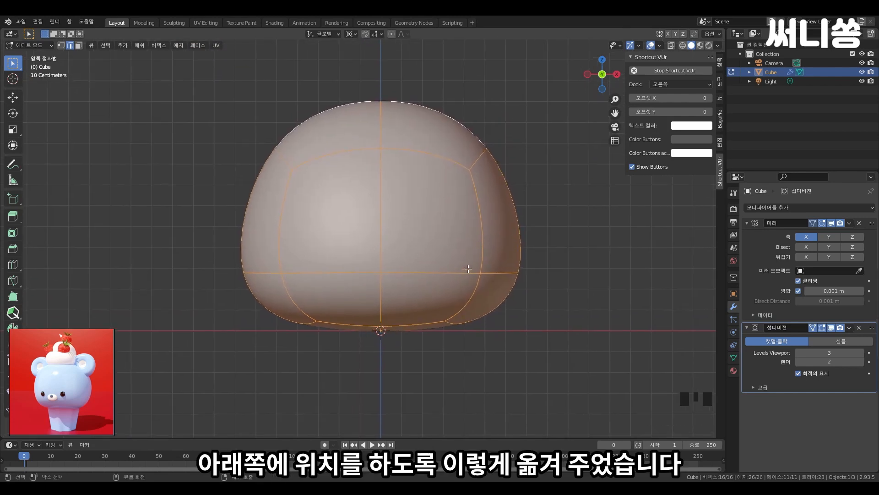
Return to Object Mode, deselect the head and check its position above the origin from the front.
{"action": "key", "text": "Tab"}
{"action": "left_click", "coordinate": [614, 267]}
{"action": "scroll", "coordinate": [412, 265], "scroll_direction": "down", "scroll_amount": 3}
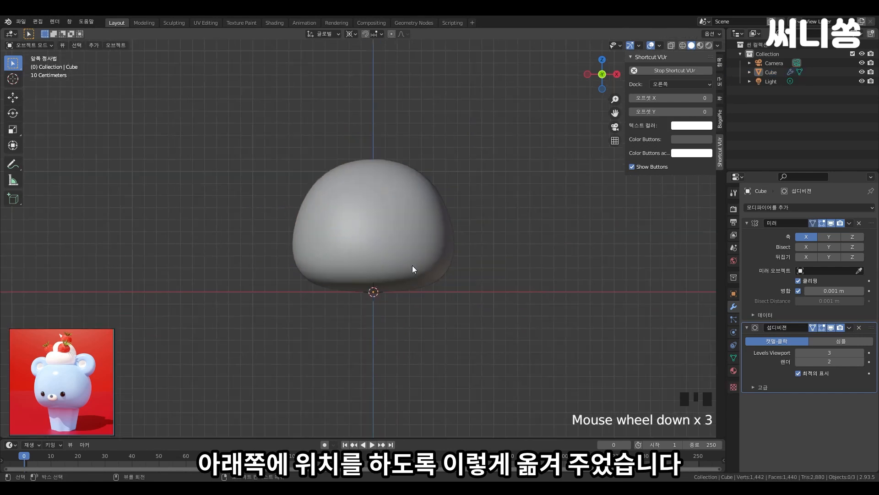
{"action": "middle_click_drag", "start_coordinate": [412, 265], "coordinate": [407, 284], "text": "shift"}
{"action": "scroll", "coordinate": [407, 286], "scroll_direction": "up", "scroll_amount": 3}
{"action": "middle_click_drag", "start_coordinate": [444, 221], "coordinate": [428, 229], "text": "shift"}
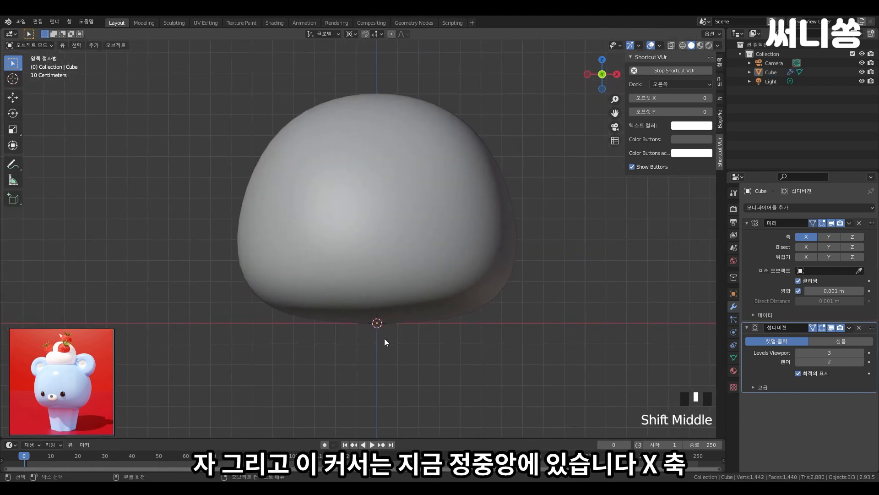
{"action": "scroll", "coordinate": [425, 263], "scroll_direction": "down", "scroll_amount": 2}
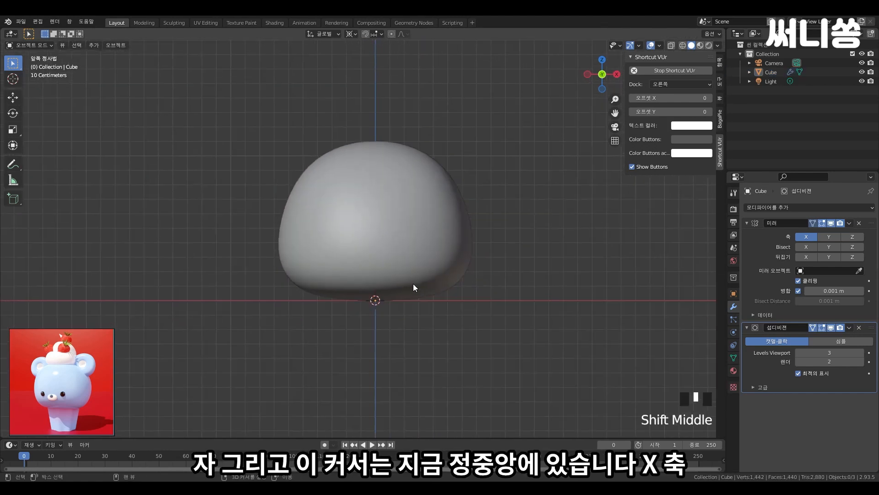
Examine the 3D cursor's position beneath the head from the front, close up and from a distance.
{"action": "scroll", "coordinate": [410, 316], "scroll_direction": "up", "scroll_amount": 1}
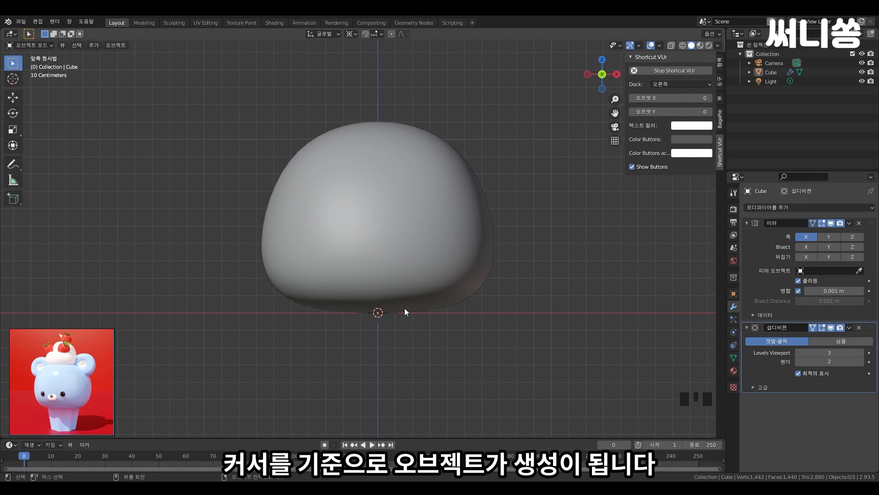
{"action": "scroll", "coordinate": [424, 342], "scroll_direction": "up", "scroll_amount": 3}
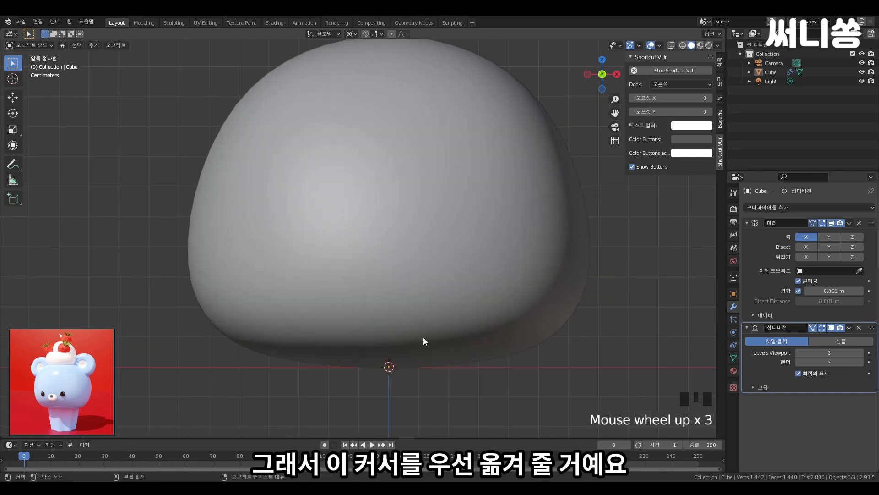
{"action": "middle_click_drag", "start_coordinate": [424, 341], "coordinate": [422, 295], "text": "shift"}
{"action": "scroll", "coordinate": [422, 295], "scroll_direction": "down", "scroll_amount": 4}
{"action": "middle_click_drag", "start_coordinate": [380, 258], "coordinate": [379, 315], "text": "shift"}
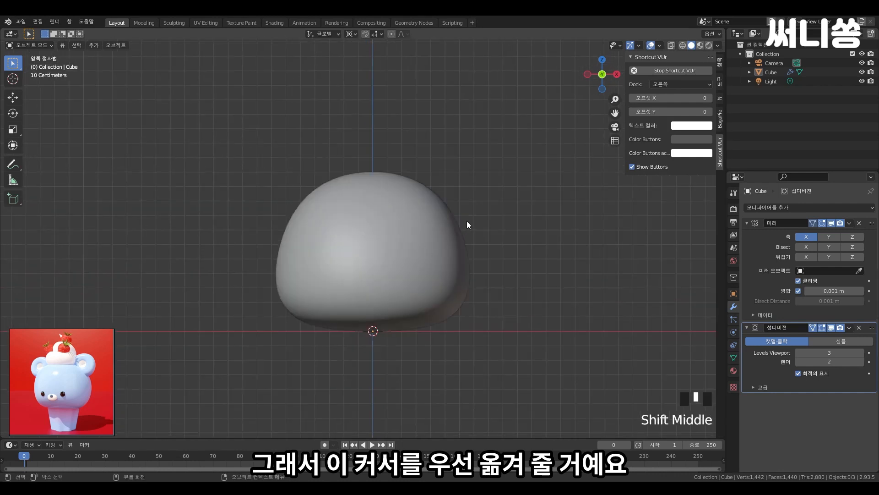
{"action": "middle_click_drag", "start_coordinate": [406, 208], "coordinate": [424, 203], "text": "shift"}
{"action": "scroll", "coordinate": [408, 212], "scroll_direction": "up", "scroll_amount": 2}
{"action": "scroll", "coordinate": [444, 215], "scroll_direction": "down", "scroll_amount": 2}
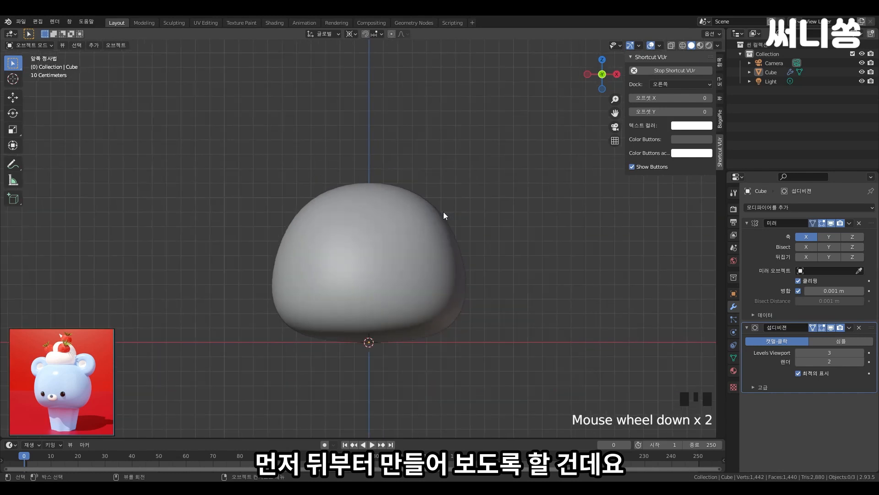
{"action": "middle_click_drag", "start_coordinate": [355, 222], "coordinate": [358, 241], "text": "shift"}
Select the head and place the 3D cursor freehand on its upper outline, right of the centre line.
{"action": "left_click", "coordinate": [487, 281]}
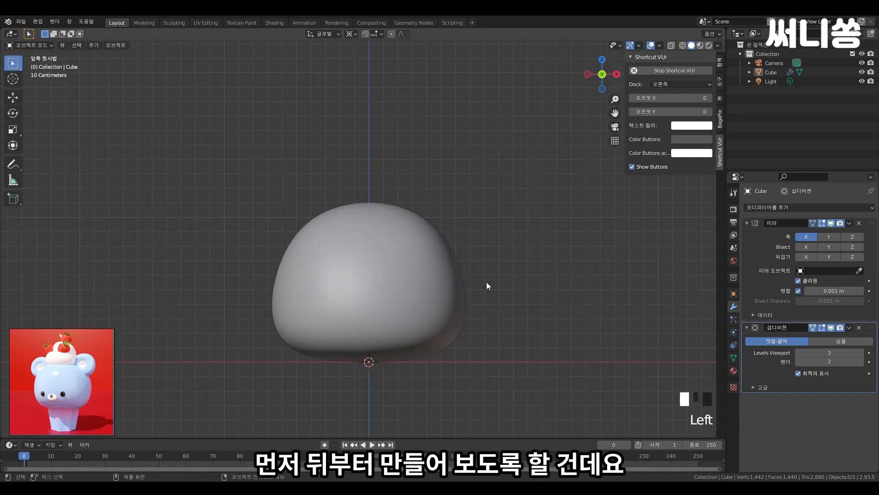
{"action": "left_click", "coordinate": [417, 256]}
{"action": "scroll", "coordinate": [499, 264], "scroll_direction": "up", "scroll_amount": 1}
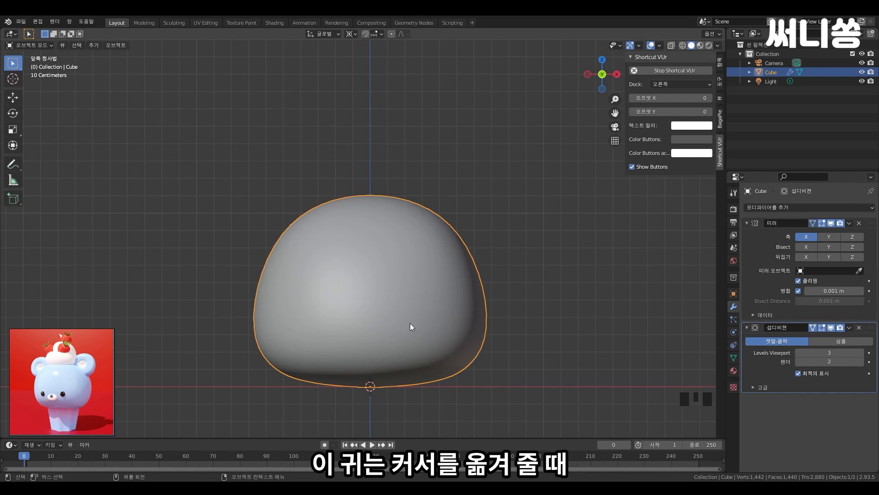
{"action": "right_click", "coordinate": [424, 210], "text": "ctrl"}
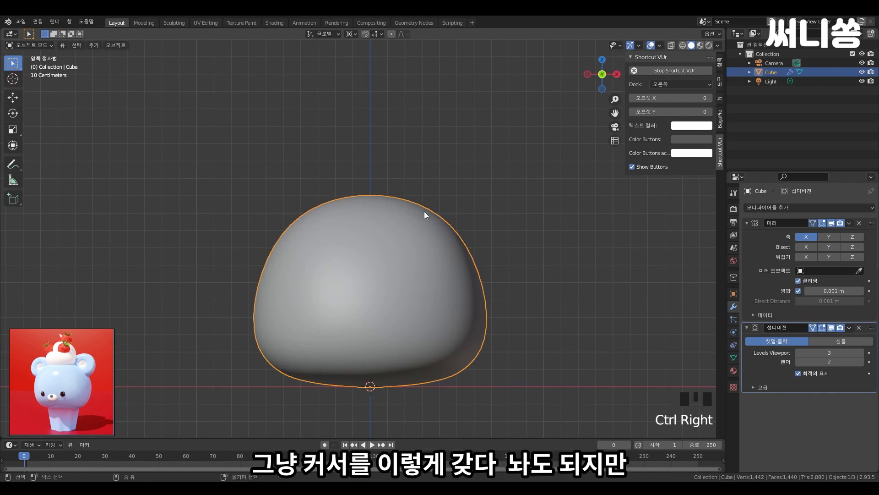
{"action": "right_click", "coordinate": [424, 205], "text": "shift"}
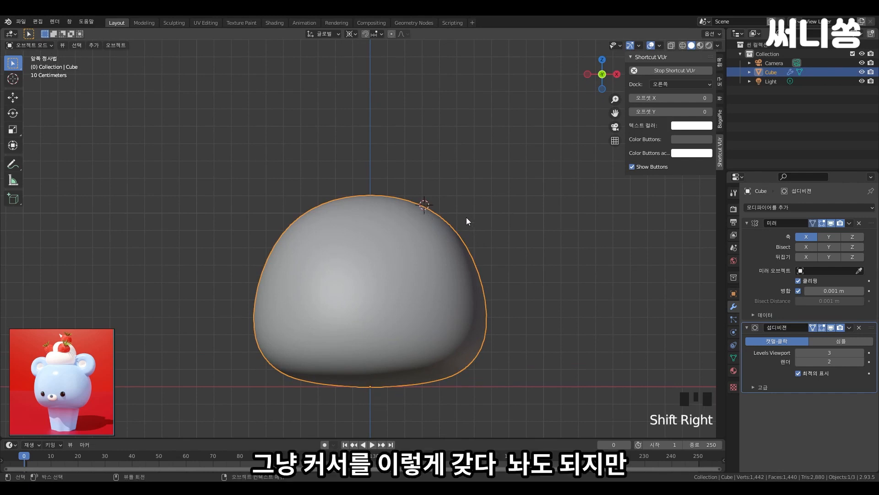
{"action": "middle_click_drag", "start_coordinate": [448, 272], "coordinate": [441, 210], "text": "shift"}
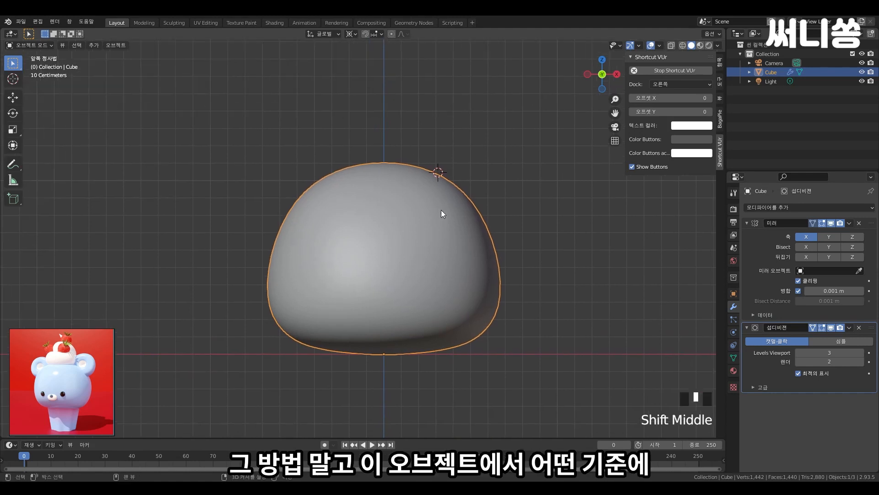
Reselect the head and enter Edit Mode.
{"action": "left_click", "coordinate": [528, 263]}
{"action": "left_click", "coordinate": [386, 312]}
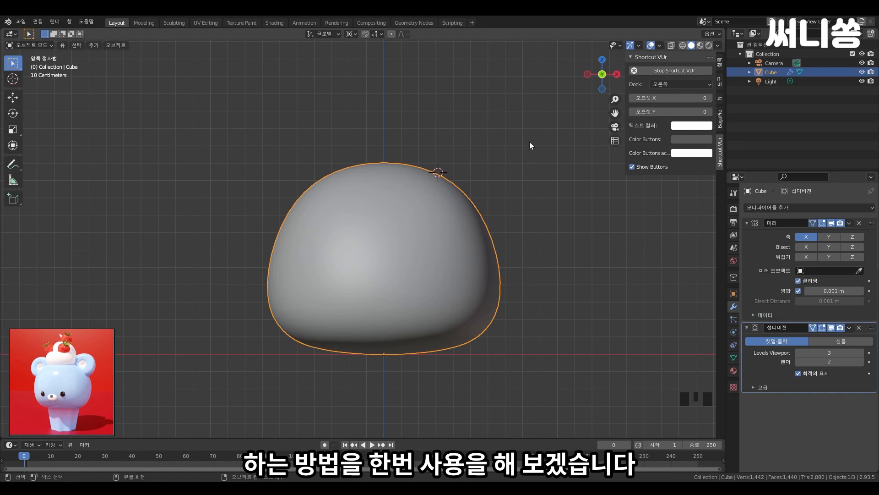
{"action": "left_click", "coordinate": [562, 208]}
{"action": "left_click", "coordinate": [411, 236]}
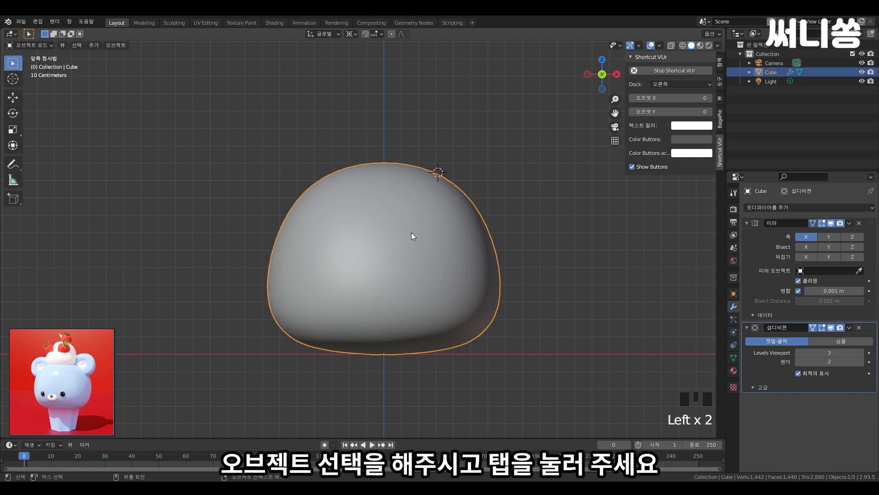
{"action": "key", "text": "Tab"}
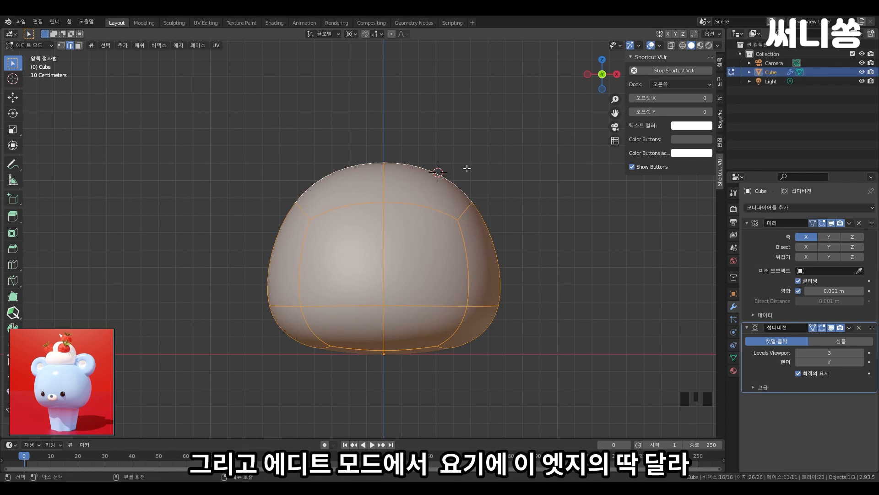
Select the single edge crossing the top of the head from the centre line towards its right side.
{"action": "middle_click_drag", "start_coordinate": [467, 169], "coordinate": [412, 232]}
{"action": "left_click", "coordinate": [429, 206]}
{"action": "scroll", "coordinate": [501, 209], "scroll_direction": "up", "scroll_amount": 3}
{"action": "triple_click", "coordinate": [473, 209]}
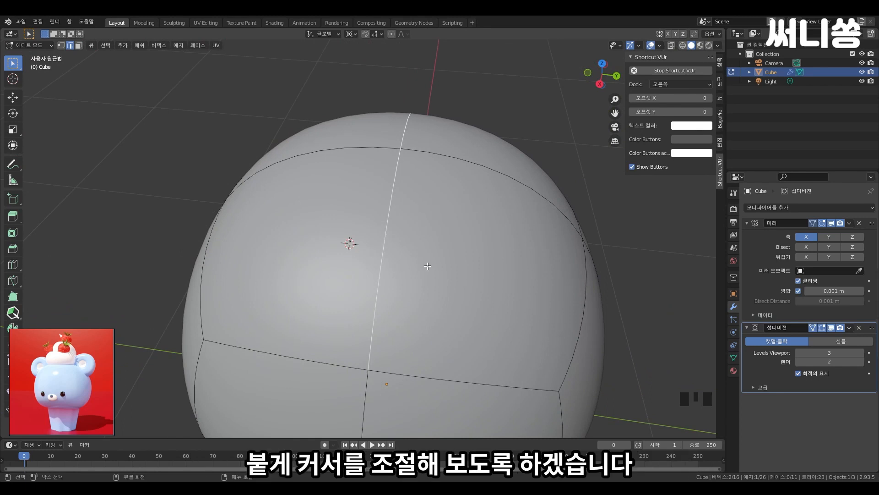
{"action": "middle_click_drag", "start_coordinate": [428, 266], "coordinate": [484, 223]}
{"action": "scroll", "coordinate": [533, 208], "scroll_direction": "down", "scroll_amount": 2}
{"action": "scroll", "coordinate": [534, 208], "scroll_direction": "up", "scroll_amount": 2}
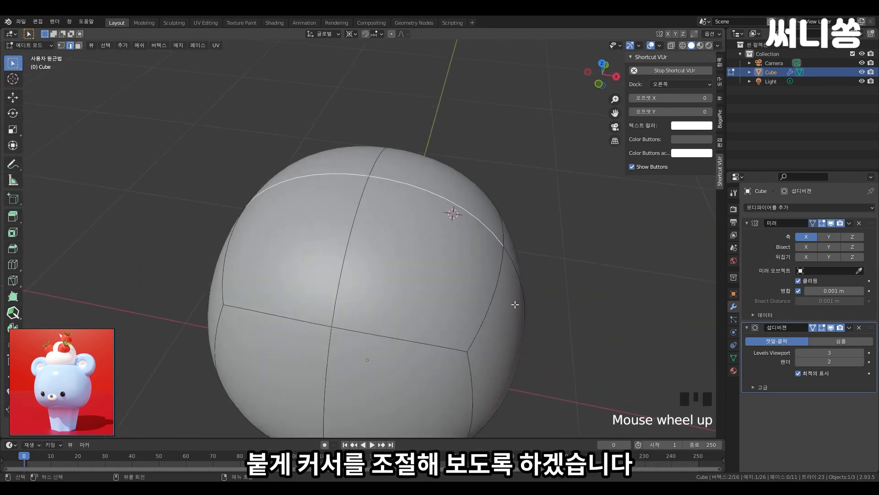
{"action": "middle_click_drag", "start_coordinate": [515, 284], "coordinate": [499, 251]}
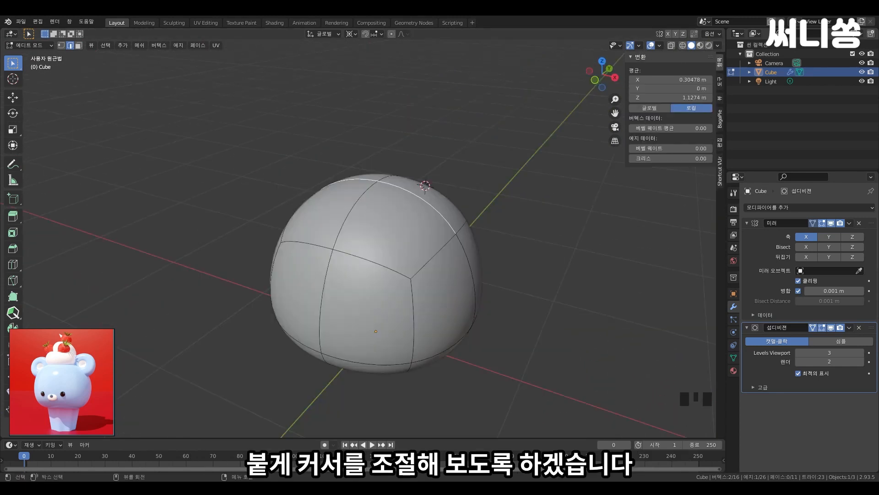
{"action": "scroll", "coordinate": [456, 223], "scroll_direction": "up", "scroll_amount": 1}
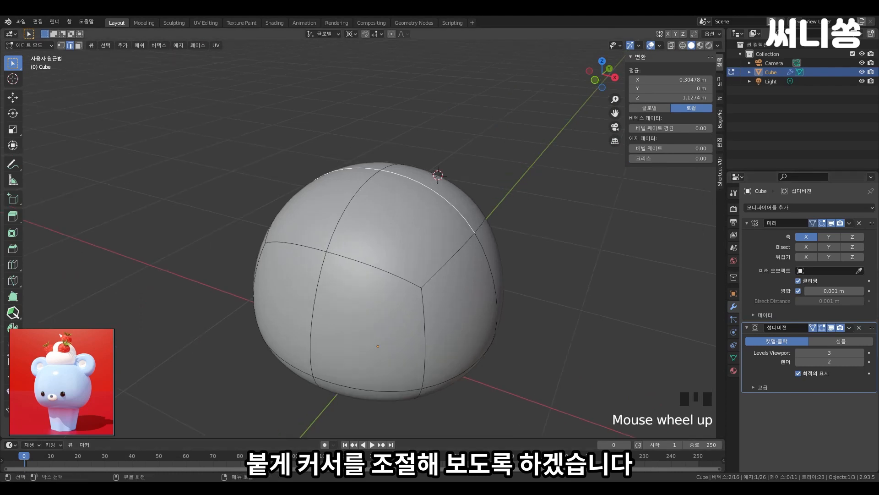
{"action": "middle_click_drag", "start_coordinate": [451, 220], "coordinate": [455, 223]}
{"action": "scroll", "coordinate": [455, 223], "scroll_direction": "up", "scroll_amount": 1}
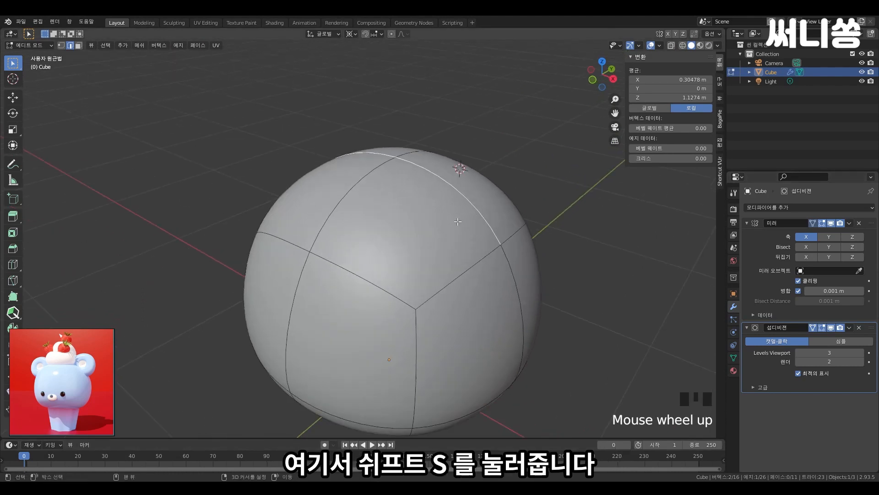
Snap the 3D cursor to the active edge on top of the head.
{"action": "key", "text": "shift+s"}
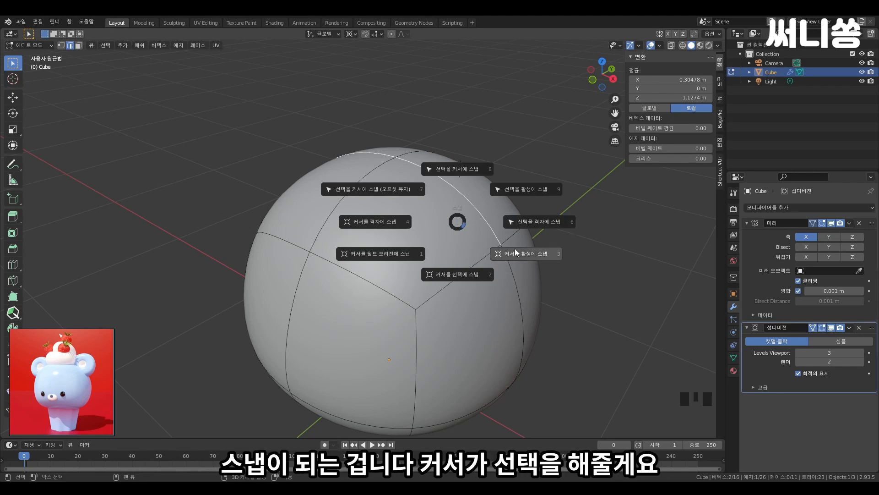
{"action": "left_click", "coordinate": [540, 257]}
{"action": "middle_click_drag", "start_coordinate": [539, 257], "coordinate": [459, 191]}
{"action": "scroll", "coordinate": [539, 229], "scroll_direction": "up", "scroll_amount": 2}
{"action": "scroll", "coordinate": [463, 240], "scroll_direction": "down", "scroll_amount": 2}
{"action": "scroll", "coordinate": [461, 238], "scroll_direction": "down", "scroll_amount": 2}
{"action": "scroll", "coordinate": [397, 247], "scroll_direction": "up", "scroll_amount": 2}
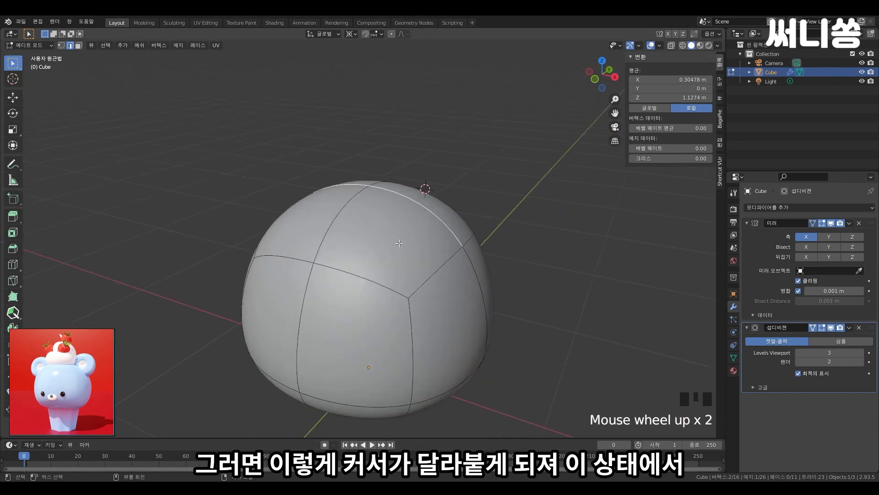
Check the snapped cursor against the head from several angles, in both Object Mode and Edit Mode.
{"action": "middle_click_drag", "start_coordinate": [397, 247], "coordinate": [510, 268], "text": "shift"}
{"action": "middle_click_drag", "start_coordinate": [442, 244], "coordinate": [420, 281]}
{"action": "key", "text": "Tab"}
{"action": "key", "text": "Tab"}
{"action": "scroll", "coordinate": [420, 270], "scroll_direction": "down", "scroll_amount": 2}
{"action": "scroll", "coordinate": [367, 312], "scroll_direction": "up", "scroll_amount": 2}
{"action": "middle_click_drag", "start_coordinate": [368, 313], "coordinate": [407, 324]}
{"action": "middle_click_drag", "start_coordinate": [447, 254], "coordinate": [454, 188]}
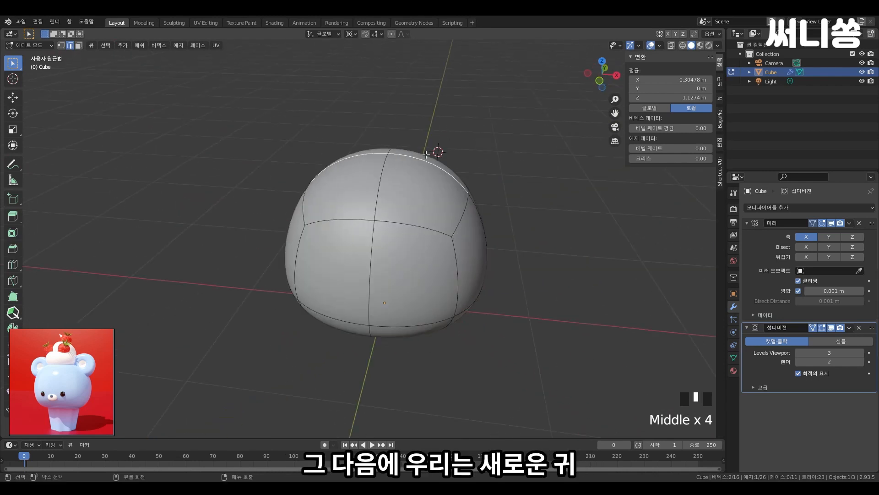
{"action": "middle_click_drag", "start_coordinate": [495, 219], "coordinate": [482, 225], "text": "shift"}
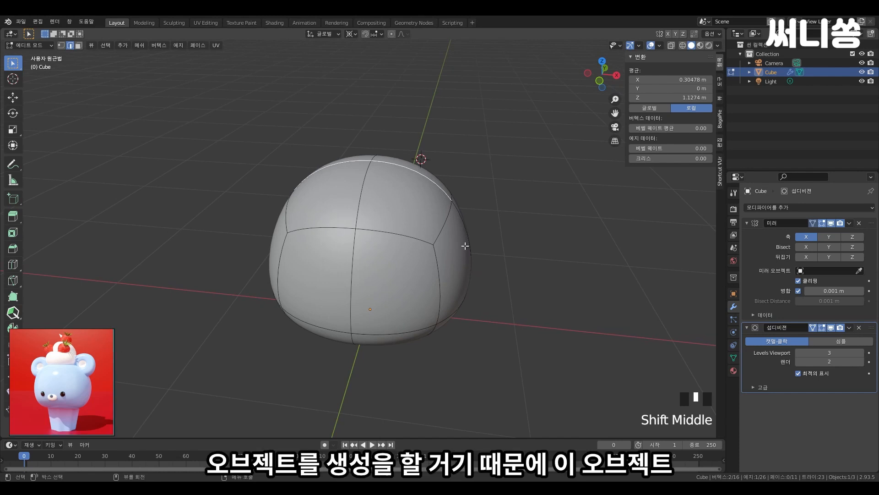
{"action": "middle_click_drag", "start_coordinate": [526, 218], "coordinate": [448, 265], "text": "shift"}
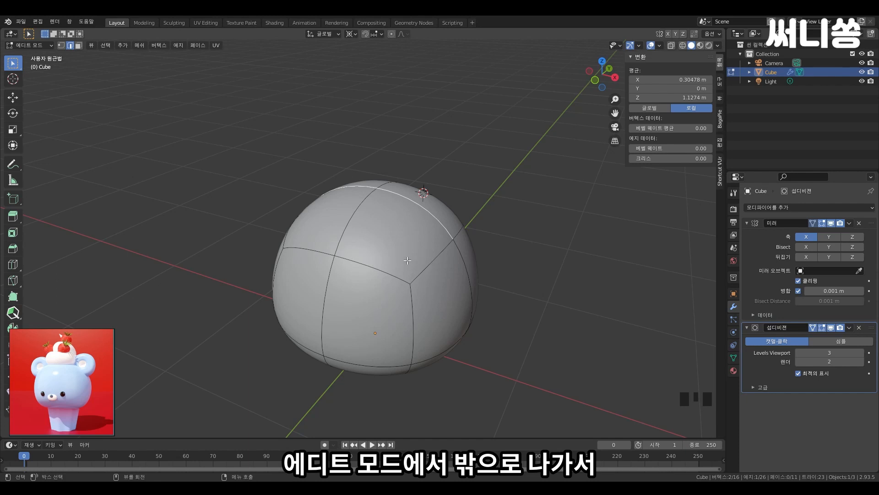
Return to Object Mode and add a mesh plane at the 3D cursor for the ear.
{"action": "key", "text": "Tab"}
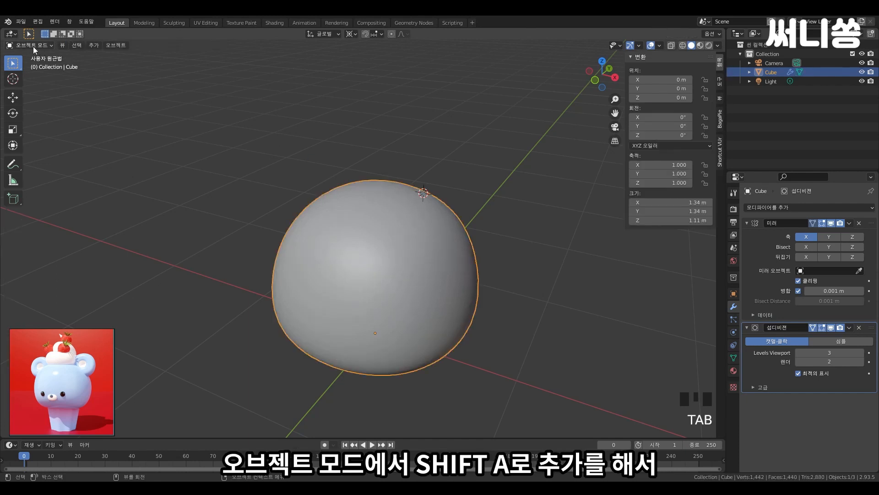
{"action": "middle_click_drag", "start_coordinate": [447, 212], "coordinate": [356, 227]}
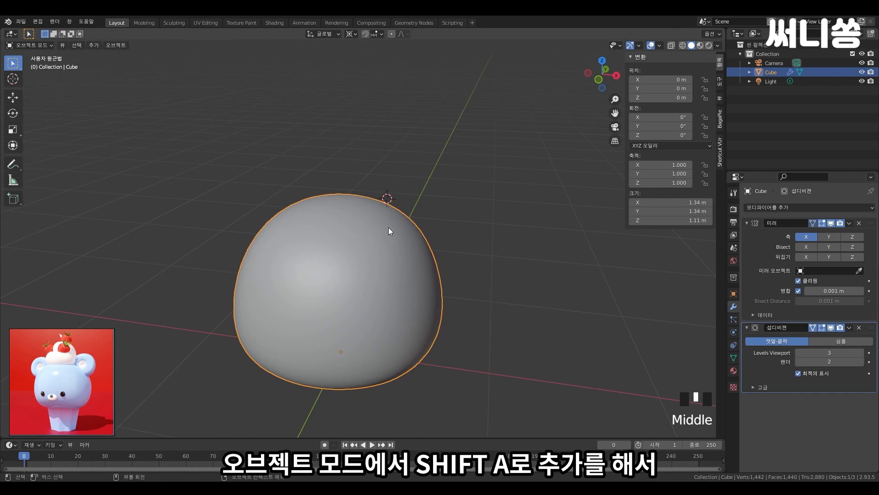
{"action": "key", "text": "shift+a"}
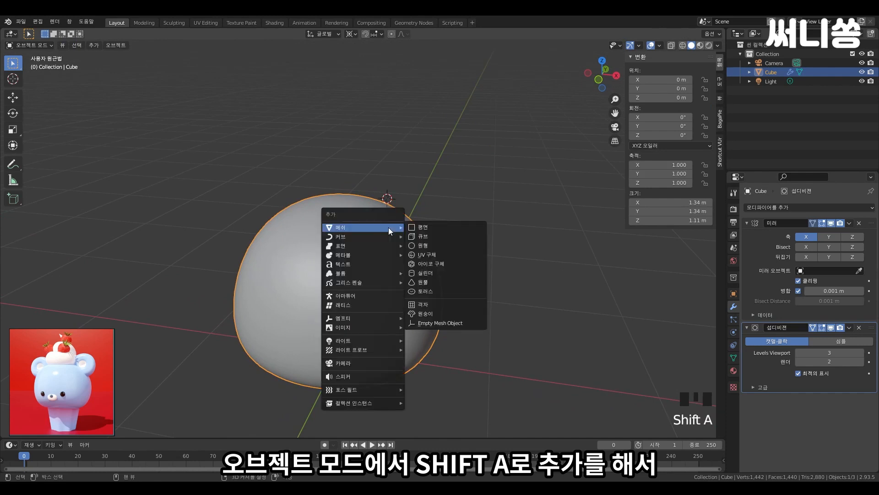
{"action": "left_click", "coordinate": [441, 229]}
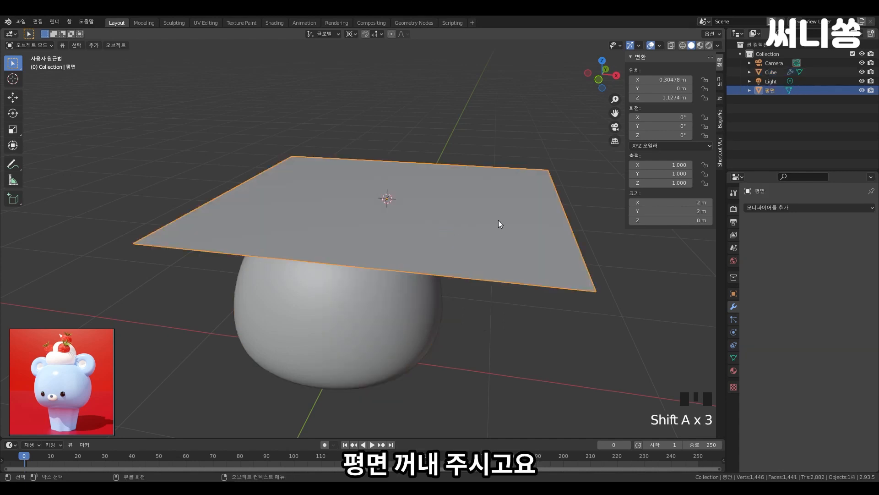
{"action": "scroll", "coordinate": [394, 262], "scroll_direction": "down", "scroll_amount": 3}
{"action": "middle_click_drag", "start_coordinate": [394, 262], "coordinate": [472, 264]}
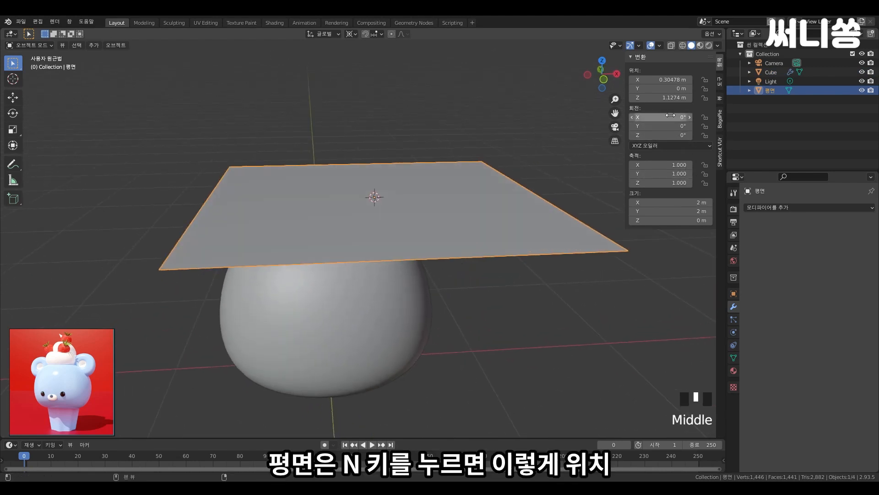
Set the plane's X rotation to 90° so it stands upright, and check it against the head.
{"action": "key", "text": "n"}
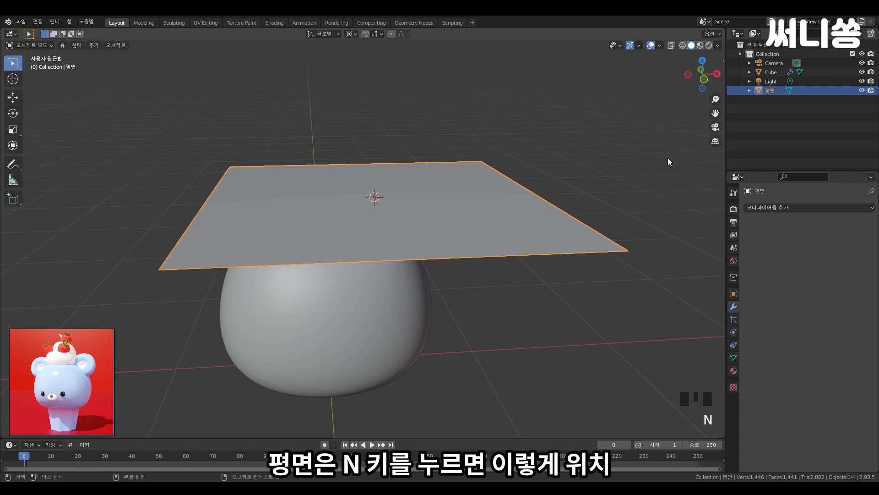
{"action": "key", "text": "n"}
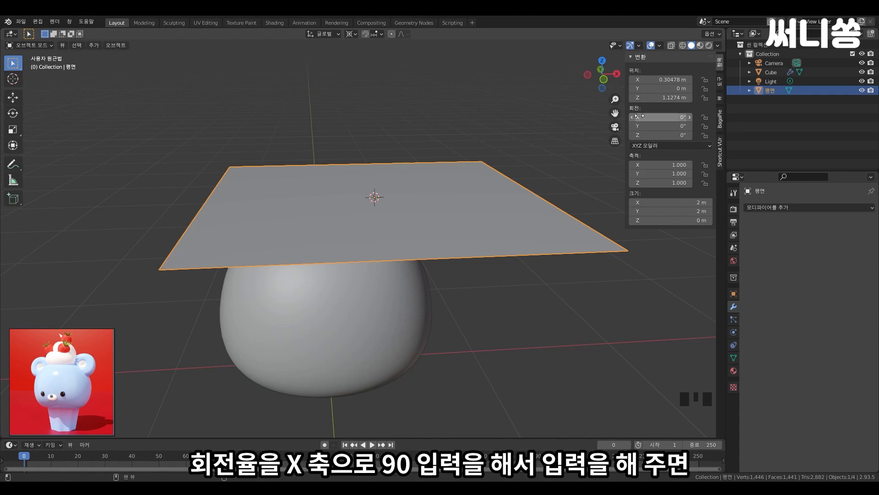
{"action": "left_click", "coordinate": [678, 117]}
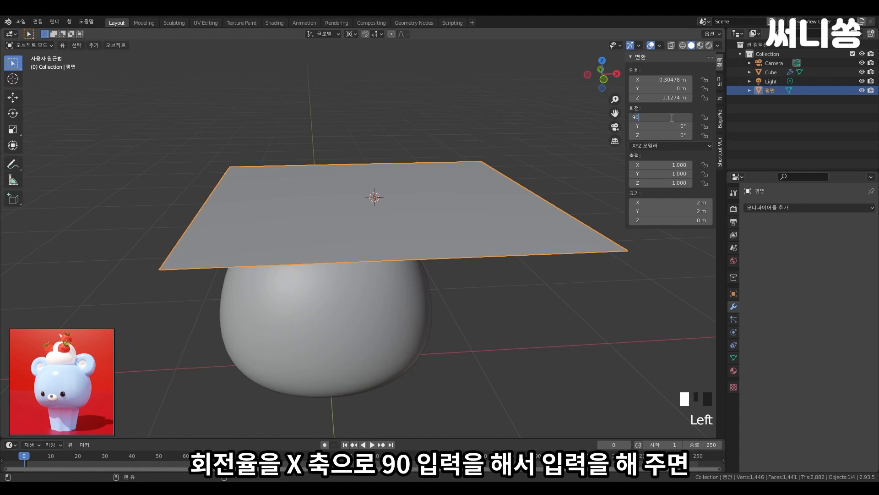
{"action": "type", "text": "90"}
{"action": "key", "text": "Return"}
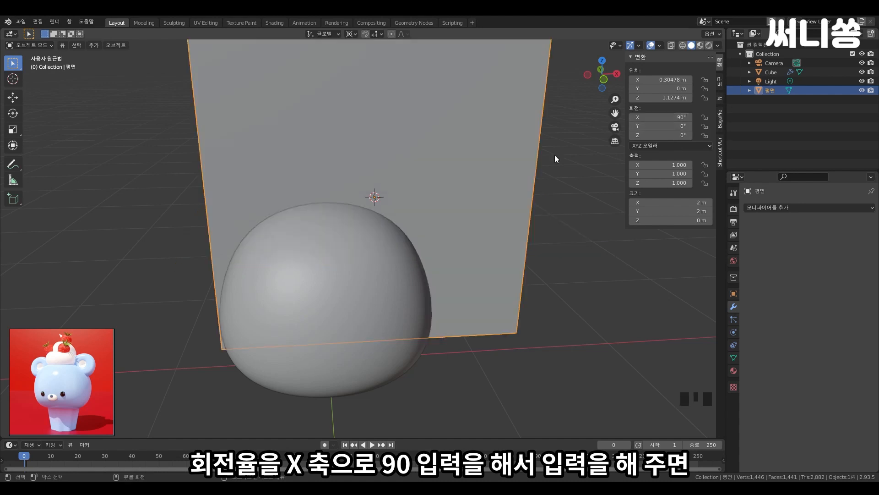
{"action": "scroll", "coordinate": [413, 207], "scroll_direction": "down", "scroll_amount": 2}
{"action": "middle_click_drag", "start_coordinate": [413, 207], "coordinate": [419, 224]}
{"action": "scroll", "coordinate": [420, 225], "scroll_direction": "down", "scroll_amount": 3}
{"action": "scroll", "coordinate": [365, 253], "scroll_direction": "up", "scroll_amount": 1}
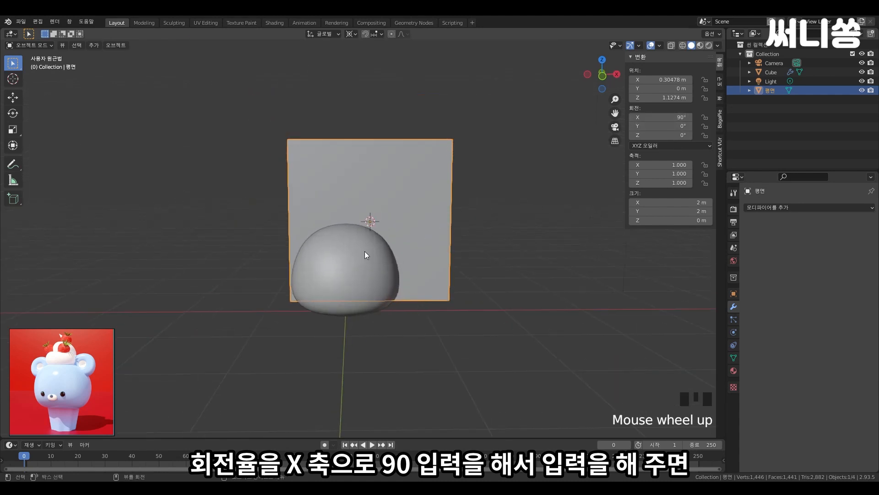
{"action": "middle_click_drag", "start_coordinate": [365, 253], "coordinate": [446, 249]}
{"action": "scroll", "coordinate": [507, 291], "scroll_direction": "up", "scroll_amount": 2}
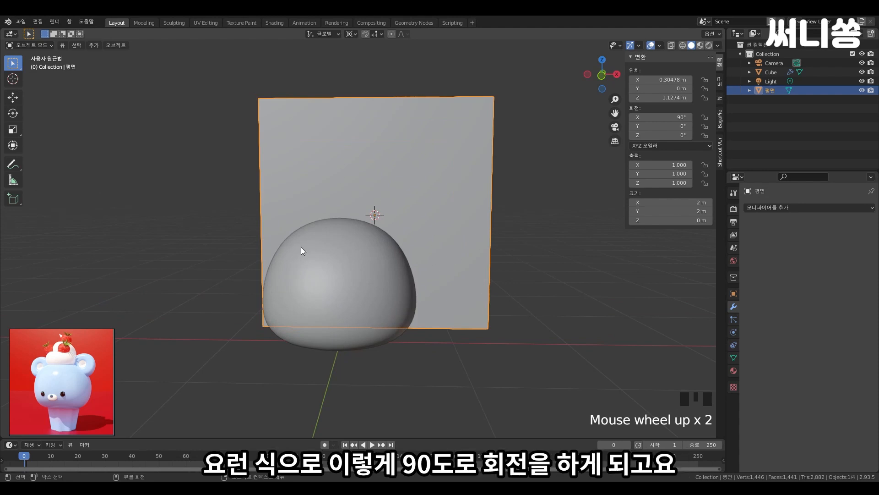
Scale the upright plane down uniformly to about 0.26 so it is ear-sized on top of the head.
{"action": "scroll", "coordinate": [526, 265], "scroll_direction": "down", "scroll_amount": 2}
{"action": "middle_click_drag", "start_coordinate": [503, 261], "coordinate": [441, 259], "text": "shift"}
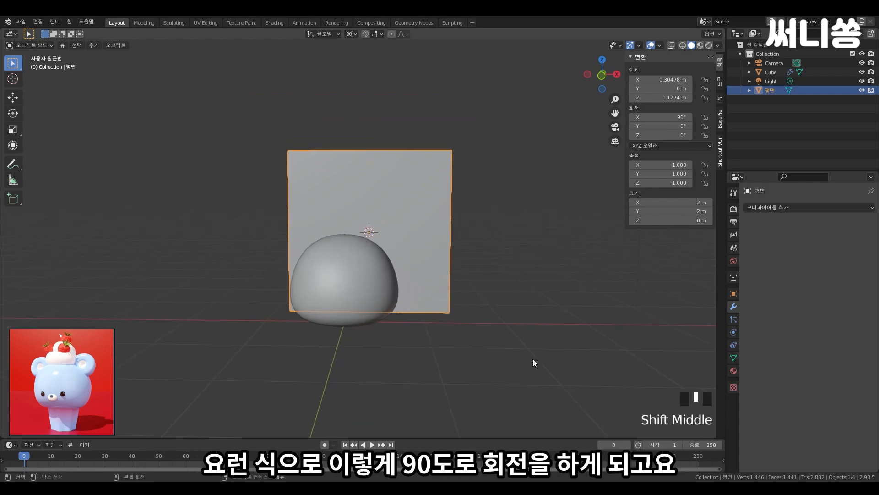
{"action": "key", "text": "s"}
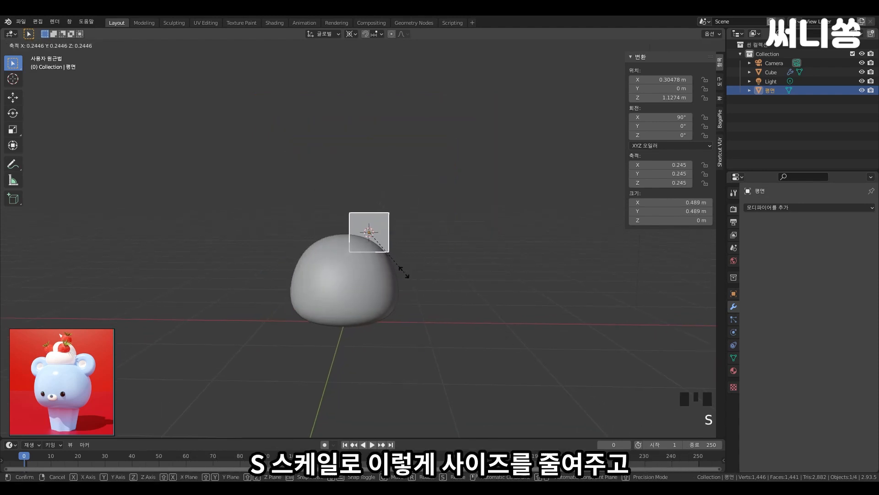
{"action": "left_click", "coordinate": [388, 258]}
{"action": "scroll", "coordinate": [394, 265], "scroll_direction": "up", "scroll_amount": 3}
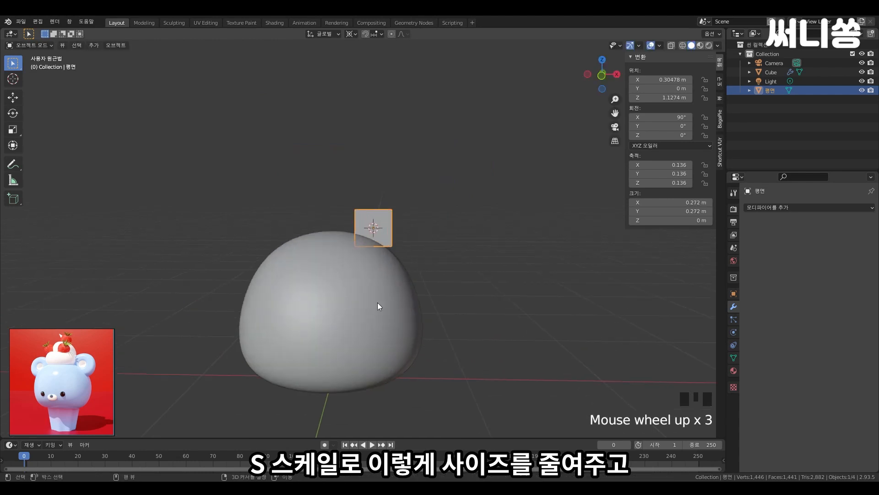
{"action": "middle_click_drag", "start_coordinate": [378, 303], "coordinate": [408, 231], "text": "shift"}
{"action": "scroll", "coordinate": [408, 232], "scroll_direction": "down", "scroll_amount": 2}
{"action": "key", "text": "s"}
{"action": "left_click", "coordinate": [429, 263]}
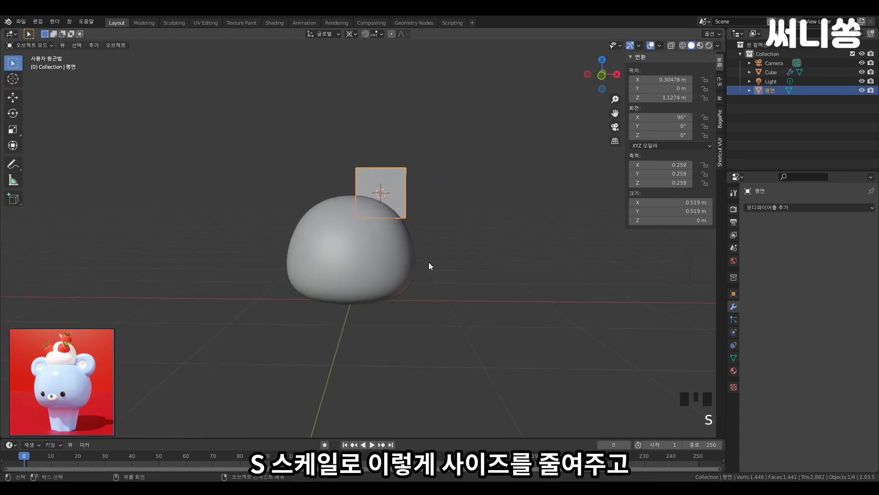
Add a Mirror modifier on the X axis to the ear plane, using the head object Cube as the mirror object.
{"action": "left_click", "coordinate": [770, 207]}
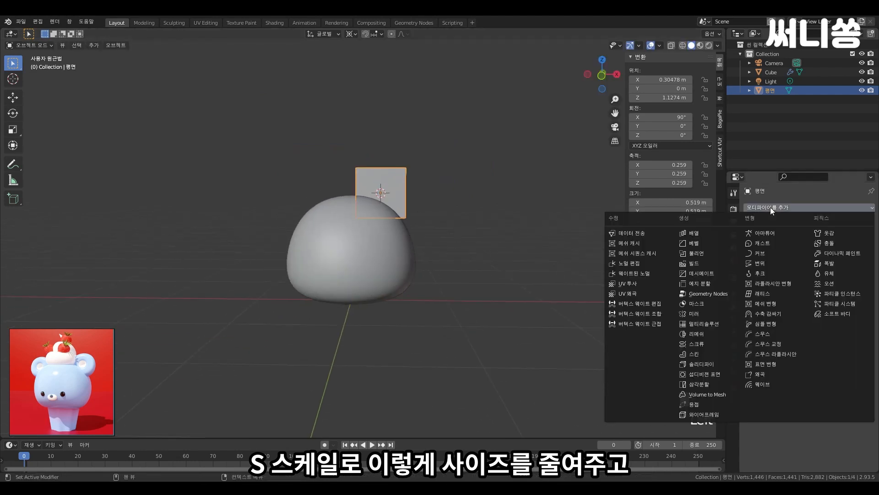
{"action": "left_click", "coordinate": [710, 315]}
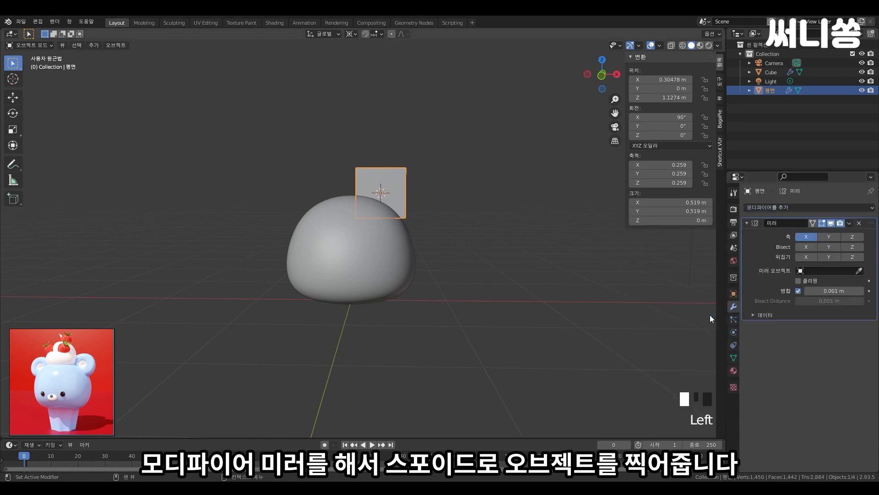
{"action": "left_click", "coordinate": [860, 270]}
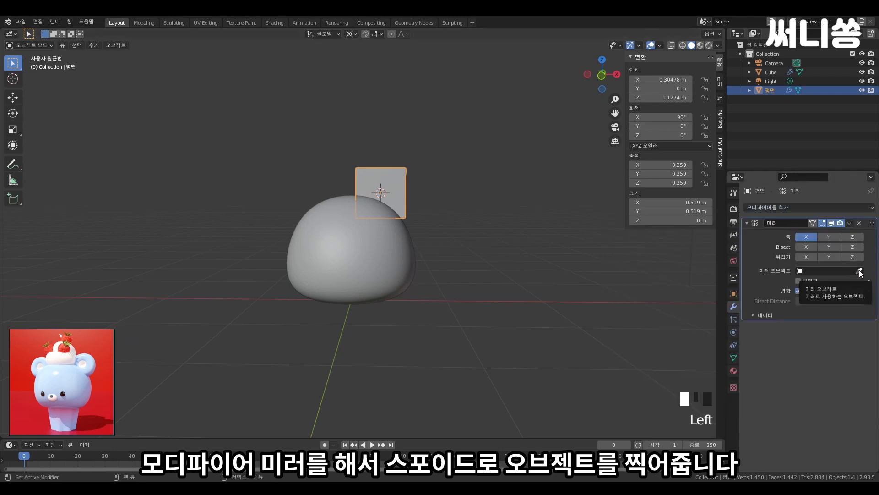
{"action": "left_click", "coordinate": [343, 239]}
{"action": "scroll", "coordinate": [371, 220], "scroll_direction": "up", "scroll_amount": 1}
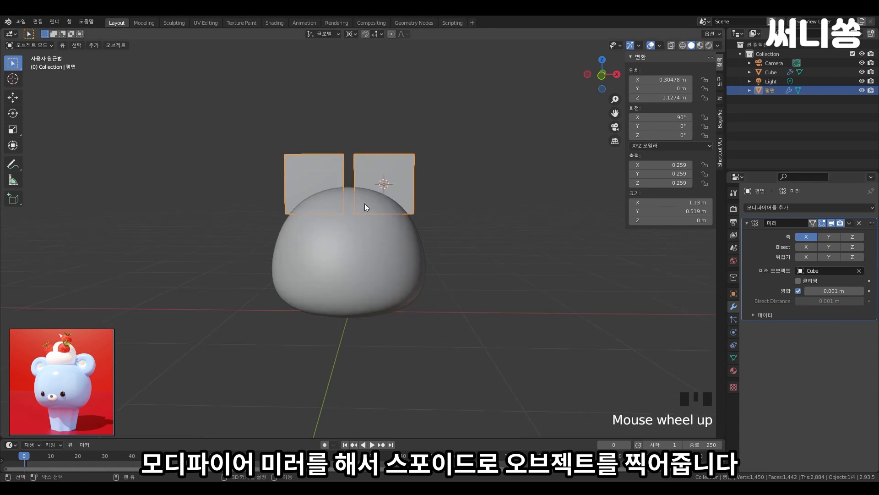
{"action": "middle_click_drag", "start_coordinate": [365, 204], "coordinate": [392, 219], "text": "shift"}
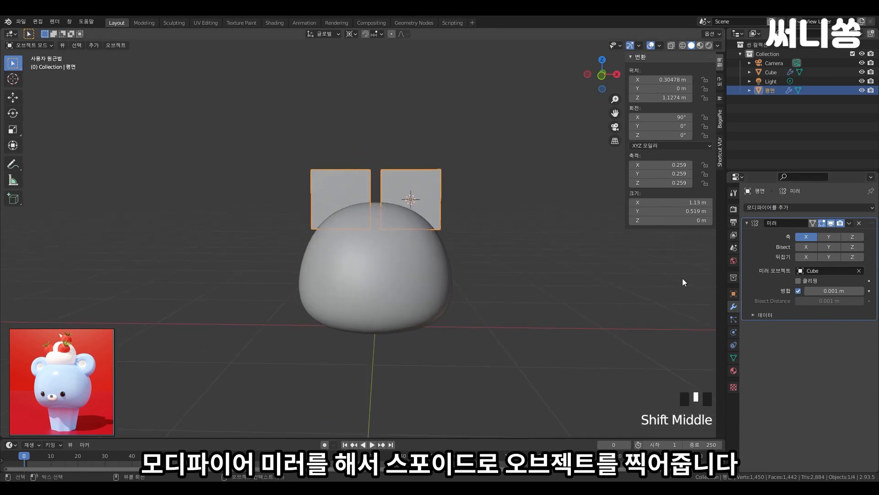
Add a Subdivision Surface modifier to the ear plane and turn on its on-cage display in Edit Mode.
{"action": "left_click", "coordinate": [804, 209]}
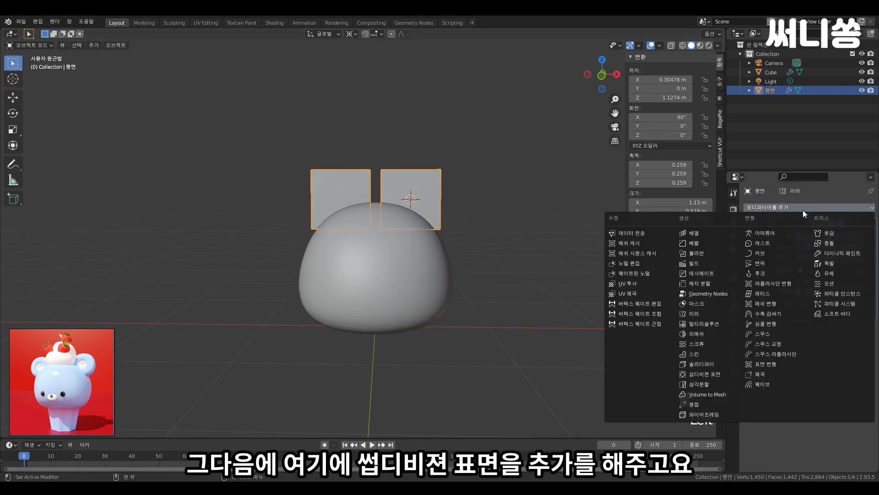
{"action": "left_click", "coordinate": [721, 376]}
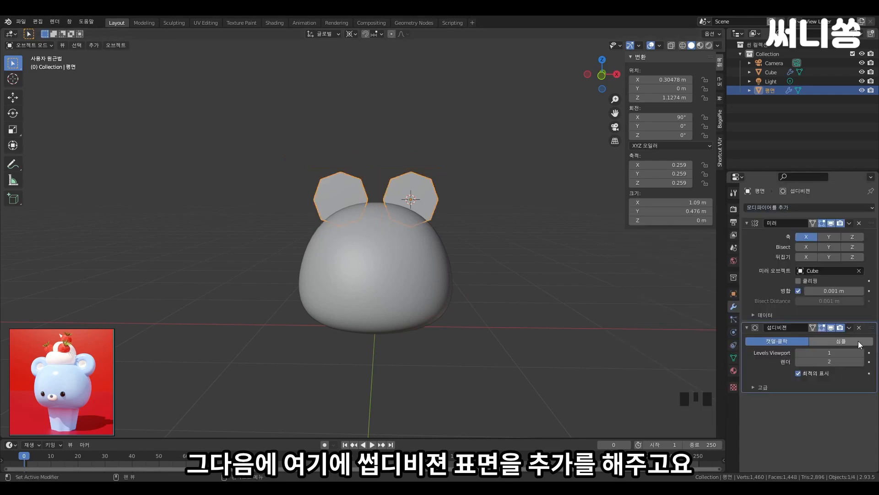
{"action": "middle_click_drag", "start_coordinate": [579, 285], "coordinate": [580, 260]}
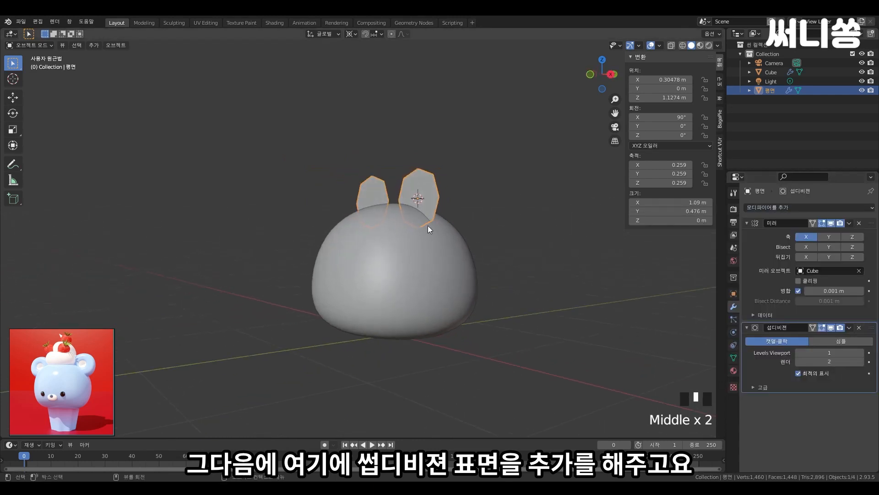
{"action": "middle_click_drag", "start_coordinate": [428, 229], "coordinate": [383, 241]}
{"action": "key", "text": "Tab"}
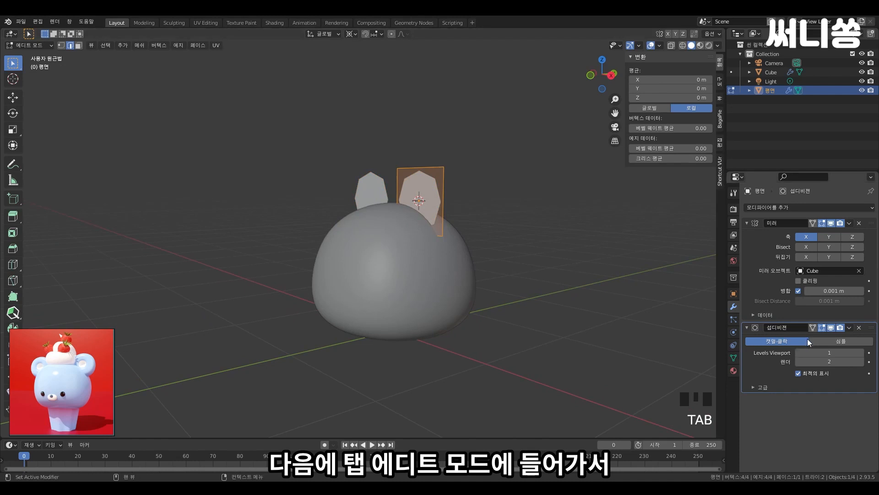
{"action": "left_click", "coordinate": [813, 328]}
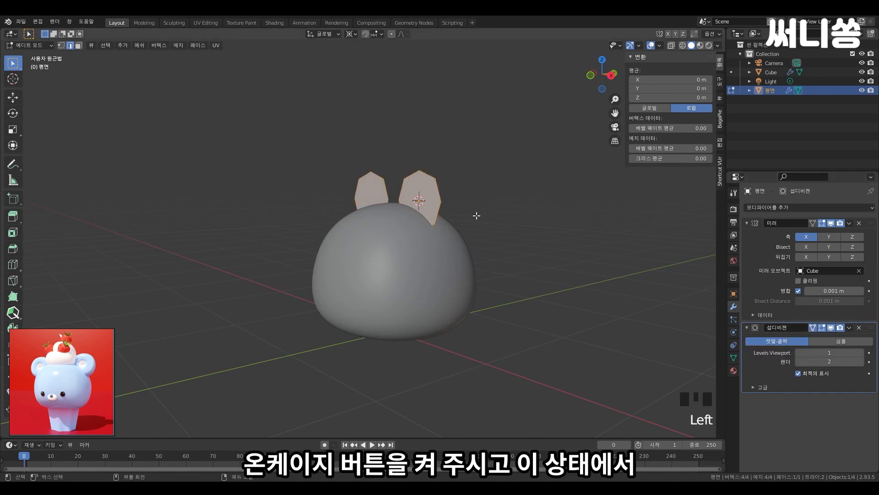
Extrude the ear's face by about 0.29 m along its normal to give the ear thickness.
{"action": "scroll", "coordinate": [425, 226], "scroll_direction": "up", "scroll_amount": 2}
{"action": "middle_click_drag", "start_coordinate": [475, 213], "coordinate": [459, 228]}
{"action": "scroll", "coordinate": [403, 206], "scroll_direction": "up", "scroll_amount": 2}
{"action": "scroll", "coordinate": [503, 223], "scroll_direction": "down", "scroll_amount": 2}
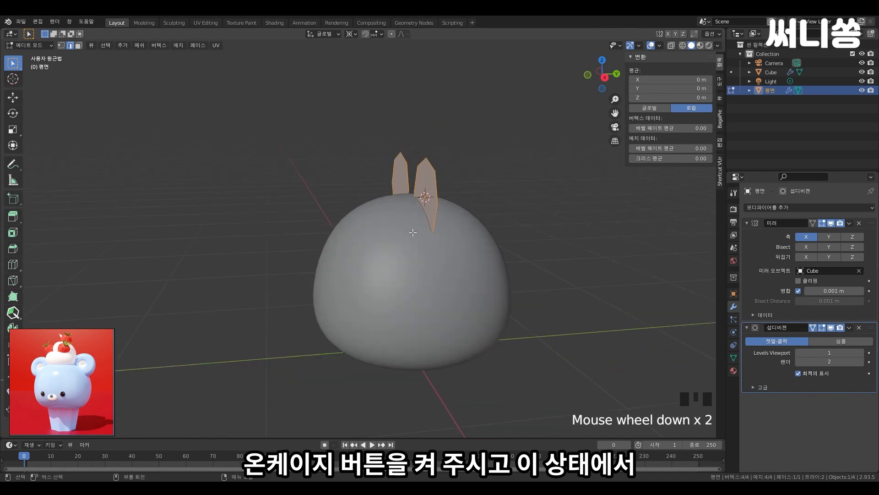
{"action": "scroll", "coordinate": [457, 227], "scroll_direction": "up", "scroll_amount": 2}
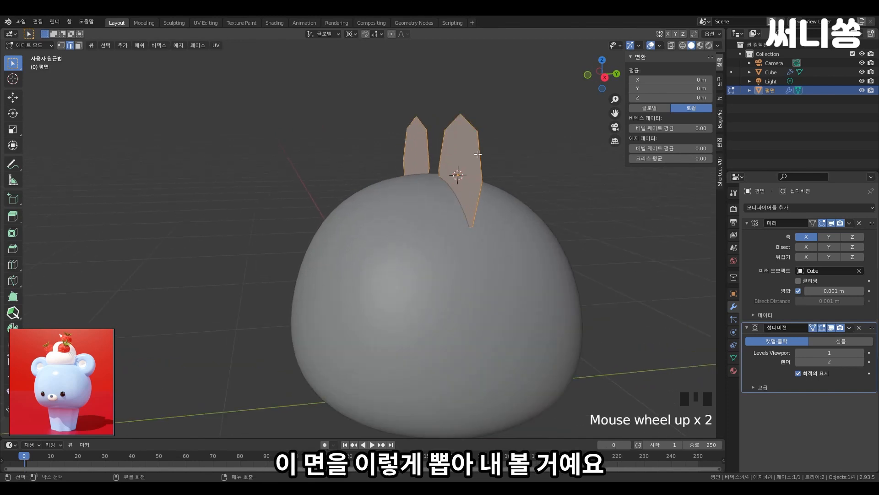
{"action": "middle_click_drag", "start_coordinate": [479, 153], "coordinate": [464, 158]}
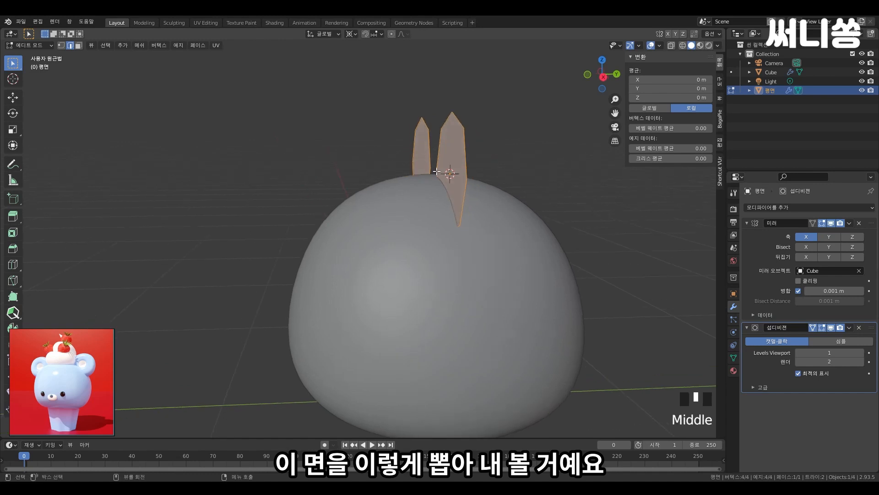
{"action": "scroll", "coordinate": [437, 172], "scroll_direction": "down", "scroll_amount": 3}
{"action": "scroll", "coordinate": [437, 199], "scroll_direction": "up", "scroll_amount": 3}
{"action": "middle_click_drag", "start_coordinate": [433, 204], "coordinate": [465, 168], "text": "shift"}
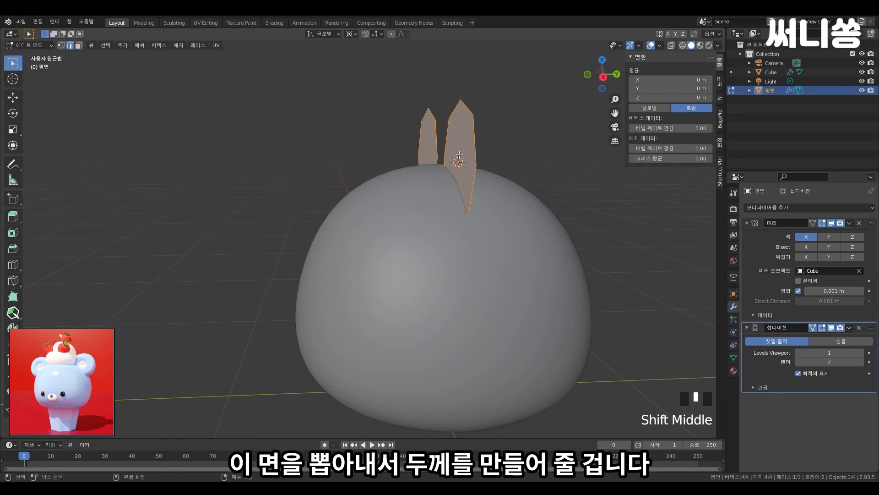
{"action": "scroll", "coordinate": [490, 165], "scroll_direction": "down", "scroll_amount": 1}
{"action": "middle_click_drag", "start_coordinate": [489, 171], "coordinate": [470, 164], "text": "shift"}
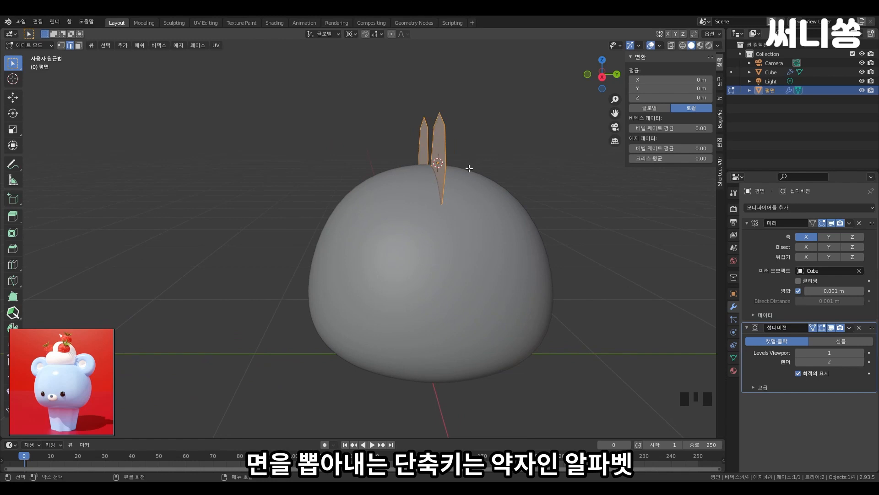
{"action": "key", "text": "e"}
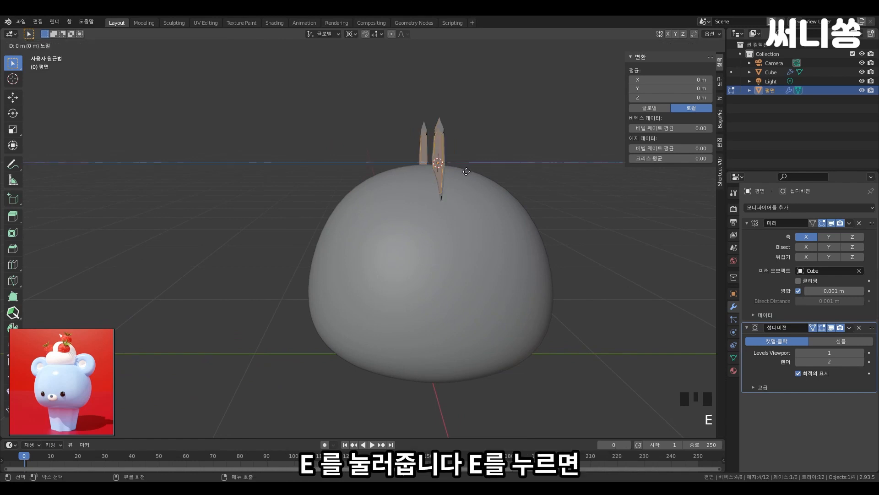
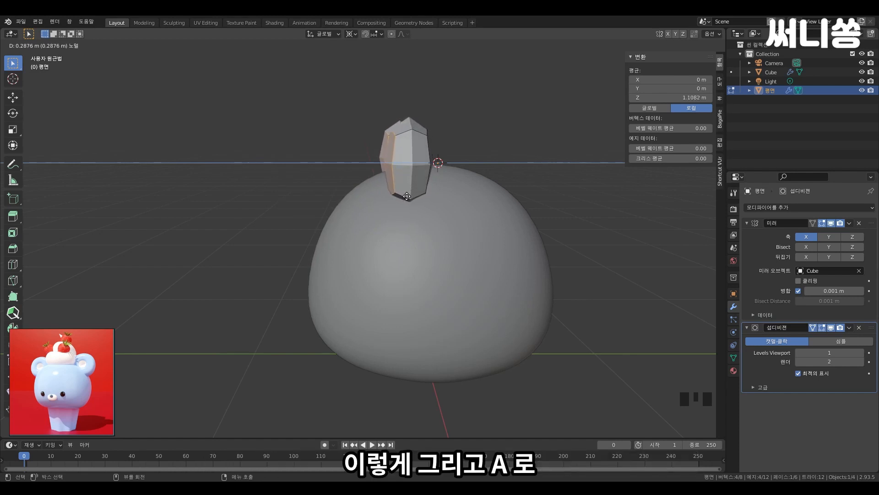
{"action": "left_click", "coordinate": [407, 196]}
Select the whole ear mesh and move it back along the Y axis until it is centred on the 3D cursor.
{"action": "middle_click_drag", "start_coordinate": [400, 187], "coordinate": [451, 196]}
{"action": "key", "text": "a"}
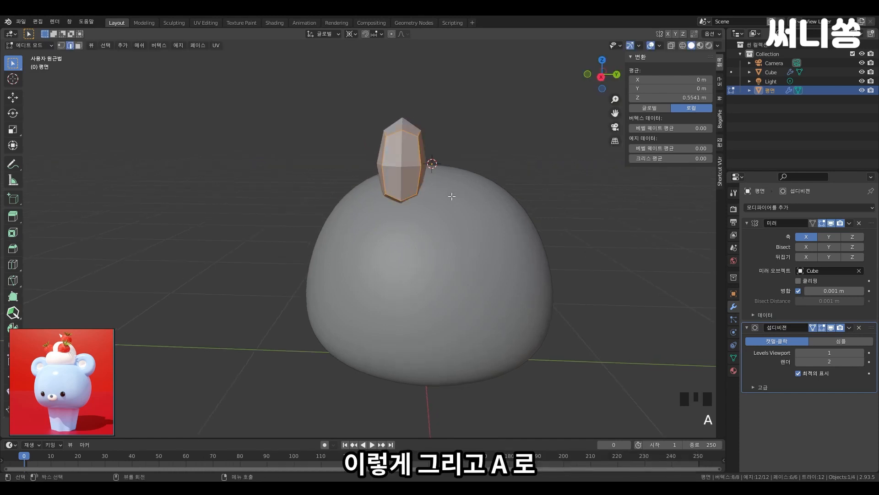
{"action": "scroll", "coordinate": [431, 181], "scroll_direction": "up", "scroll_amount": 2}
{"action": "middle_click_drag", "start_coordinate": [485, 171], "coordinate": [447, 208], "text": "shift"}
{"action": "scroll", "coordinate": [420, 208], "scroll_direction": "down", "scroll_amount": 1}
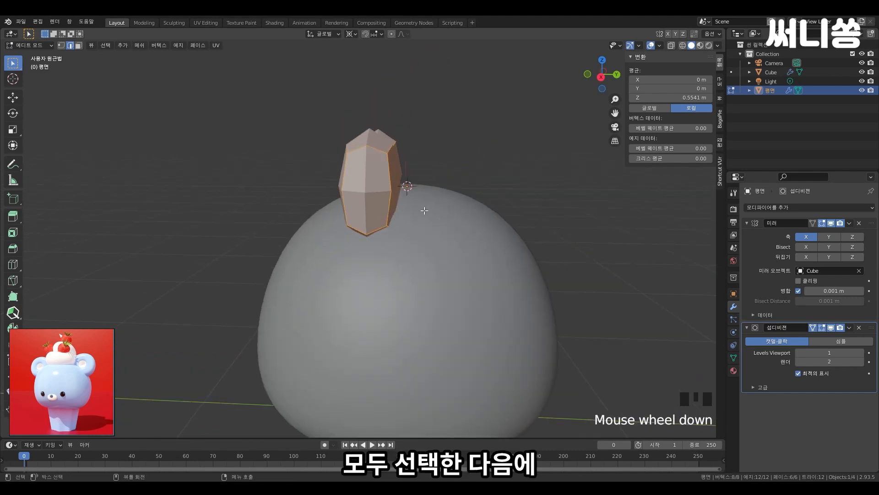
{"action": "scroll", "coordinate": [416, 196], "scroll_direction": "up", "scroll_amount": 1}
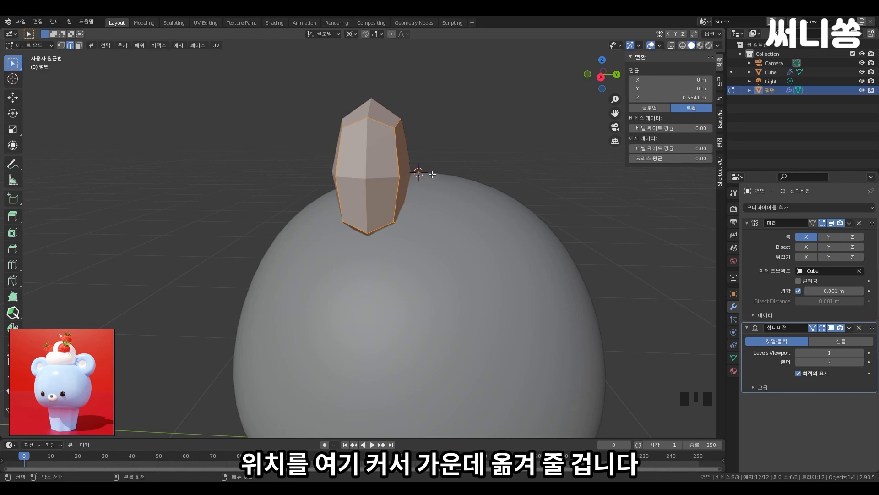
{"action": "scroll", "coordinate": [432, 174], "scroll_direction": "down", "scroll_amount": 2}
{"action": "scroll", "coordinate": [457, 194], "scroll_direction": "up", "scroll_amount": 2}
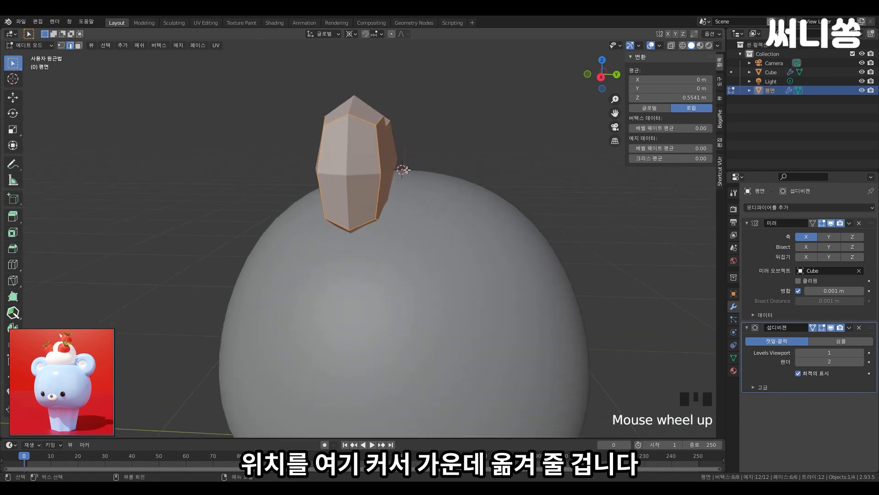
{"action": "key", "text": "g"}
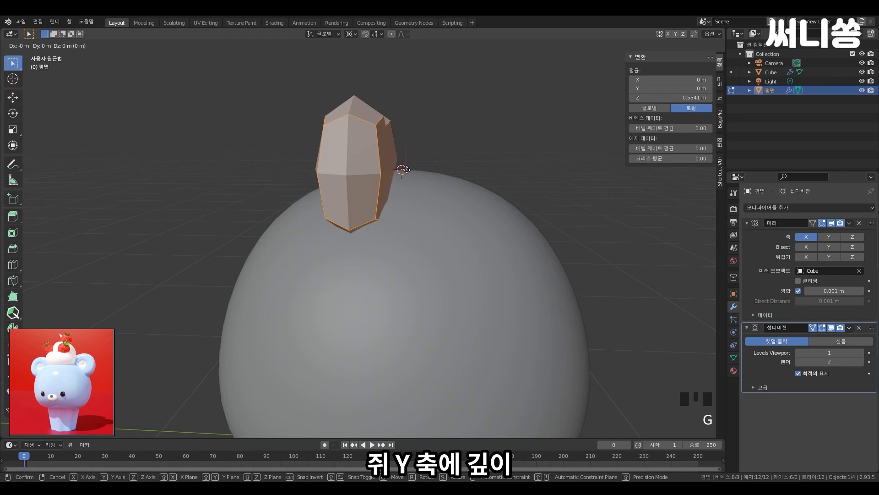
{"action": "key", "text": "y"}
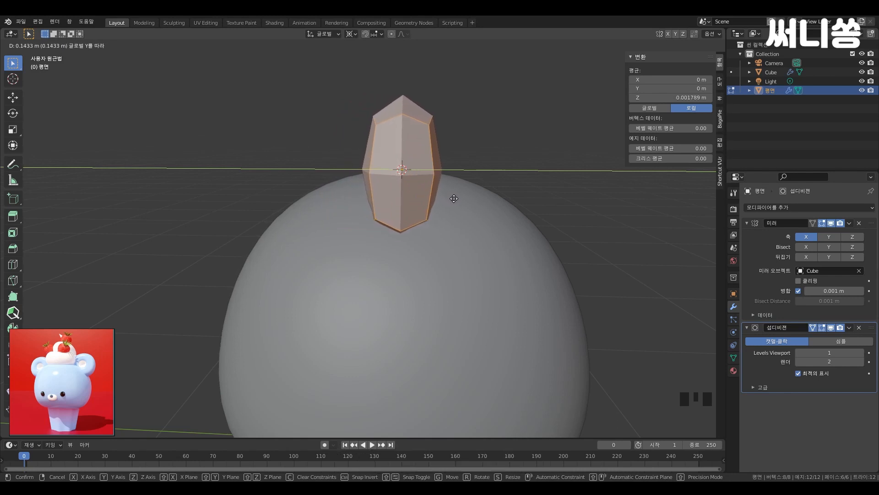
{"action": "left_click", "coordinate": [454, 199]}
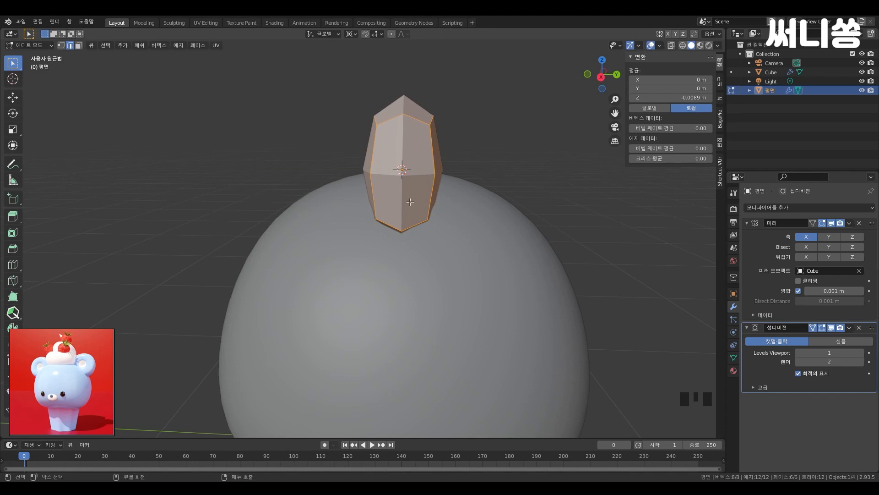
{"action": "middle_click_drag", "start_coordinate": [410, 202], "coordinate": [443, 231]}
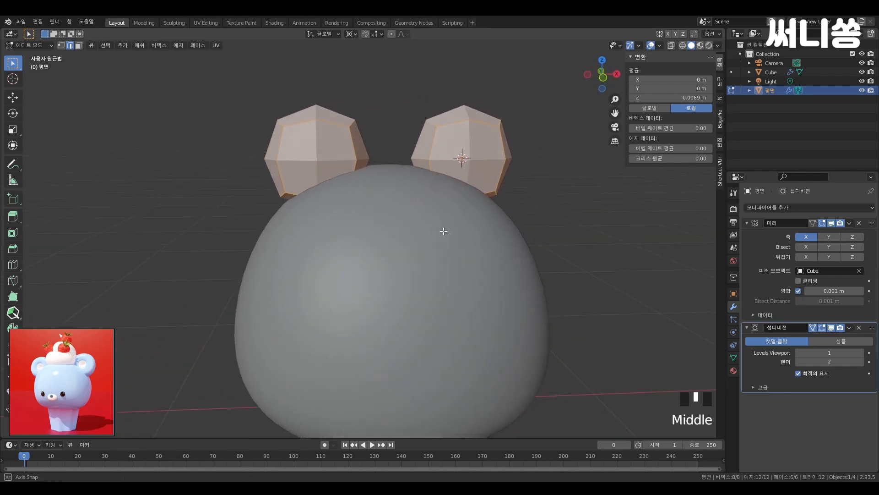
{"action": "scroll", "coordinate": [510, 220], "scroll_direction": "down", "scroll_amount": 4}
{"action": "middle_click_drag", "start_coordinate": [500, 242], "coordinate": [411, 202]}
{"action": "scroll", "coordinate": [463, 236], "scroll_direction": "up", "scroll_amount": 2}
{"action": "key", "text": "g"}
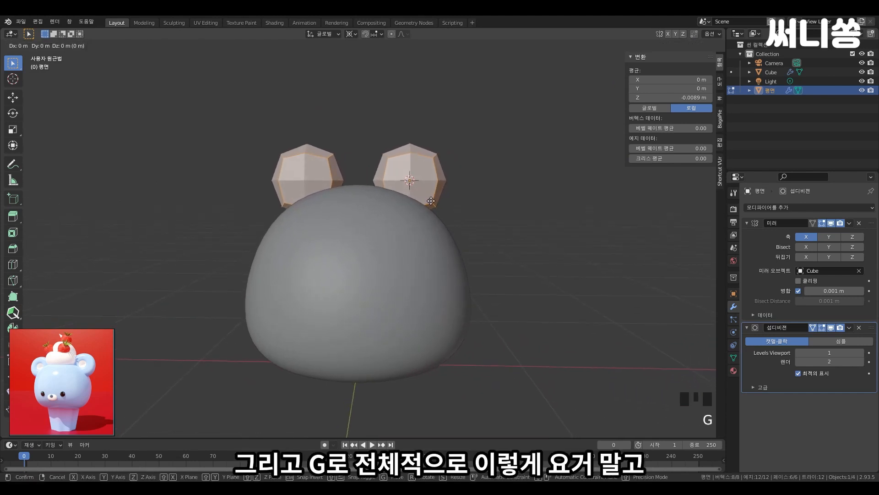
{"action": "right_click", "coordinate": [437, 205]}
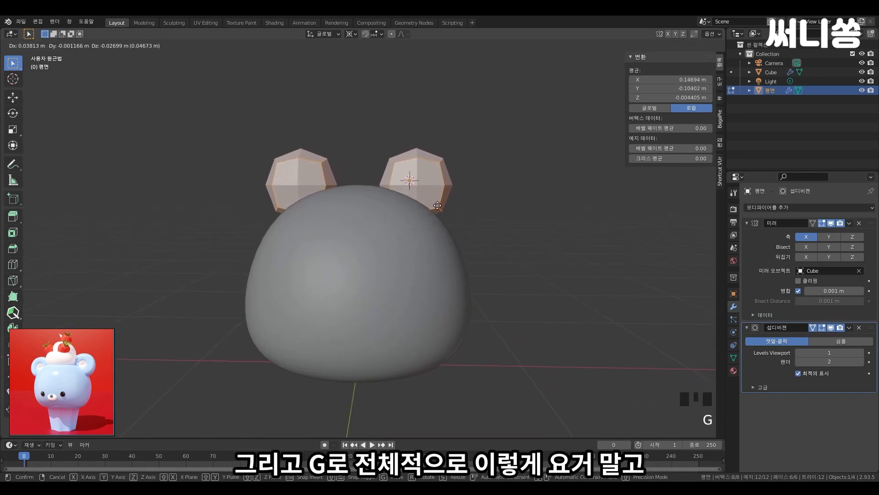
Return to Object Mode, move the ear outward and down to about X 0.353 m, Z 1.091 m, and scale it to about 0.276.
{"action": "scroll", "coordinate": [432, 212], "scroll_direction": "up", "scroll_amount": 2}
{"action": "middle_click_drag", "start_coordinate": [472, 216], "coordinate": [479, 219], "text": "shift"}
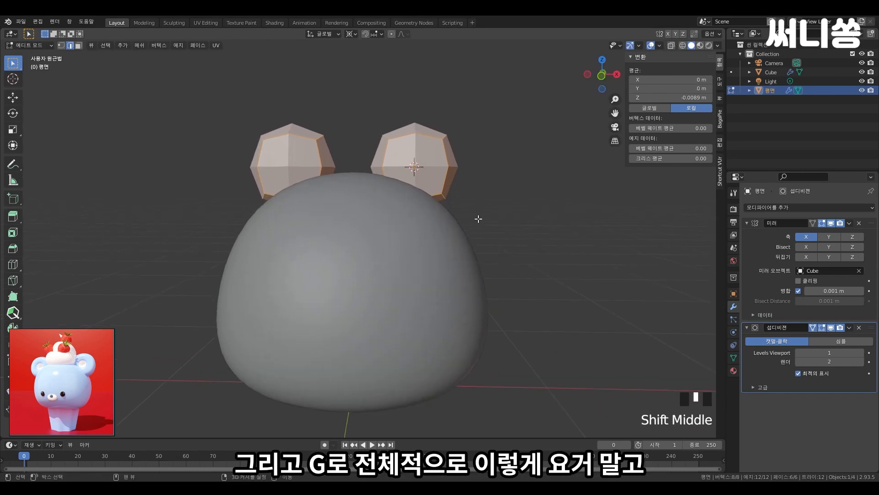
{"action": "key", "text": "Tab"}
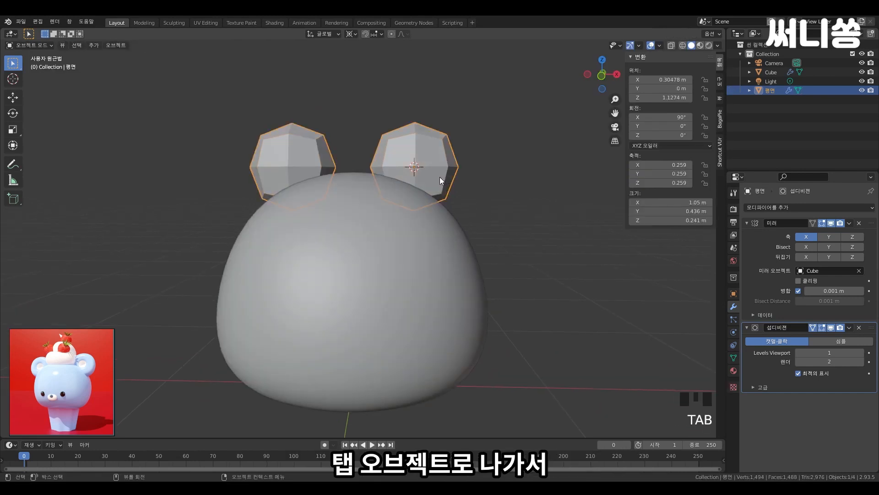
{"action": "key", "text": "g"}
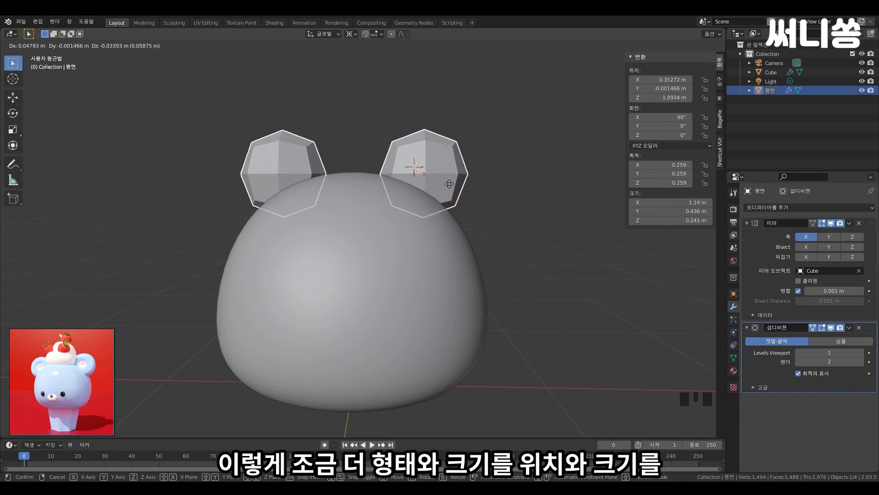
{"action": "left_click", "coordinate": [449, 183]}
{"action": "key", "text": "s"}
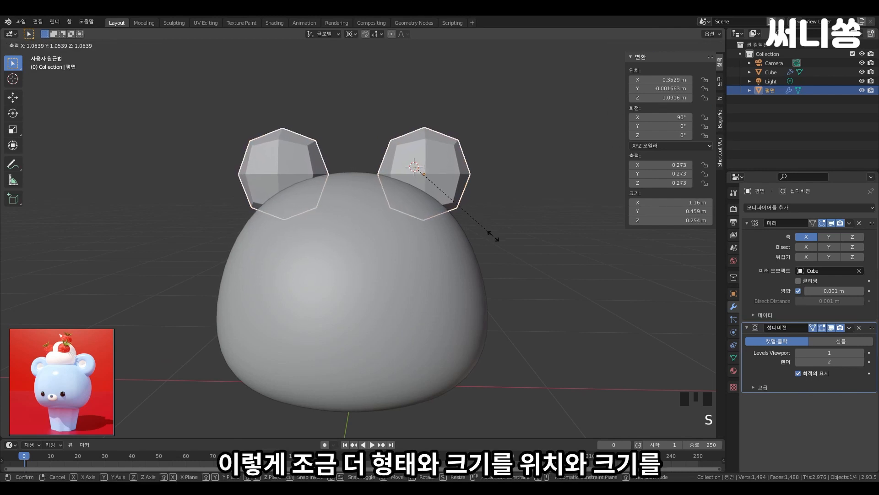
{"action": "left_click", "coordinate": [494, 238]}
Move the ear farther out and down to about X 0.441 m, Z 1.032 m, and enlarge it to a scale of about 0.313.
{"action": "middle_click_drag", "start_coordinate": [493, 237], "coordinate": [481, 222]}
{"action": "scroll", "coordinate": [478, 220], "scroll_direction": "up", "scroll_amount": 3}
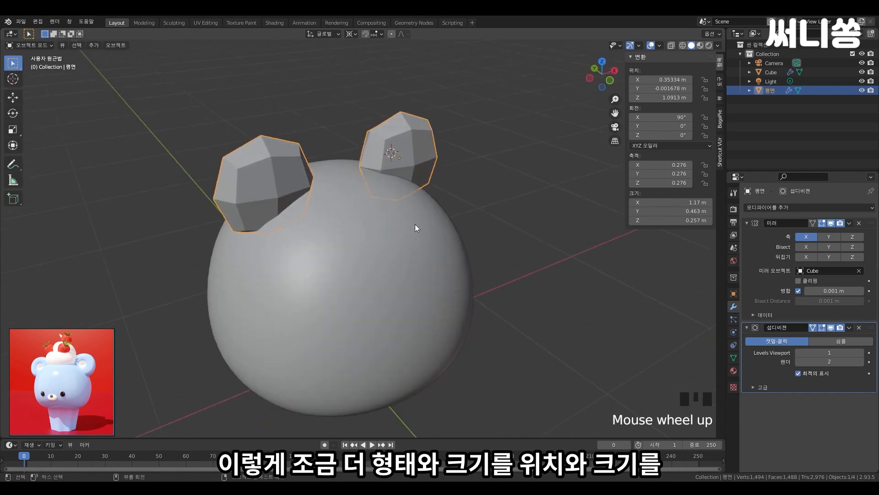
{"action": "middle_click_drag", "start_coordinate": [416, 230], "coordinate": [439, 199]}
{"action": "scroll", "coordinate": [428, 192], "scroll_direction": "down", "scroll_amount": 3}
{"action": "scroll", "coordinate": [446, 197], "scroll_direction": "up", "scroll_amount": 1}
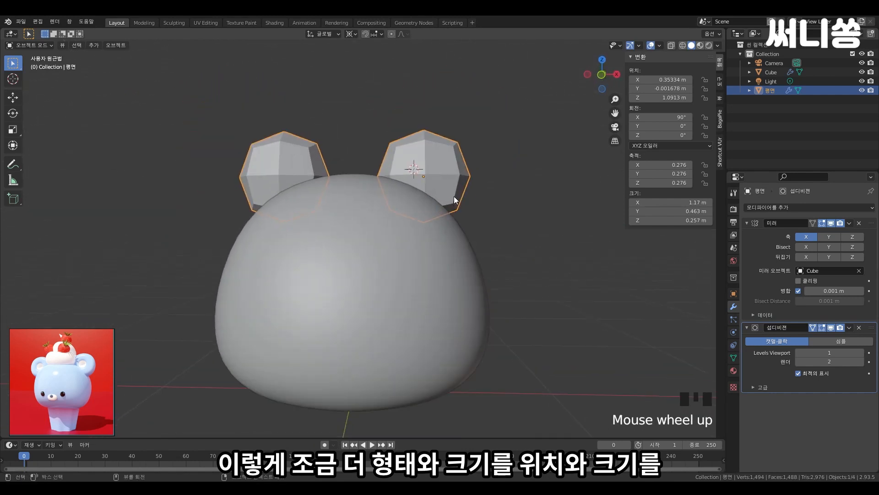
{"action": "key", "text": "g"}
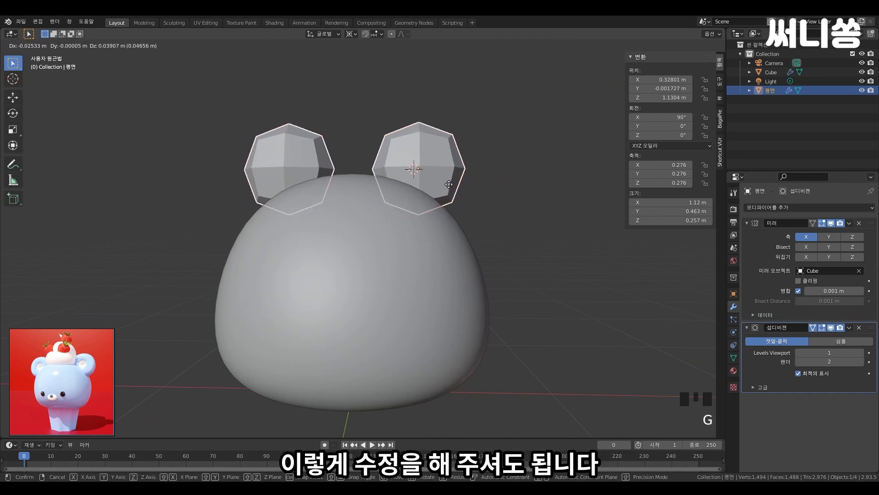
{"action": "left_click", "coordinate": [474, 222]}
{"action": "key", "text": "s"}
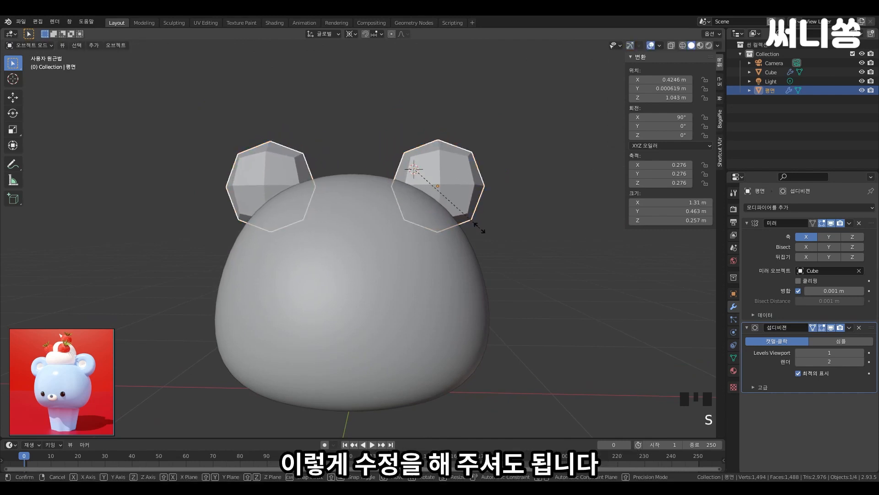
{"action": "left_click", "coordinate": [481, 233]}
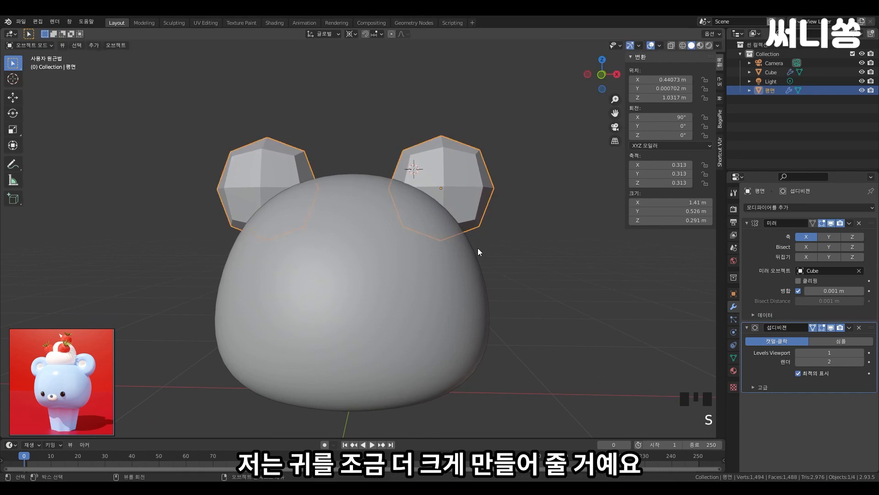
Enlarge the ear further to a scale of about 0.363 and reposition it at about X 0.472 m, Z 1.04 m.
{"action": "scroll", "coordinate": [477, 249], "scroll_direction": "down", "scroll_amount": 2}
{"action": "key", "text": "s"}
{"action": "left_click", "coordinate": [479, 257]}
{"action": "middle_click_drag", "start_coordinate": [452, 275], "coordinate": [450, 255], "text": "shift"}
{"action": "key", "text": "g"}
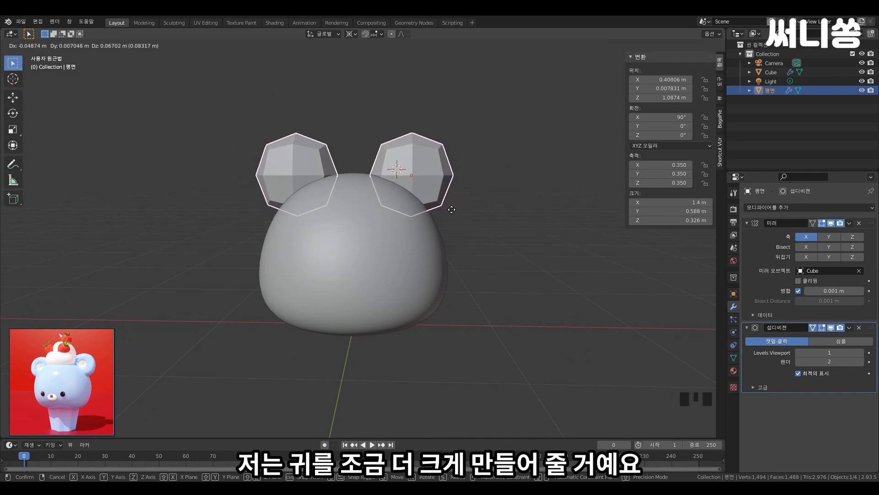
{"action": "left_click", "coordinate": [459, 215]}
{"action": "key", "text": "s"}
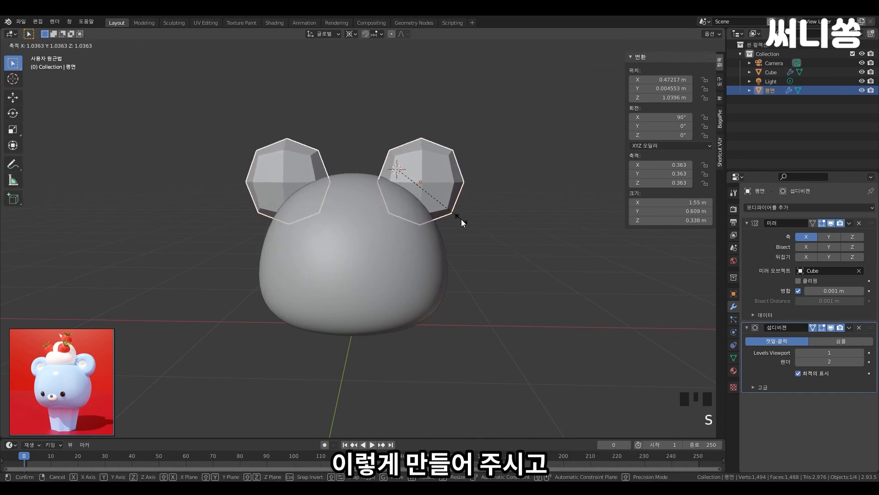
{"action": "left_click", "coordinate": [461, 218]}
Examine the size and placement of the mirrored ears relative to the head from several angles.
{"action": "left_click", "coordinate": [486, 237]}
{"action": "left_click", "coordinate": [441, 192]}
{"action": "middle_click_drag", "start_coordinate": [441, 192], "coordinate": [460, 224]}
{"action": "middle_click_drag", "start_coordinate": [434, 270], "coordinate": [422, 236], "text": "shift"}
{"action": "scroll", "coordinate": [441, 266], "scroll_direction": "up", "scroll_amount": 2}
{"action": "scroll", "coordinate": [365, 246], "scroll_direction": "up", "scroll_amount": 2}
{"action": "scroll", "coordinate": [435, 197], "scroll_direction": "down", "scroll_amount": 2}
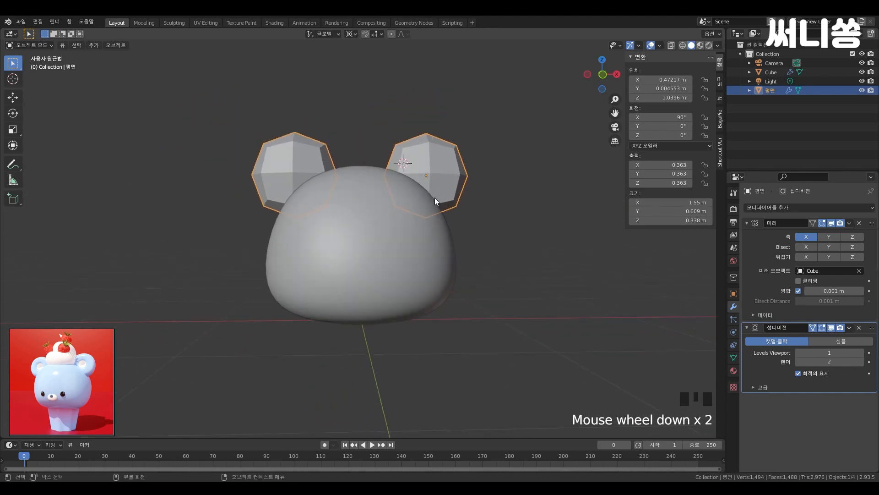
{"action": "middle_click_drag", "start_coordinate": [435, 197], "coordinate": [501, 271]}
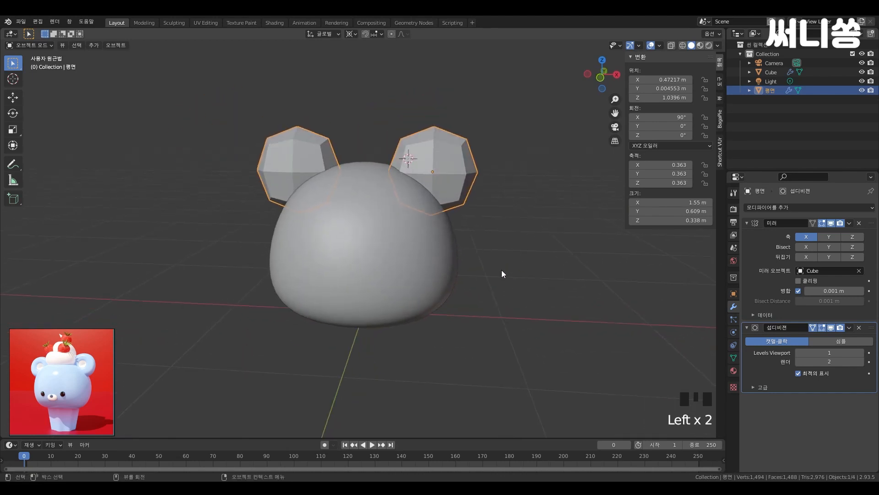
{"action": "left_click", "coordinate": [494, 274]}
{"action": "left_click", "coordinate": [377, 253]}
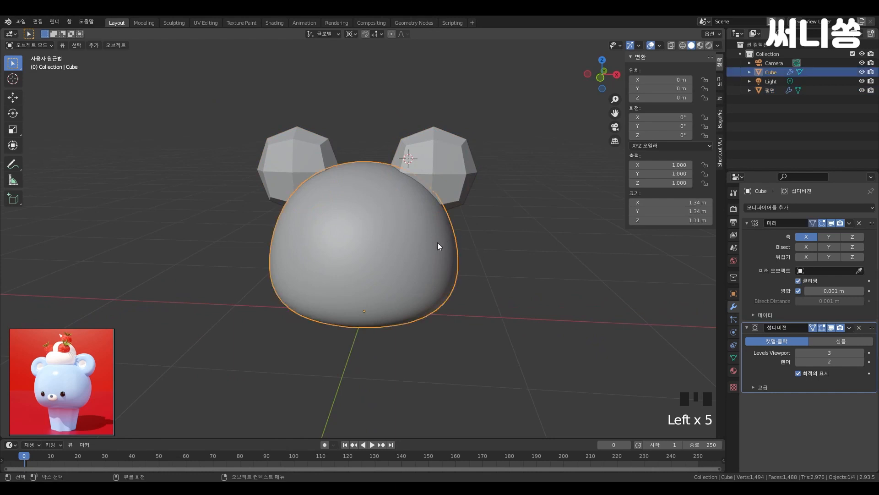
{"action": "scroll", "coordinate": [439, 240], "scroll_direction": "down", "scroll_amount": 1}
{"action": "middle_click_drag", "start_coordinate": [442, 237], "coordinate": [384, 245]}
Enter Edit Mode on the ear, switch to face selection and select its front face.
{"action": "left_click", "coordinate": [407, 202]}
{"action": "scroll", "coordinate": [411, 235], "scroll_direction": "up", "scroll_amount": 2}
{"action": "scroll", "coordinate": [382, 219], "scroll_direction": "up", "scroll_amount": 1}
{"action": "scroll", "coordinate": [365, 227], "scroll_direction": "down", "scroll_amount": 2}
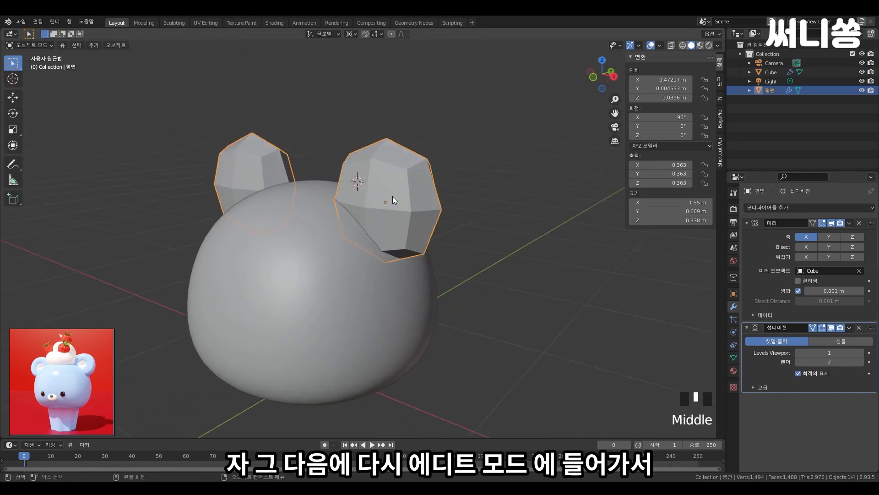
{"action": "key", "text": "Tab"}
{"action": "middle_click_drag", "start_coordinate": [505, 213], "coordinate": [448, 188]}
{"action": "scroll", "coordinate": [450, 220], "scroll_direction": "up", "scroll_amount": 2}
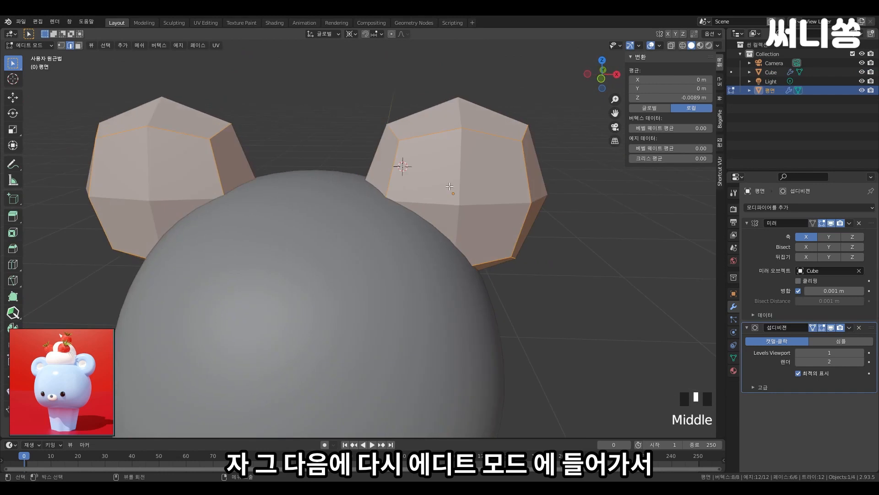
{"action": "scroll", "coordinate": [443, 189], "scroll_direction": "down", "scroll_amount": 2}
{"action": "key", "text": "3"}
{"action": "middle_click_drag", "start_coordinate": [621, 254], "coordinate": [501, 234]}
{"action": "scroll", "coordinate": [378, 194], "scroll_direction": "up", "scroll_amount": 1}
{"action": "middle_click_drag", "start_coordinate": [386, 186], "coordinate": [422, 171]}
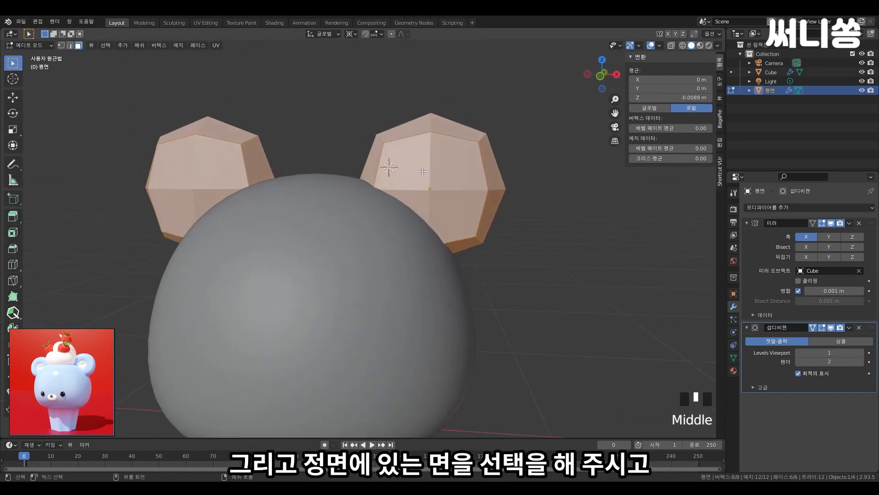
{"action": "left_click", "coordinate": [458, 170]}
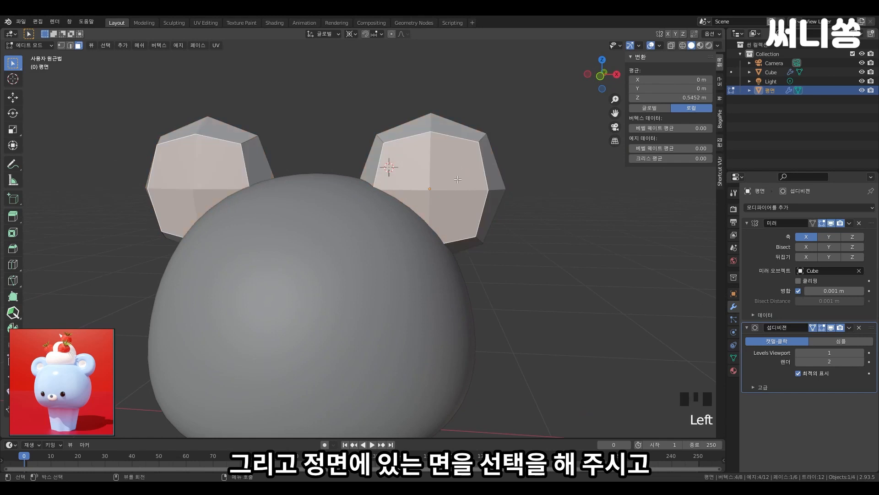
Inset the ear's front face evenly, leaving an inner face about half the ear's width.
{"action": "scroll", "coordinate": [485, 190], "scroll_direction": "down", "scroll_amount": 2}
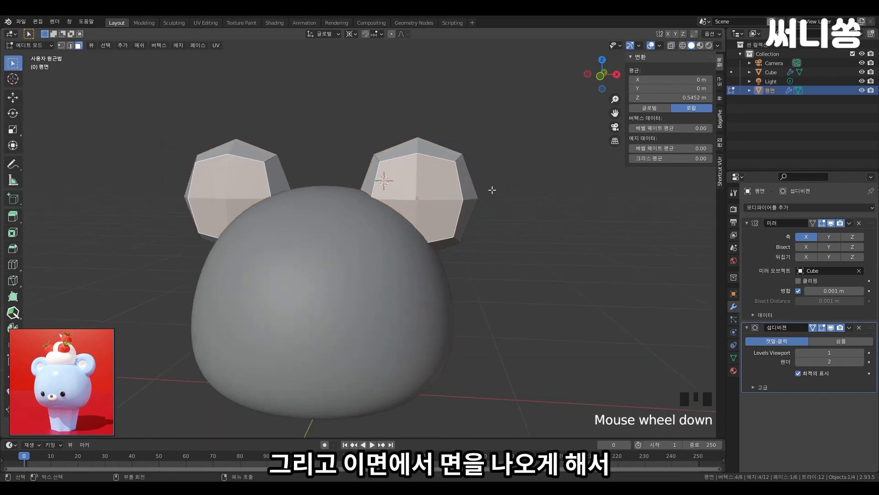
{"action": "mouse_move", "coordinate": [487, 190]}
{"action": "middle_mouse_down", "text": "shift"}
{"action": "mouse_move", "coordinate": [461, 210]}
{"action": "mouse_move", "coordinate": [476, 199]}
{"action": "middle_mouse_up", "text": "shift"}
{"action": "scroll", "coordinate": [485, 205], "scroll_direction": "up", "scroll_amount": 3}
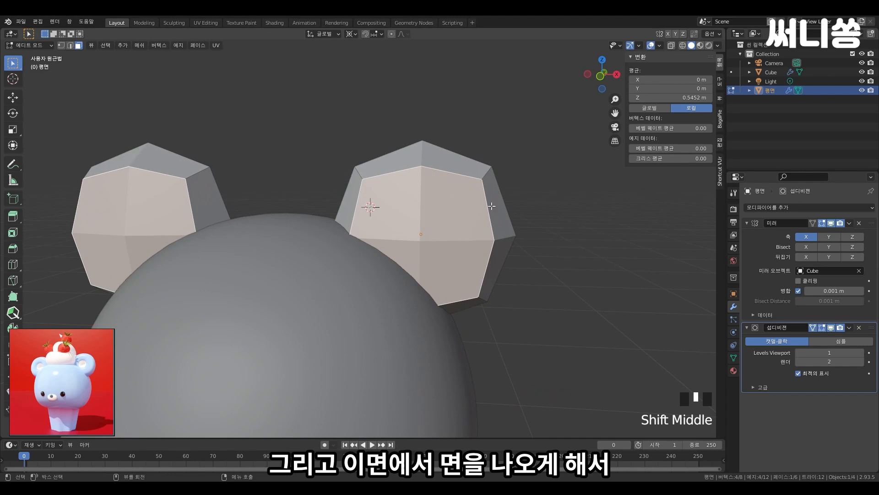
{"action": "scroll", "coordinate": [489, 203], "scroll_direction": "down", "scroll_amount": 2}
{"action": "scroll", "coordinate": [489, 204], "scroll_direction": "up", "scroll_amount": 2}
{"action": "middle_click_drag", "start_coordinate": [490, 206], "coordinate": [498, 219], "text": "shift"}
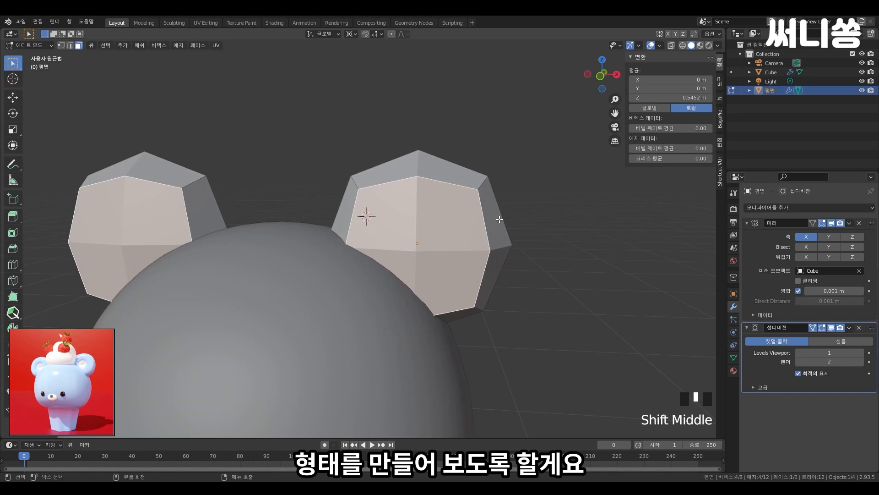
{"action": "key", "text": "i"}
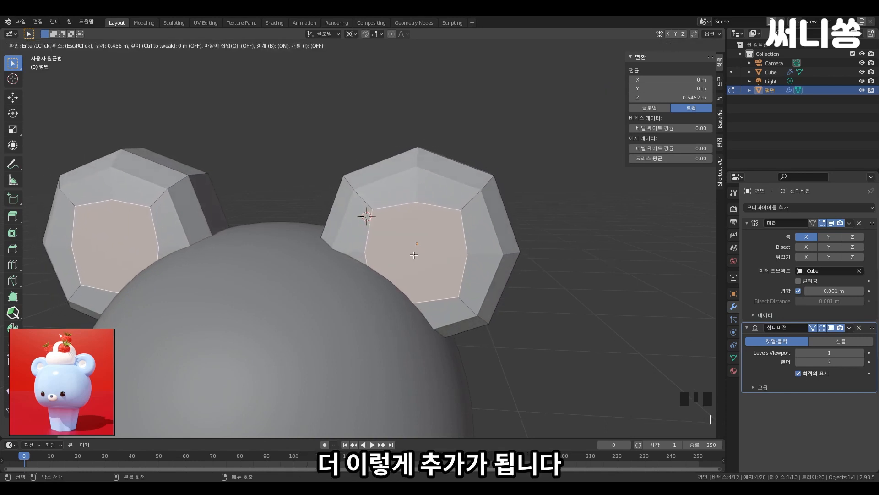
{"action": "left_click", "coordinate": [425, 252]}
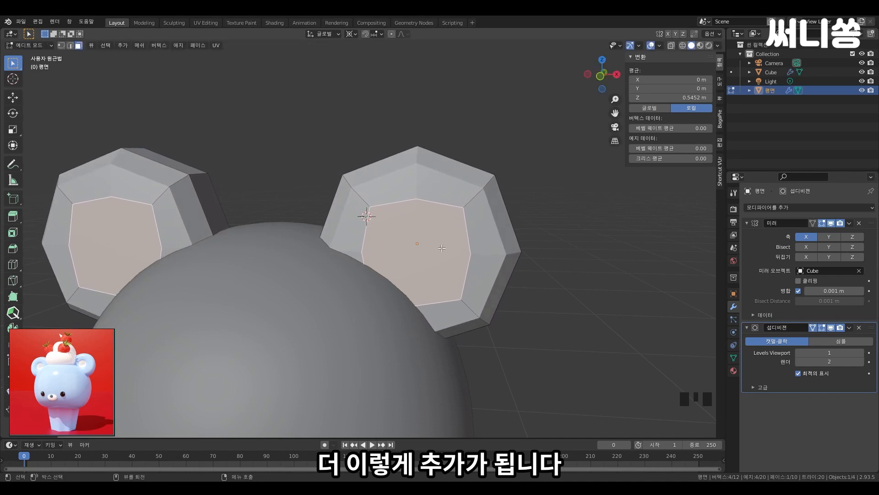
Extrude the selected inner ear face about 0.06 m backward into the ear.
{"action": "scroll", "coordinate": [534, 212], "scroll_direction": "down", "scroll_amount": 3}
{"action": "middle_click_drag", "start_coordinate": [534, 212], "coordinate": [402, 251]}
{"action": "scroll", "coordinate": [398, 247], "scroll_direction": "up", "scroll_amount": 2}
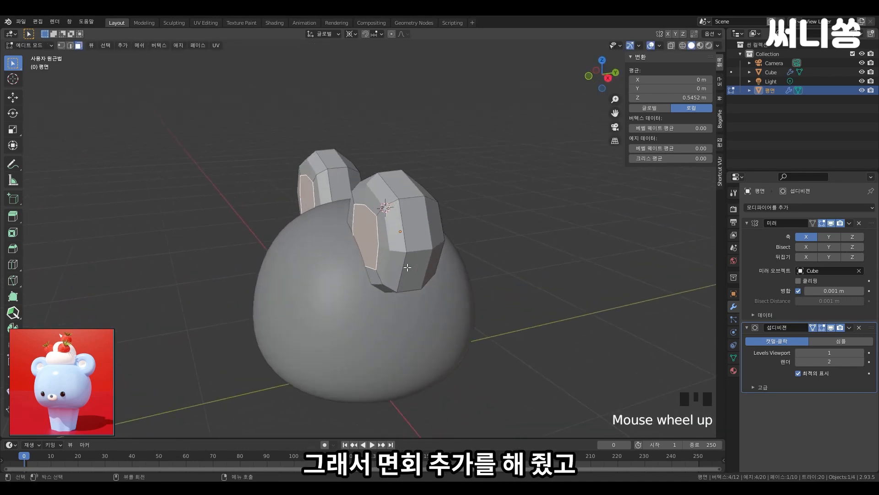
{"action": "middle_click_drag", "start_coordinate": [402, 220], "coordinate": [455, 224]}
{"action": "scroll", "coordinate": [426, 215], "scroll_direction": "up", "scroll_amount": 1}
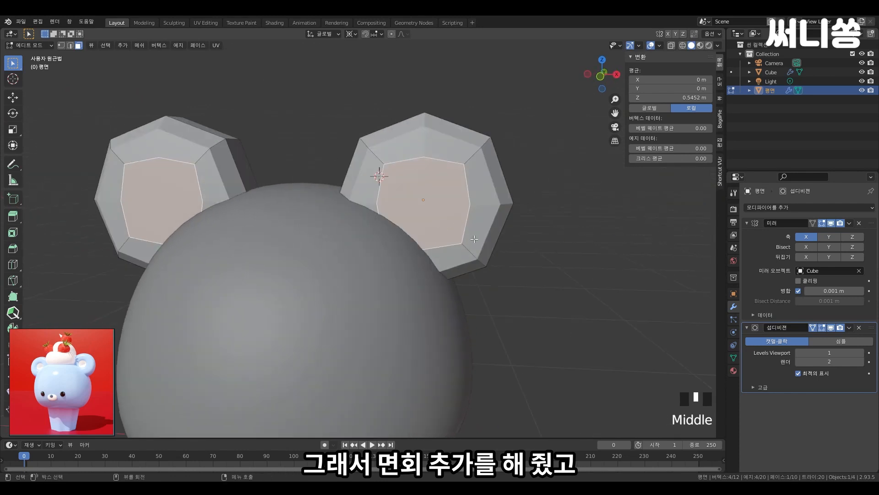
{"action": "middle_click_drag", "start_coordinate": [478, 227], "coordinate": [413, 231]}
{"action": "middle_click_drag", "start_coordinate": [342, 231], "coordinate": [347, 224]}
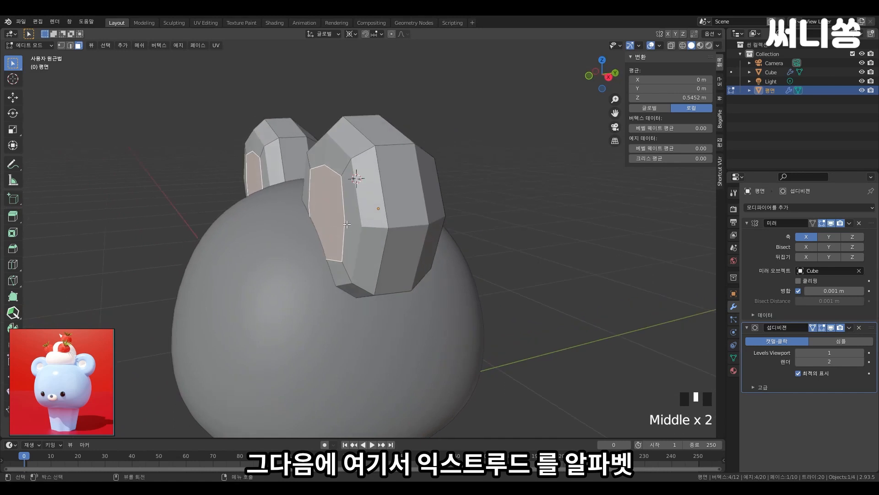
{"action": "key", "text": "e"}
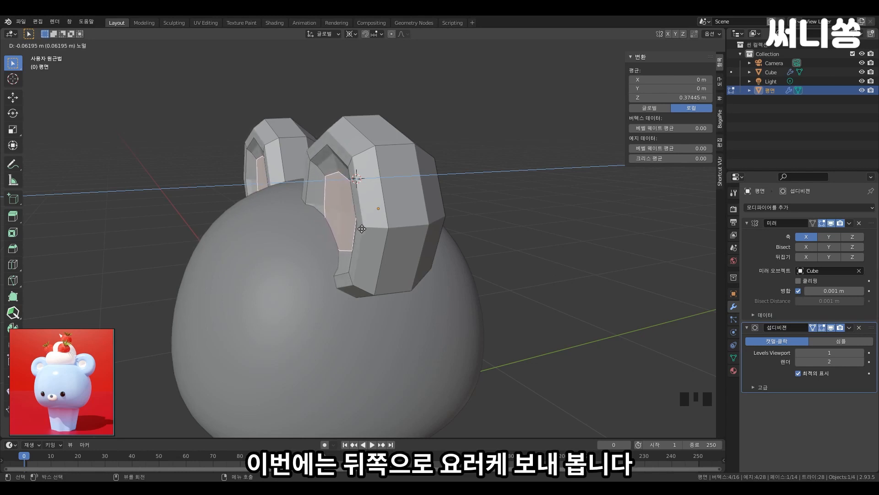
{"action": "left_click", "coordinate": [362, 229]}
{"action": "middle_click_drag", "start_coordinate": [362, 228], "coordinate": [371, 243]}
{"action": "scroll", "coordinate": [528, 248], "scroll_direction": "down", "scroll_amount": 2}
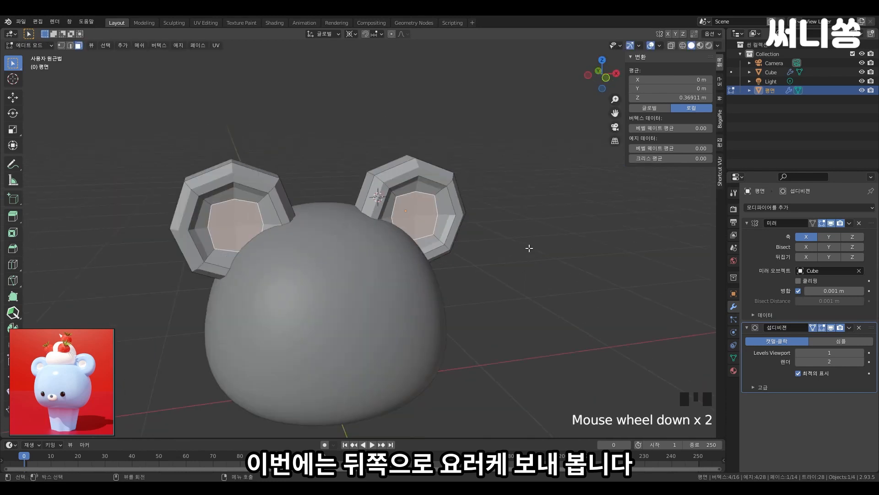
Set the transform pivot point to individual origins and scale the recessed ear face down toward its own centre.
{"action": "middle_click_drag", "start_coordinate": [528, 248], "coordinate": [529, 323]}
{"action": "scroll", "coordinate": [480, 252], "scroll_direction": "up", "scroll_amount": 2}
{"action": "scroll", "coordinate": [458, 252], "scroll_direction": "up", "scroll_amount": 3}
{"action": "key", "text": "s"}
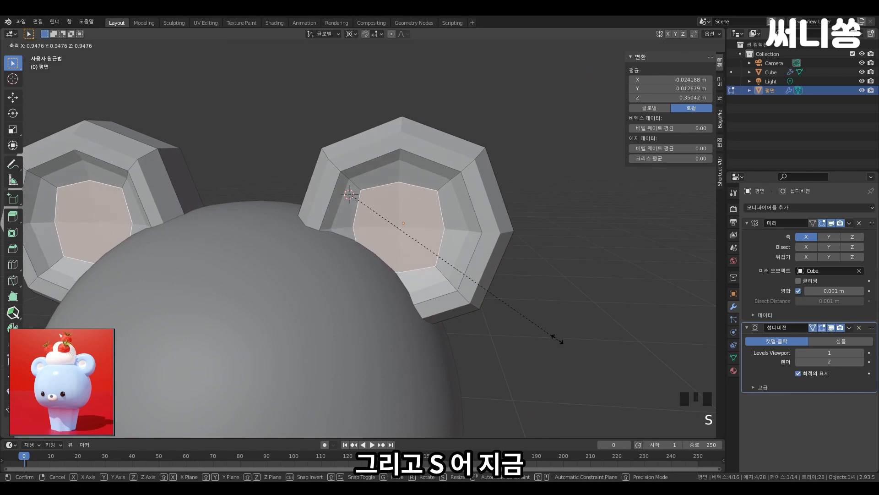
{"action": "right_click", "coordinate": [416, 98]}
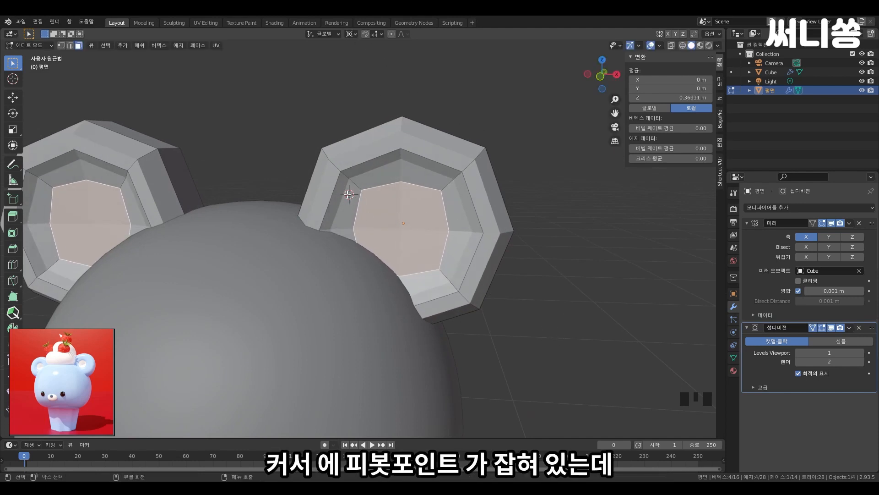
{"action": "middle_click_drag", "start_coordinate": [400, 276], "coordinate": [361, 193], "text": "shift"}
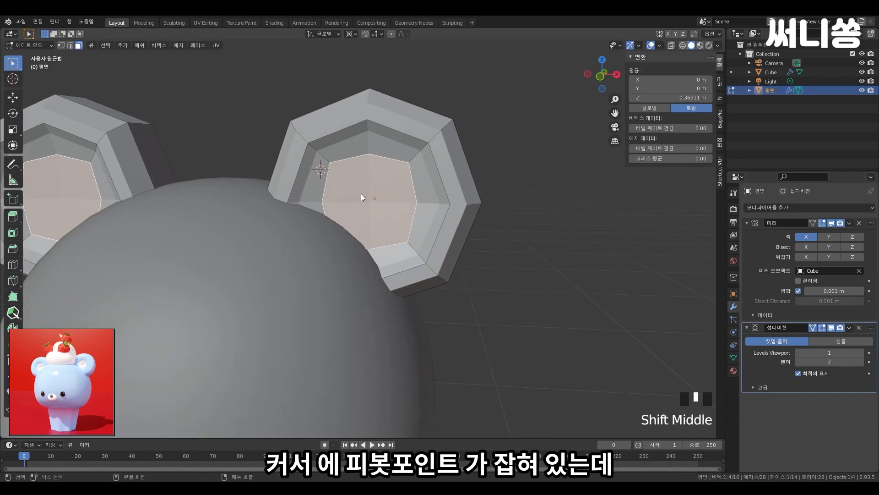
{"action": "left_click", "coordinate": [350, 34]}
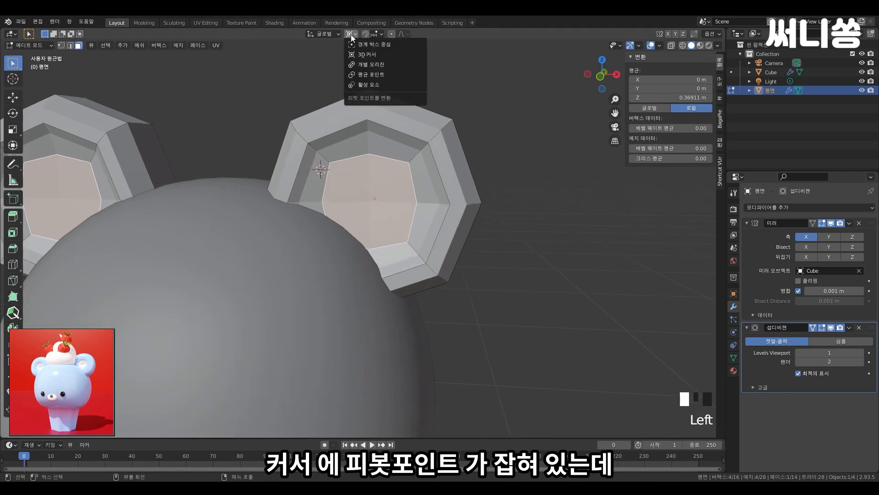
{"action": "left_click", "coordinate": [361, 64]}
{"action": "key", "text": "s"}
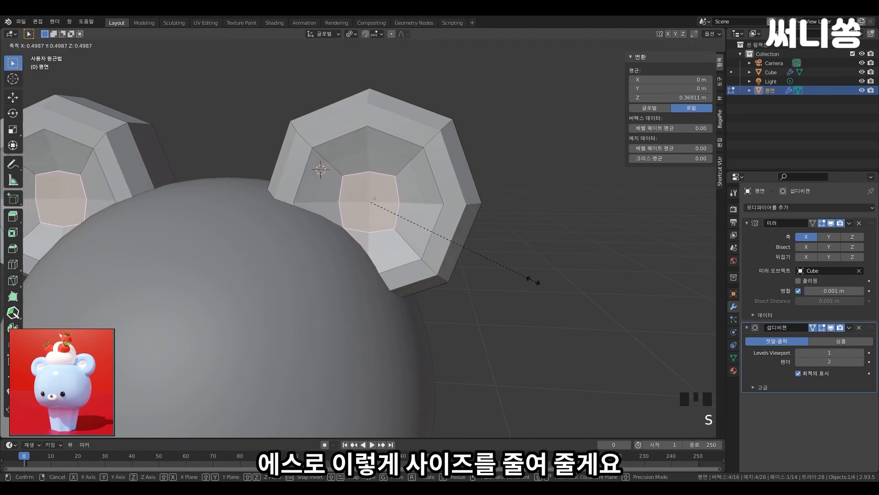
{"action": "left_click", "coordinate": [429, 227]}
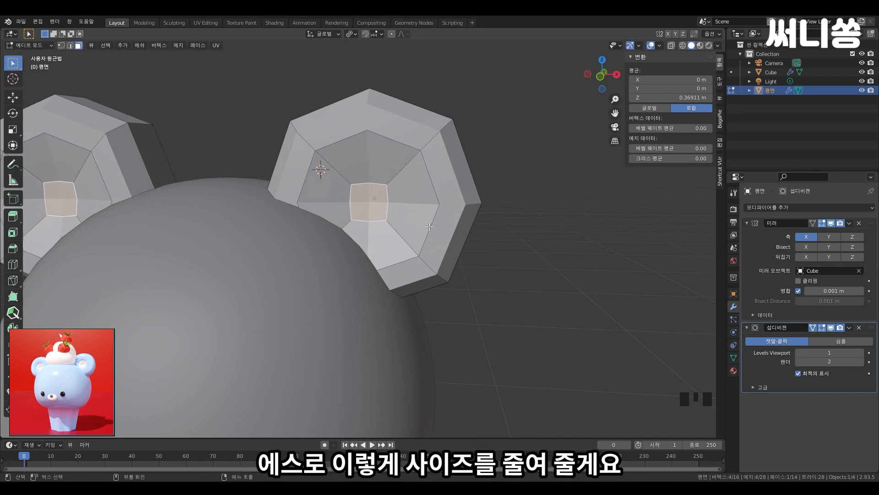
Inset the small recessed face, then move the new centre face along the Y axis deeper into the ear.
{"action": "key", "text": "i"}
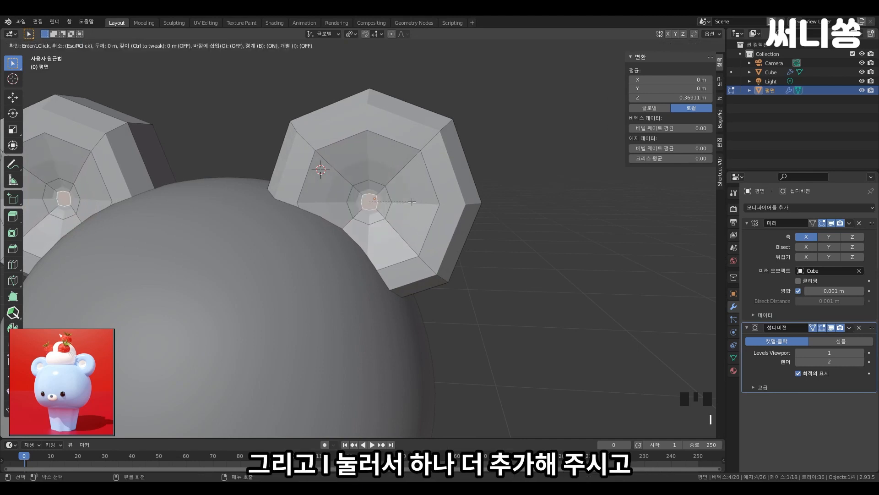
{"action": "left_click", "coordinate": [452, 203]}
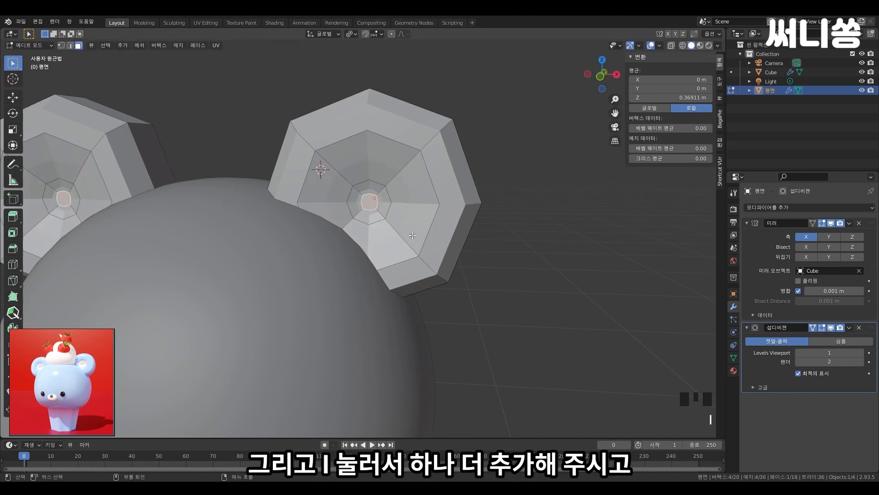
{"action": "left_click", "coordinate": [387, 214], "text": "alt"}
{"action": "left_click", "coordinate": [374, 207]}
{"action": "middle_click_drag", "start_coordinate": [374, 204], "coordinate": [374, 224]}
{"action": "key", "text": "g"}
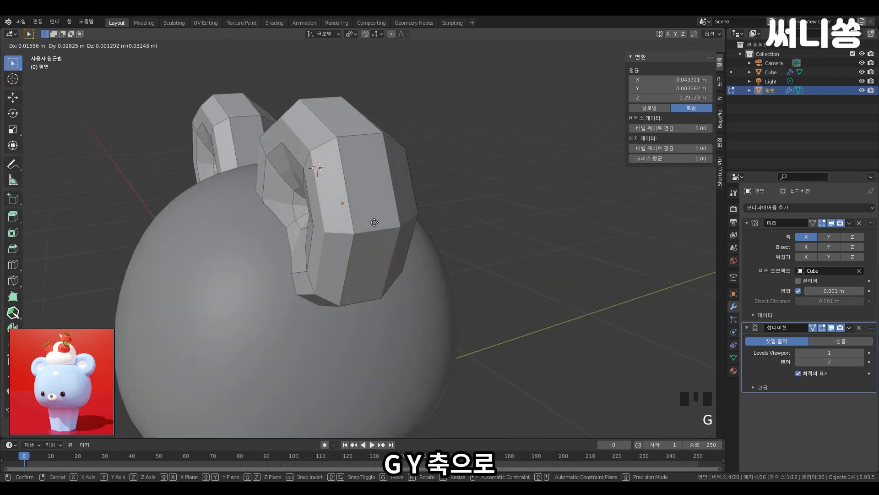
{"action": "key", "text": "y"}
{"action": "left_click", "coordinate": [377, 222]}
Scale the innermost ear face up to about 2.3 times its size and return to Object Mode.
{"action": "middle_click_drag", "start_coordinate": [377, 223], "coordinate": [402, 221]}
{"action": "key", "text": "s"}
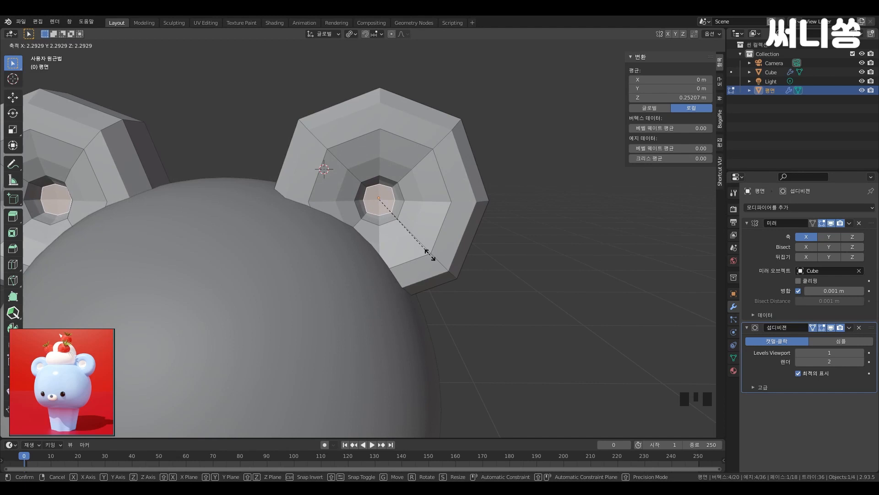
{"action": "left_click", "coordinate": [429, 255]}
{"action": "key", "text": "Tab"}
{"action": "left_click", "coordinate": [579, 311]}
{"action": "scroll", "coordinate": [449, 258], "scroll_direction": "down", "scroll_amount": 3}
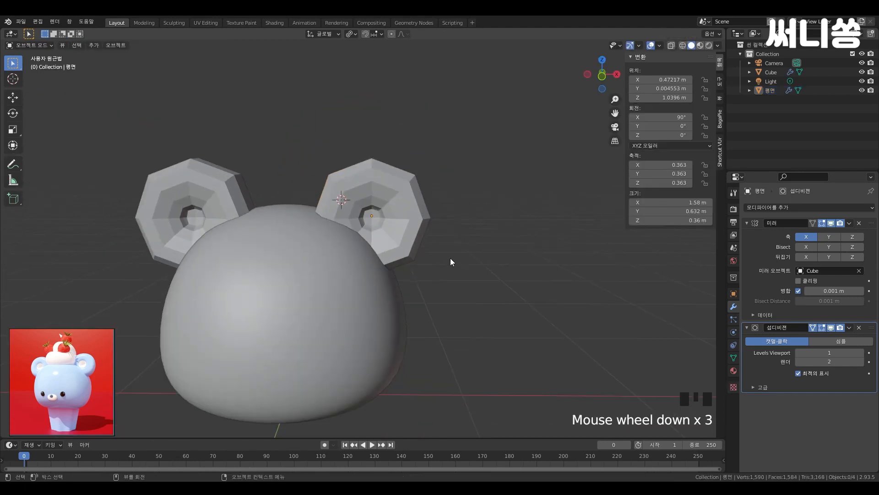
In Edit Mode, select the ring of faces around the innermost ear face and adjust its scale.
{"action": "middle_click_drag", "start_coordinate": [451, 262], "coordinate": [436, 225]}
{"action": "scroll", "coordinate": [419, 232], "scroll_direction": "up", "scroll_amount": 3}
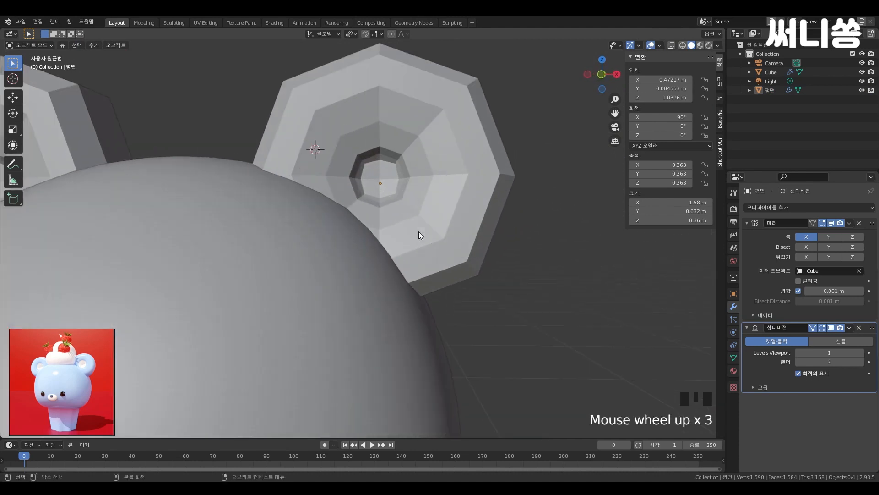
{"action": "scroll", "coordinate": [418, 231], "scroll_direction": "up", "scroll_amount": 1}
{"action": "key", "text": "Tab"}
{"action": "left_click", "coordinate": [415, 169], "text": "alt"}
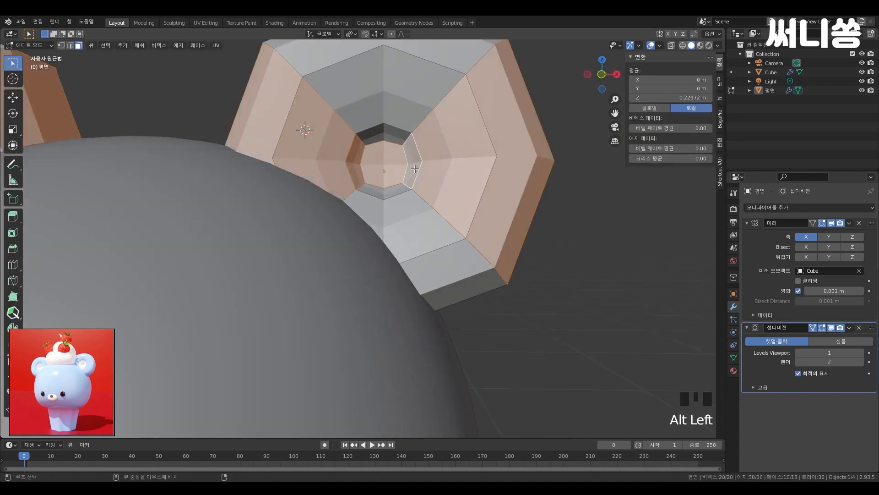
{"action": "left_click", "coordinate": [407, 140], "text": "alt"}
{"action": "key", "text": "s"}
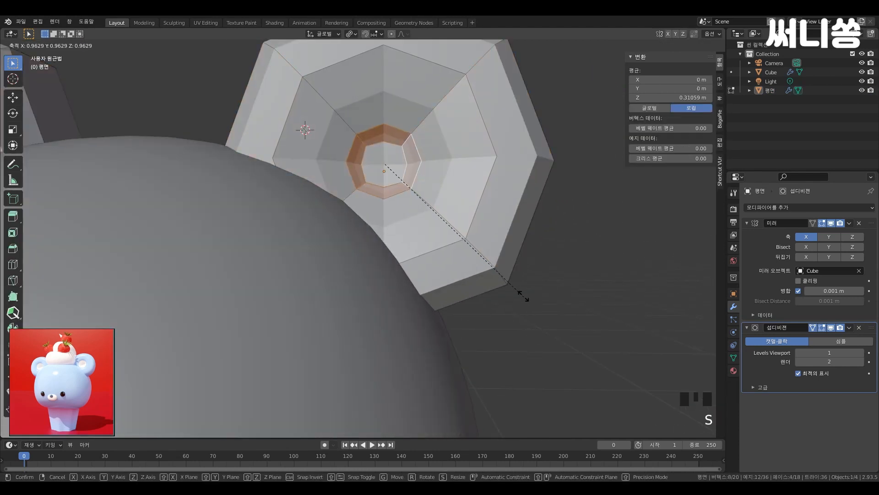
{"action": "left_click", "coordinate": [563, 307]}
Add the innermost face to the selected ring and scale them down together to about 0.9.
{"action": "scroll", "coordinate": [563, 307], "scroll_direction": "down", "scroll_amount": 3}
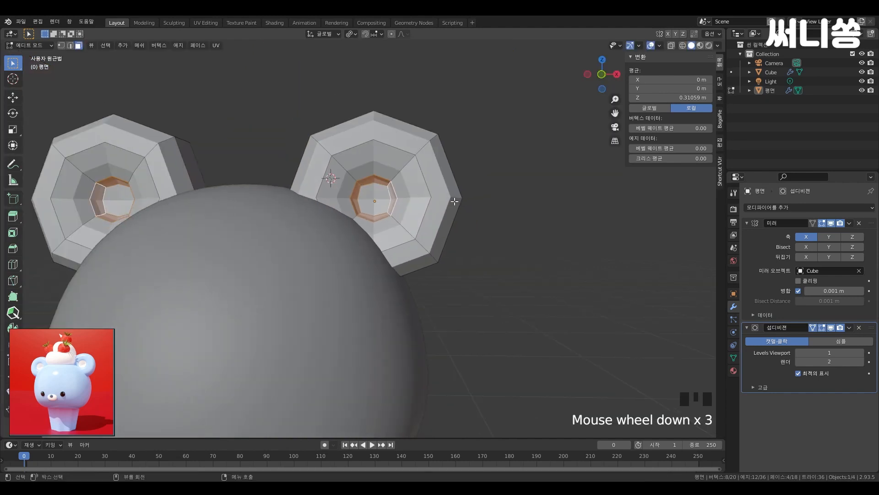
{"action": "middle_click_drag", "start_coordinate": [563, 308], "coordinate": [568, 298]}
{"action": "scroll", "coordinate": [568, 297], "scroll_direction": "up", "scroll_amount": 2}
{"action": "left_click", "coordinate": [388, 188], "text": "shift"}
{"action": "key", "text": "s"}
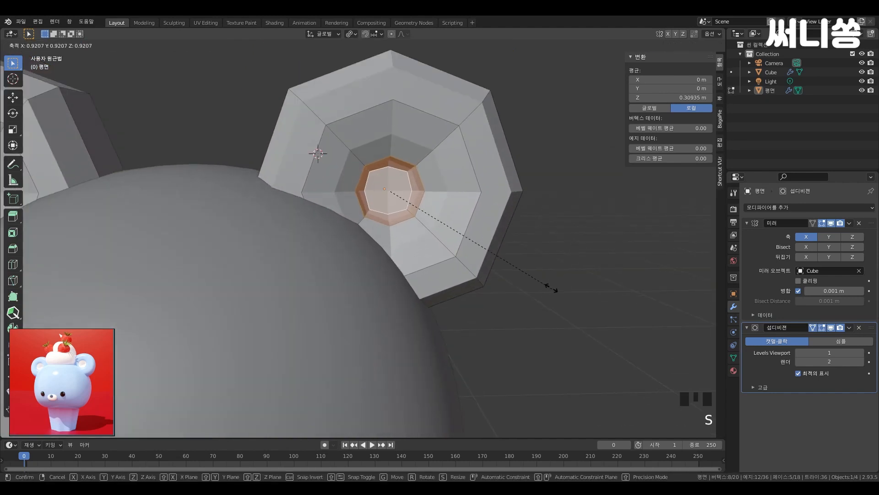
{"action": "left_click", "coordinate": [540, 282]}
Select only the innermost ear face, enlarge it slightly, and return to Object Mode with nothing selected.
{"action": "middle_click_drag", "start_coordinate": [466, 220], "coordinate": [443, 213]}
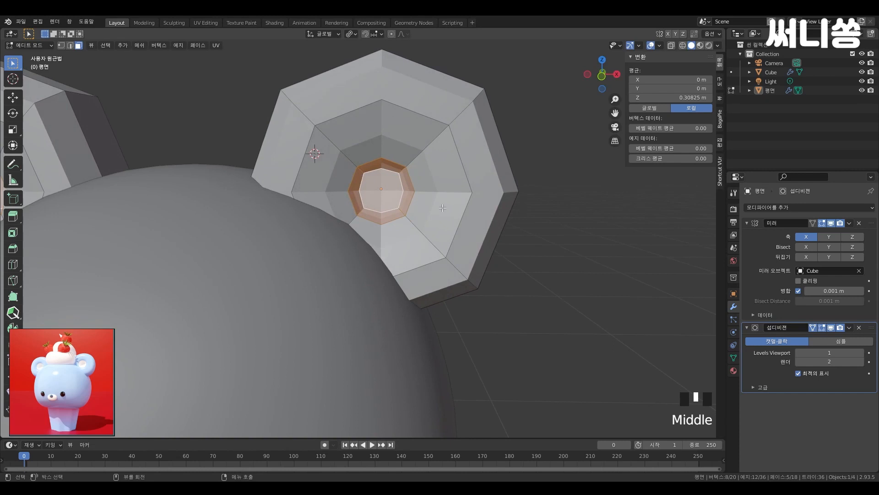
{"action": "left_click", "coordinate": [405, 204]}
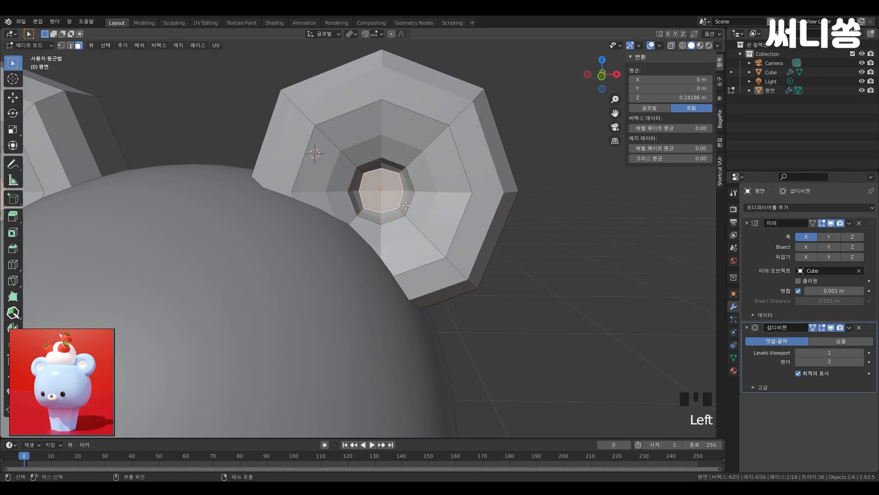
{"action": "key", "text": "s"}
{"action": "left_click", "coordinate": [411, 212]}
{"action": "mouse_move", "coordinate": [453, 220]}
{"action": "middle_mouse_down"}
{"action": "mouse_move", "coordinate": [386, 196]}
{"action": "mouse_move", "coordinate": [397, 216]}
{"action": "mouse_move", "coordinate": [460, 231]}
{"action": "middle_mouse_up"}
{"action": "key", "text": "Tab"}
{"action": "left_click", "coordinate": [562, 259]}
Select the ears object and examine the hollowed inner ears from several angles and distances.
{"action": "middle_click_drag", "start_coordinate": [493, 277], "coordinate": [370, 267]}
{"action": "scroll", "coordinate": [376, 267], "scroll_direction": "down", "scroll_amount": 2}
{"action": "scroll", "coordinate": [452, 227], "scroll_direction": "up", "scroll_amount": 2}
{"action": "left_click", "coordinate": [452, 228]}
{"action": "scroll", "coordinate": [447, 239], "scroll_direction": "up", "scroll_amount": 1}
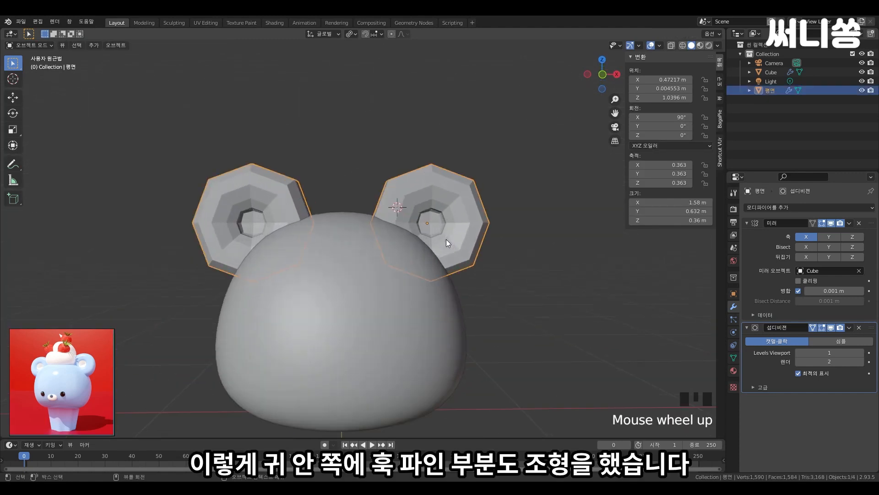
{"action": "middle_click_drag", "start_coordinate": [446, 239], "coordinate": [513, 249]}
{"action": "scroll", "coordinate": [492, 257], "scroll_direction": "down", "scroll_amount": 4}
{"action": "middle_click_drag", "start_coordinate": [488, 284], "coordinate": [457, 238]}
{"action": "scroll", "coordinate": [409, 323], "scroll_direction": "up", "scroll_amount": 5}
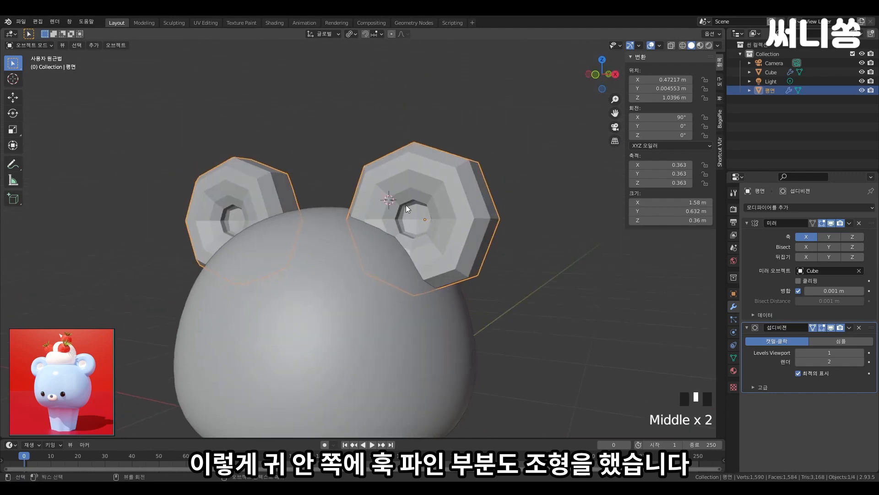
{"action": "scroll", "coordinate": [252, 296], "scroll_direction": "up", "scroll_amount": 1}
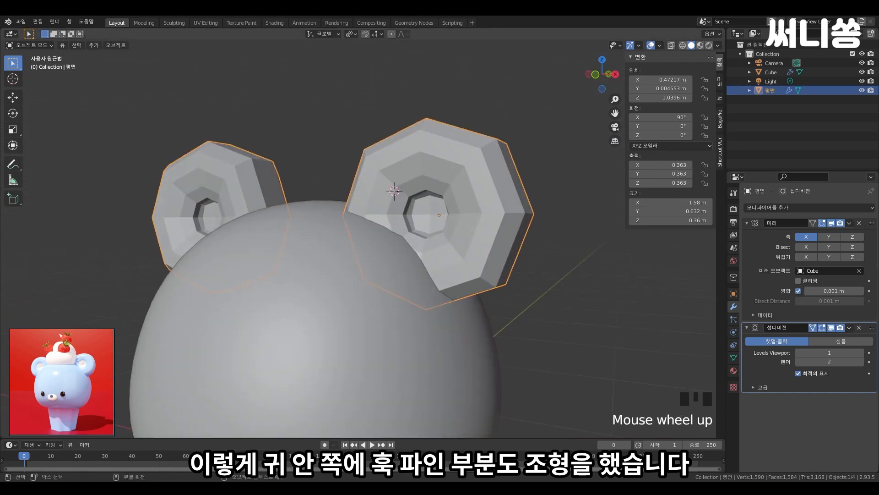
{"action": "scroll", "coordinate": [435, 211], "scroll_direction": "up", "scroll_amount": 2}
{"action": "middle_click_drag", "start_coordinate": [518, 195], "coordinate": [423, 187], "text": "shift"}
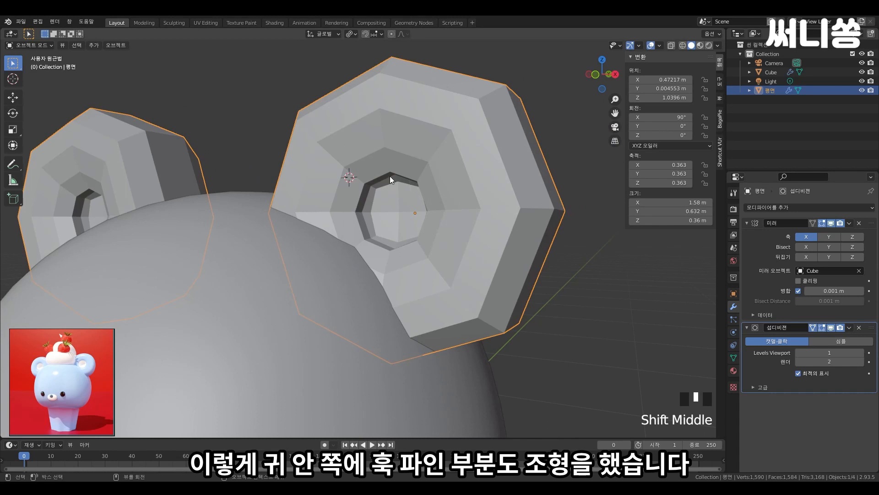
{"action": "scroll", "coordinate": [430, 220], "scroll_direction": "down", "scroll_amount": 3}
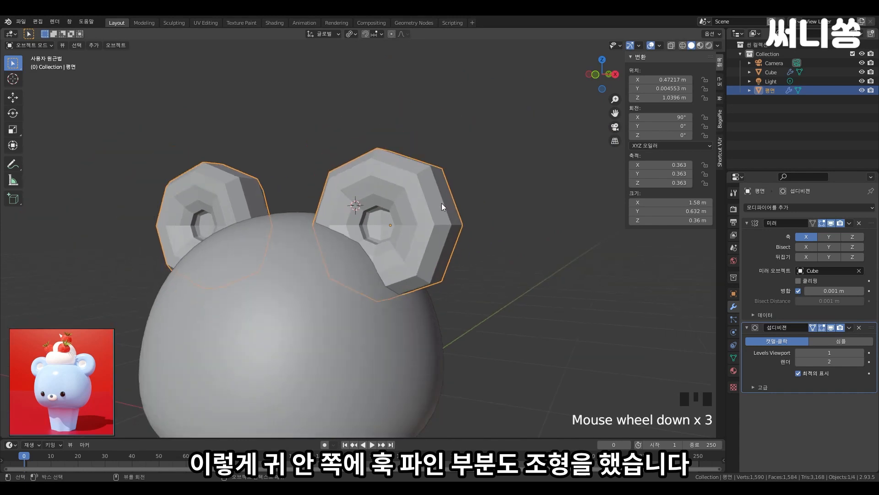
{"action": "middle_click_drag", "start_coordinate": [441, 203], "coordinate": [571, 262]}
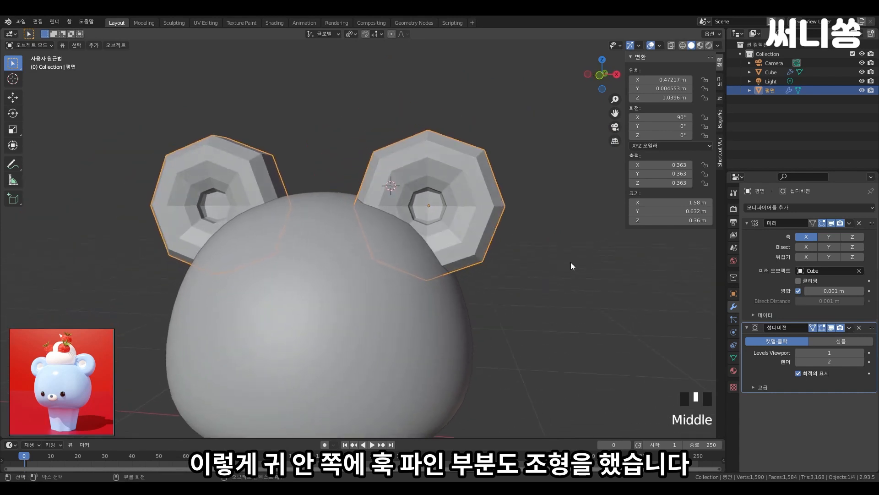
Inspect the ears' recessed faces in Edit Mode, then return to Object Mode and deselect everything.
{"action": "key", "text": "Tab"}
{"action": "scroll", "coordinate": [479, 213], "scroll_direction": "up", "scroll_amount": 1}
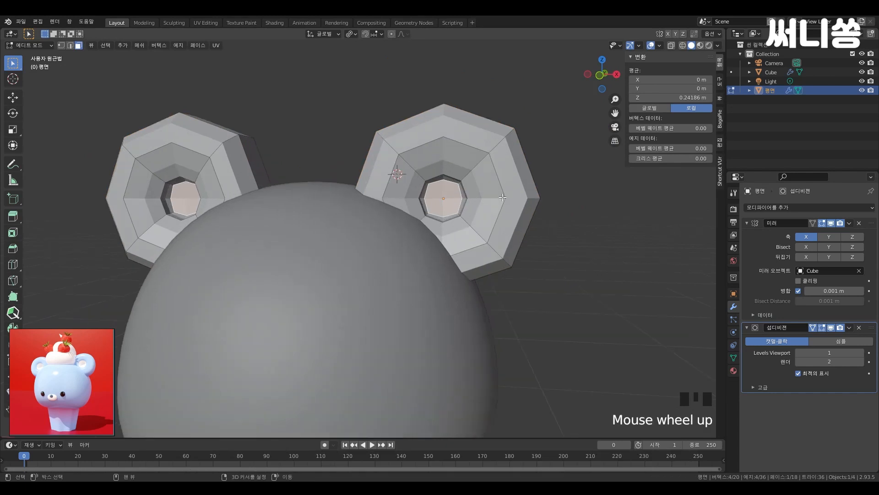
{"action": "middle_click_drag", "start_coordinate": [493, 197], "coordinate": [457, 204], "text": "shift"}
{"action": "scroll", "coordinate": [439, 189], "scroll_direction": "up", "scroll_amount": 1}
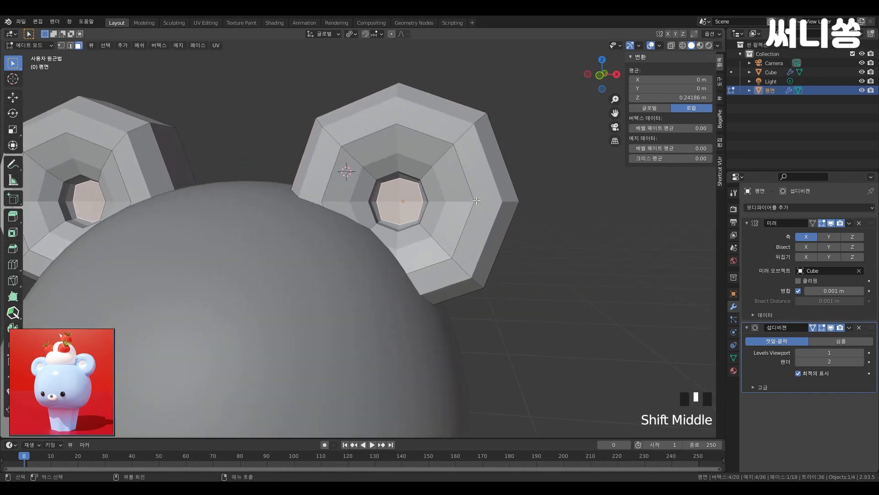
{"action": "scroll", "coordinate": [445, 209], "scroll_direction": "down", "scroll_amount": 2}
{"action": "middle_click_drag", "start_coordinate": [439, 206], "coordinate": [420, 185], "text": "shift"}
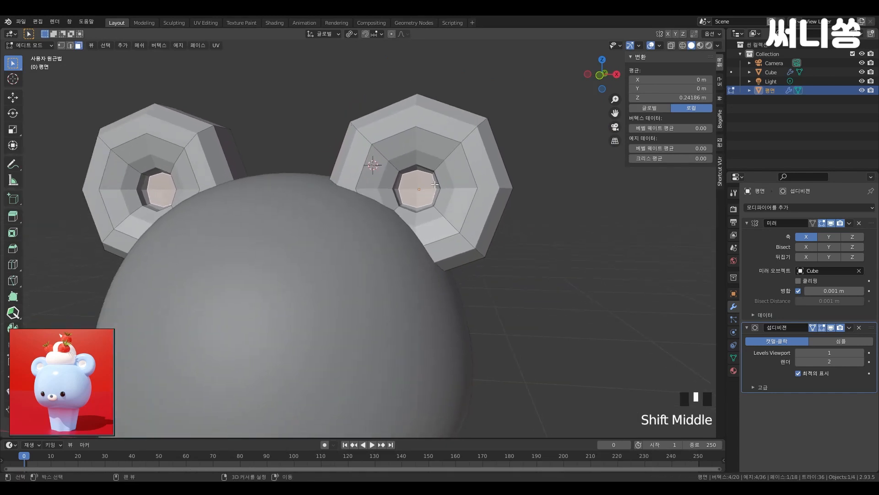
{"action": "scroll", "coordinate": [435, 184], "scroll_direction": "down", "scroll_amount": 1}
{"action": "middle_click_drag", "start_coordinate": [477, 212], "coordinate": [488, 206], "text": "shift"}
{"action": "scroll", "coordinate": [487, 205], "scroll_direction": "down", "scroll_amount": 1}
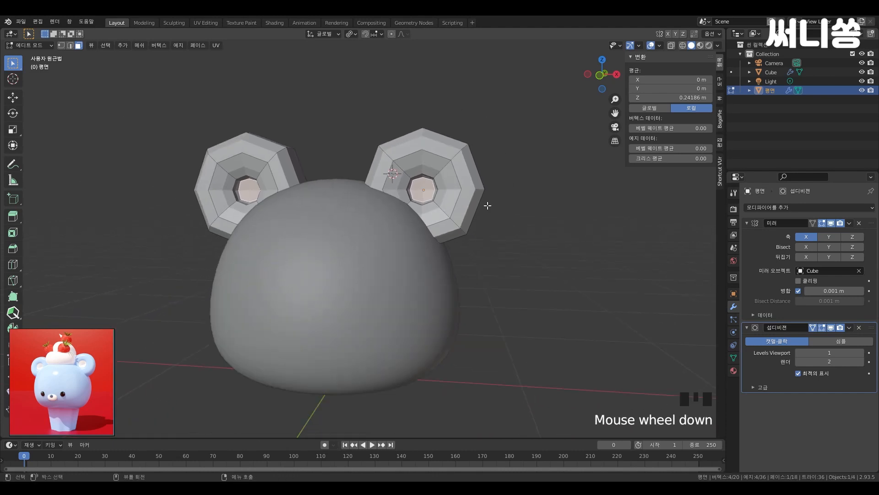
{"action": "middle_click_drag", "start_coordinate": [469, 247], "coordinate": [410, 220], "text": "shift"}
{"action": "scroll", "coordinate": [412, 223], "scroll_direction": "down", "scroll_amount": 1}
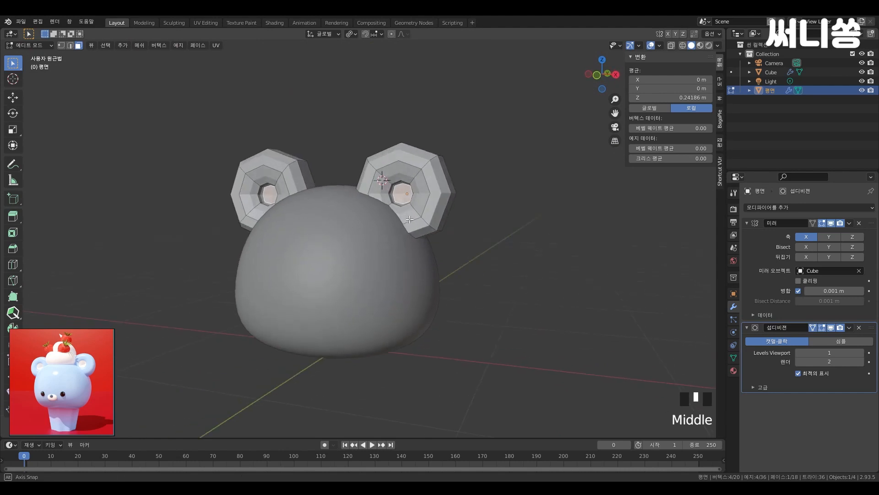
{"action": "key", "text": "Tab"}
{"action": "left_click", "coordinate": [508, 233]}
{"action": "scroll", "coordinate": [493, 233], "scroll_direction": "up", "scroll_amount": 3}
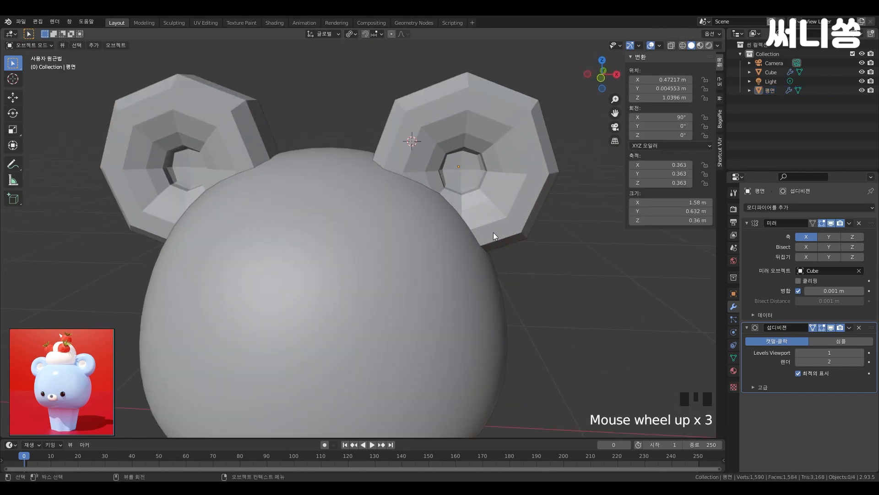
Select the mirrored ears object and apply smooth shading to it.
{"action": "scroll", "coordinate": [494, 201], "scroll_direction": "down", "scroll_amount": 1}
{"action": "left_click", "coordinate": [494, 202]}
{"action": "scroll", "coordinate": [492, 200], "scroll_direction": "down", "scroll_amount": 3}
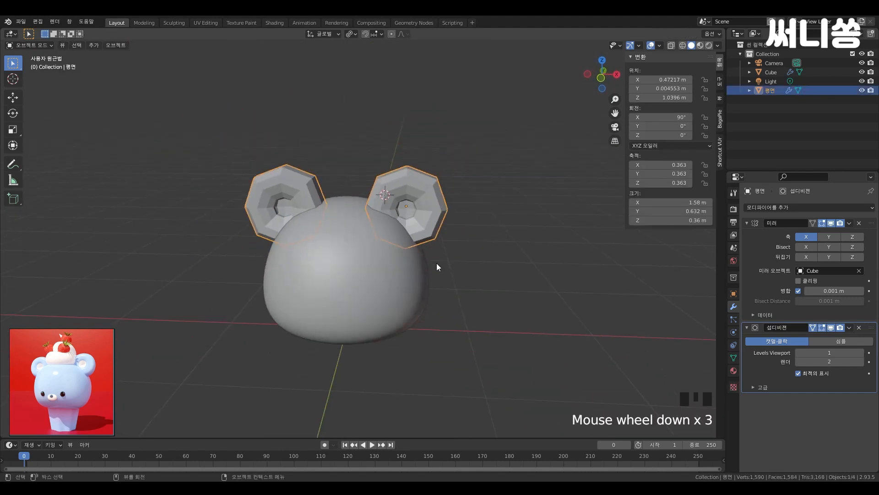
{"action": "middle_click_drag", "start_coordinate": [515, 256], "coordinate": [443, 234]}
{"action": "scroll", "coordinate": [440, 227], "scroll_direction": "up", "scroll_amount": 3}
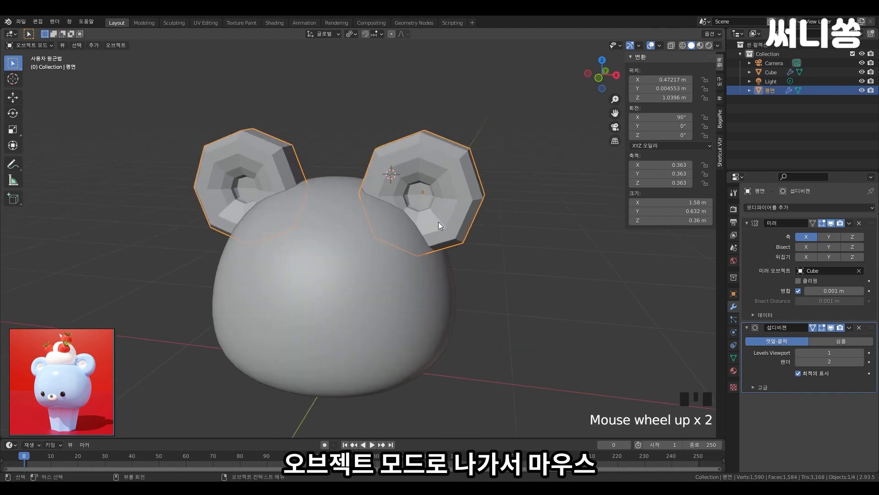
{"action": "right_click", "coordinate": [483, 154]}
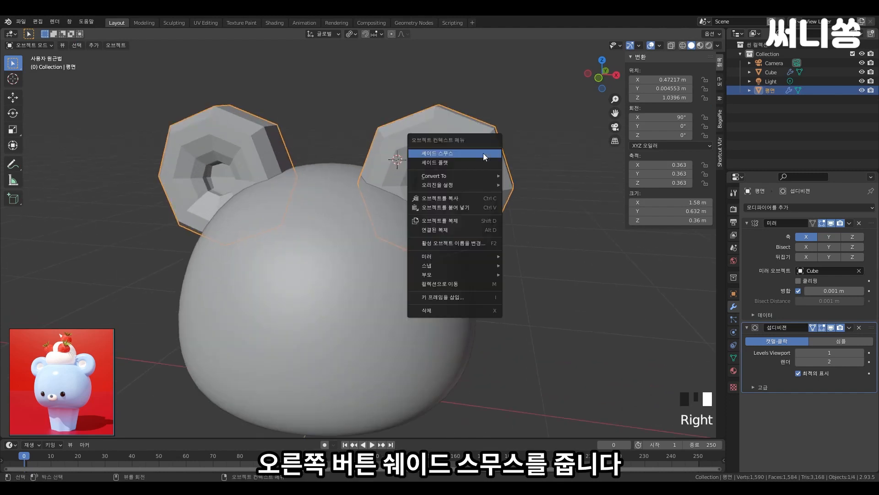
{"action": "left_click", "coordinate": [483, 153]}
{"action": "left_click", "coordinate": [554, 240]}
{"action": "left_click", "coordinate": [464, 155]}
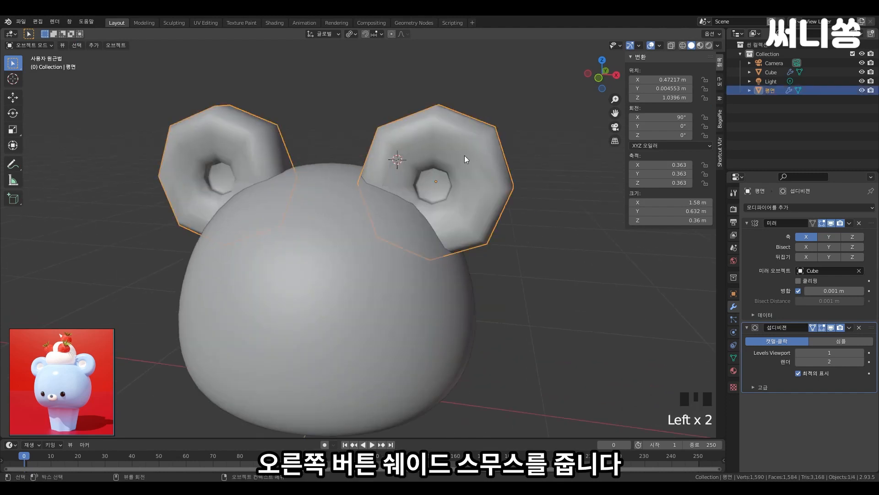
Raise the viewport level of the ears' Subdivision modifier to 3.
{"action": "key", "text": "Tab"}
{"action": "key", "text": "Tab"}
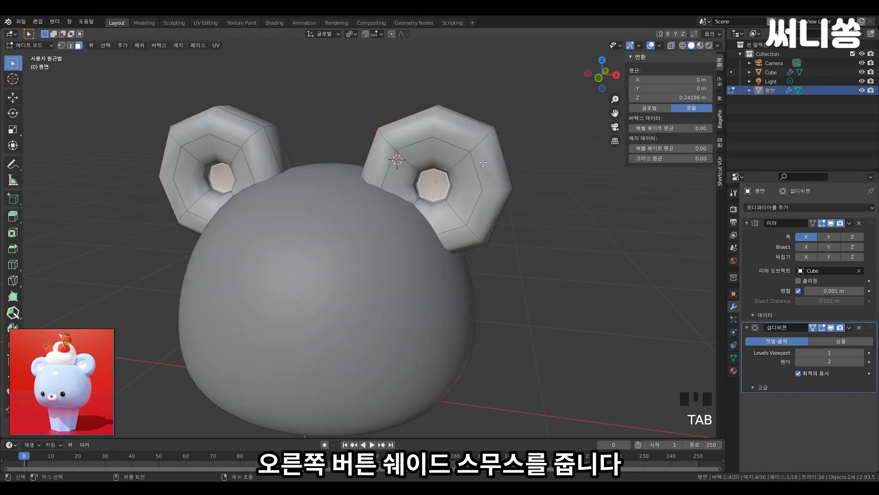
{"action": "left_click", "coordinate": [861, 353]}
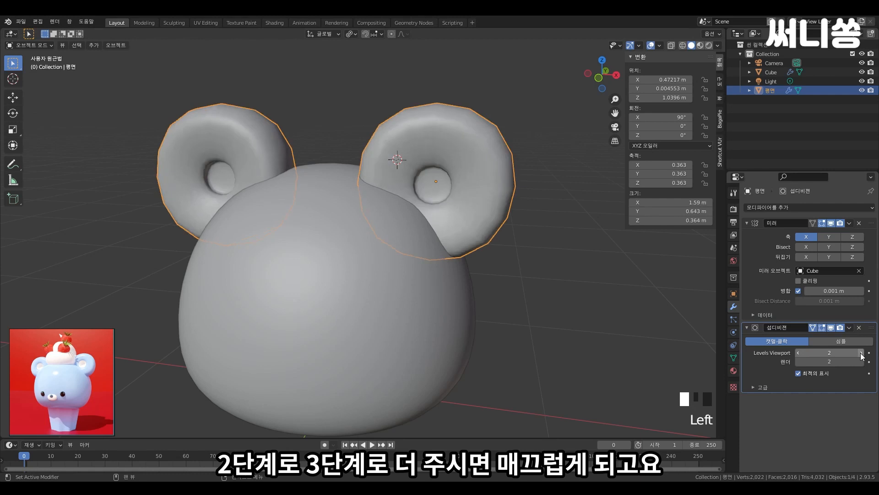
{"action": "scroll", "coordinate": [500, 219], "scroll_direction": "down", "scroll_amount": 3}
{"action": "middle_click_drag", "start_coordinate": [373, 221], "coordinate": [380, 218]}
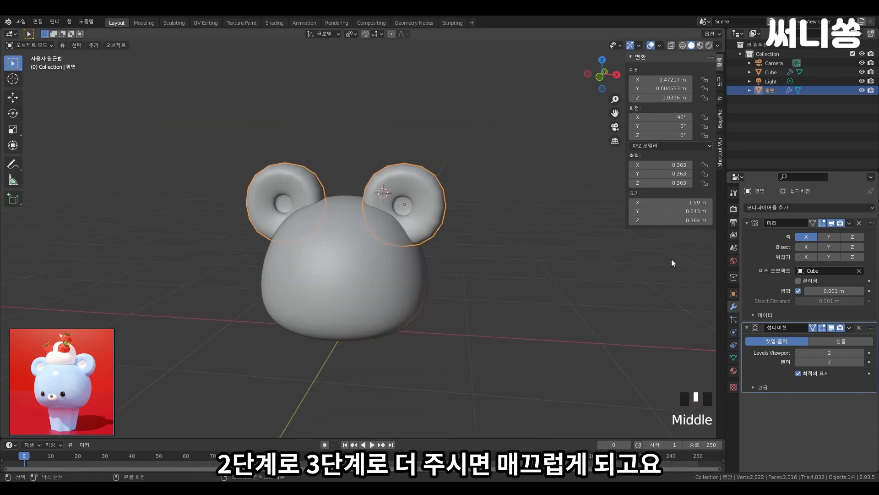
{"action": "left_click", "coordinate": [862, 354]}
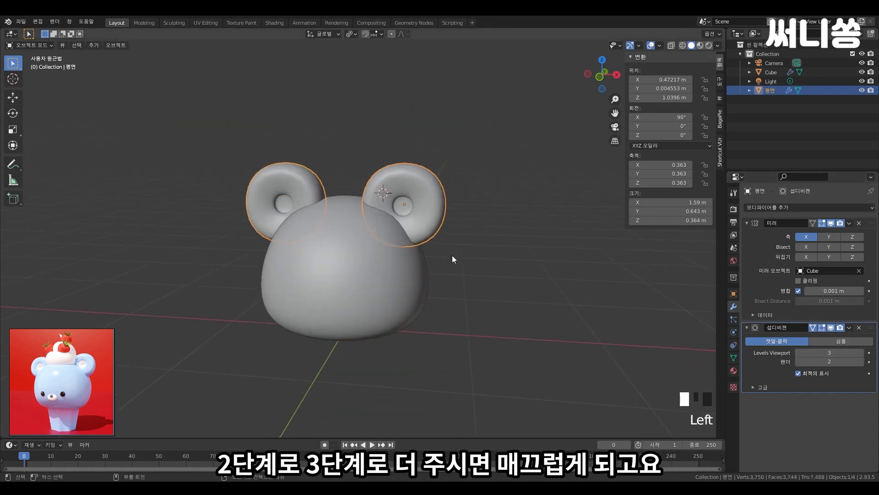
Examine the smoothed ears up close from the front and an angled side.
{"action": "key", "text": "Tab"}
{"action": "scroll", "coordinate": [444, 206], "scroll_direction": "up", "scroll_amount": 1}
{"action": "key", "text": "Tab"}
{"action": "mouse_move", "coordinate": [460, 214]}
{"action": "middle_mouse_down"}
{"action": "mouse_move", "coordinate": [386, 225]}
{"action": "mouse_move", "coordinate": [455, 224]}
{"action": "middle_mouse_up"}
{"action": "scroll", "coordinate": [455, 223], "scroll_direction": "up", "scroll_amount": 1}
{"action": "scroll", "coordinate": [393, 213], "scroll_direction": "up", "scroll_amount": 1}
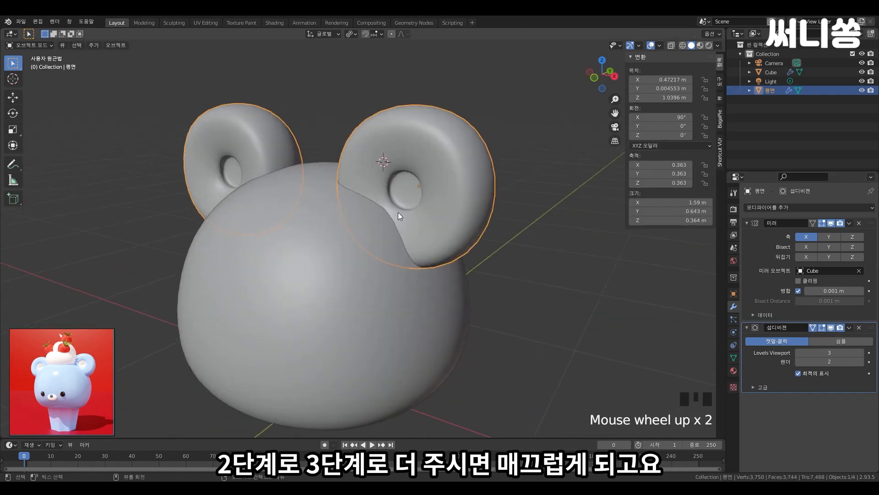
{"action": "middle_click_drag", "start_coordinate": [397, 213], "coordinate": [490, 231], "text": "shift"}
In Edit Mode, select the innermost ear face together with the ring of faces surrounding it.
{"action": "key", "text": "Tab"}
{"action": "scroll", "coordinate": [405, 210], "scroll_direction": "up", "scroll_amount": 1}
{"action": "scroll", "coordinate": [443, 232], "scroll_direction": "up", "scroll_amount": 1}
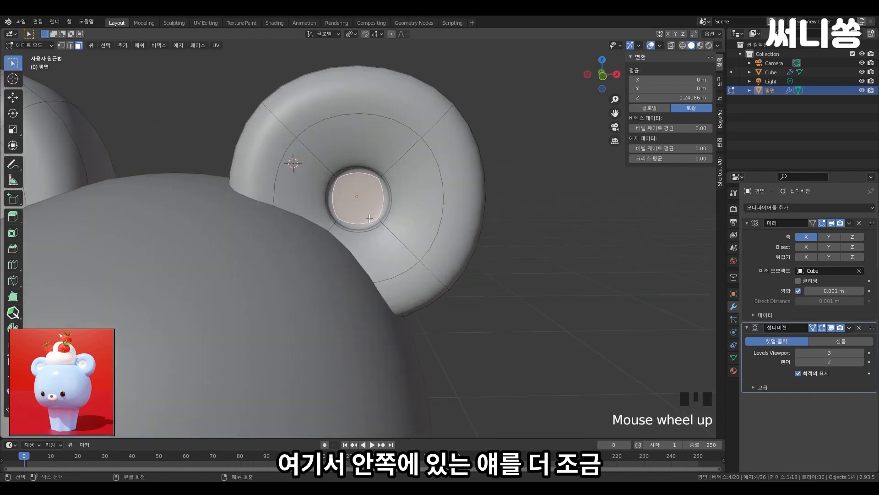
{"action": "scroll", "coordinate": [369, 219], "scroll_direction": "down", "scroll_amount": 2}
{"action": "middle_click_drag", "start_coordinate": [370, 219], "coordinate": [360, 236], "text": "shift"}
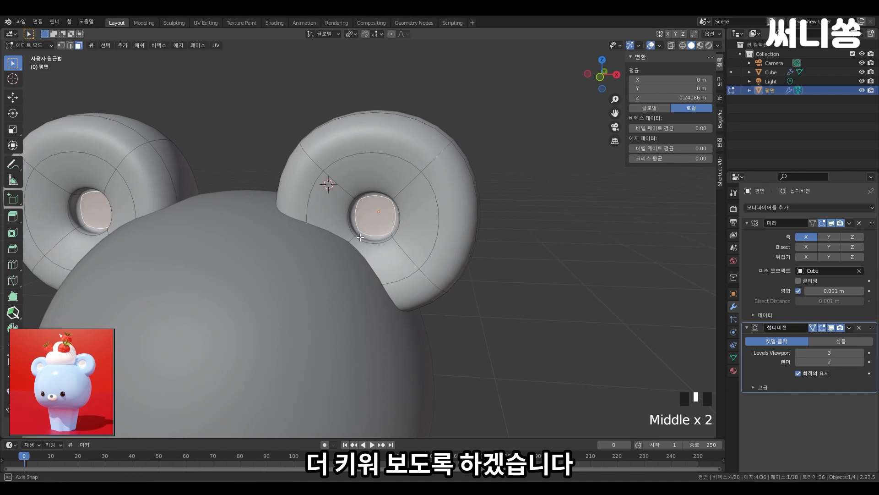
{"action": "scroll", "coordinate": [426, 243], "scroll_direction": "up", "scroll_amount": 1}
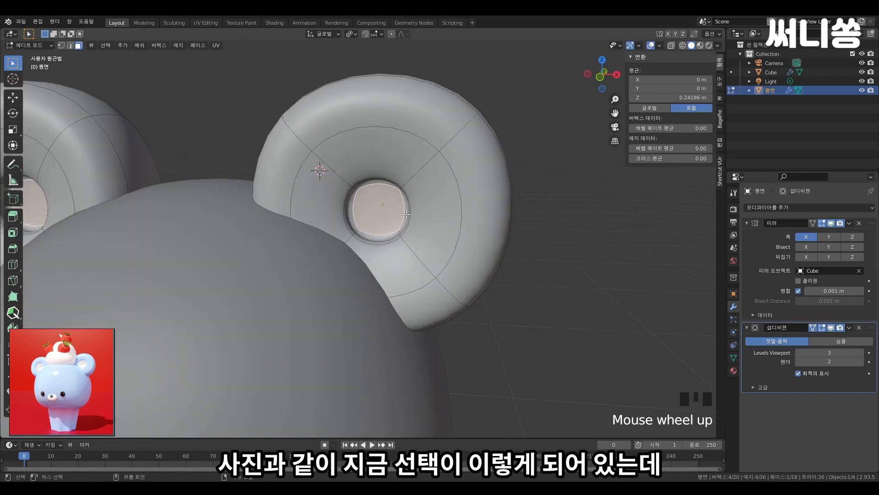
{"action": "middle_click_drag", "start_coordinate": [407, 214], "coordinate": [429, 213], "text": "shift"}
{"action": "left_click", "coordinate": [348, 194]}
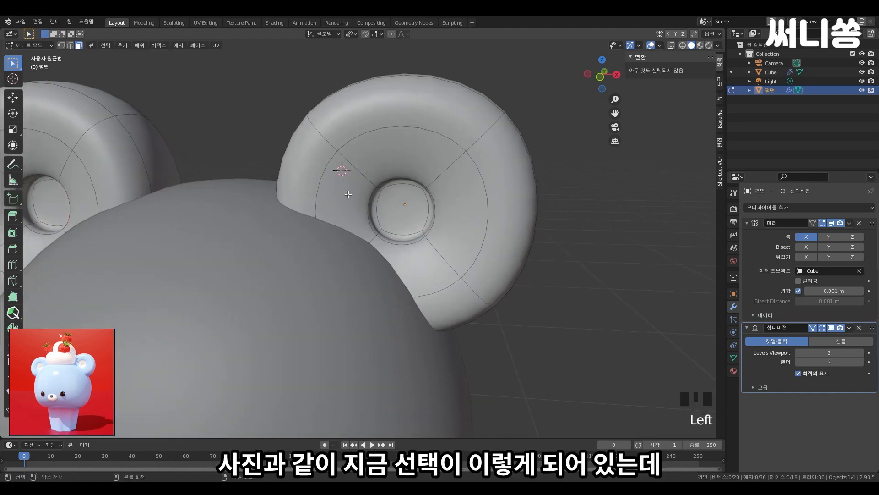
{"action": "left_click", "coordinate": [411, 209]}
{"action": "middle_click_drag", "start_coordinate": [443, 224], "coordinate": [383, 232]}
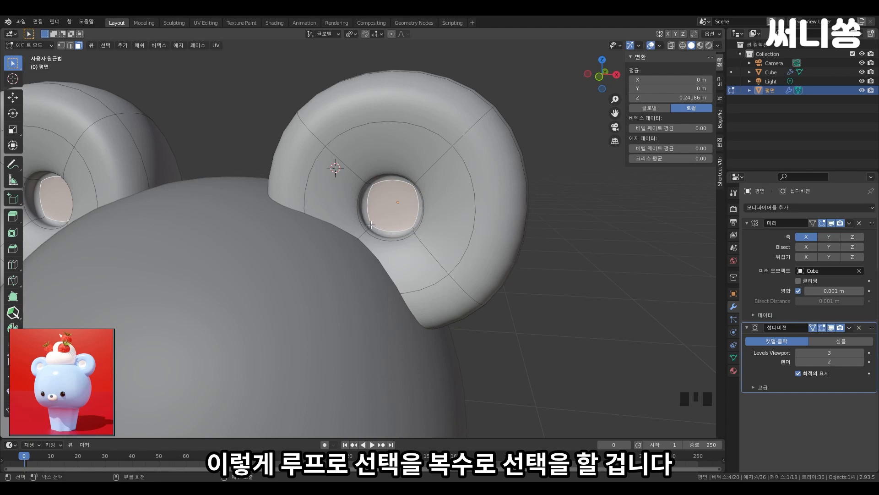
{"action": "middle_click_drag", "start_coordinate": [407, 236], "coordinate": [488, 271]}
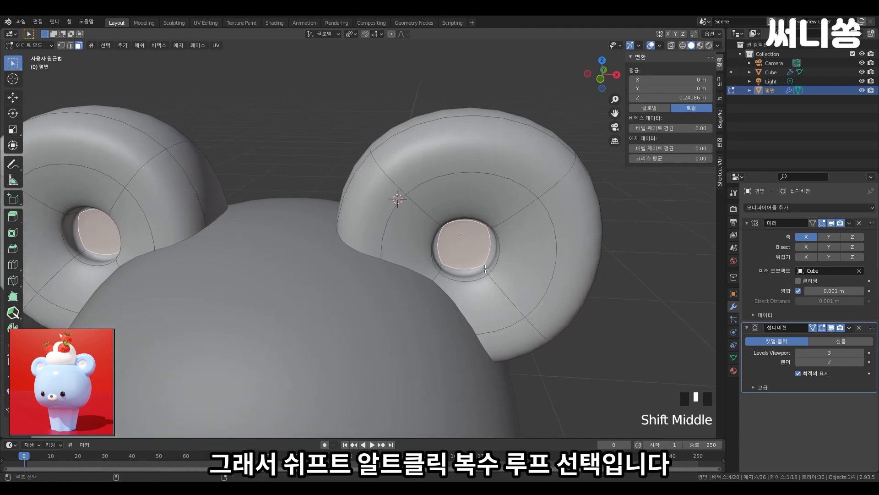
{"action": "left_click", "coordinate": [485, 269], "text": "alt+shift"}
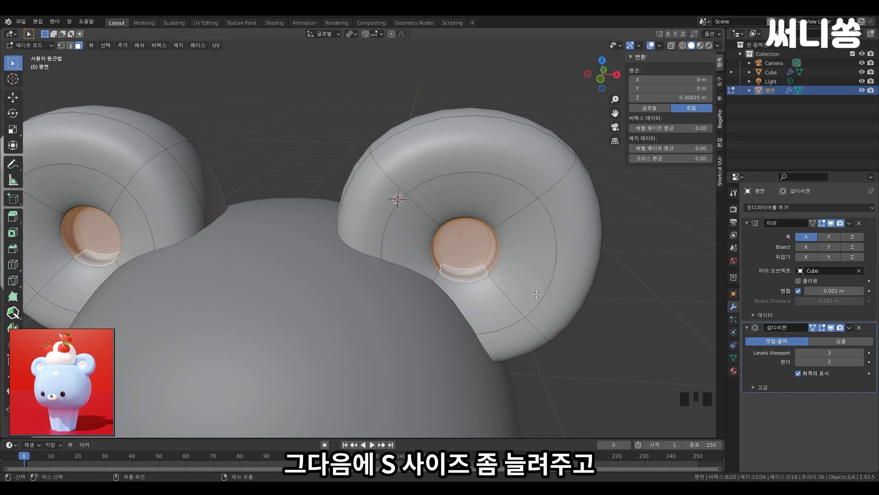
Scale the selected inner ear faces up slightly and return to Object Mode.
{"action": "middle_click_drag", "start_coordinate": [536, 295], "coordinate": [480, 286]}
{"action": "key", "text": "s"}
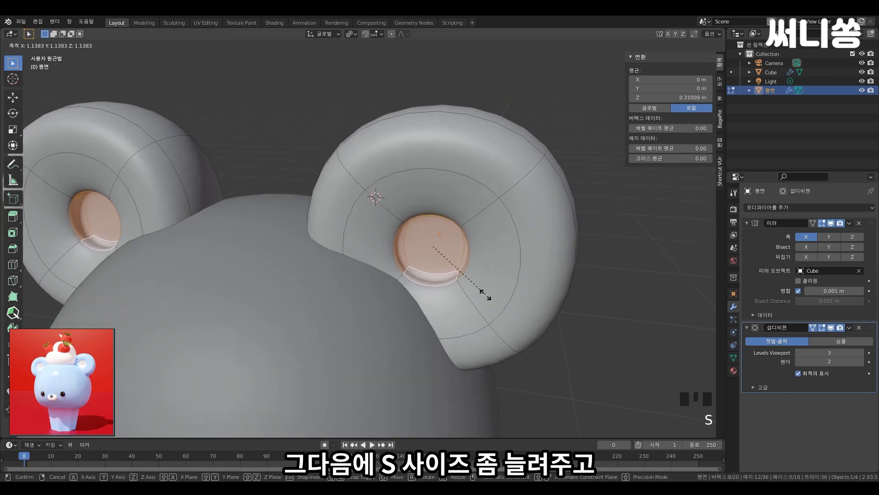
{"action": "left_click", "coordinate": [489, 298]}
{"action": "scroll", "coordinate": [472, 318], "scroll_direction": "down", "scroll_amount": 10}
{"action": "key", "text": "Tab"}
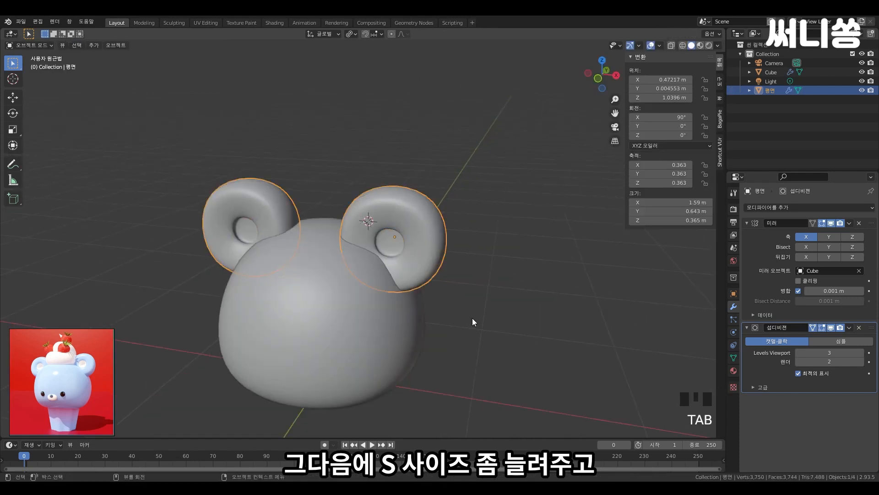
Examine the widened inner ears on the head from several angles, with the ears deselected.
{"action": "middle_click_drag", "start_coordinate": [472, 318], "coordinate": [480, 304]}
{"action": "scroll", "coordinate": [485, 298], "scroll_direction": "down", "scroll_amount": 2}
{"action": "scroll", "coordinate": [482, 298], "scroll_direction": "down", "scroll_amount": 2}
{"action": "scroll", "coordinate": [366, 210], "scroll_direction": "up", "scroll_amount": 3}
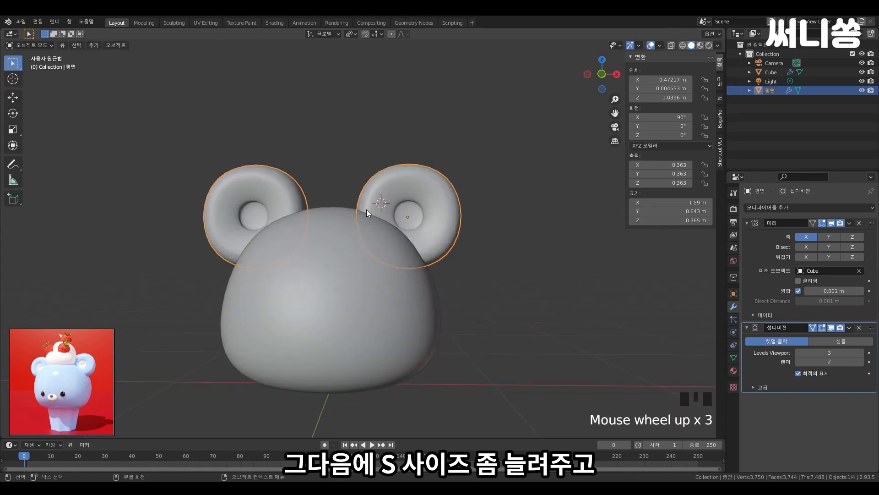
{"action": "middle_click_drag", "start_coordinate": [365, 275], "coordinate": [396, 287], "text": "shift"}
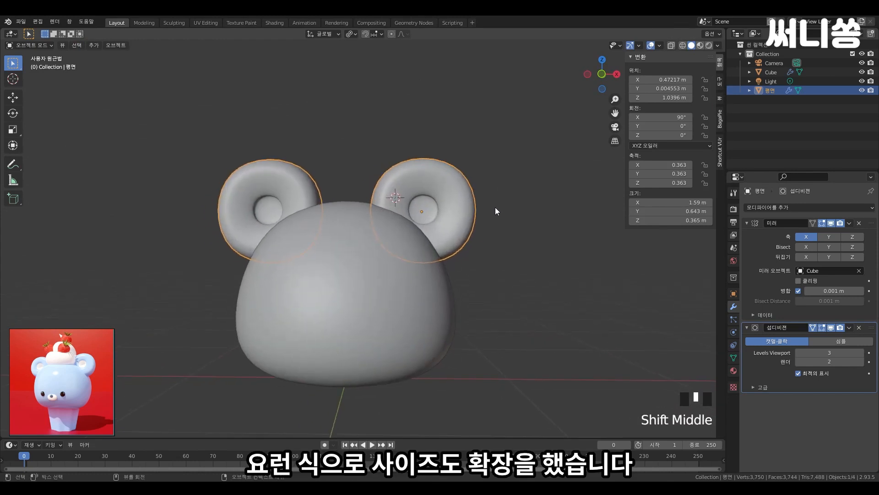
{"action": "middle_click_drag", "start_coordinate": [499, 213], "coordinate": [359, 246]}
{"action": "middle_click_drag", "start_coordinate": [440, 273], "coordinate": [483, 241]}
{"action": "left_click", "coordinate": [488, 272]}
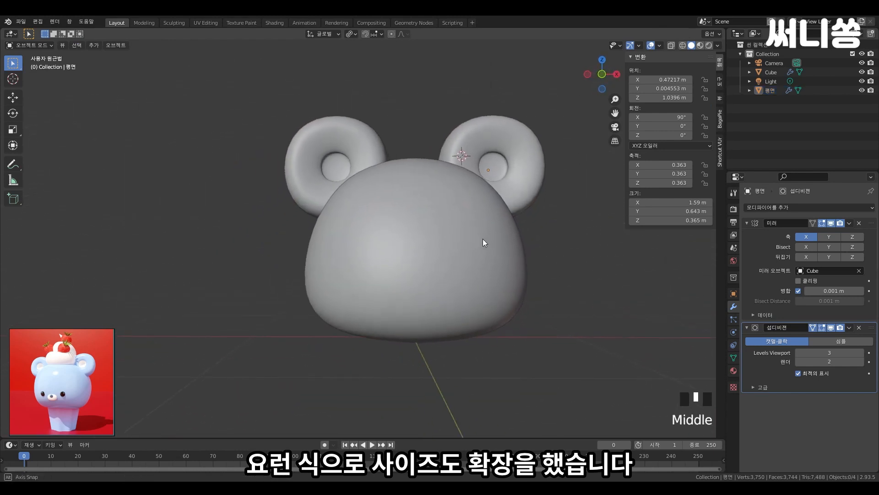
{"action": "scroll", "coordinate": [475, 250], "scroll_direction": "down", "scroll_amount": 4}
{"action": "scroll", "coordinate": [435, 269], "scroll_direction": "up", "scroll_amount": 3}
{"action": "middle_click_drag", "start_coordinate": [427, 269], "coordinate": [471, 222], "text": "shift"}
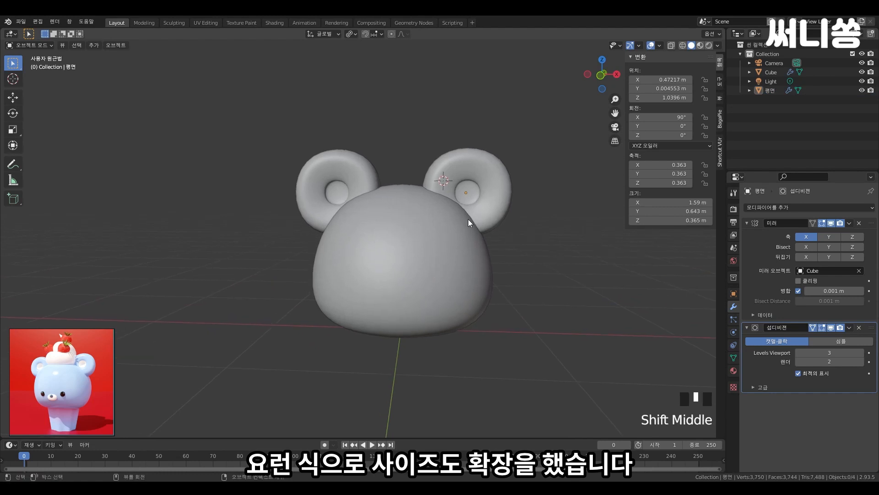
Move the mirrored ears slightly inward and down, to about X 0.455 m and Z 1.033 m.
{"action": "left_click", "coordinate": [478, 201]}
{"action": "key", "text": "g"}
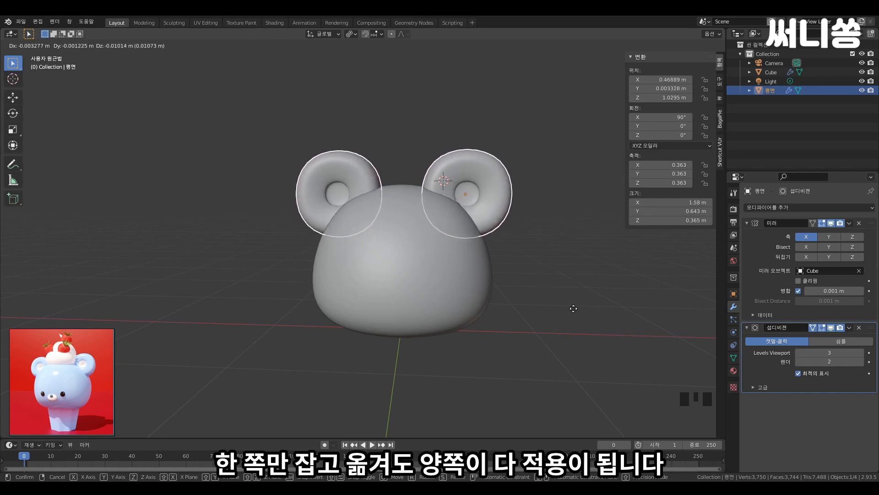
{"action": "left_click", "coordinate": [571, 312]}
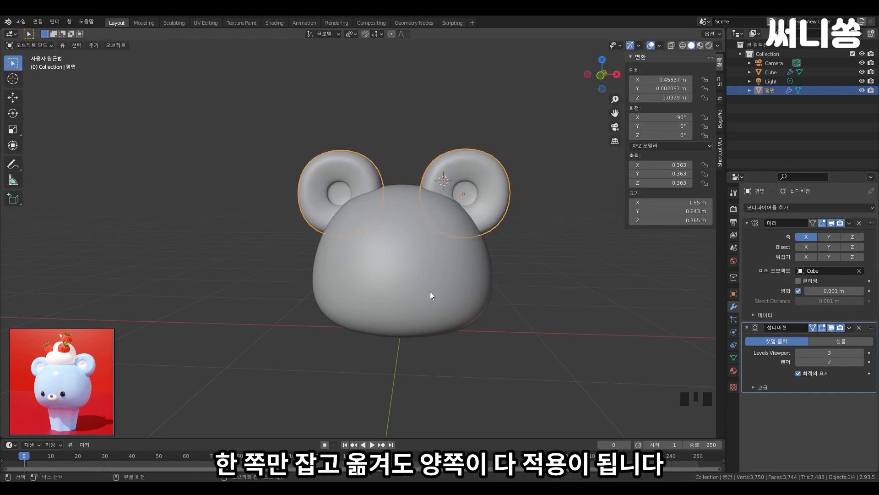
{"action": "middle_click_drag", "start_coordinate": [430, 295], "coordinate": [392, 188], "text": "shift"}
{"action": "middle_click_drag", "start_coordinate": [544, 239], "coordinate": [526, 244]}
{"action": "scroll", "coordinate": [525, 240], "scroll_direction": "up", "scroll_amount": 4}
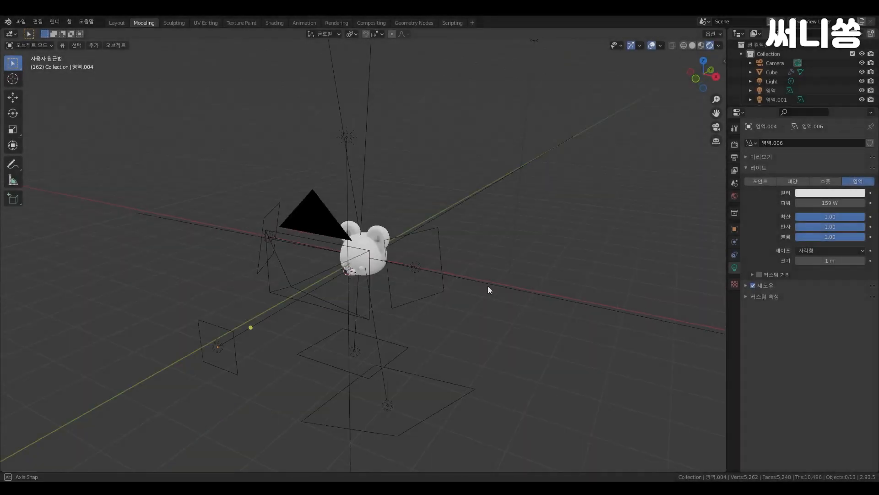
View the lit bear scene through the camera with rendered viewport shading.
{"action": "mouse_move", "coordinate": [488, 286]}
{"action": "middle_mouse_down"}
{"action": "mouse_move", "coordinate": [324, 318]}
{"action": "mouse_move", "coordinate": [387, 296]}
{"action": "mouse_move", "coordinate": [407, 318]}
{"action": "middle_mouse_up"}
{"action": "left_click", "coordinate": [703, 46]}
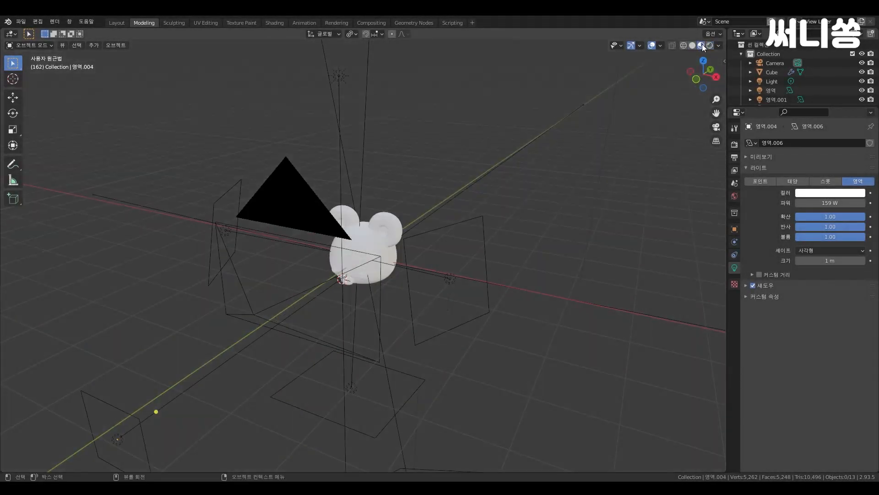
{"action": "left_click", "coordinate": [709, 45]}
{"action": "middle_click_drag", "start_coordinate": [303, 326], "coordinate": [339, 328]}
{"action": "key", "text": "grave"}
{"action": "left_click", "coordinate": [274, 196]}
{"action": "scroll", "coordinate": [553, 260], "scroll_direction": "up", "scroll_amount": 1}
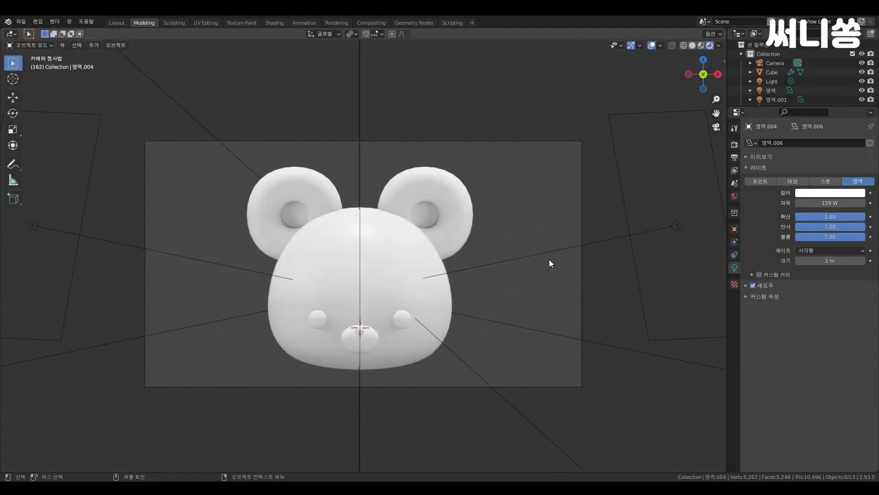
Give the head's material a pink base color and assign the same material to the ears.
{"action": "left_click", "coordinate": [433, 261]}
{"action": "left_click", "coordinate": [735, 306]}
{"action": "left_click", "coordinate": [835, 276]}
{"action": "left_click_drag", "start_coordinate": [821, 194], "coordinate": [819, 189]}
{"action": "left_click", "coordinate": [447, 220]}
{"action": "left_click", "coordinate": [751, 182]}
{"action": "left_click", "coordinate": [770, 204]}
Create a new material for the eyes with a black base color.
{"action": "left_click", "coordinate": [402, 319]}
{"action": "left_click", "coordinate": [820, 181]}
{"action": "left_click", "coordinate": [835, 276]}
{"action": "left_click_drag", "start_coordinate": [858, 151], "coordinate": [858, 211]}
Create a separate white material for the muzzle and assign the eyes' black material to the nose.
{"action": "left_click", "coordinate": [360, 344]}
{"action": "left_click", "coordinate": [750, 181]}
{"action": "left_click", "coordinate": [820, 181]}
{"action": "left_click", "coordinate": [835, 276]}
{"action": "left_click", "coordinate": [360, 328]}
{"action": "left_click", "coordinate": [750, 181]}
{"action": "left_click", "coordinate": [769, 204]}
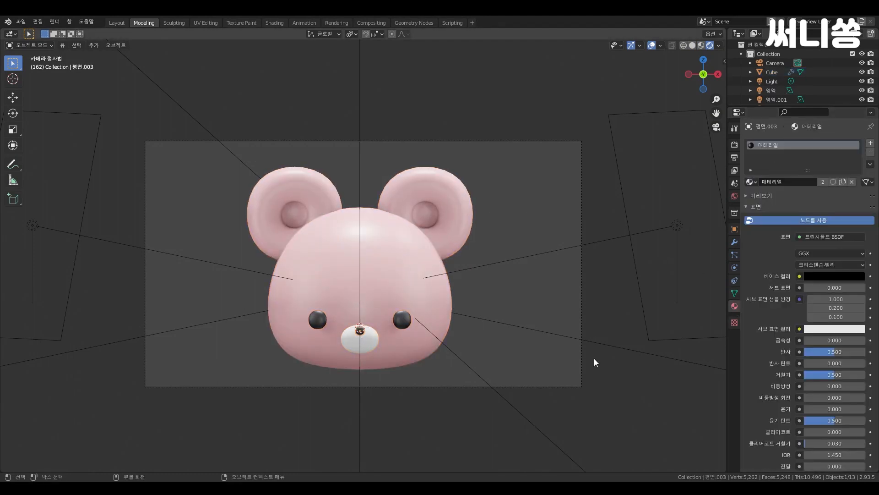
Set the pink head material's specular to 0.189, roughness to 0.459, clearcoat to 0.926 and clearcoat roughness to 0.474.
{"action": "left_click", "coordinate": [430, 316]}
{"action": "scroll", "coordinate": [832, 338], "scroll_direction": "down", "scroll_amount": 2}
{"action": "left_click_drag", "start_coordinate": [832, 338], "coordinate": [826, 338]}
{"action": "scroll", "coordinate": [815, 367], "scroll_direction": "down", "scroll_amount": 1}
{"action": "left_click_drag", "start_coordinate": [806, 388], "coordinate": [856, 388]}
{"action": "left_click_drag", "start_coordinate": [806, 377], "coordinate": [860, 377]}
{"action": "left_click_drag", "start_coordinate": [856, 388], "coordinate": [833, 388]}
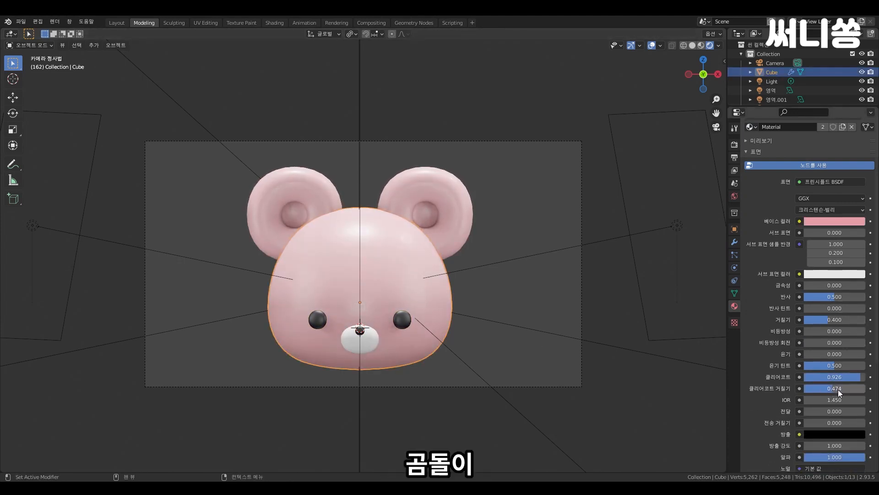
{"action": "left_click_drag", "start_coordinate": [829, 320], "coordinate": [816, 296]}
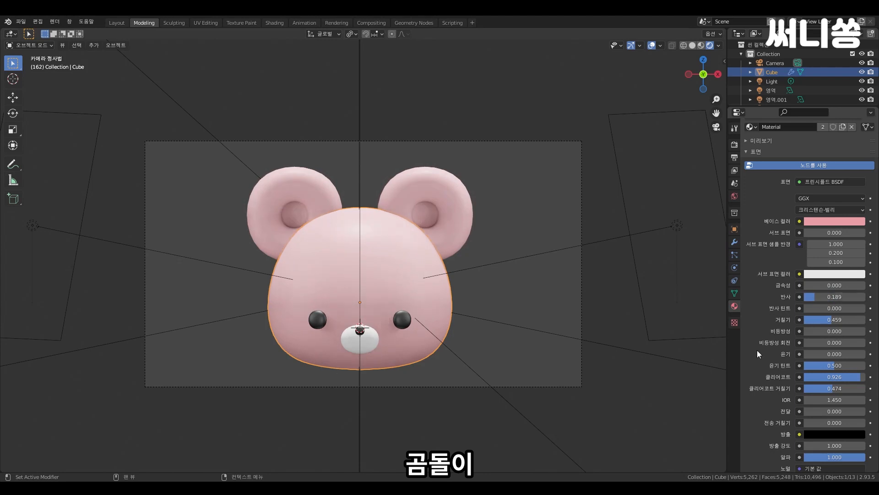
{"action": "left_click", "coordinate": [585, 309]}
Set the eyes' material to metallic 0.741, specular 0, roughness 0.567, sheen 0.719, clearcoat 0.822 and clearcoat roughness 0.089.
{"action": "left_click", "coordinate": [403, 320]}
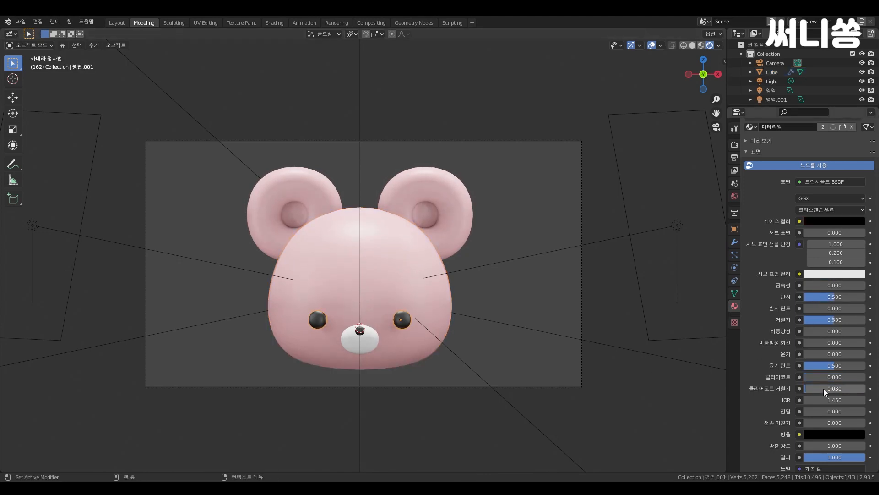
{"action": "left_click_drag", "start_coordinate": [834, 296], "coordinate": [854, 296]}
{"action": "mouse_move", "coordinate": [807, 377]}
{"action": "left_mouse_down"}
{"action": "mouse_move", "coordinate": [855, 385]}
{"action": "mouse_move", "coordinate": [809, 388]}
{"action": "left_mouse_up"}
{"action": "left_click_drag", "start_coordinate": [827, 354], "coordinate": [847, 353]}
{"action": "left_click_drag", "start_coordinate": [834, 296], "coordinate": [849, 285]}
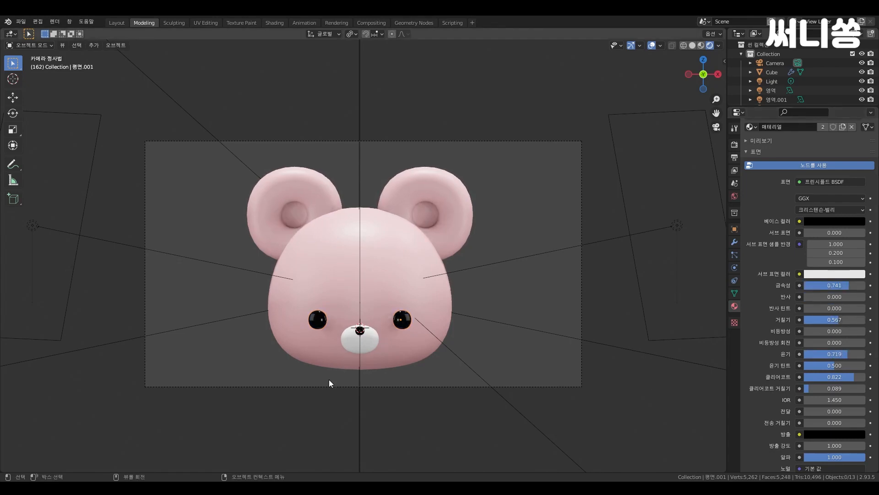
{"action": "left_click", "coordinate": [330, 383]}
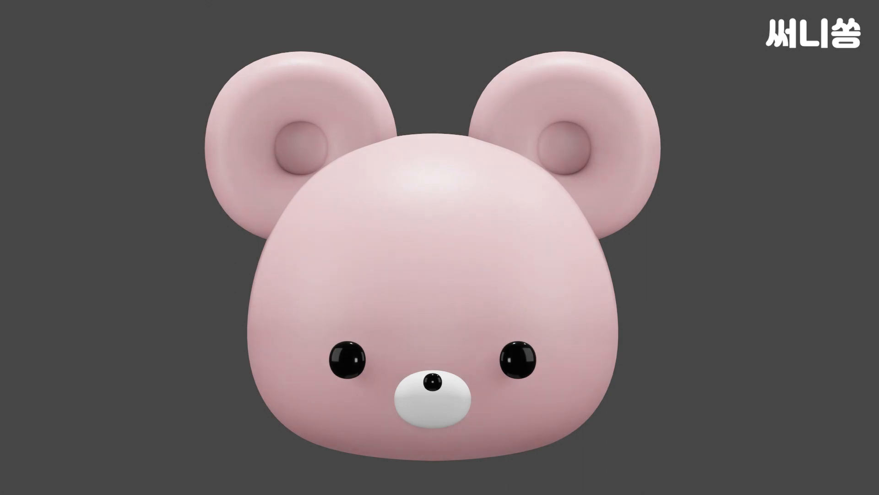
Enter Edit Mode on the head mesh and select its large front face.
{"action": "scroll", "coordinate": [423, 288], "scroll_direction": "down", "scroll_amount": 1}
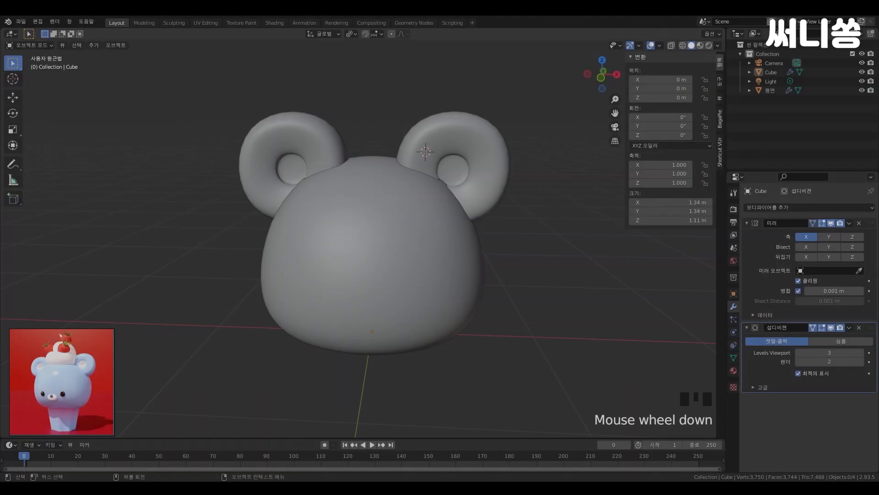
{"action": "middle_click_drag", "start_coordinate": [426, 274], "coordinate": [468, 342]}
{"action": "left_click", "coordinate": [414, 300]}
{"action": "middle_click_drag", "start_coordinate": [423, 217], "coordinate": [524, 320], "text": "shift"}
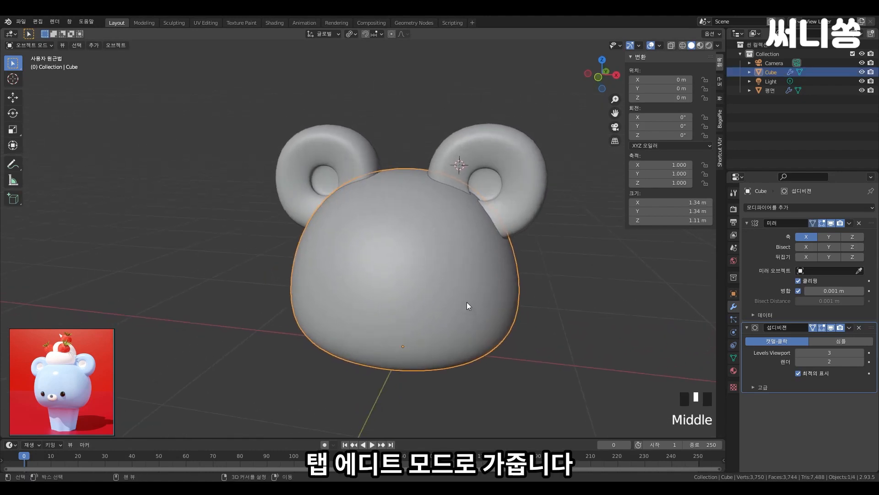
{"action": "key", "text": "Tab"}
{"action": "middle_click_drag", "start_coordinate": [459, 291], "coordinate": [395, 304], "text": "shift"}
{"action": "scroll", "coordinate": [401, 295], "scroll_direction": "up", "scroll_amount": 2}
{"action": "left_click", "coordinate": [467, 284]}
{"action": "left_click", "coordinate": [416, 229]}
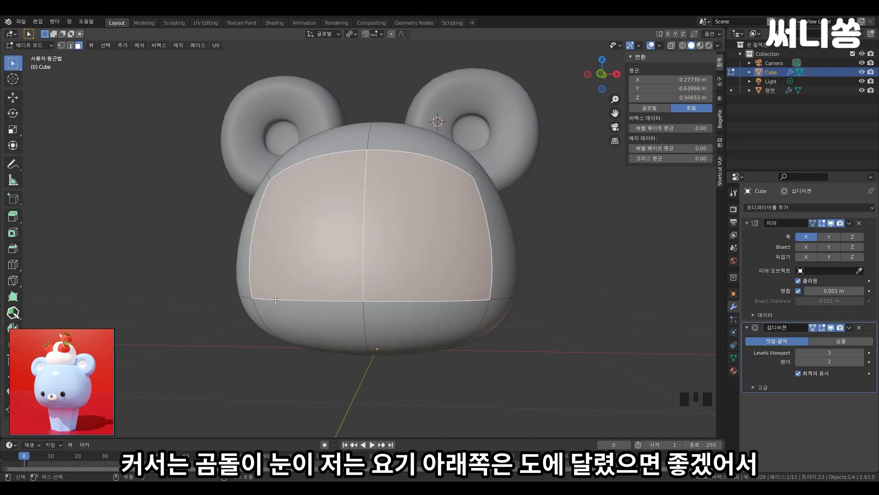
Select the lower edge of the head's front face and snap the 3D cursor to the active element.
{"action": "scroll", "coordinate": [399, 287], "scroll_direction": "up", "scroll_amount": 2}
{"action": "middle_click_drag", "start_coordinate": [399, 287], "coordinate": [401, 261], "text": "shift"}
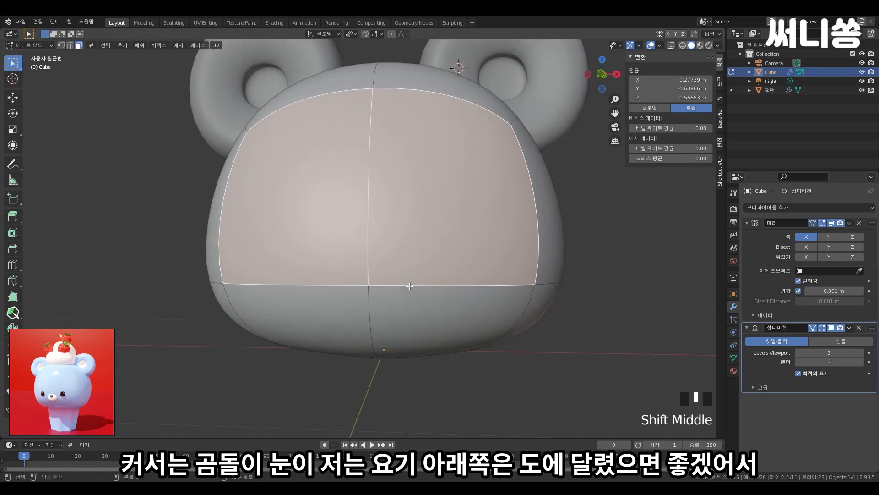
{"action": "key", "text": "2"}
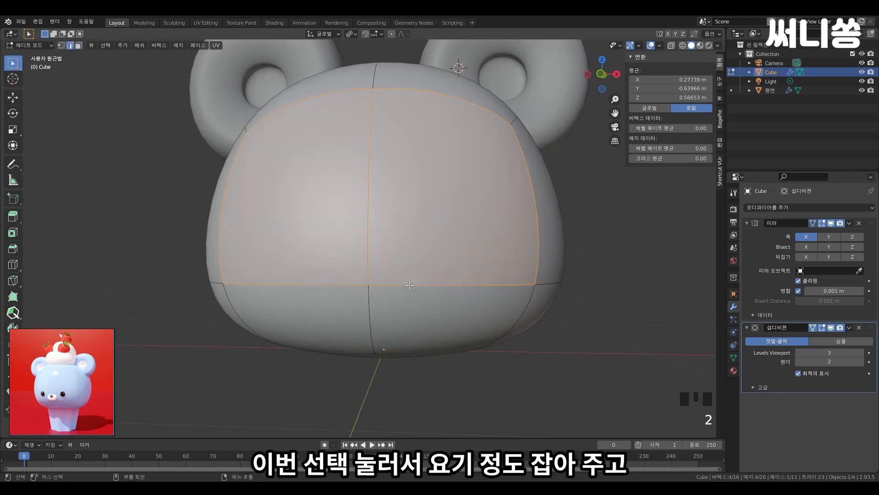
{"action": "left_click", "coordinate": [410, 285]}
{"action": "middle_click_drag", "start_coordinate": [410, 285], "coordinate": [473, 209], "text": "shift"}
{"action": "scroll", "coordinate": [433, 248], "scroll_direction": "down", "scroll_amount": 2}
{"action": "scroll", "coordinate": [408, 290], "scroll_direction": "up", "scroll_amount": 1}
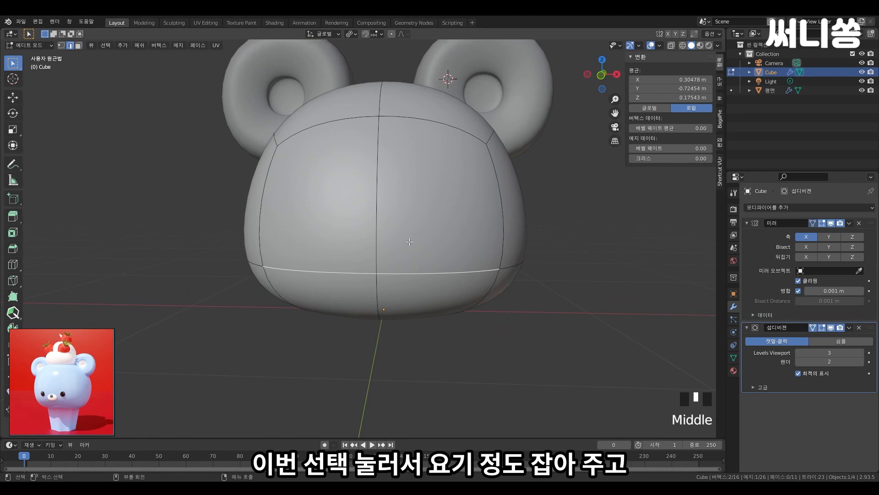
{"action": "key", "text": "shift+s"}
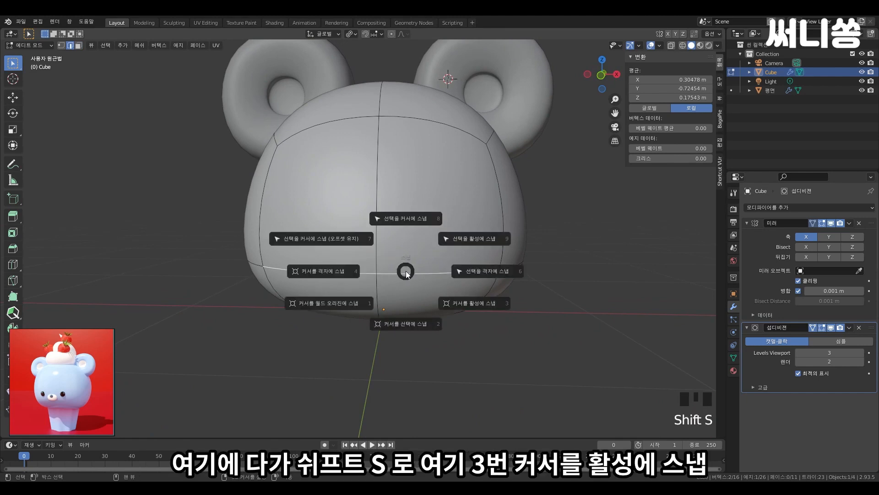
{"action": "left_click", "coordinate": [472, 304]}
{"action": "scroll", "coordinate": [471, 304], "scroll_direction": "down", "scroll_amount": 2}
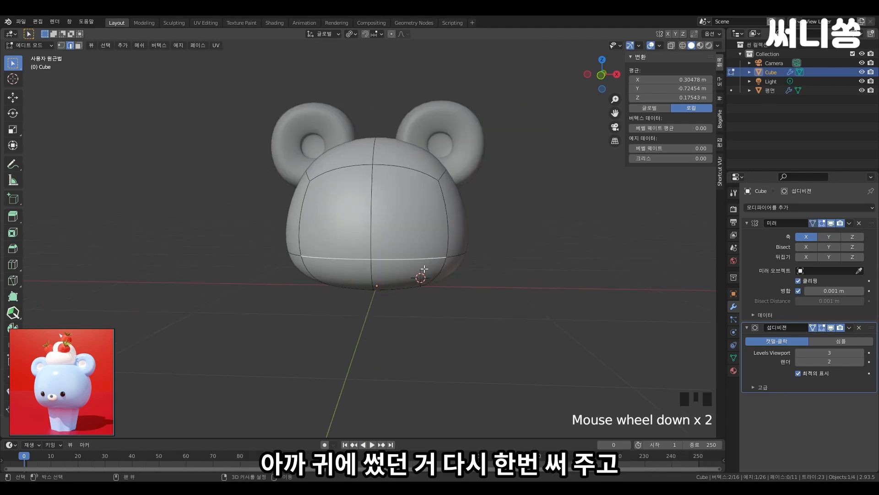
Return to Object Mode and place the 3D cursor freely on the lower front surface of the head, checking it from the right side.
{"action": "middle_click_drag", "start_coordinate": [481, 348], "coordinate": [421, 281], "text": "shift"}
{"action": "middle_click_drag", "start_coordinate": [478, 293], "coordinate": [381, 296], "text": "shift"}
{"action": "scroll", "coordinate": [473, 294], "scroll_direction": "up", "scroll_amount": 2}
{"action": "middle_click", "coordinate": [380, 299]}
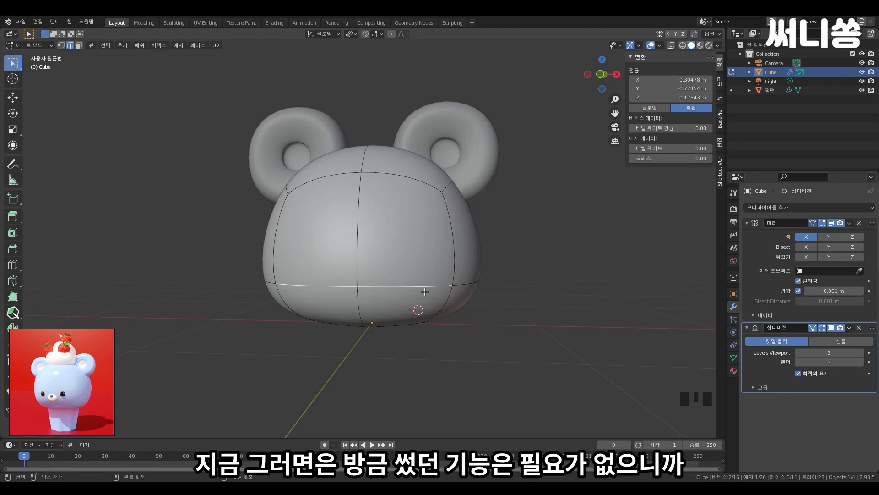
{"action": "middle_click_drag", "start_coordinate": [425, 291], "coordinate": [412, 272], "text": "shift"}
{"action": "middle_click_drag", "start_coordinate": [399, 246], "coordinate": [393, 233]}
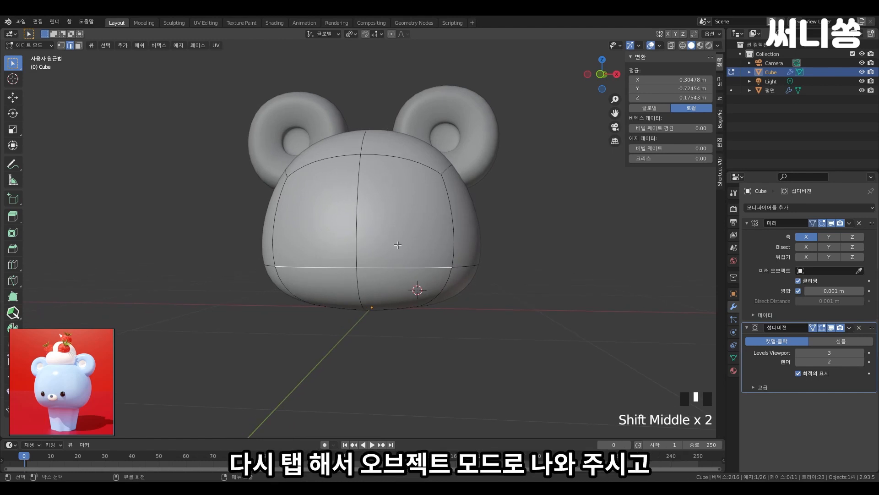
{"action": "key", "text": "Tab"}
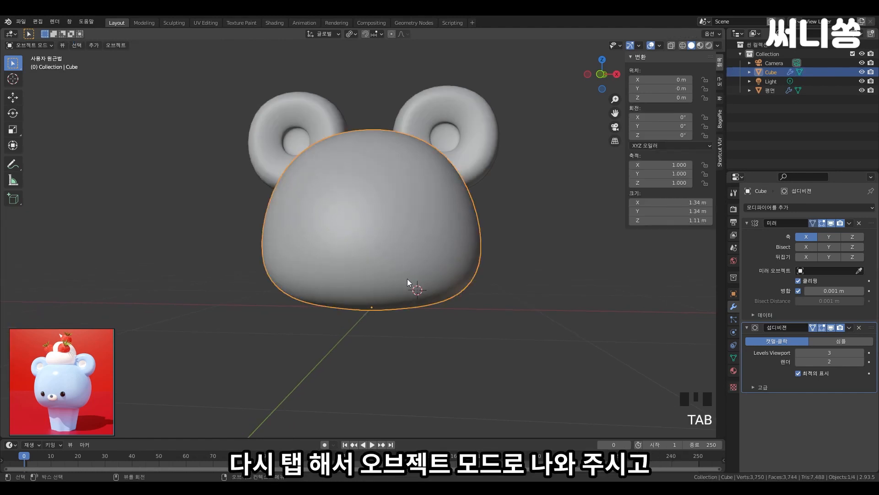
{"action": "right_click", "coordinate": [392, 254]}
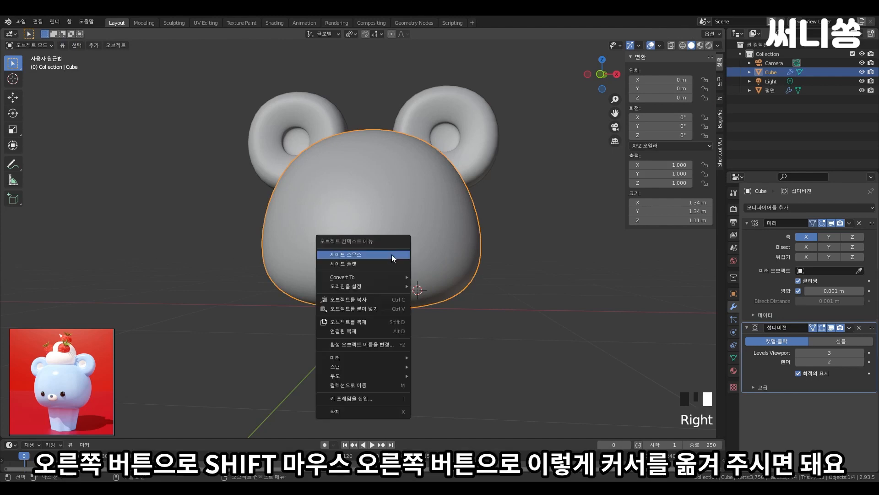
{"action": "right_click", "coordinate": [394, 257], "text": "shift"}
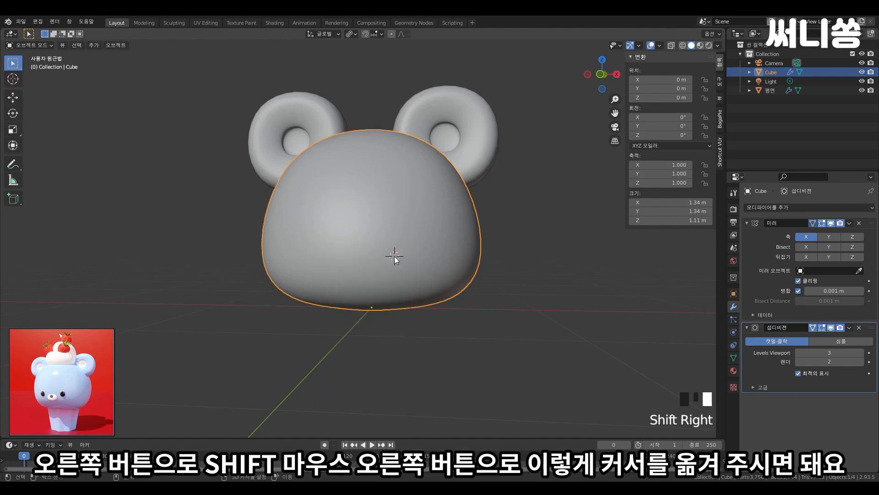
{"action": "middle_click_drag", "start_coordinate": [354, 268], "coordinate": [404, 274]}
{"action": "right_click", "coordinate": [400, 263], "text": "shift"}
{"action": "key", "text": "grave"}
{"action": "left_click", "coordinate": [473, 271]}
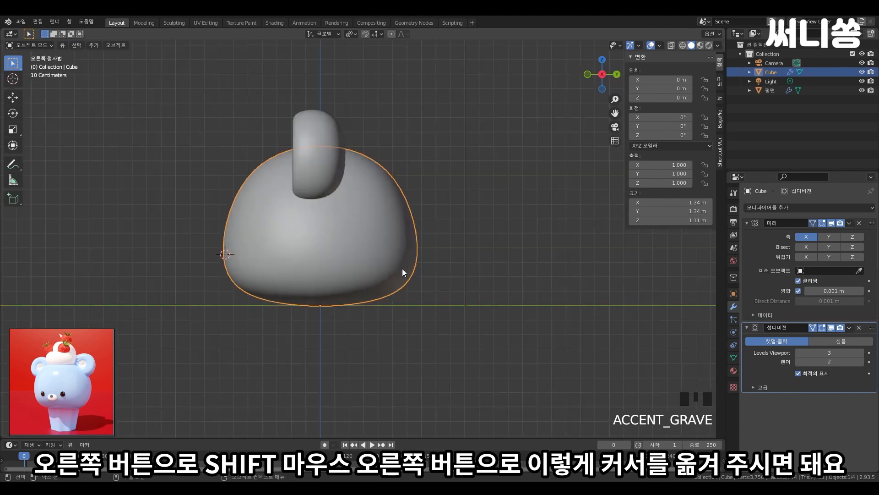
In front view, place the 3D cursor on the lower face of the head where the eye goes, on the +X side.
{"action": "key", "text": "grave"}
{"action": "key", "text": "7"}
{"action": "middle_click_drag", "start_coordinate": [400, 269], "coordinate": [392, 276], "text": "shift"}
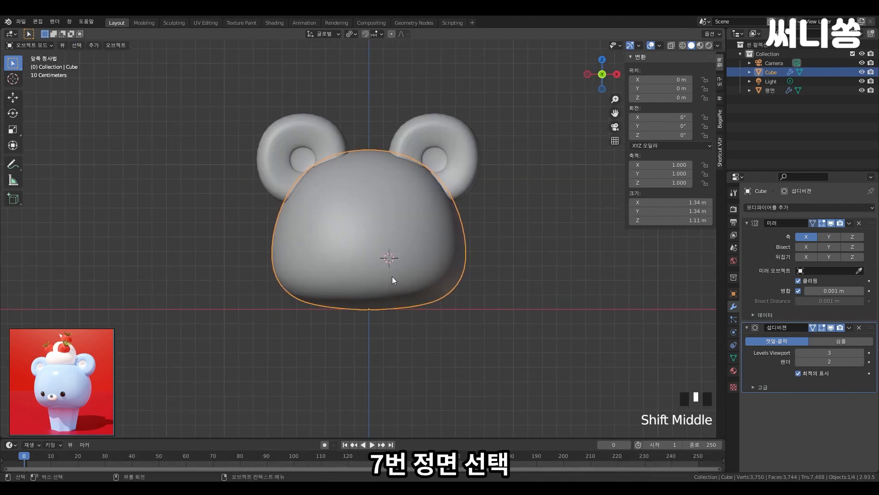
{"action": "scroll", "coordinate": [392, 276], "scroll_direction": "up", "scroll_amount": 2}
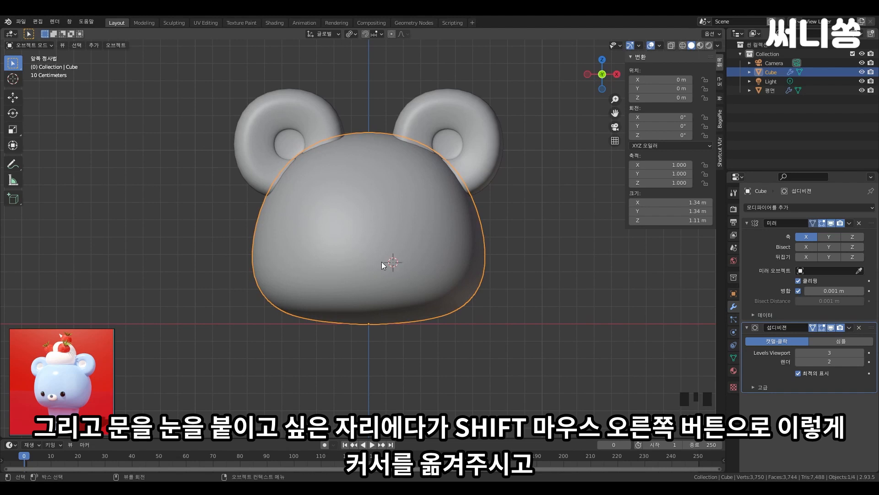
{"action": "right_click", "coordinate": [414, 261], "text": "shift"}
{"action": "right_click_drag", "start_coordinate": [415, 261], "coordinate": [414, 261], "text": "shift"}
{"action": "scroll", "coordinate": [463, 261], "scroll_direction": "down", "scroll_amount": 1}
{"action": "middle_click_drag", "start_coordinate": [435, 279], "coordinate": [417, 274], "text": "shift"}
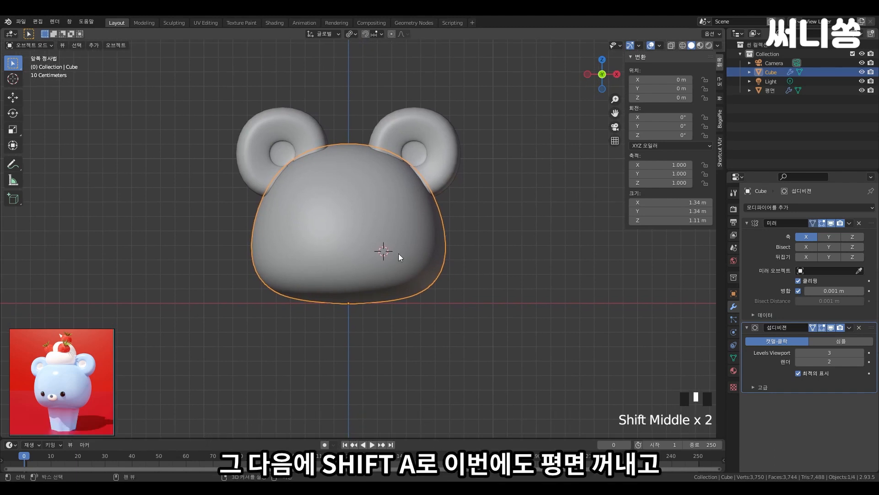
Add a mesh plane at the 3D cursor for the eye.
{"action": "key", "text": "shift+a"}
{"action": "mouse_move", "coordinate": [400, 255]}
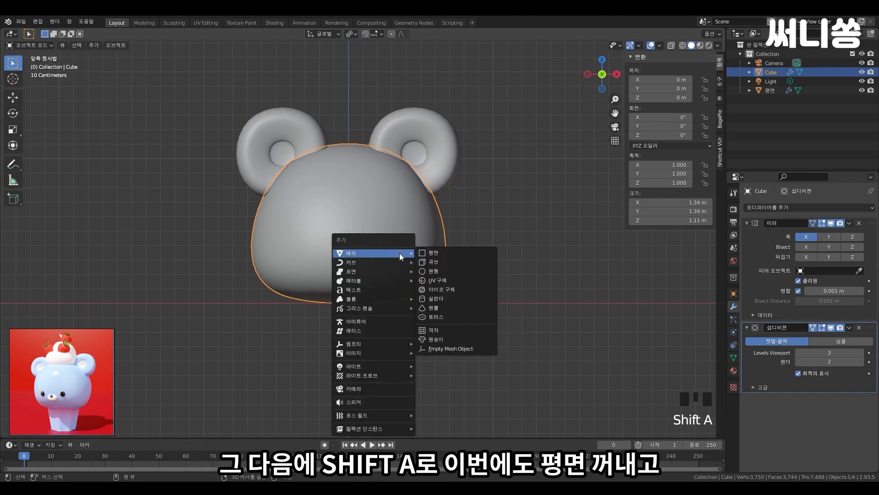
{"action": "left_click", "coordinate": [457, 252]}
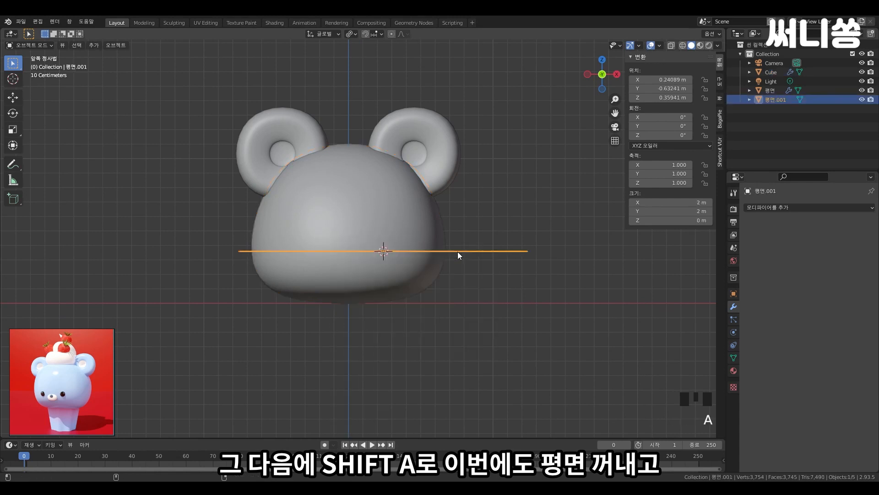
{"action": "scroll", "coordinate": [436, 257], "scroll_direction": "down", "scroll_amount": 2}
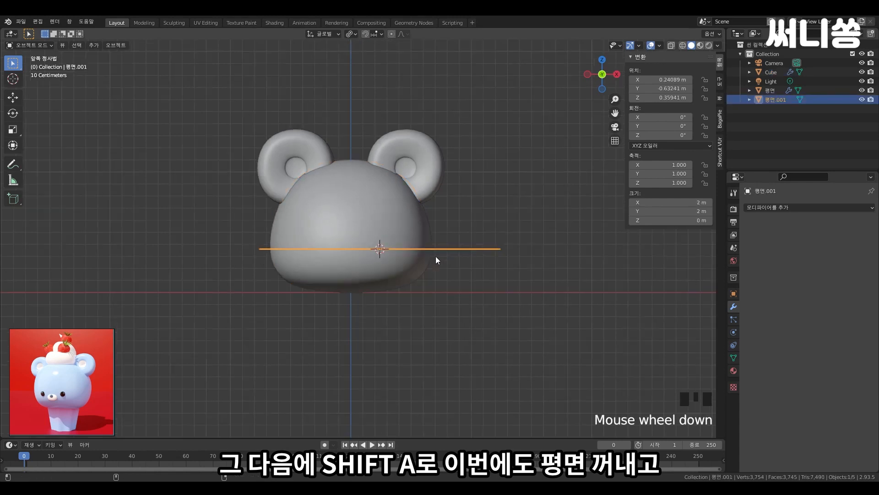
Set the eye plane's X rotation to 90° and scale it down uniformly to about 0.053.
{"action": "left_click", "coordinate": [669, 117]}
{"action": "type", "text": "89"}
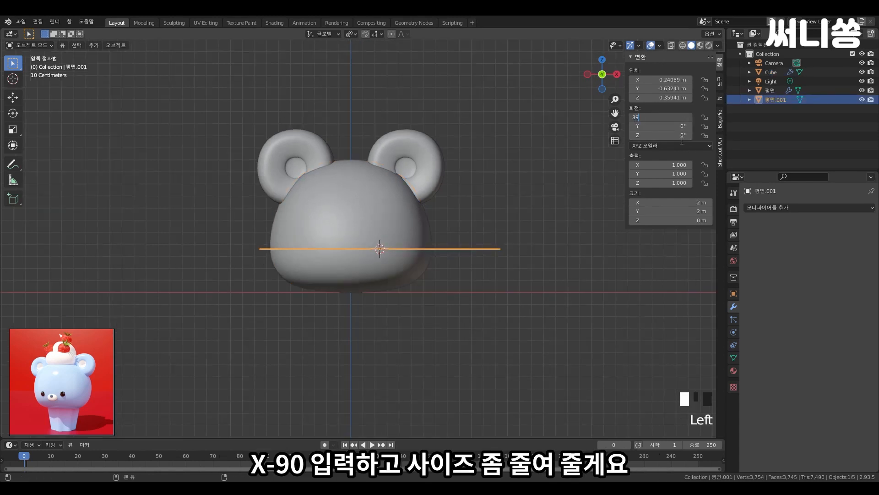
{"action": "key", "text": "BackSpace"}
{"action": "key", "text": "BackSpace"}
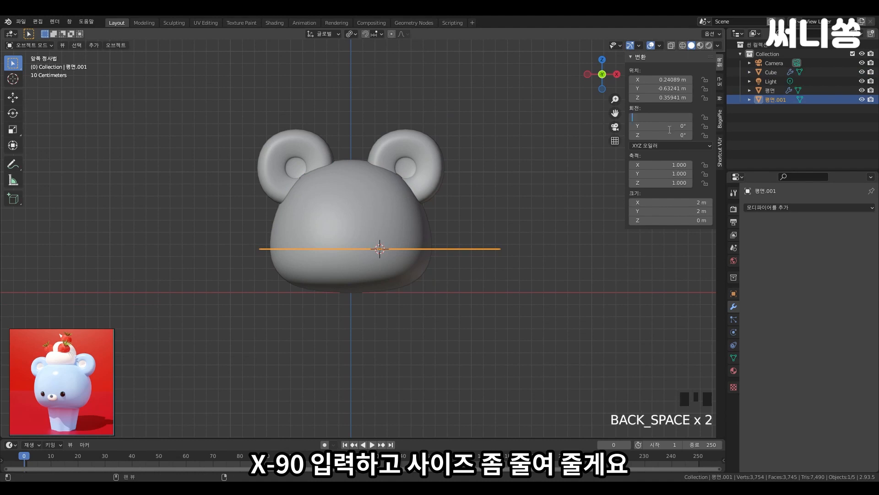
{"action": "key", "text": "Return"}
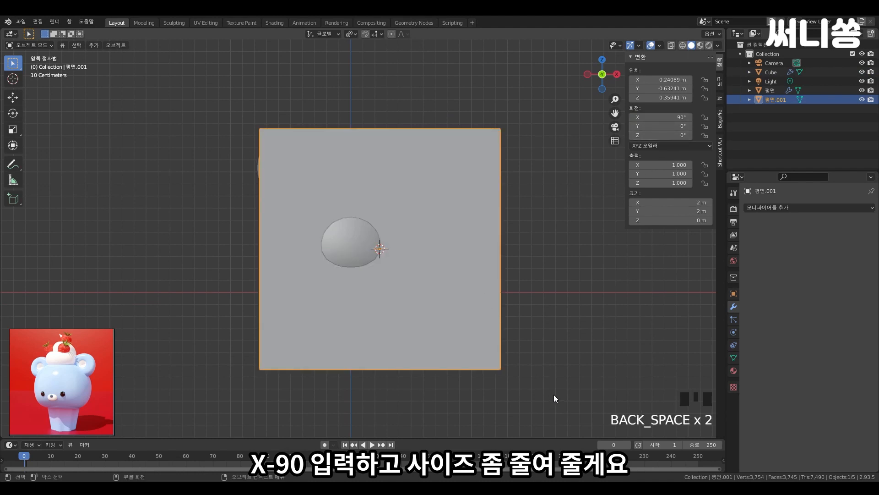
{"action": "key", "text": "s"}
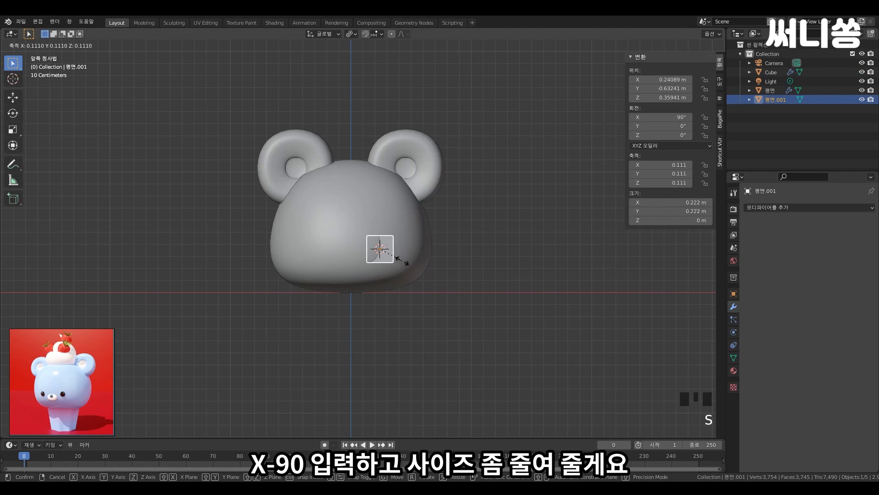
{"action": "left_click", "coordinate": [391, 254]}
{"action": "scroll", "coordinate": [412, 281], "scroll_direction": "up", "scroll_amount": 3}
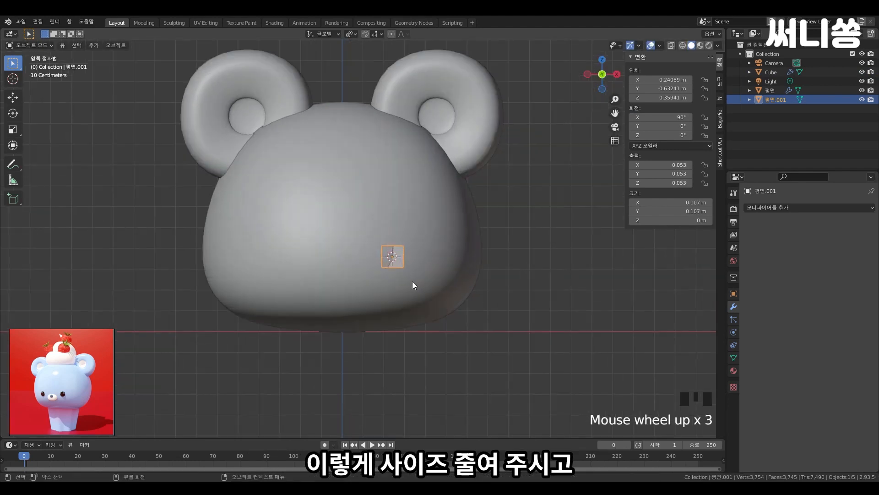
Enter Edit Mode on the eye plane and add a Subdivision Surface modifier to it.
{"action": "middle_click_drag", "start_coordinate": [413, 281], "coordinate": [604, 271]}
{"action": "scroll", "coordinate": [416, 316], "scroll_direction": "up", "scroll_amount": 2}
{"action": "key", "text": "Tab"}
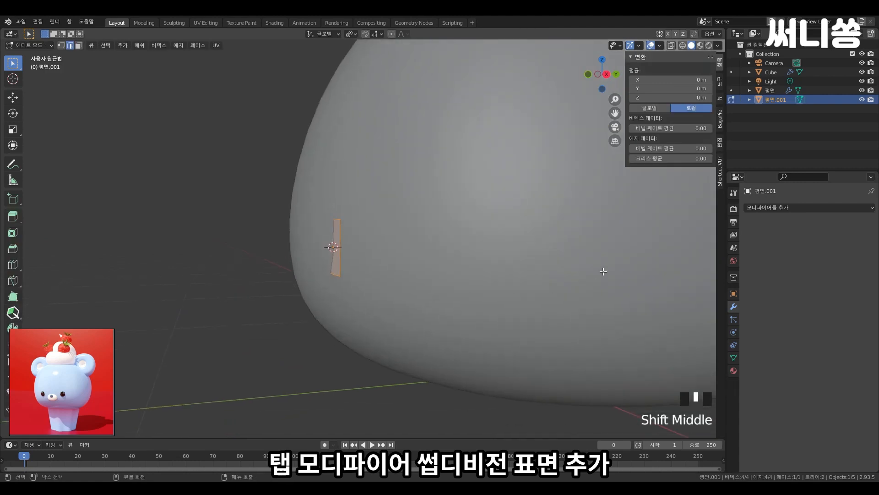
{"action": "left_click", "coordinate": [775, 207]}
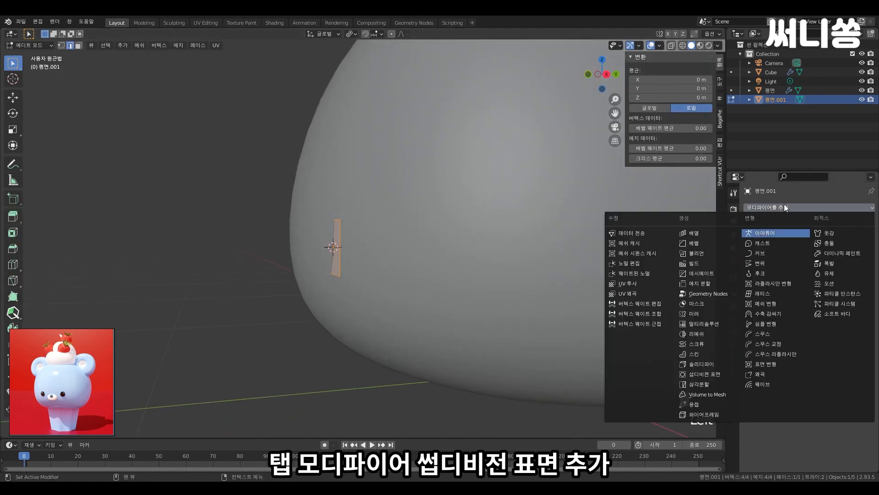
{"action": "left_click", "coordinate": [713, 374]}
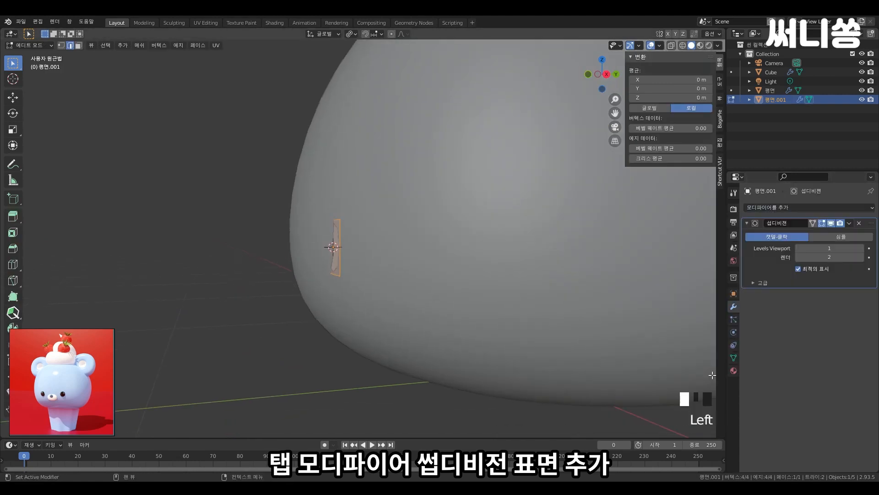
Extrude the eye plane outward from the face to a local Z of about 0.835 m.
{"action": "middle_click_drag", "start_coordinate": [414, 273], "coordinate": [408, 271]}
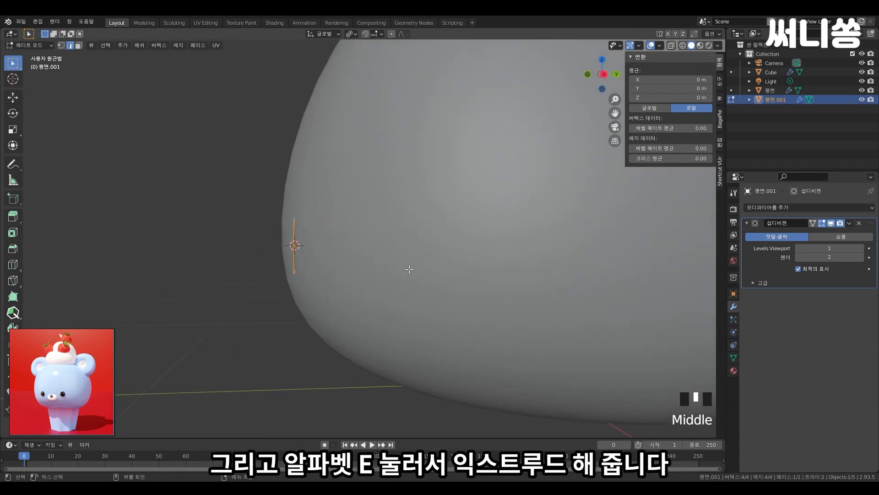
{"action": "key", "text": "e"}
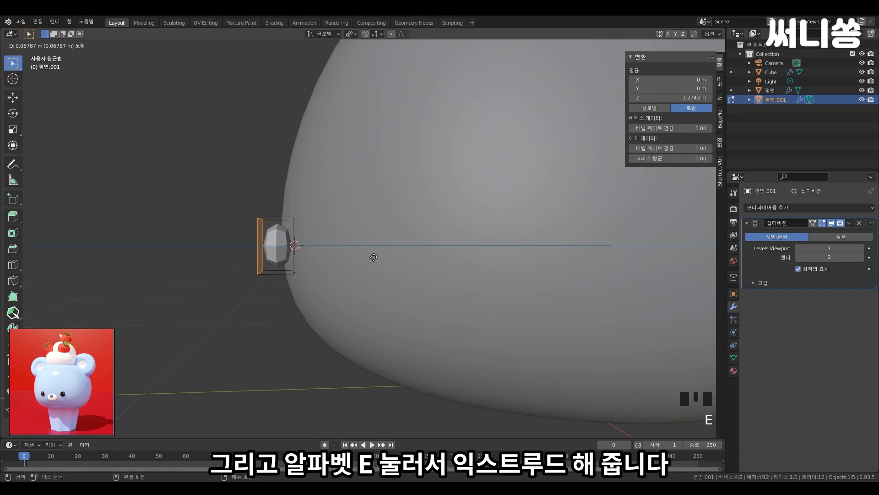
{"action": "left_click", "coordinate": [386, 255]}
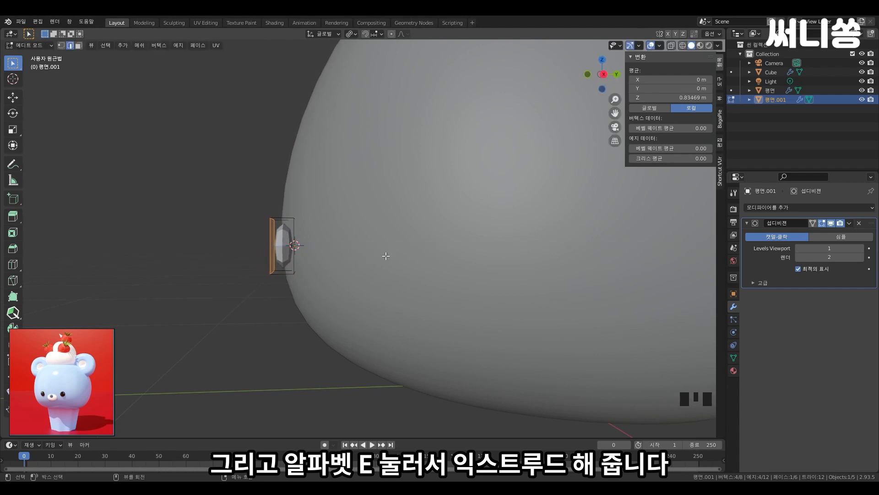
{"action": "middle_click_drag", "start_coordinate": [235, 283], "coordinate": [296, 277], "text": "shift"}
{"action": "scroll", "coordinate": [296, 277], "scroll_direction": "up", "scroll_amount": 3}
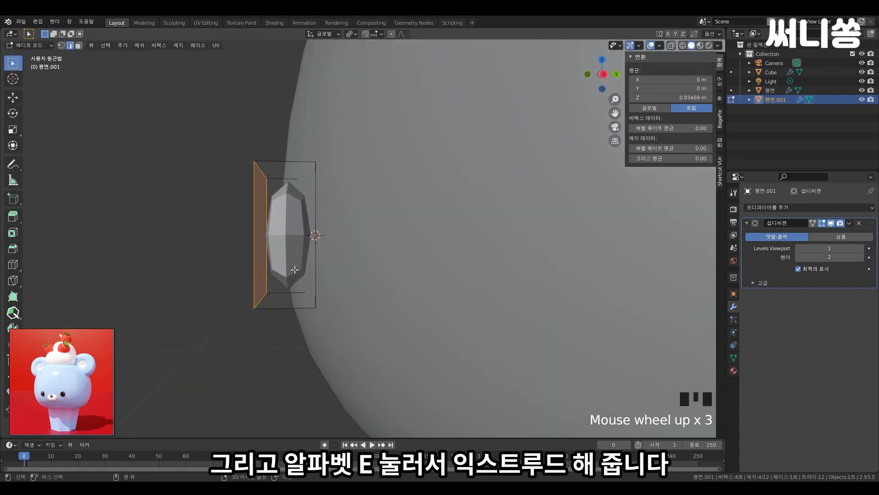
Return the eye to Object Mode, shade it smooth and raise its viewport subdivision level to 3.
{"action": "left_click", "coordinate": [861, 248]}
{"action": "scroll", "coordinate": [304, 298], "scroll_direction": "down", "scroll_amount": 2}
{"action": "middle_click_drag", "start_coordinate": [304, 298], "coordinate": [462, 259]}
{"action": "key", "text": "Tab"}
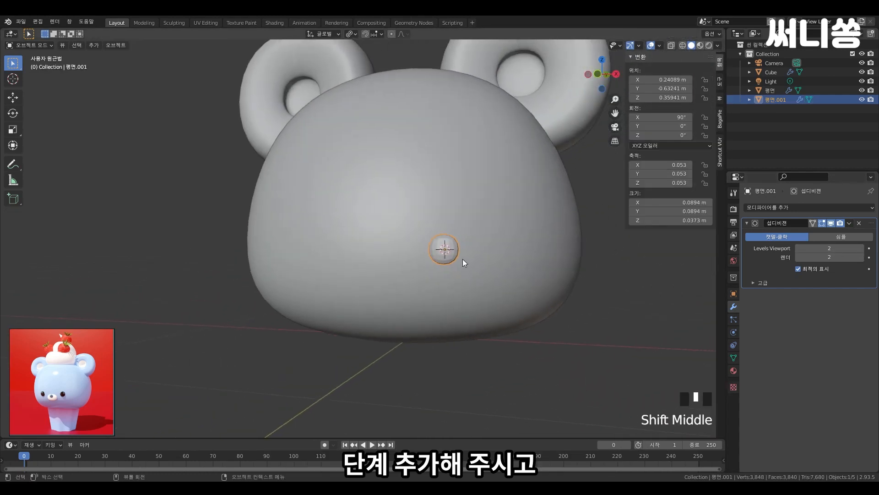
{"action": "scroll", "coordinate": [462, 259], "scroll_direction": "up", "scroll_amount": 2}
{"action": "right_click", "coordinate": [502, 242]}
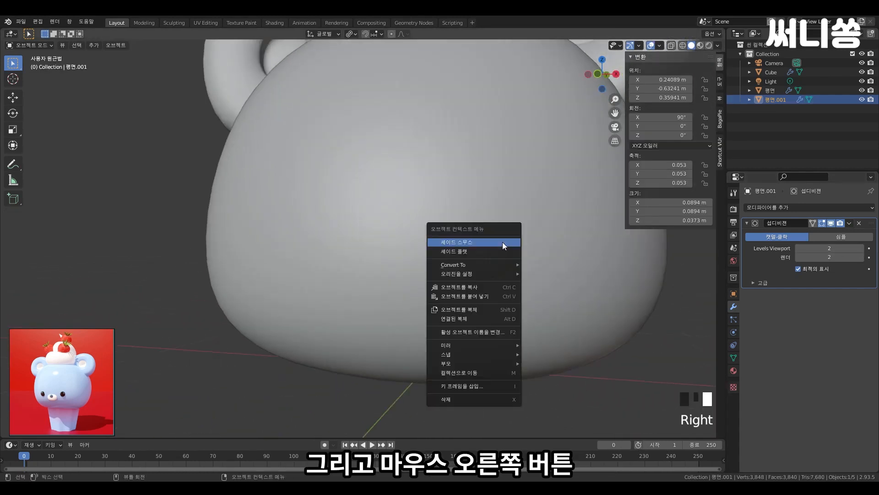
{"action": "left_click", "coordinate": [502, 241]}
{"action": "left_click", "coordinate": [861, 248]}
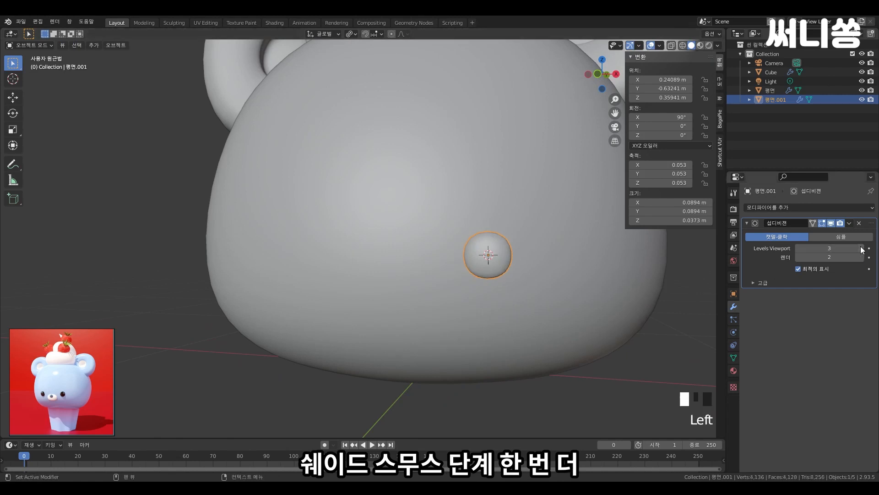
In top view, rotate the eye about Z to about 16.1° so it follows the face's curvature.
{"action": "scroll", "coordinate": [478, 308], "scroll_direction": "down", "scroll_amount": 4}
{"action": "middle_click_drag", "start_coordinate": [478, 308], "coordinate": [444, 362]}
{"action": "left_click", "coordinate": [566, 332]}
{"action": "scroll", "coordinate": [417, 366], "scroll_direction": "up", "scroll_amount": 2}
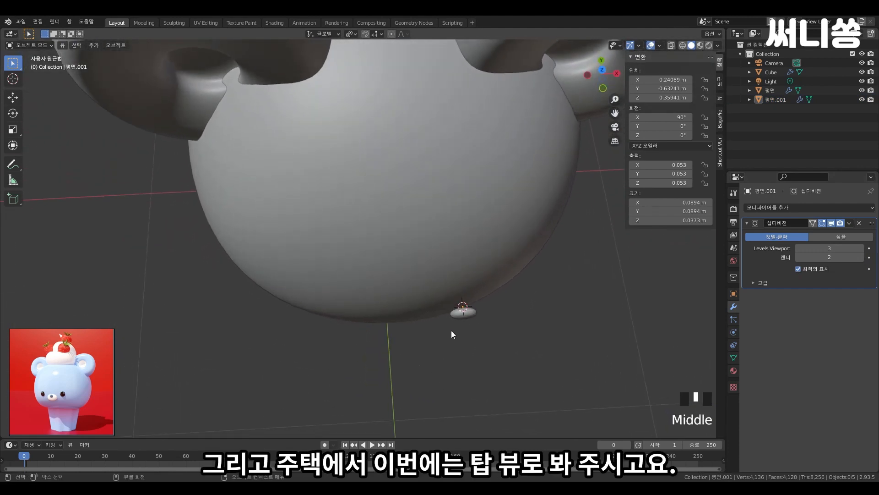
{"action": "key", "text": "grave"}
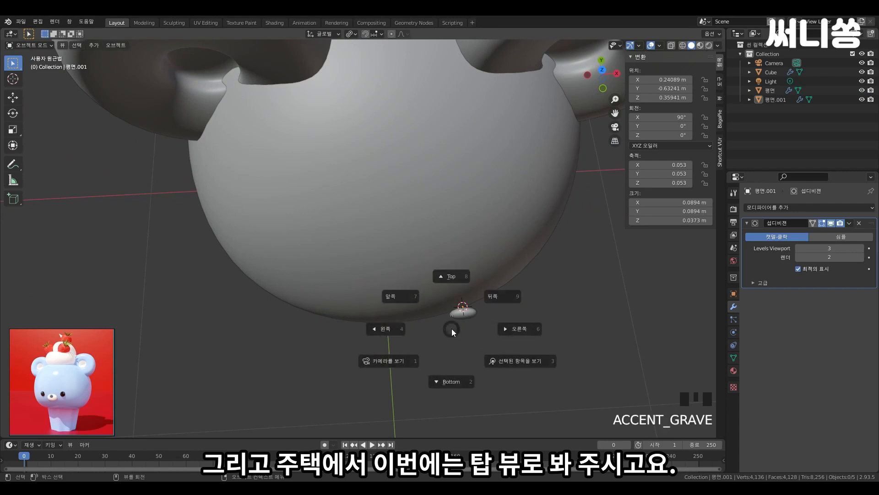
{"action": "left_click", "coordinate": [447, 282]}
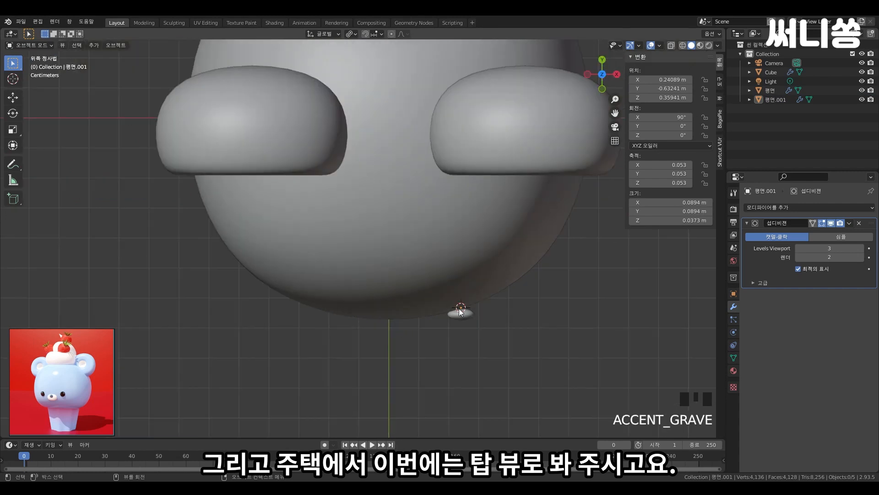
{"action": "left_click", "coordinate": [471, 315]}
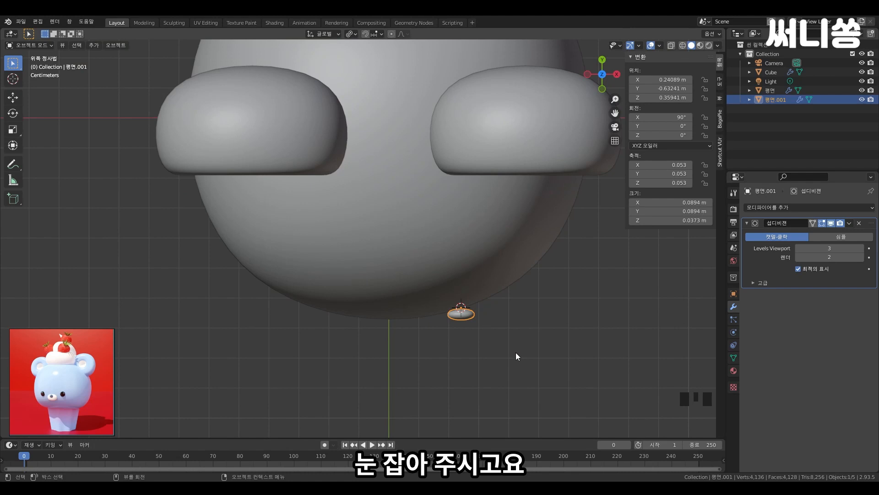
{"action": "key", "text": "r"}
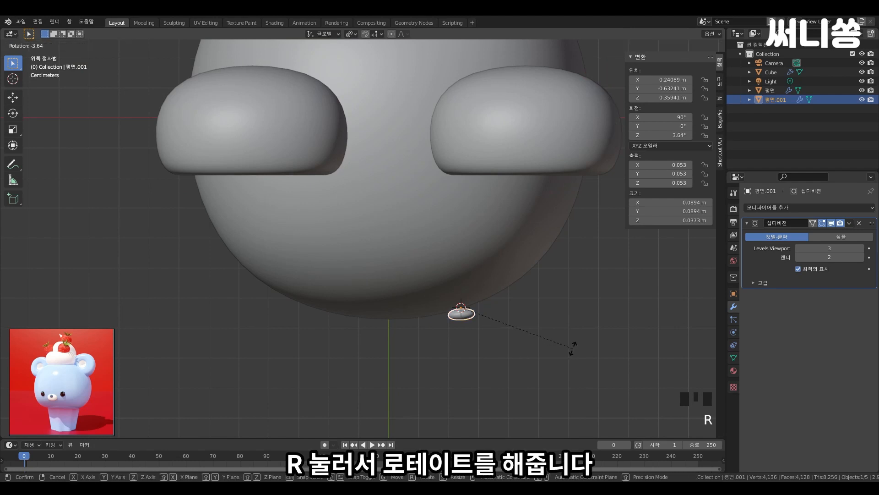
{"action": "left_click", "coordinate": [599, 329]}
{"action": "scroll", "coordinate": [551, 345], "scroll_direction": "up", "scroll_amount": 2}
{"action": "middle_click_drag", "start_coordinate": [551, 345], "coordinate": [536, 302], "text": "shift"}
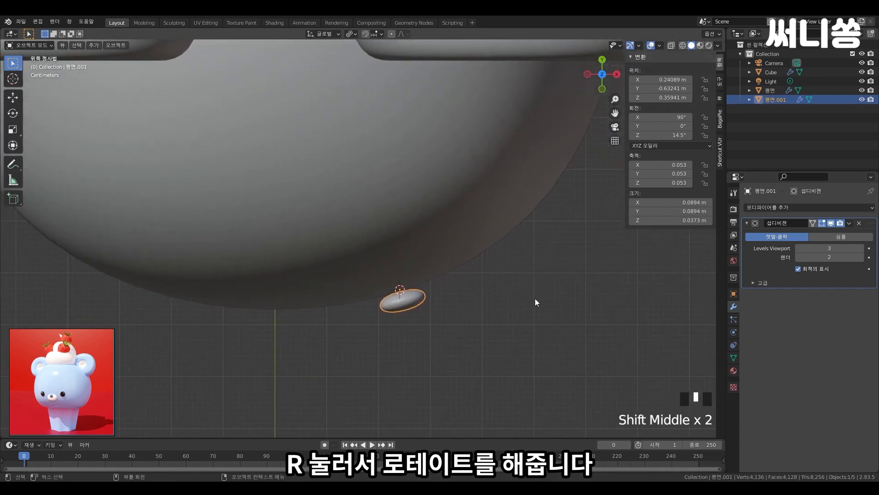
{"action": "key", "text": "r"}
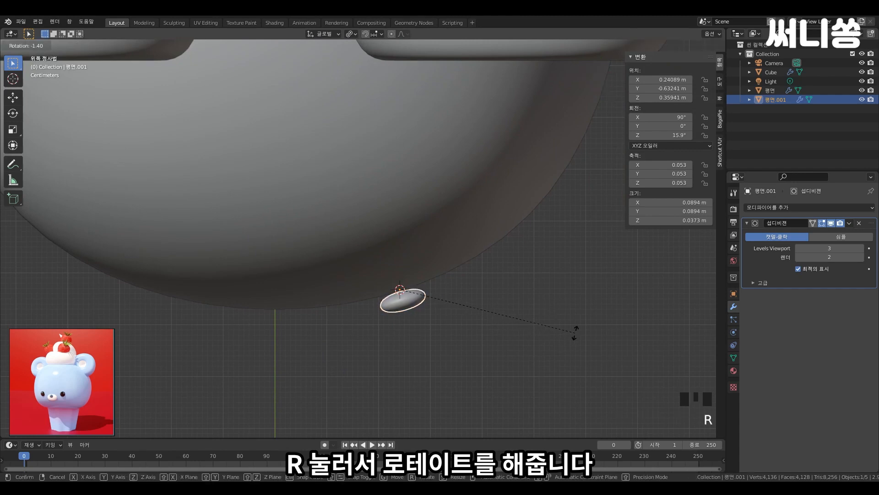
{"action": "left_click", "coordinate": [575, 332]}
Move the eye along Y into the face to about -0.615 m, and return to the front view.
{"action": "key", "text": "g"}
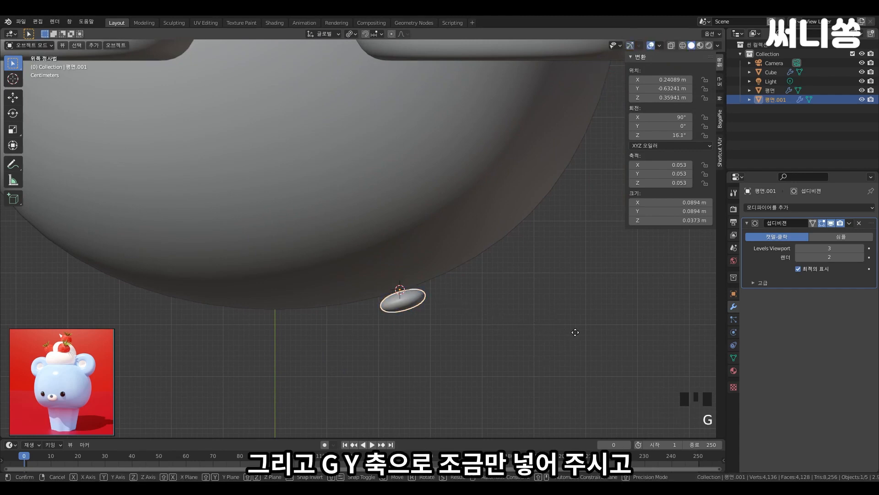
{"action": "key", "text": "y"}
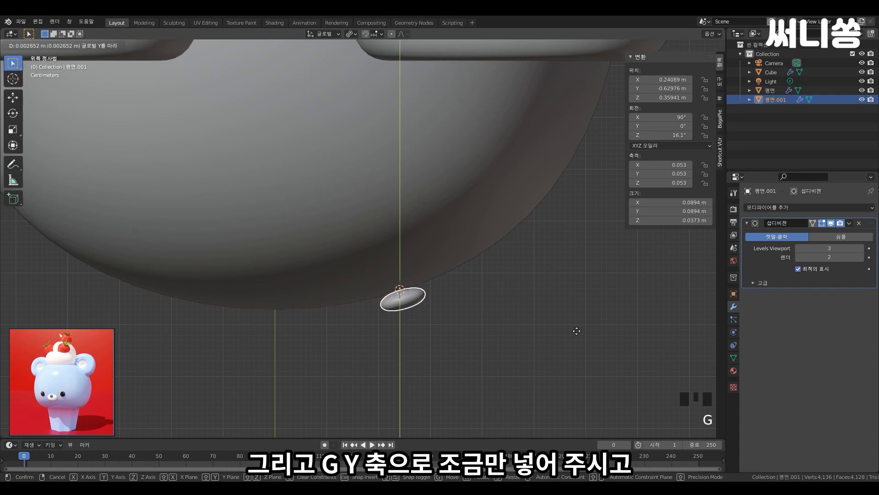
{"action": "left_click", "coordinate": [579, 323]}
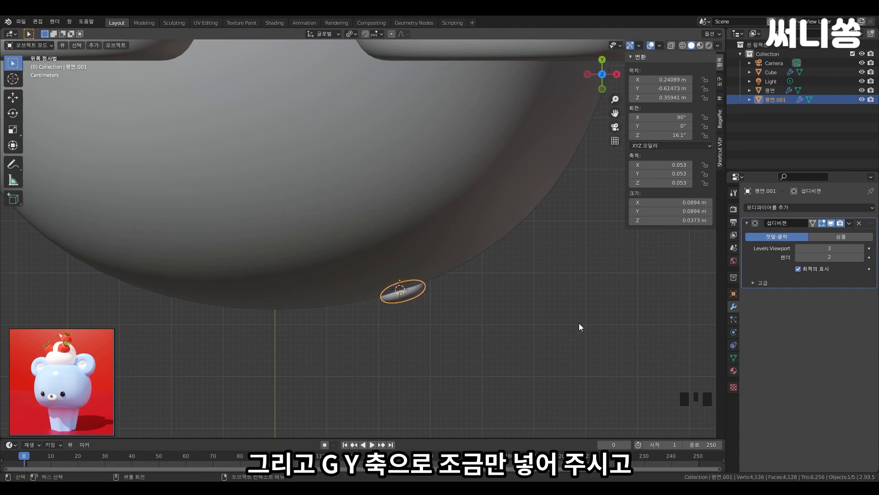
{"action": "scroll", "coordinate": [449, 310], "scroll_direction": "down", "scroll_amount": 5}
{"action": "key", "text": "grave"}
{"action": "key", "text": "7"}
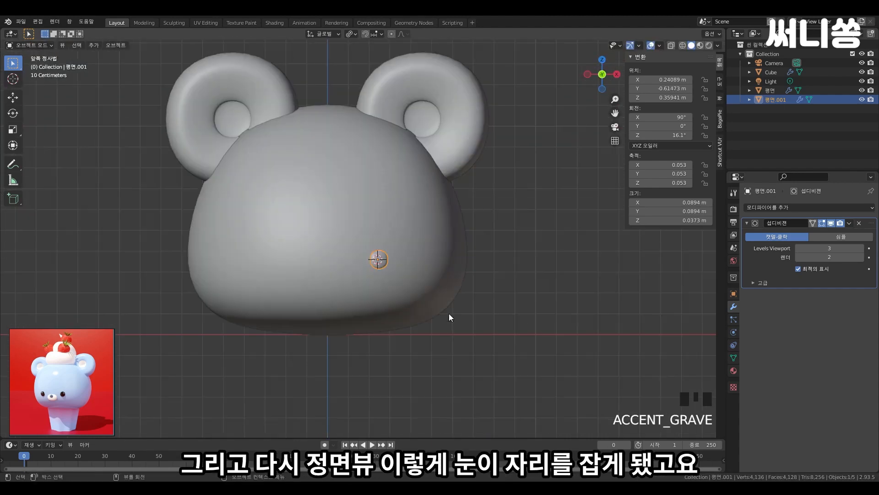
{"action": "middle_click_drag", "start_coordinate": [391, 326], "coordinate": [419, 323], "text": "shift"}
{"action": "scroll", "coordinate": [427, 323], "scroll_direction": "up", "scroll_amount": 2}
{"action": "left_click", "coordinate": [536, 364]}
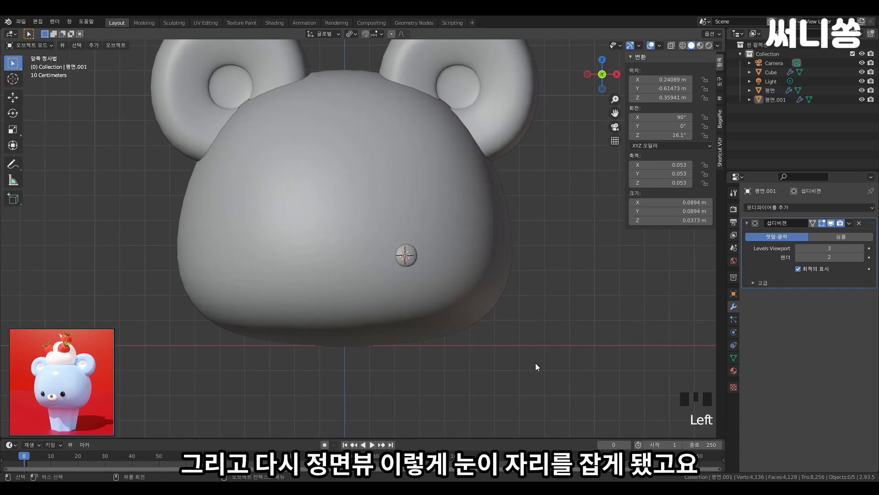
Scale the eye up uniformly to about 0.067.
{"action": "left_click", "coordinate": [408, 265]}
{"action": "scroll", "coordinate": [418, 351], "scroll_direction": "down", "scroll_amount": 1}
{"action": "middle_click_drag", "start_coordinate": [303, 380], "coordinate": [368, 328], "text": "shift"}
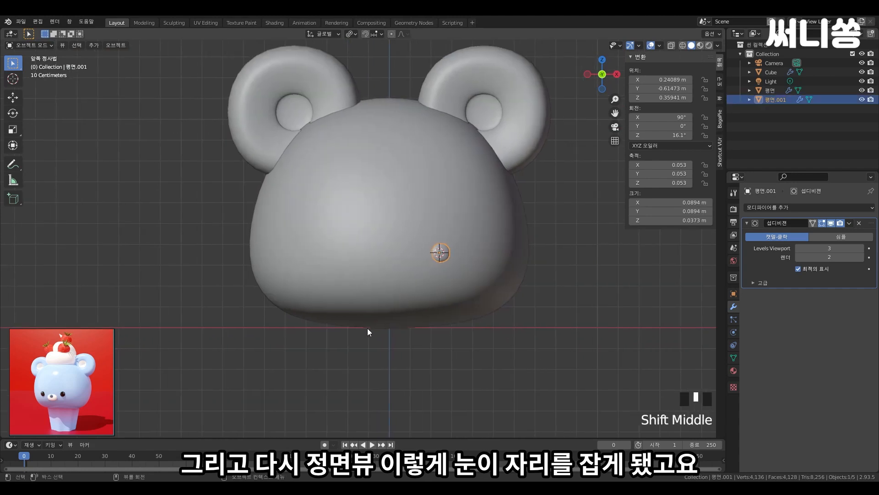
{"action": "key", "text": "s"}
{"action": "left_click", "coordinate": [488, 269]}
{"action": "middle_click_drag", "start_coordinate": [414, 270], "coordinate": [430, 263], "text": "shift"}
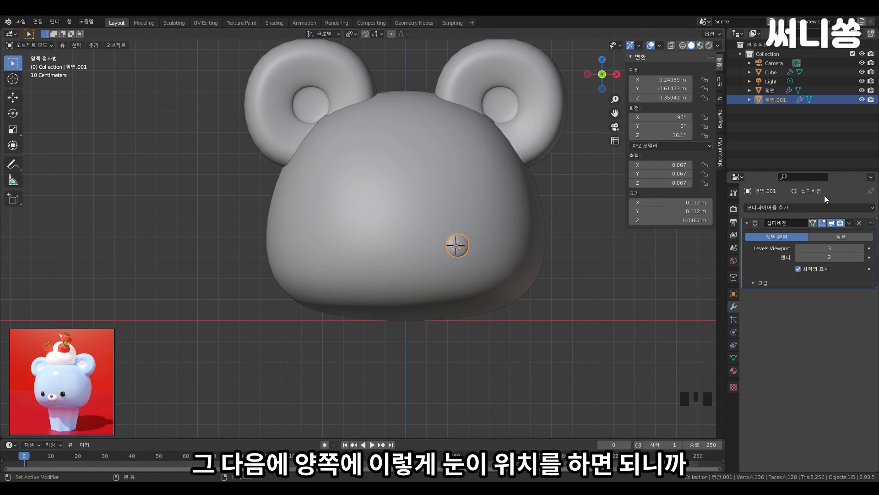
Add a Mirror modifier to the eye on the X axis, using the head (Cube) as the mirror object.
{"action": "left_click", "coordinate": [756, 207]}
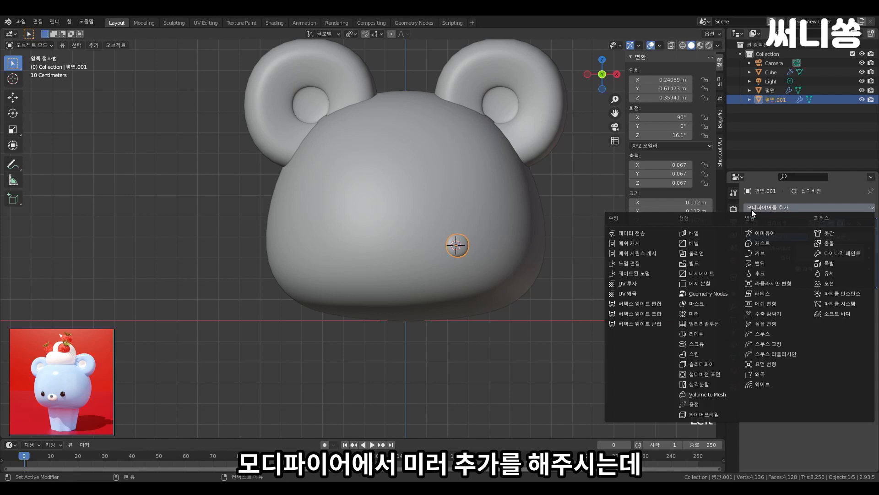
{"action": "left_click", "coordinate": [696, 315]}
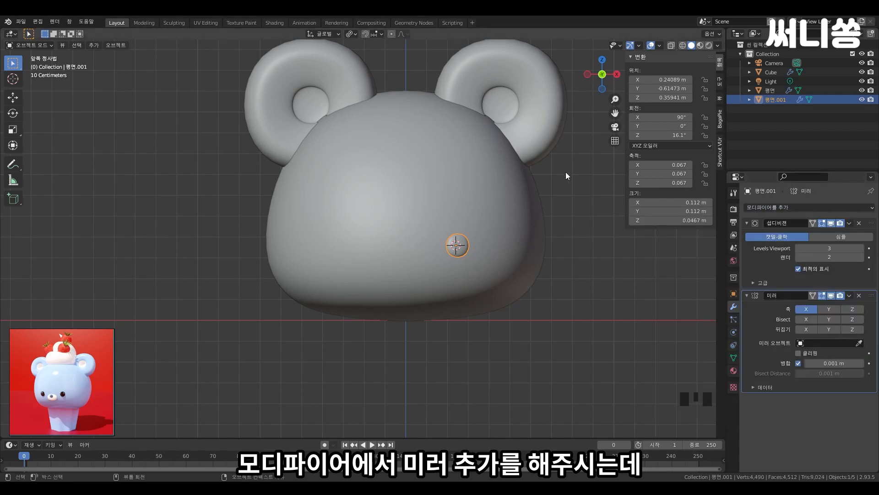
{"action": "scroll", "coordinate": [441, 215], "scroll_direction": "down", "scroll_amount": 2}
{"action": "middle_click_drag", "start_coordinate": [441, 216], "coordinate": [441, 308]}
{"action": "scroll", "coordinate": [488, 277], "scroll_direction": "up", "scroll_amount": 3}
{"action": "left_click_drag", "start_coordinate": [860, 346], "coordinate": [427, 187]}
{"action": "scroll", "coordinate": [374, 324], "scroll_direction": "down", "scroll_amount": 2}
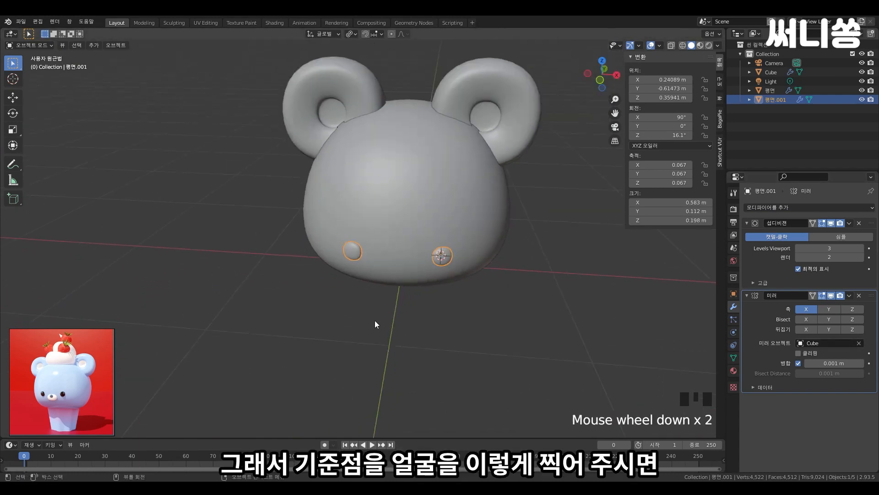
Examine the placement of both mirrored eyes on the face from several angles and distances.
{"action": "middle_click_drag", "start_coordinate": [375, 324], "coordinate": [450, 337]}
{"action": "scroll", "coordinate": [509, 312], "scroll_direction": "up", "scroll_amount": 3}
{"action": "middle_click_drag", "start_coordinate": [509, 312], "coordinate": [455, 292], "text": "shift"}
{"action": "scroll", "coordinate": [523, 292], "scroll_direction": "down", "scroll_amount": 4}
{"action": "left_click", "coordinate": [516, 311]}
{"action": "middle_click_drag", "start_coordinate": [516, 311], "coordinate": [471, 227]}
{"action": "scroll", "coordinate": [417, 326], "scroll_direction": "up", "scroll_amount": 2}
{"action": "scroll", "coordinate": [391, 265], "scroll_direction": "up", "scroll_amount": 3}
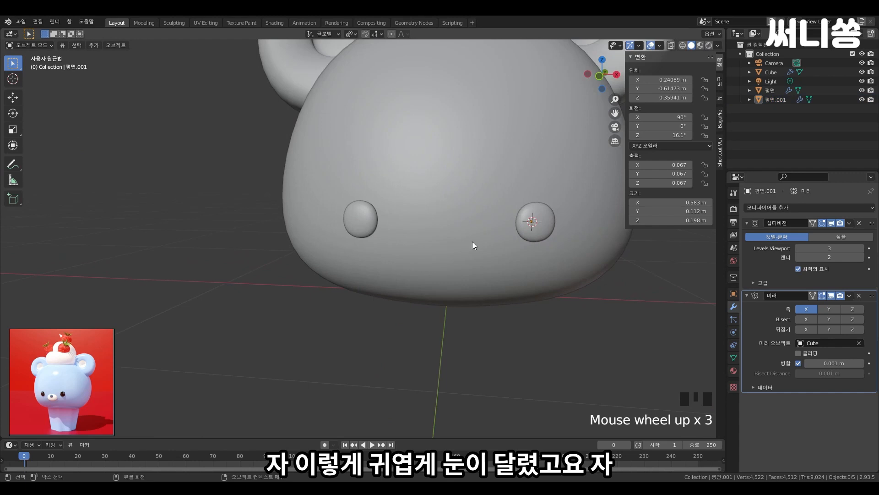
Enter Edit Mode on the head and select the front-centre vertex between and just below the eyes.
{"action": "left_click", "coordinate": [459, 250]}
{"action": "key", "text": "Tab"}
{"action": "key", "text": "Tab"}
{"action": "key", "text": "Tab"}
{"action": "key", "text": "Tab"}
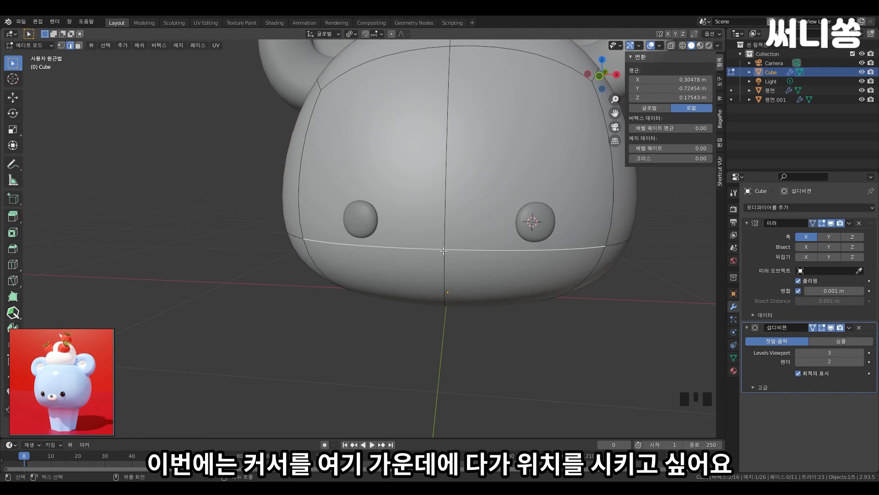
{"action": "key", "text": "1"}
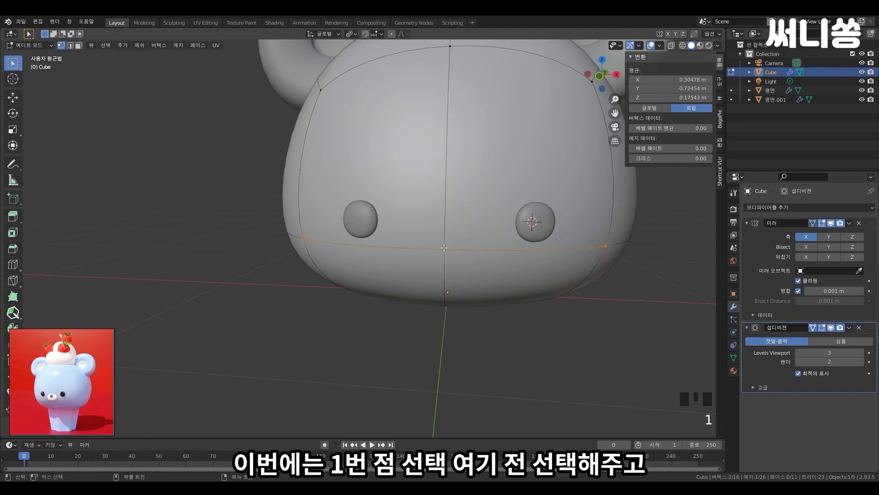
{"action": "left_click", "coordinate": [444, 249]}
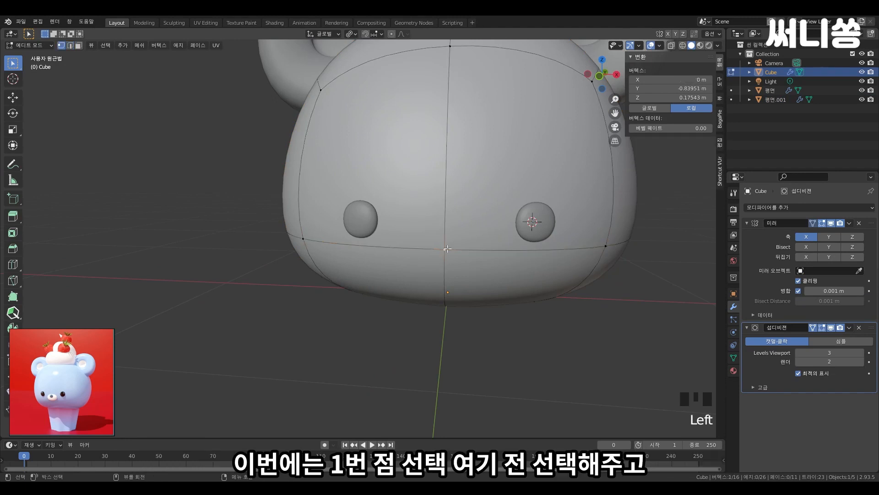
Snap the 3D cursor to the head's active front-centre vertex.
{"action": "key", "text": "shift+s"}
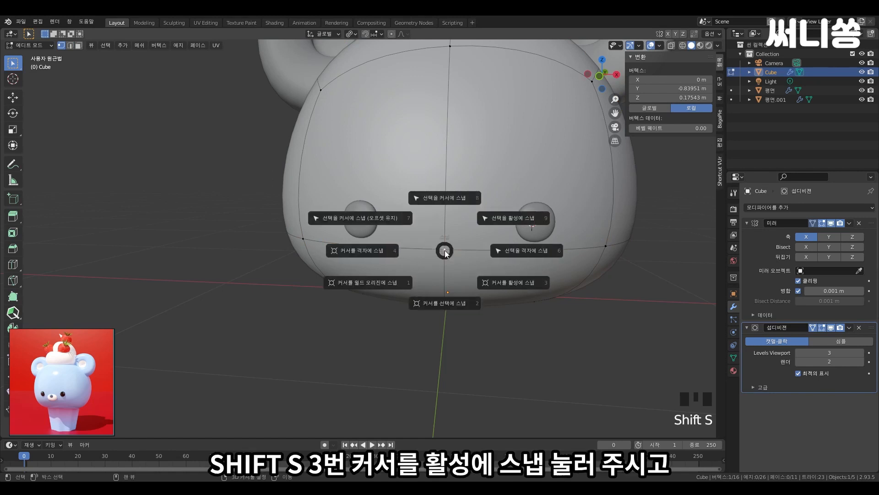
{"action": "left_click", "coordinate": [518, 283]}
{"action": "middle_click_drag", "start_coordinate": [461, 277], "coordinate": [447, 335]}
{"action": "key", "text": "grave"}
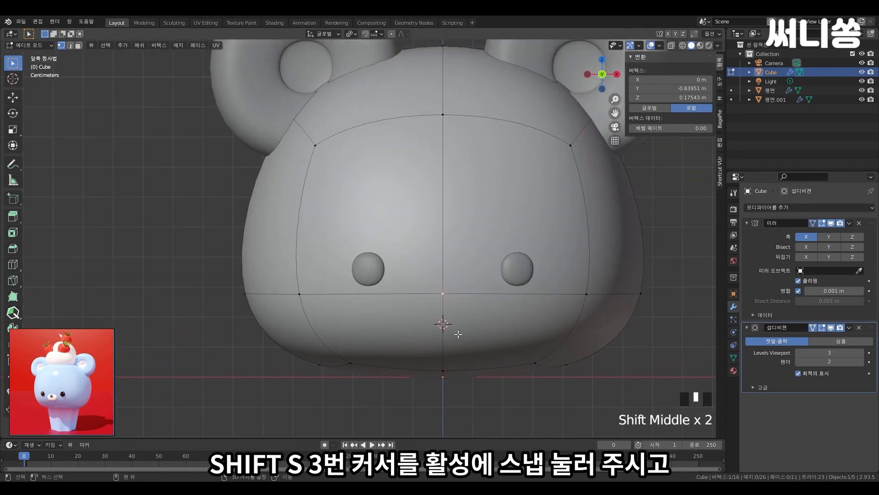
Place the 3D cursor directly on the face surface where the front-centre edges cross, and return the head to Object Mode.
{"action": "right_click", "coordinate": [442, 293], "text": "shift"}
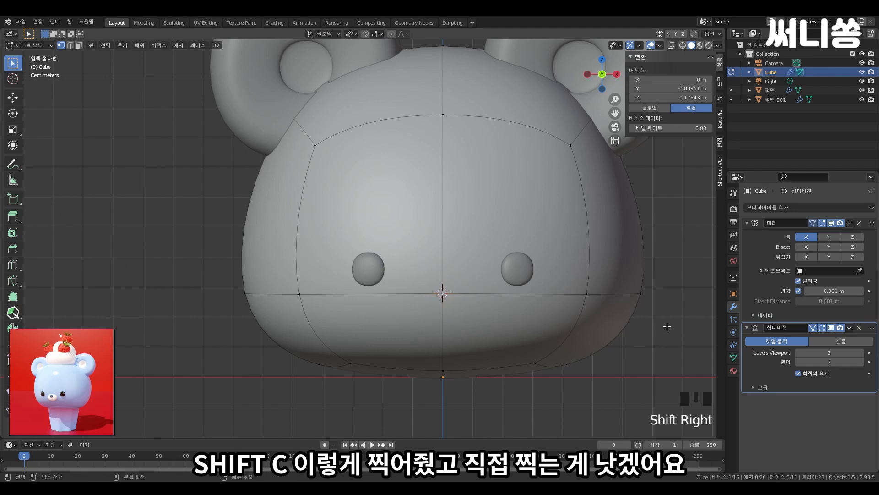
{"action": "scroll", "coordinate": [504, 315], "scroll_direction": "down", "scroll_amount": 3}
{"action": "middle_click_drag", "start_coordinate": [504, 315], "coordinate": [458, 320], "text": "shift"}
{"action": "key", "text": "grave"}
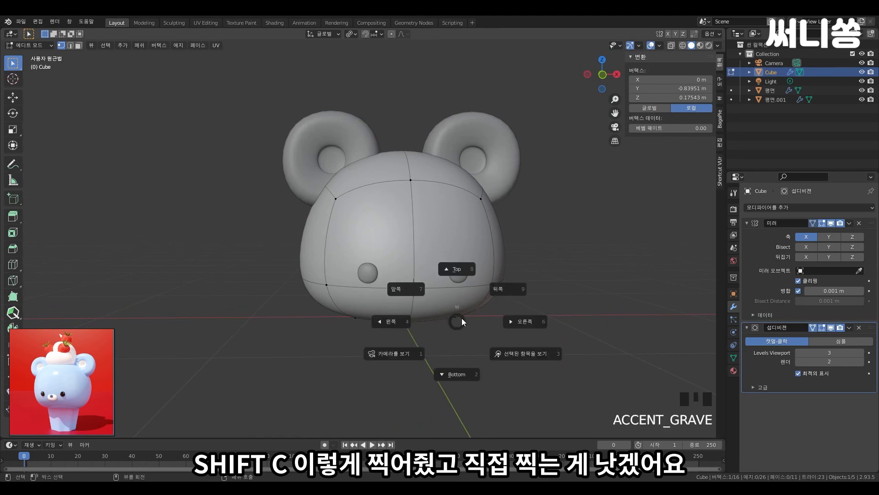
{"action": "left_click", "coordinate": [525, 321]}
{"action": "scroll", "coordinate": [387, 335], "scroll_direction": "up", "scroll_amount": 3}
{"action": "key", "text": "grave"}
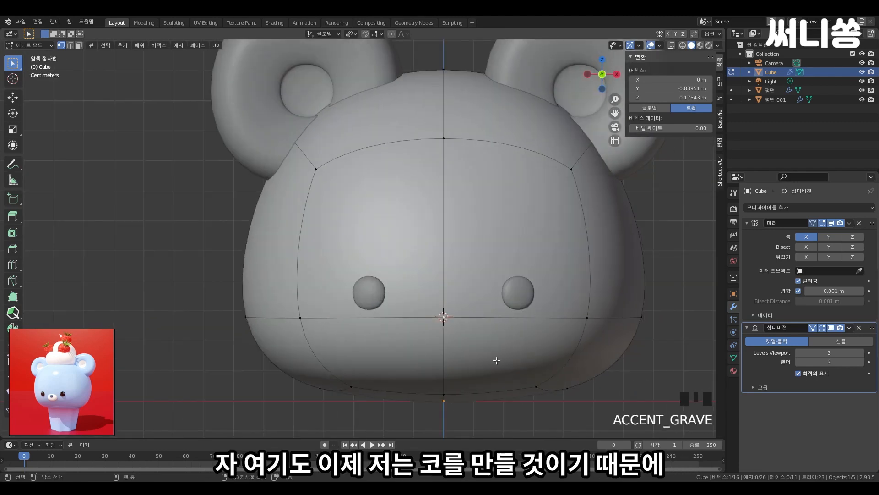
{"action": "middle_click_drag", "start_coordinate": [495, 359], "coordinate": [452, 271], "text": "shift"}
{"action": "scroll", "coordinate": [476, 284], "scroll_direction": "down", "scroll_amount": 2}
{"action": "scroll", "coordinate": [445, 290], "scroll_direction": "up", "scroll_amount": 2}
{"action": "key", "text": "Tab"}
{"action": "key", "text": "Tab"}
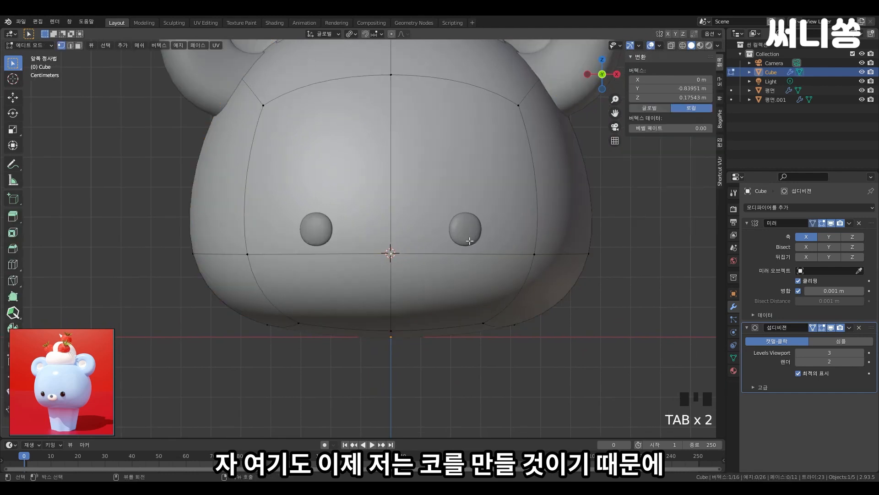
{"action": "key", "text": "Tab"}
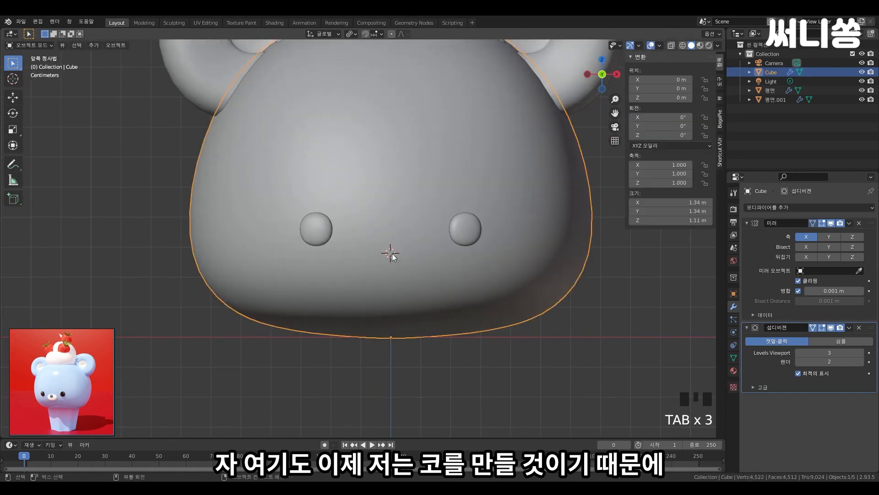
{"action": "key", "text": "shift+a"}
{"action": "left_click", "coordinate": [392, 274]}
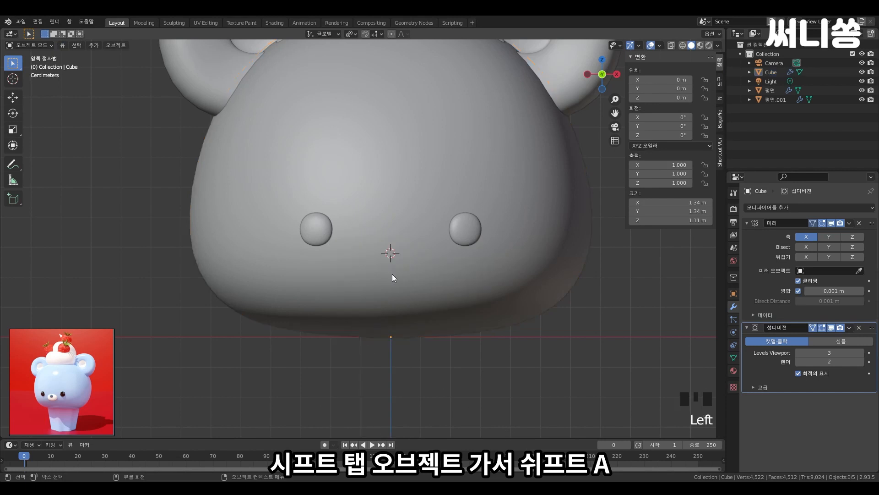
{"action": "left_click", "coordinate": [382, 225]}
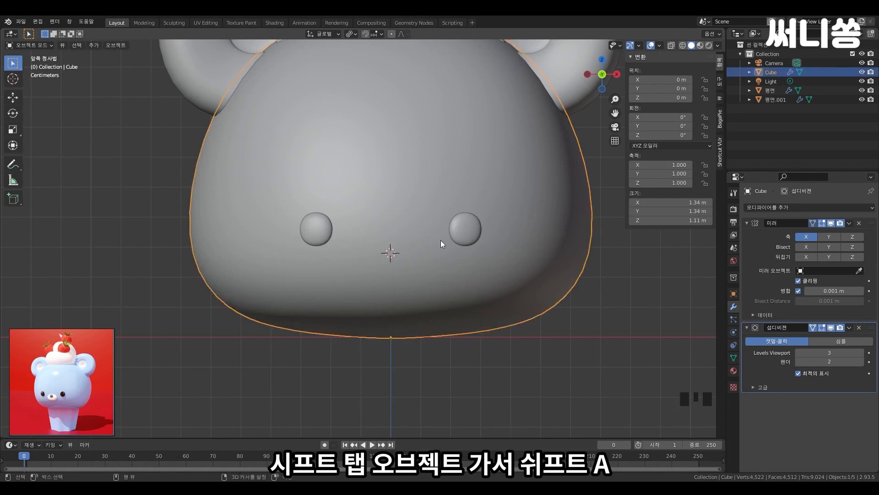
Add a plane at the 3D cursor for the nose area and set its X rotation to 90°.
{"action": "key", "text": "shift+a"}
{"action": "mouse_move", "coordinate": [452, 238]}
{"action": "left_click", "coordinate": [479, 238]}
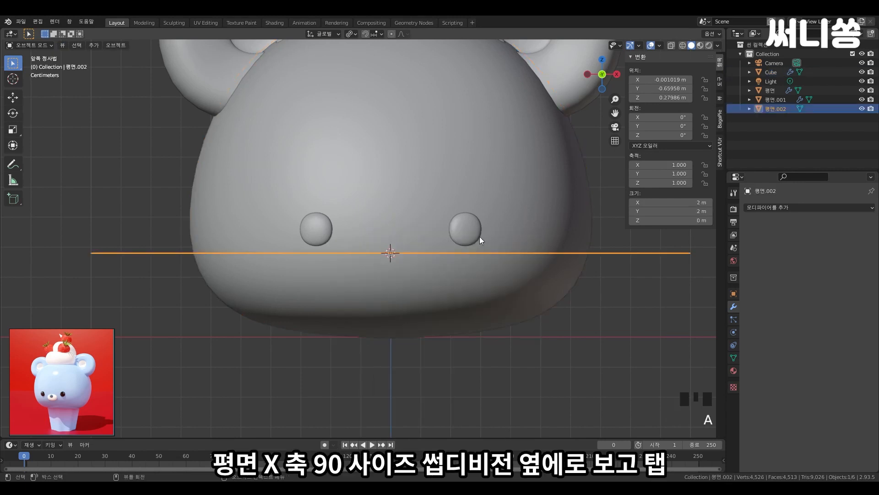
{"action": "left_click", "coordinate": [673, 117]}
{"action": "type", "text": "90"}
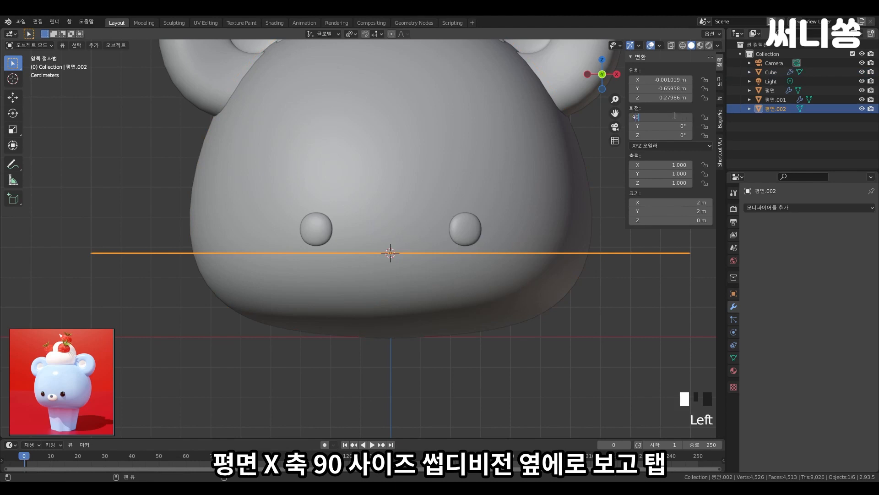
{"action": "key", "text": "Return"}
Scale the new plane down uniformly to about 0.086.
{"action": "scroll", "coordinate": [476, 295], "scroll_direction": "down", "scroll_amount": 6}
{"action": "key", "text": "s"}
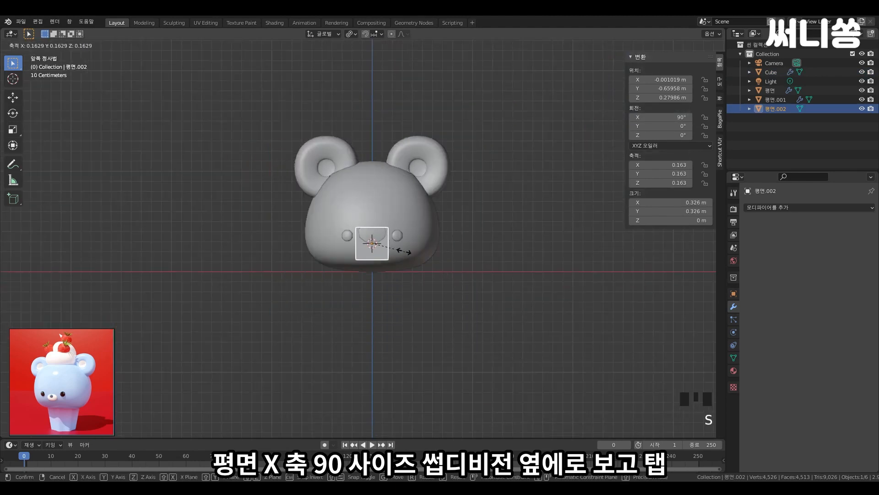
{"action": "left_click", "coordinate": [393, 247]}
{"action": "scroll", "coordinate": [403, 266], "scroll_direction": "up", "scroll_amount": 6}
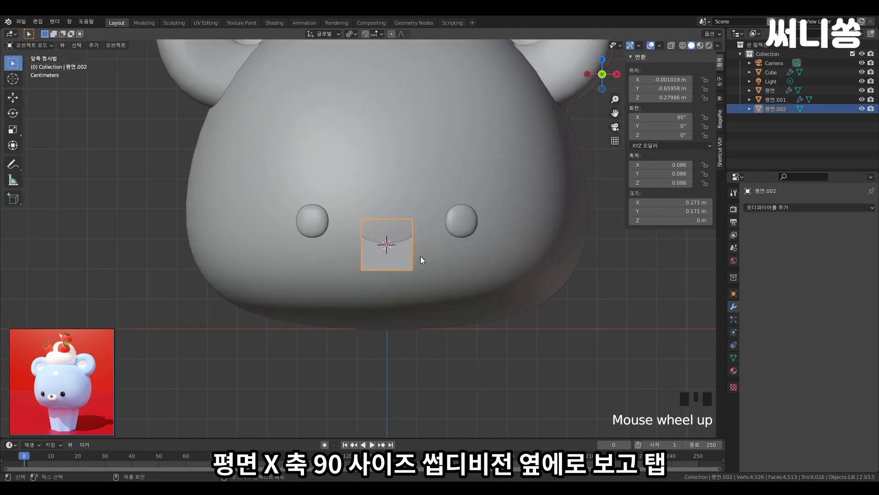
Add a Subdivision Surface modifier to the nose-area plane.
{"action": "left_click", "coordinate": [756, 207]}
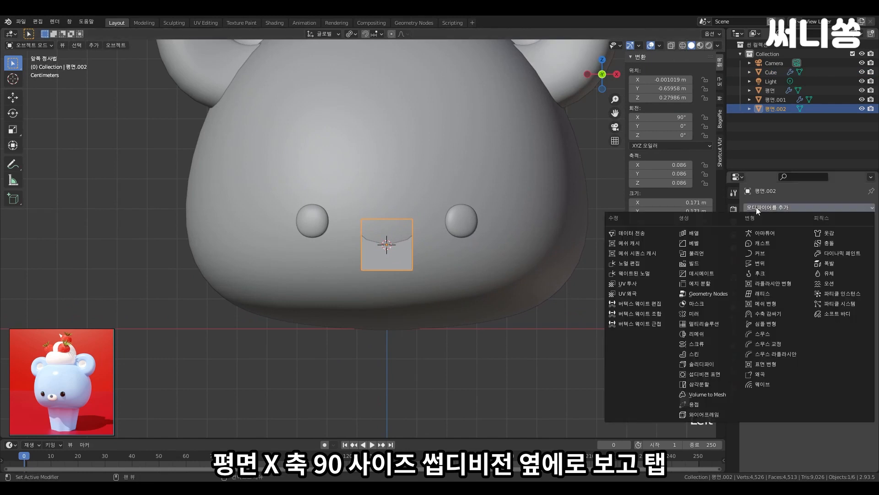
{"action": "left_click", "coordinate": [708, 374]}
{"action": "left_click", "coordinate": [813, 212]}
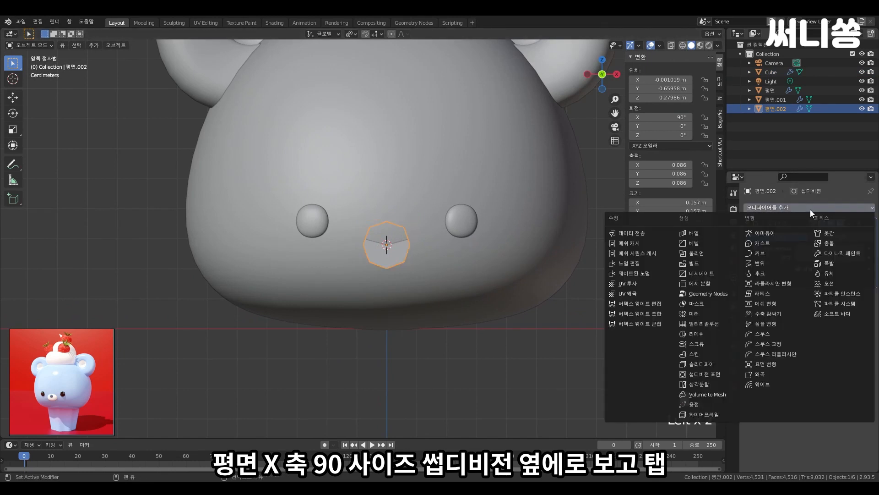
{"action": "left_click", "coordinate": [810, 210]}
{"action": "scroll", "coordinate": [541, 275], "scroll_direction": "up", "scroll_amount": 3}
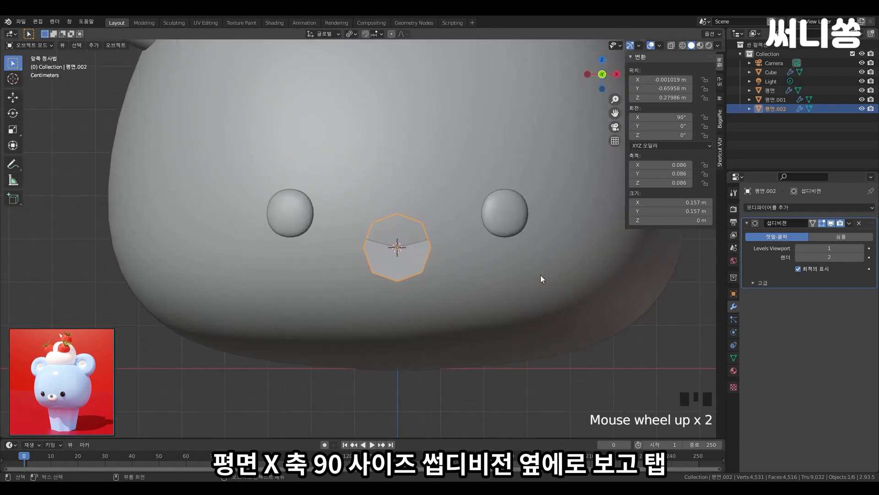
Extrude the plane's face forward into a rounded muzzle about 0.1 m thick, and return to Object Mode.
{"action": "middle_click_drag", "start_coordinate": [536, 275], "coordinate": [402, 279]}
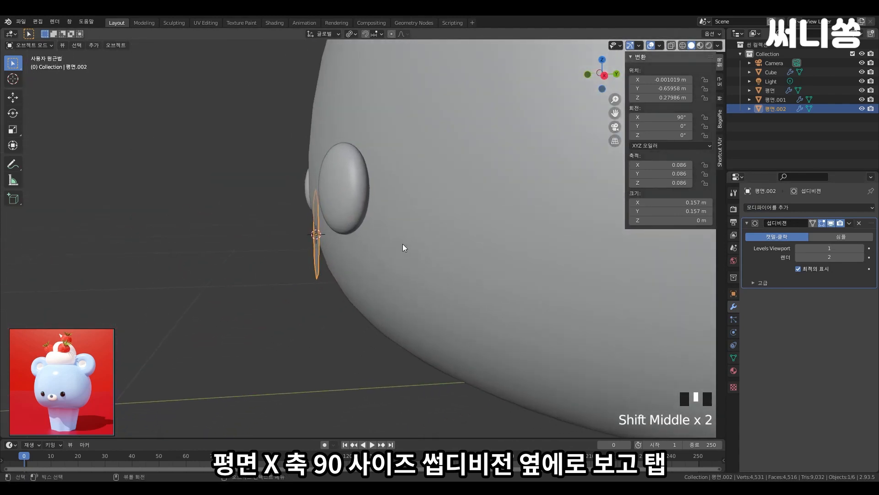
{"action": "key", "text": "Tab"}
{"action": "key", "text": "e"}
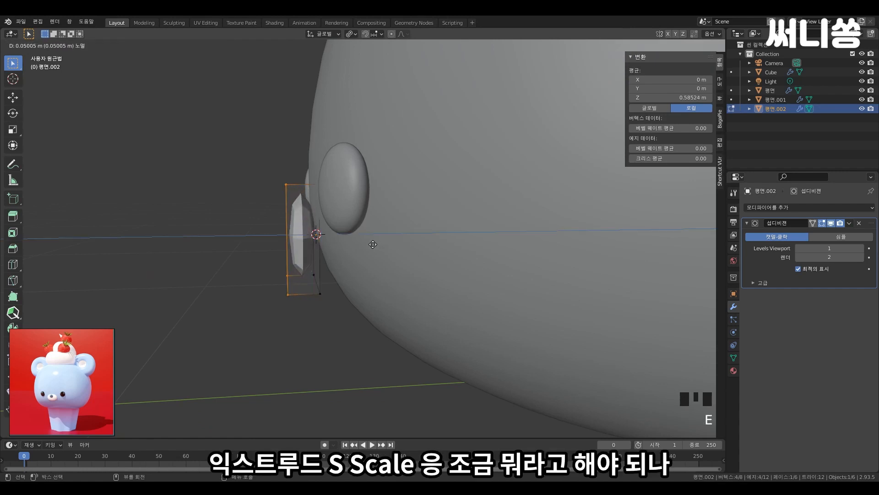
{"action": "left_click", "coordinate": [333, 242]}
{"action": "middle_click_drag", "start_coordinate": [333, 242], "coordinate": [470, 265]}
{"action": "scroll", "coordinate": [327, 289], "scroll_direction": "down", "scroll_amount": 2}
{"action": "key", "text": "Tab"}
{"action": "scroll", "coordinate": [432, 268], "scroll_direction": "up", "scroll_amount": 2}
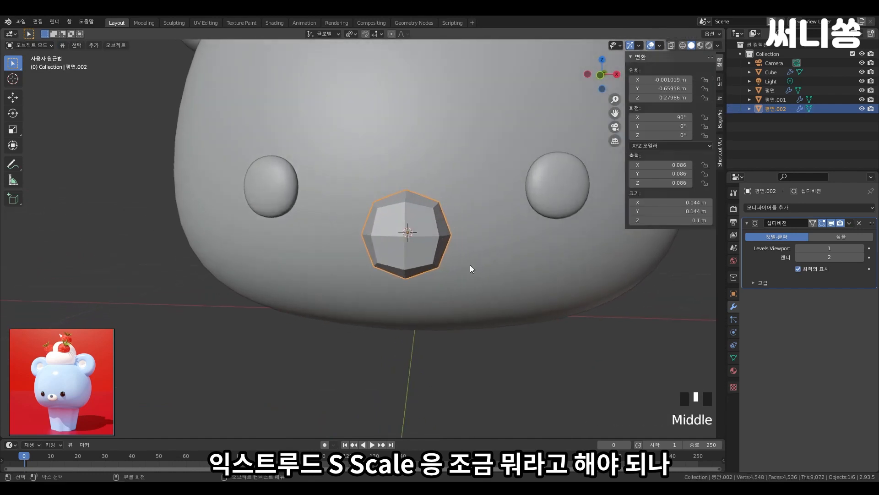
Widen the muzzle along the X axis to a scale of about 0.106.
{"action": "key", "text": "s"}
{"action": "key", "text": "x"}
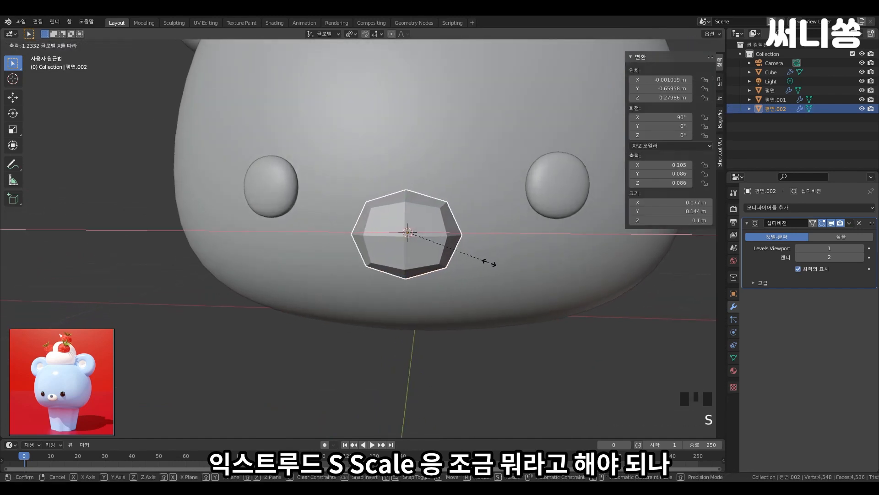
{"action": "left_click", "coordinate": [490, 262]}
Move the muzzle back along the Y axis into the face, to a Y location of about -0.618 m.
{"action": "scroll", "coordinate": [428, 281], "scroll_direction": "down", "scroll_amount": 4}
{"action": "middle_click_drag", "start_coordinate": [429, 284], "coordinate": [328, 280]}
{"action": "scroll", "coordinate": [339, 239], "scroll_direction": "up", "scroll_amount": 3}
{"action": "middle_click_drag", "start_coordinate": [342, 235], "coordinate": [324, 243]}
{"action": "scroll", "coordinate": [433, 266], "scroll_direction": "down", "scroll_amount": 3}
{"action": "key", "text": "g"}
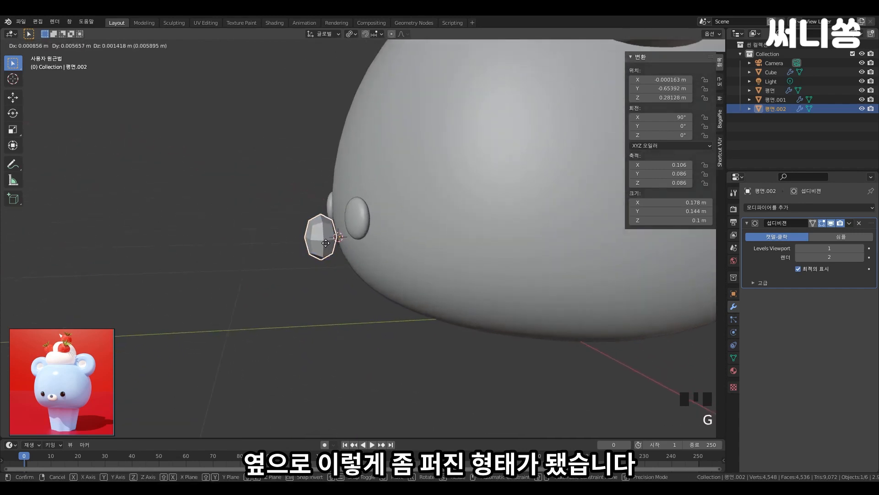
{"action": "key", "text": "y"}
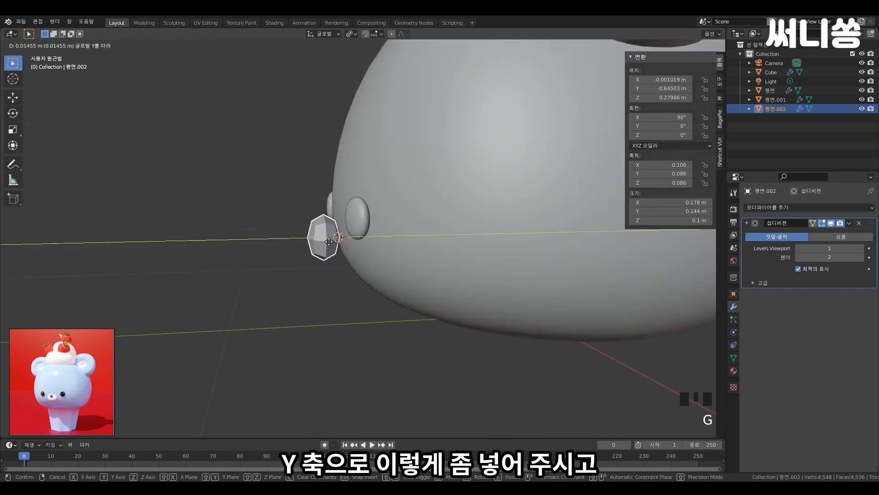
{"action": "left_click", "coordinate": [337, 240]}
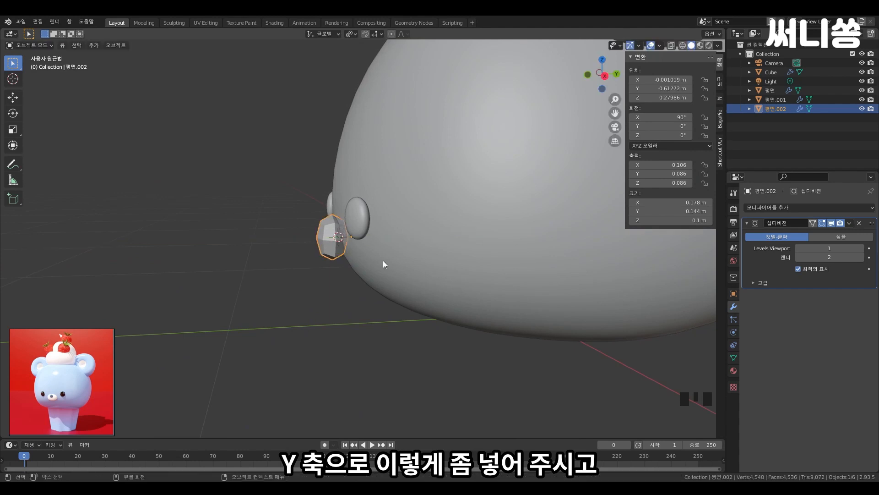
Tilt the muzzle in the right side view to an X rotation of about 100° so it follows the face, and deselect it.
{"action": "middle_click_drag", "start_coordinate": [383, 261], "coordinate": [459, 279]}
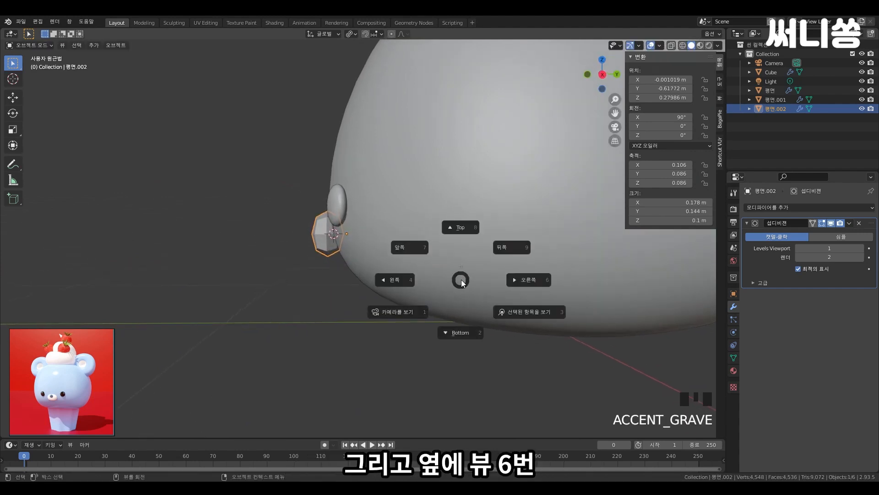
{"action": "key", "text": "grave"}
{"action": "key", "text": "6"}
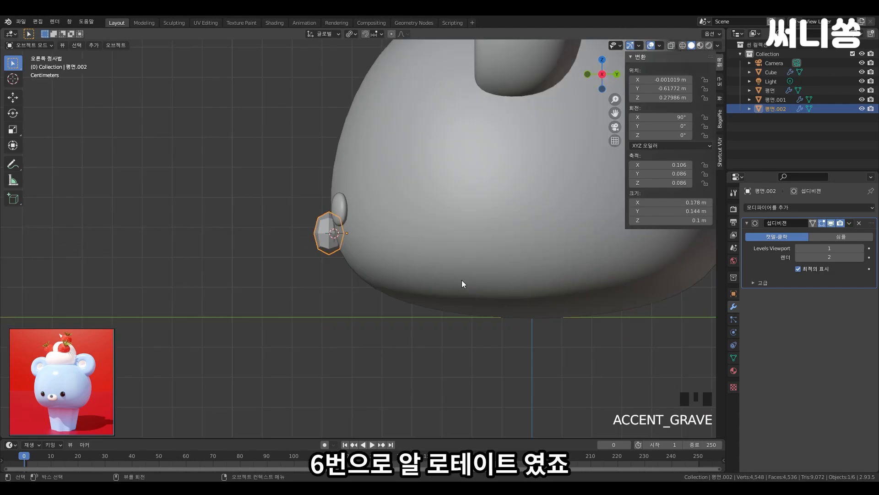
{"action": "key", "text": "r"}
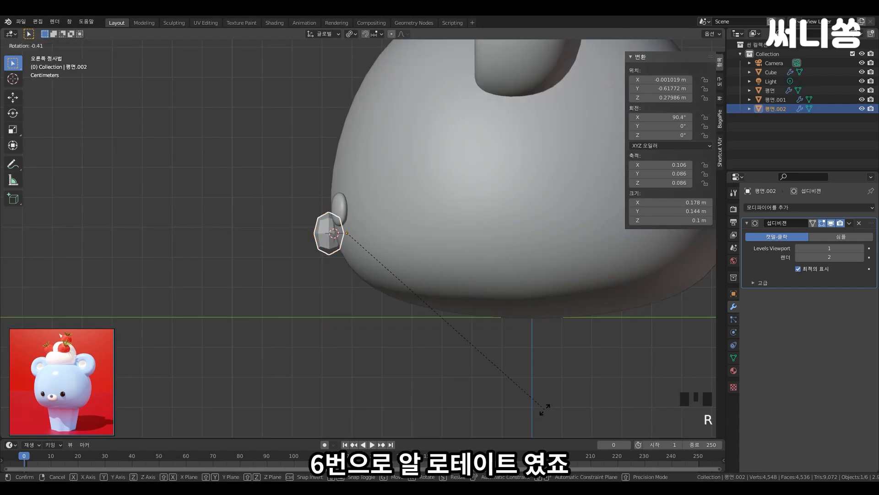
{"action": "left_click", "coordinate": [542, 375]}
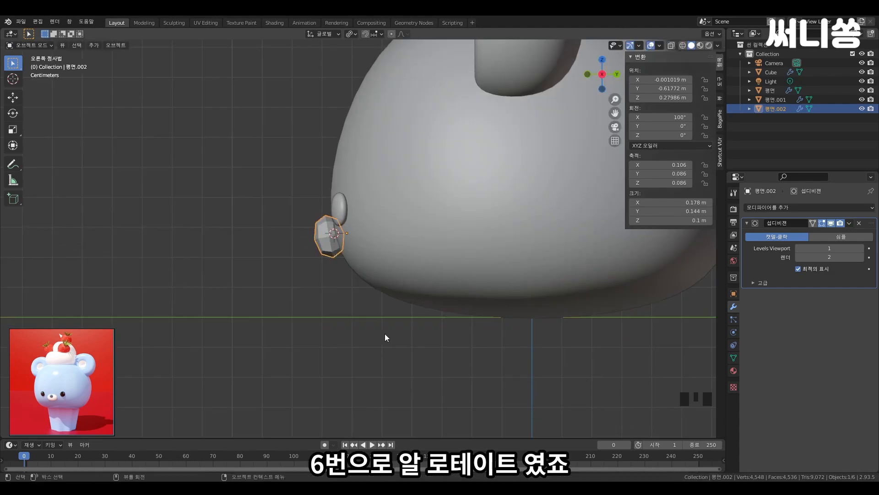
{"action": "left_click", "coordinate": [371, 332]}
{"action": "middle_click_drag", "start_coordinate": [371, 331], "coordinate": [433, 322]}
{"action": "left_click", "coordinate": [434, 323]}
{"action": "scroll", "coordinate": [434, 322], "scroll_direction": "down", "scroll_amount": 2}
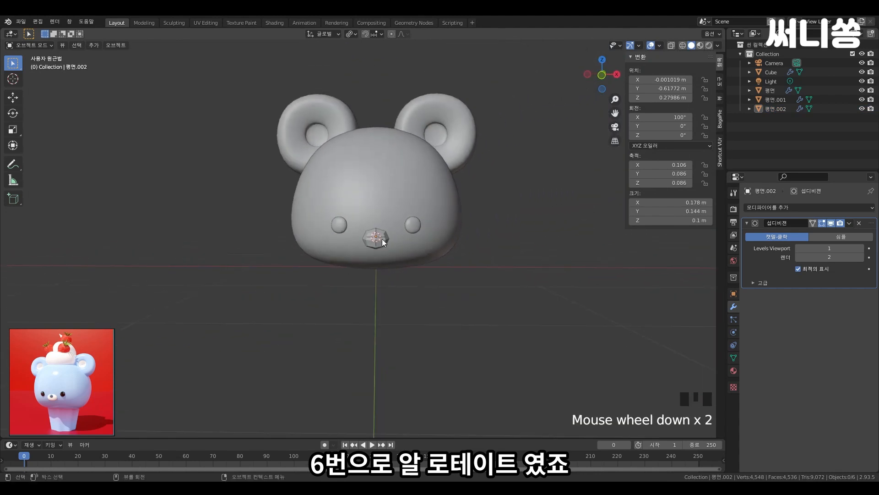
{"action": "scroll", "coordinate": [382, 238], "scroll_direction": "up", "scroll_amount": 5}
{"action": "middle_click_drag", "start_coordinate": [382, 251], "coordinate": [427, 266], "text": "shift"}
{"action": "left_click", "coordinate": [442, 271]}
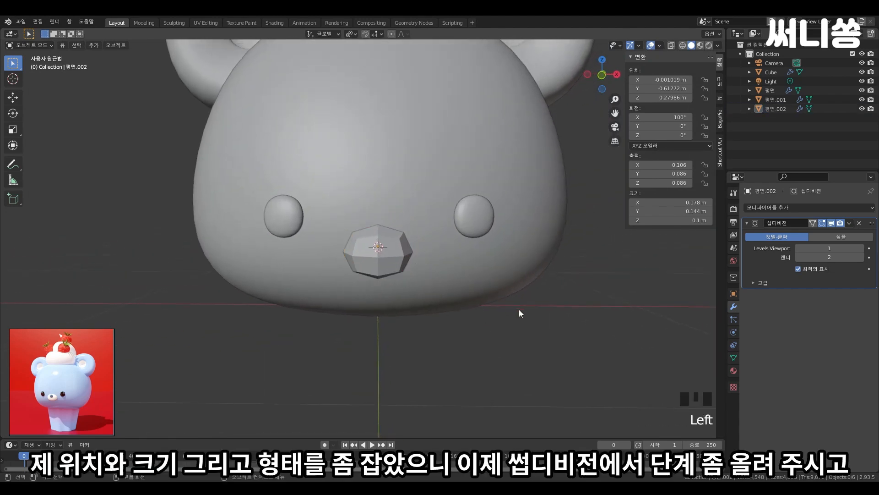
Raise the muzzle's Subdivision Surface viewport level to 3.
{"action": "middle_click_drag", "start_coordinate": [520, 313], "coordinate": [384, 286]}
{"action": "left_click", "coordinate": [376, 248]}
{"action": "scroll", "coordinate": [408, 289], "scroll_direction": "down", "scroll_amount": 2}
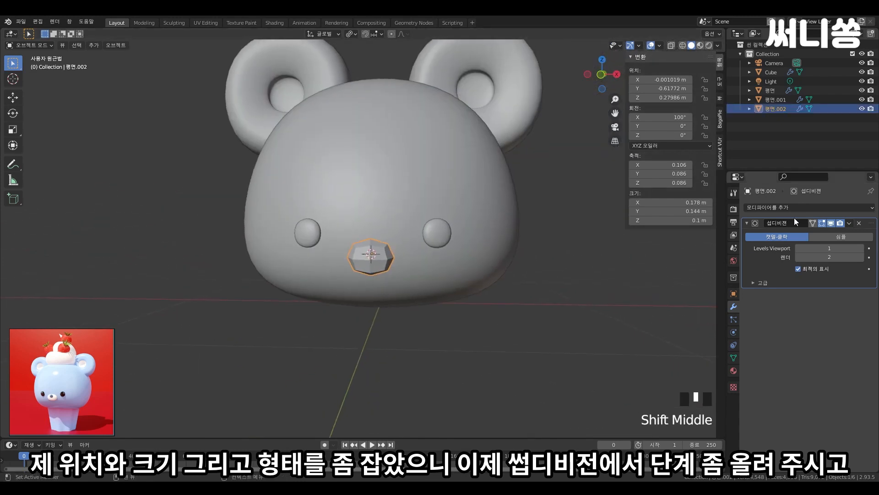
{"action": "left_click", "coordinate": [862, 248]}
{"action": "left_click", "coordinate": [862, 249]}
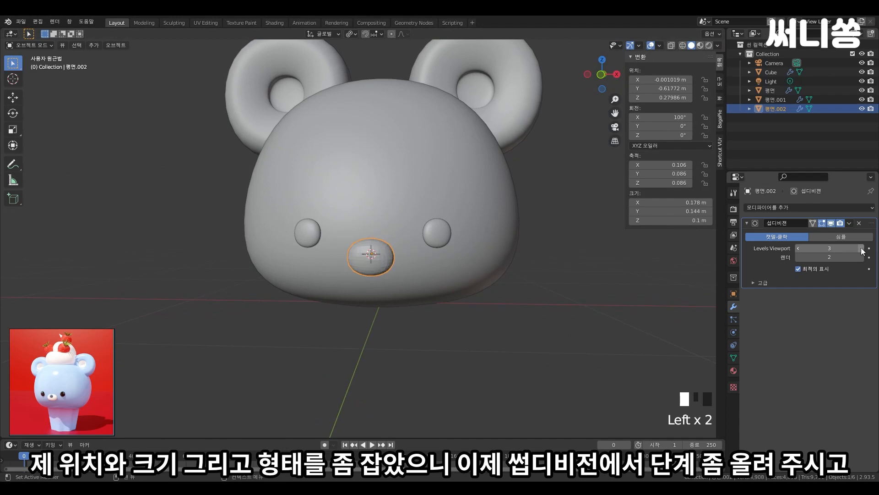
Apply smooth shading to the muzzle and deselect it.
{"action": "right_click", "coordinate": [386, 254]}
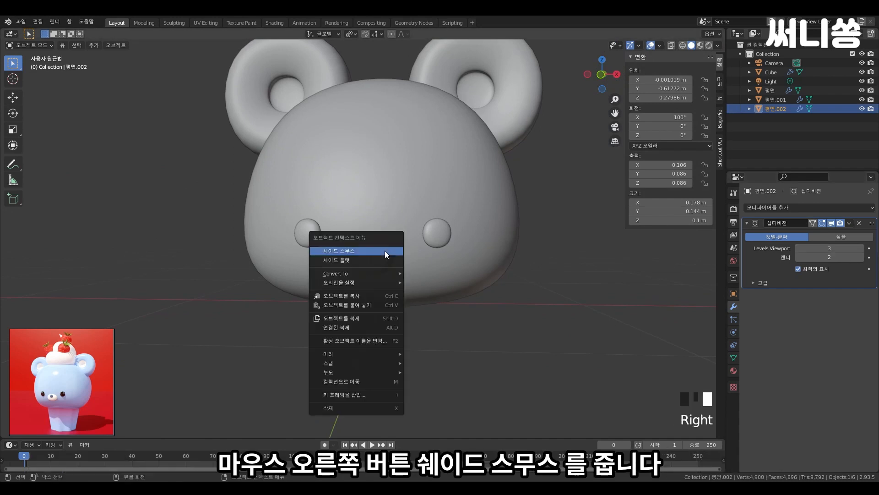
{"action": "left_click", "coordinate": [385, 251]}
{"action": "left_click", "coordinate": [393, 310]}
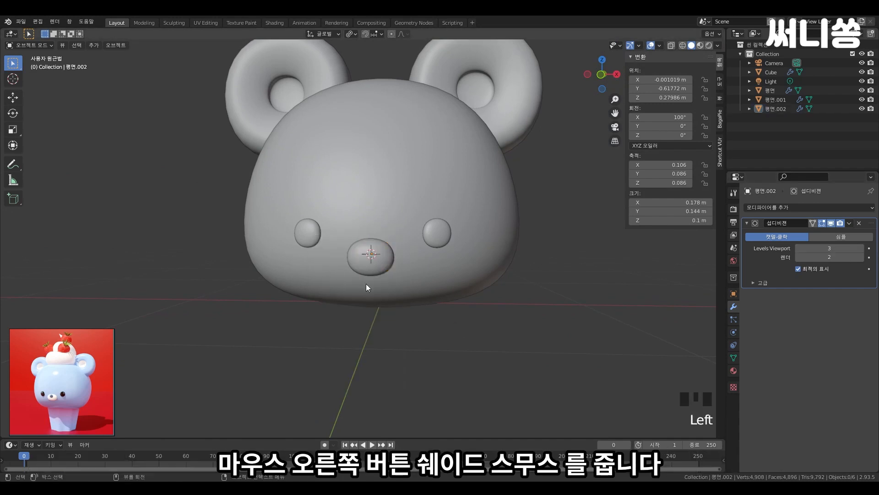
{"action": "middle_click_drag", "start_coordinate": [367, 287], "coordinate": [367, 329], "text": "shift"}
{"action": "scroll", "coordinate": [367, 330], "scroll_direction": "up", "scroll_amount": 2}
Push the muzzle slightly deeper into the face along the Y axis, to a Y location of about -0.607 m.
{"action": "left_click", "coordinate": [393, 297]}
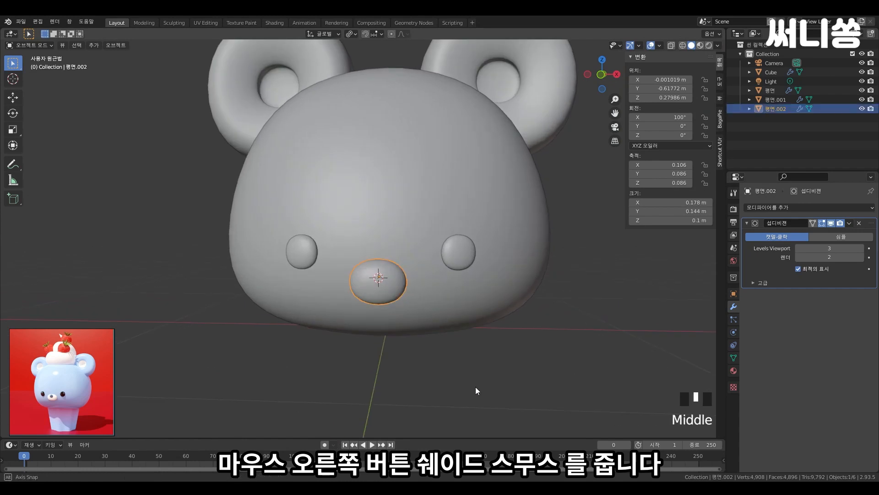
{"action": "middle_click_drag", "start_coordinate": [475, 387], "coordinate": [323, 349]}
{"action": "scroll", "coordinate": [426, 365], "scroll_direction": "up", "scroll_amount": 1}
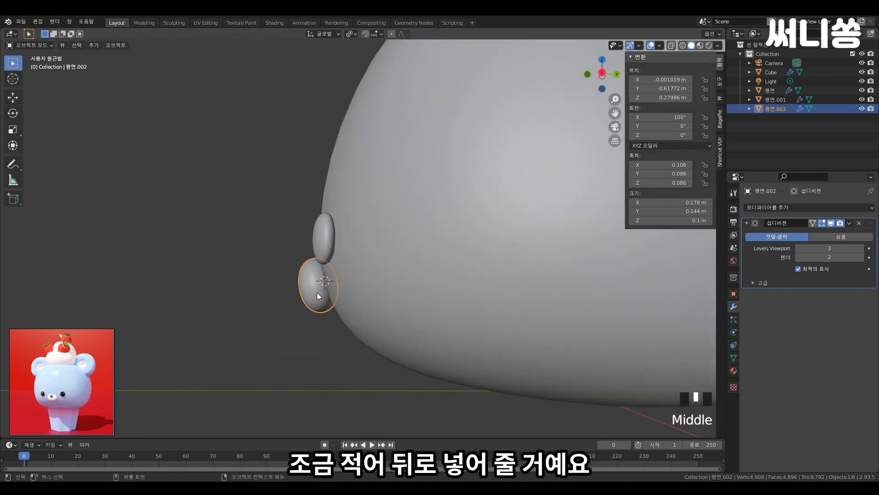
{"action": "key", "text": "g"}
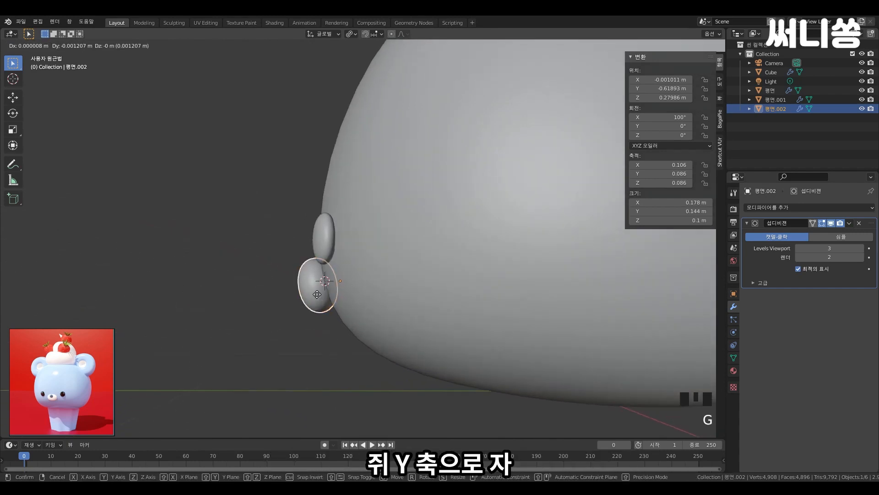
{"action": "key", "text": "y"}
{"action": "left_click", "coordinate": [322, 294]}
{"action": "left_click", "coordinate": [287, 344]}
{"action": "middle_click_drag", "start_coordinate": [287, 344], "coordinate": [411, 351]}
{"action": "scroll", "coordinate": [447, 358], "scroll_direction": "down", "scroll_amount": 2}
{"action": "scroll", "coordinate": [408, 343], "scroll_direction": "up", "scroll_amount": 3}
Duplicate the muzzle and leave the copy in the original's position as the nose.
{"action": "left_click", "coordinate": [406, 298]}
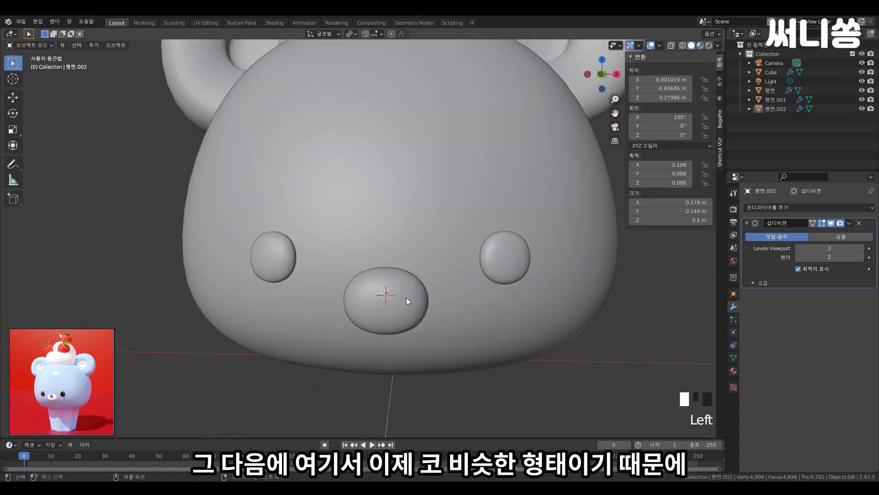
{"action": "scroll", "coordinate": [406, 302], "scroll_direction": "down", "scroll_amount": 3}
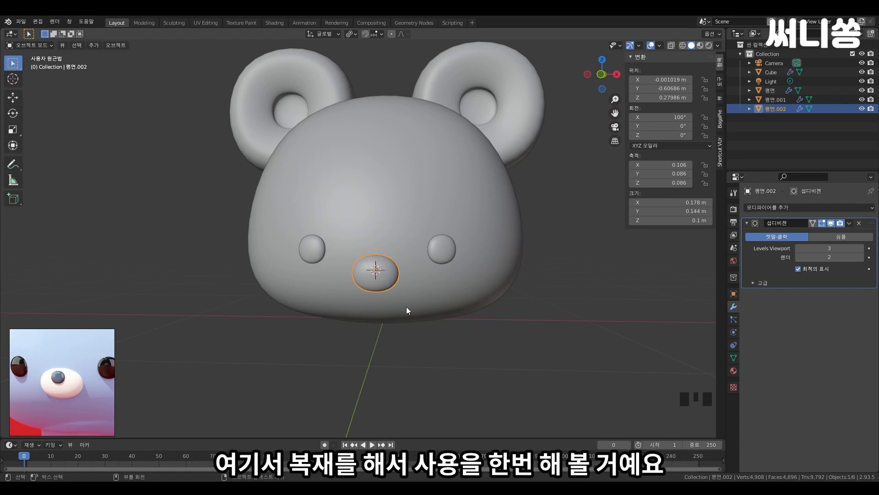
{"action": "middle_click_drag", "start_coordinate": [376, 275], "coordinate": [298, 339]}
{"action": "key", "text": "shift+d"}
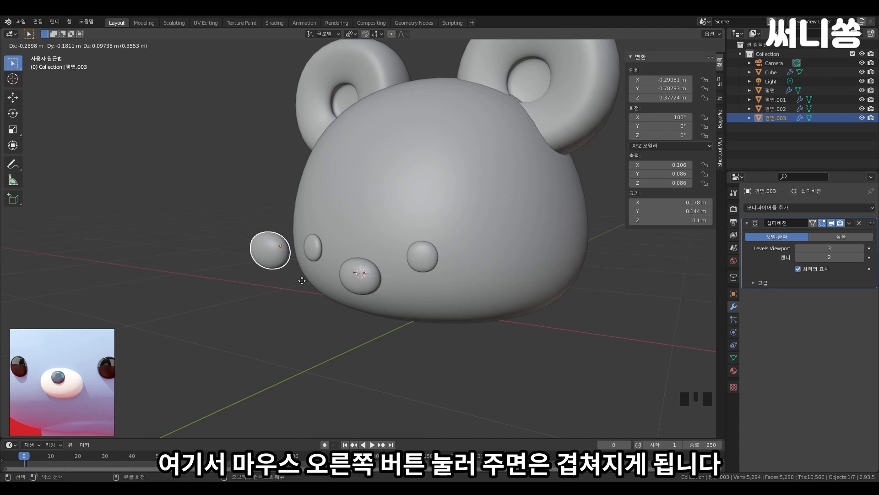
{"action": "right_click", "coordinate": [301, 280]}
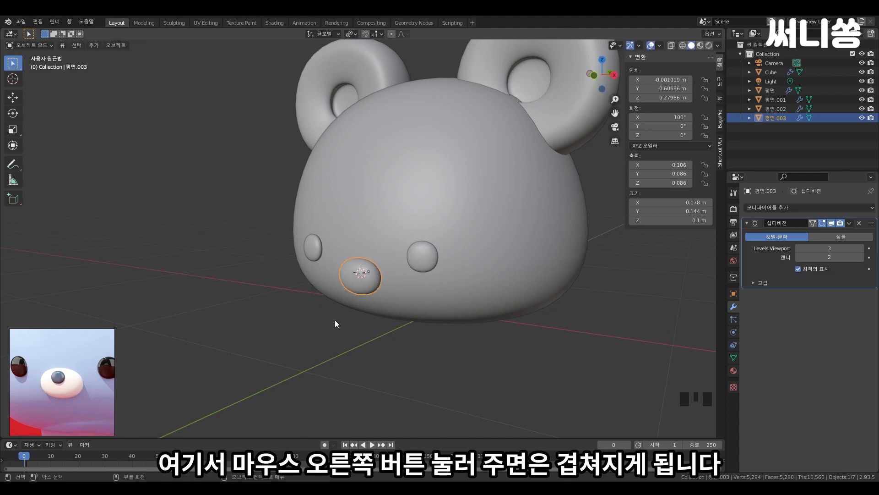
{"action": "middle_click_drag", "start_coordinate": [334, 320], "coordinate": [391, 323]}
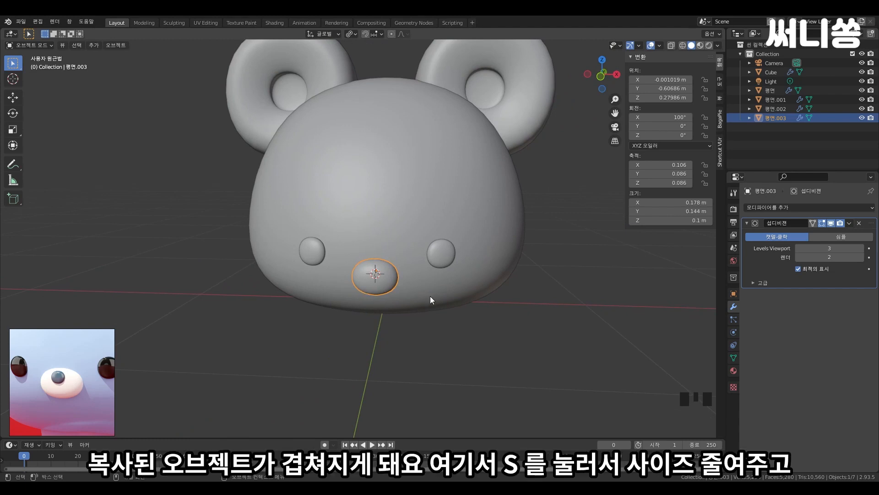
Scale the duplicate down uniformly to about 0.060 in X and 0.048 in Y and Z.
{"action": "middle_click_drag", "start_coordinate": [400, 346], "coordinate": [579, 361], "text": "shift"}
{"action": "scroll", "coordinate": [414, 322], "scroll_direction": "up", "scroll_amount": 3}
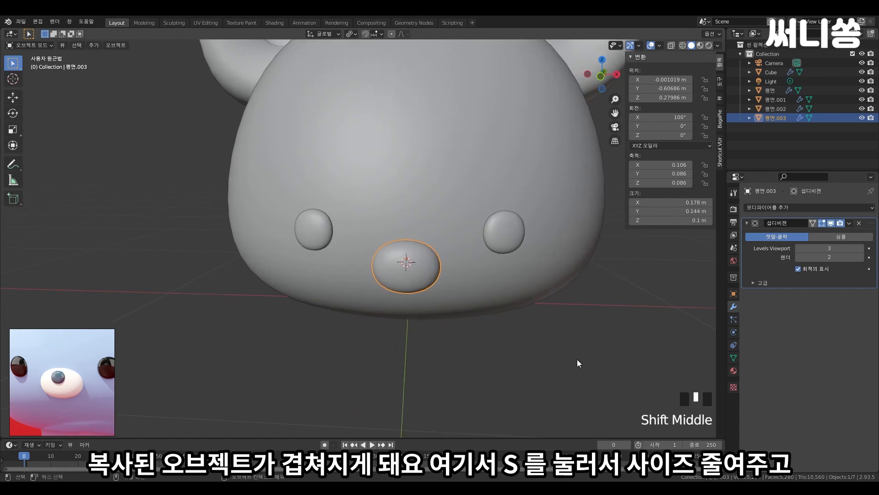
{"action": "key", "text": "s"}
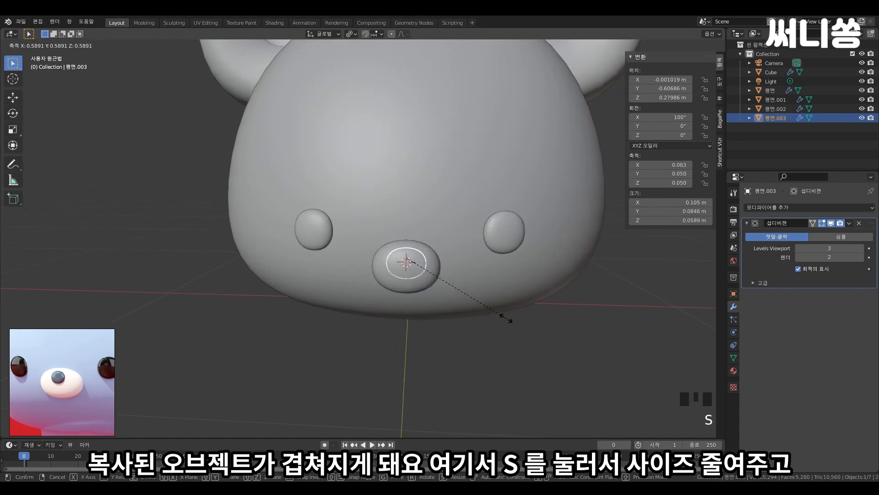
{"action": "left_click", "coordinate": [502, 317]}
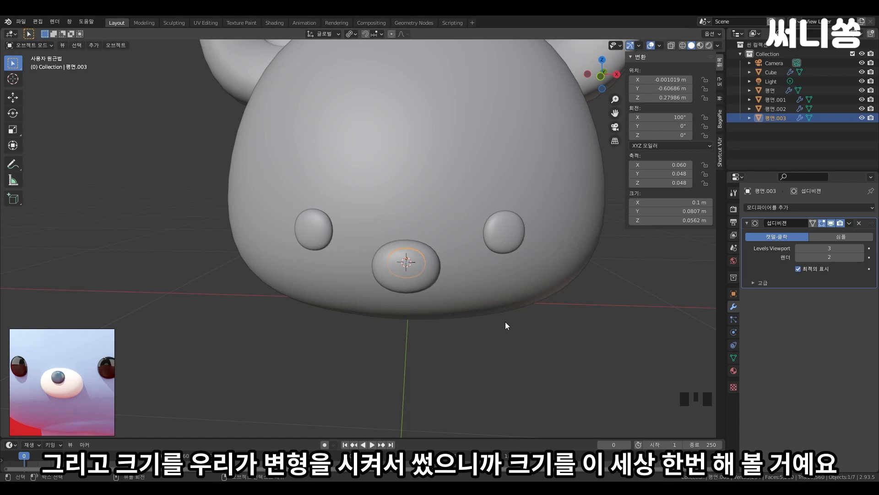
Reset the nose's scale, then scale it down uniformly to about 0.035 on all axes.
{"action": "key", "text": "alt+s"}
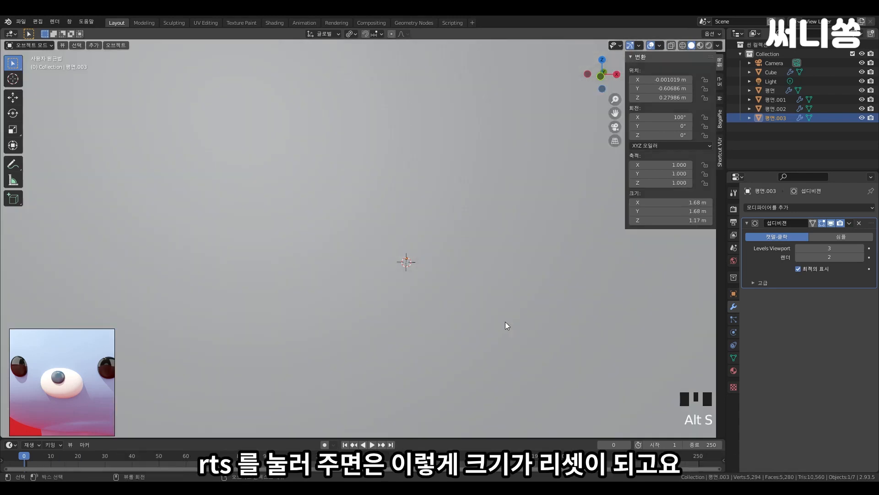
{"action": "scroll", "coordinate": [437, 292], "scroll_direction": "down", "scroll_amount": 1}
{"action": "scroll", "coordinate": [435, 292], "scroll_direction": "down", "scroll_amount": 10}
{"action": "scroll", "coordinate": [415, 310], "scroll_direction": "up", "scroll_amount": 4}
{"action": "middle_click_drag", "start_coordinate": [414, 309], "coordinate": [380, 321]}
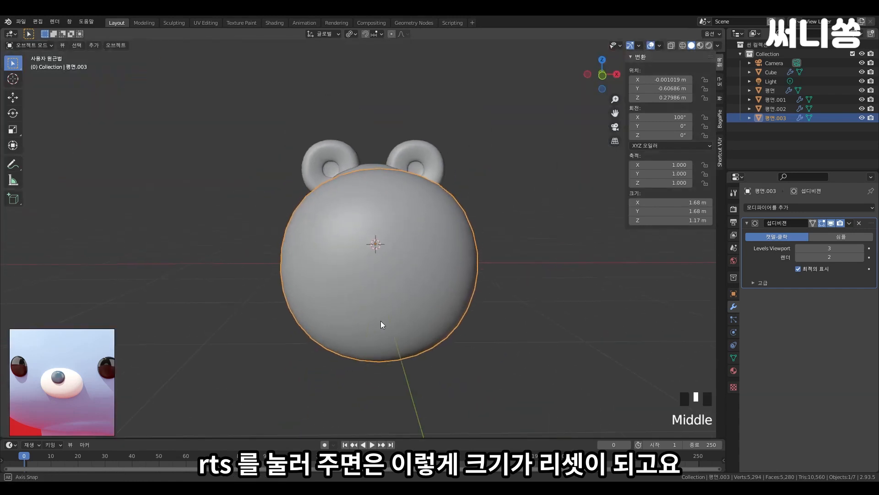
{"action": "middle_click_drag", "start_coordinate": [501, 348], "coordinate": [540, 372]}
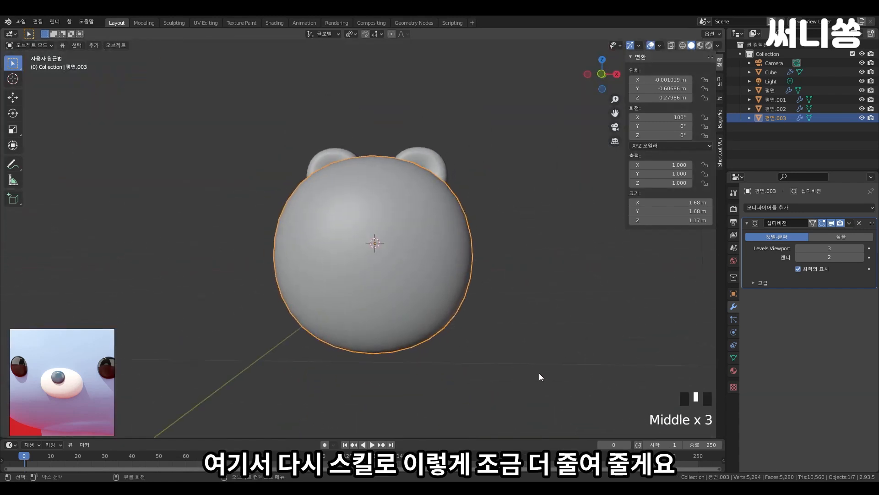
{"action": "key", "text": "s"}
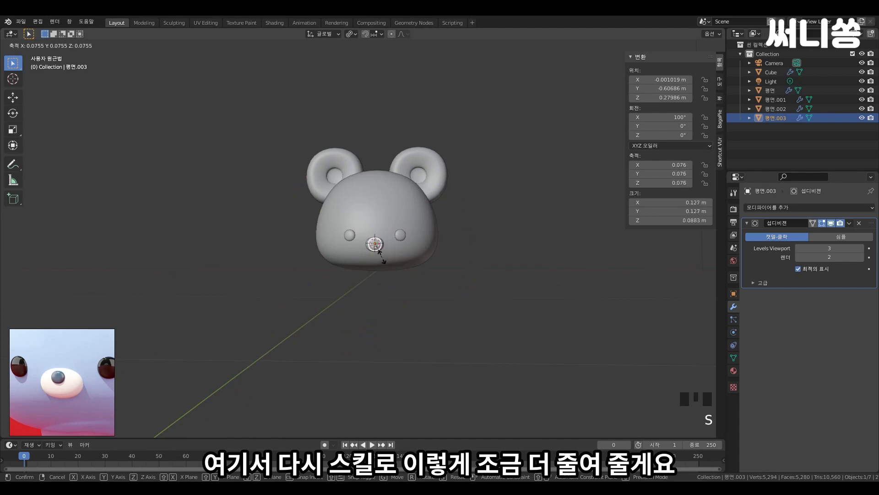
{"action": "left_click", "coordinate": [378, 249]}
{"action": "scroll", "coordinate": [419, 269], "scroll_direction": "up", "scroll_amount": 4}
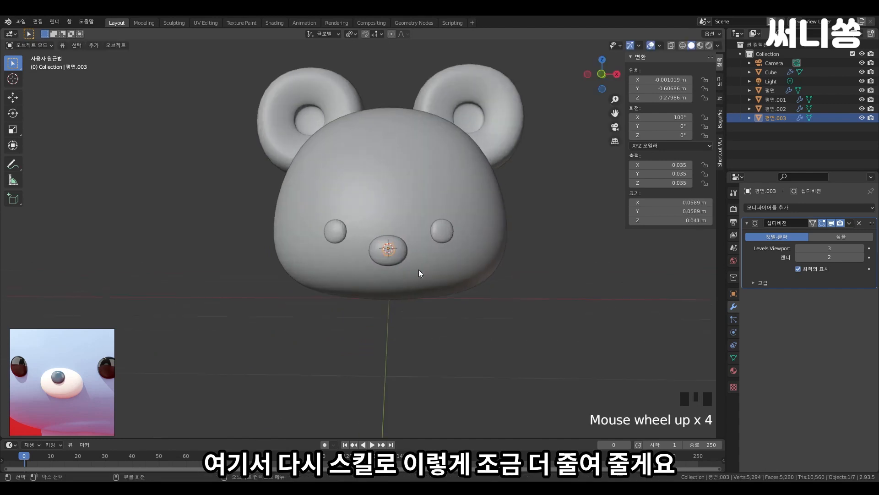
Move the nose forward out of the muzzle along the Y axis, to a Y location of about -0.693 m.
{"action": "middle_click_drag", "start_coordinate": [419, 269], "coordinate": [334, 271]}
{"action": "scroll", "coordinate": [364, 275], "scroll_direction": "up", "scroll_amount": 4}
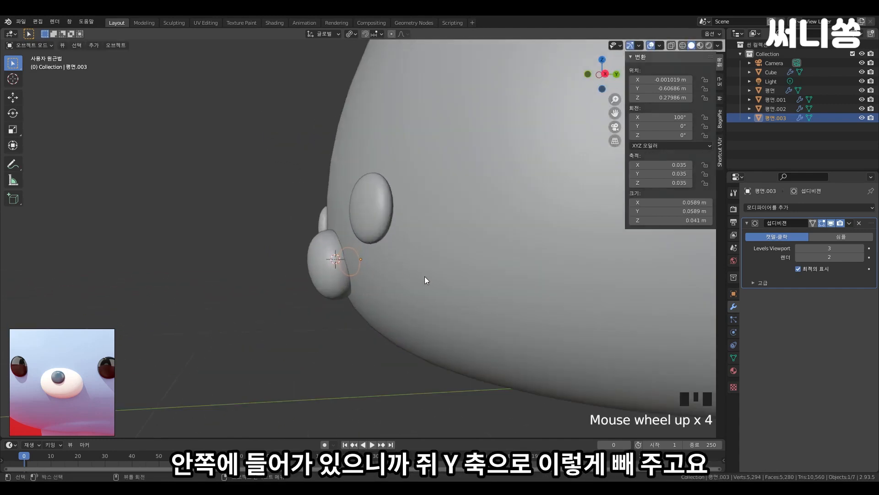
{"action": "key", "text": "g"}
{"action": "key", "text": "y"}
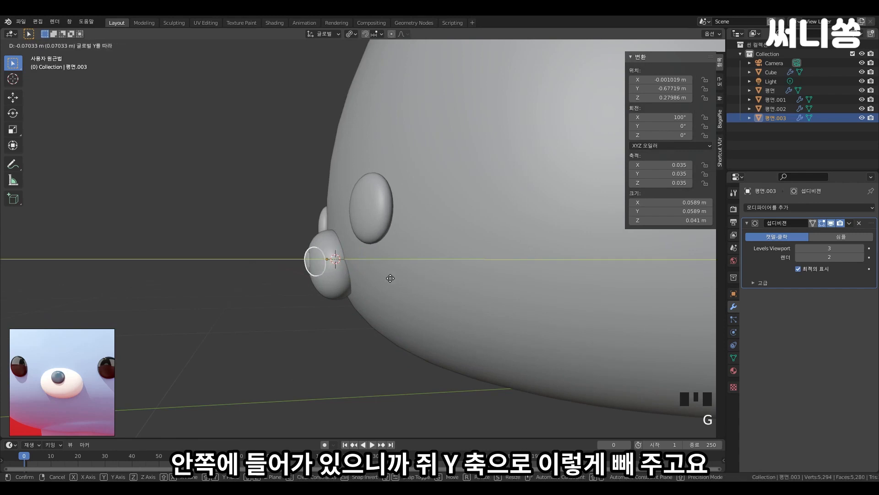
{"action": "left_click", "coordinate": [384, 278]}
{"action": "middle_click_drag", "start_coordinate": [384, 278], "coordinate": [391, 313]}
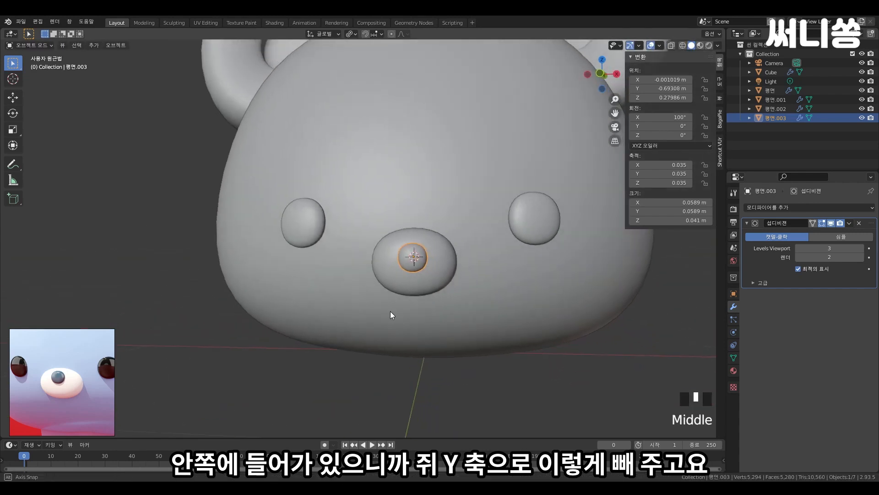
Shrink the nose slightly to a uniform scale of about 0.033 and deselect it.
{"action": "key", "text": "s"}
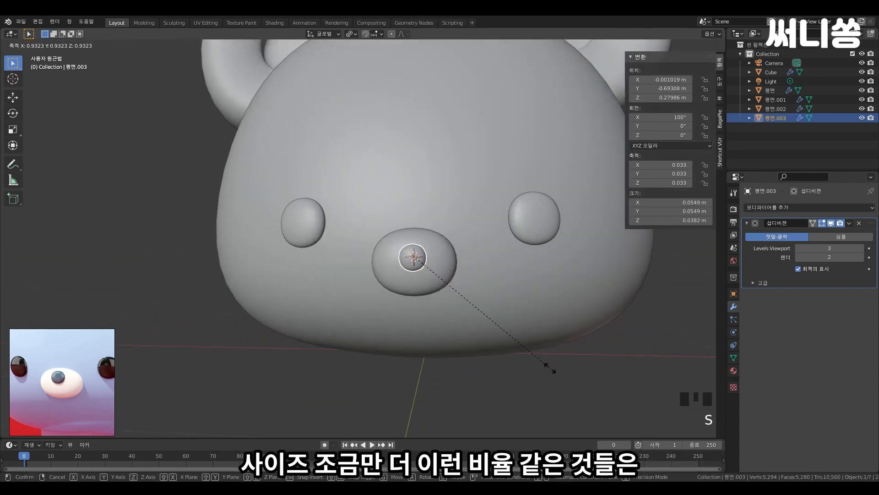
{"action": "left_click", "coordinate": [550, 367]}
{"action": "scroll", "coordinate": [454, 336], "scroll_direction": "down", "scroll_amount": 4}
{"action": "left_click", "coordinate": [454, 335]}
{"action": "scroll", "coordinate": [413, 322], "scroll_direction": "up", "scroll_amount": 2}
{"action": "middle_click_drag", "start_coordinate": [402, 326], "coordinate": [430, 329]}
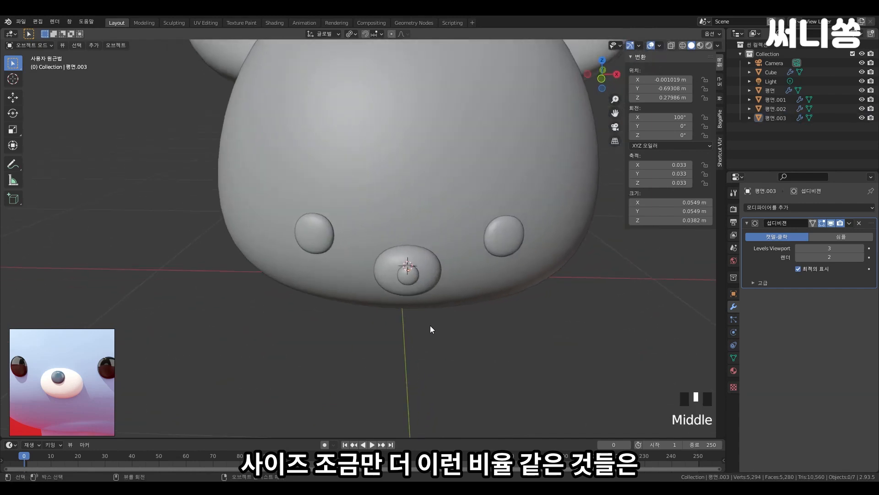
Raise the nose along the Z axis to a Z location of about 0.303 m and deselect it.
{"action": "left_click", "coordinate": [411, 278]}
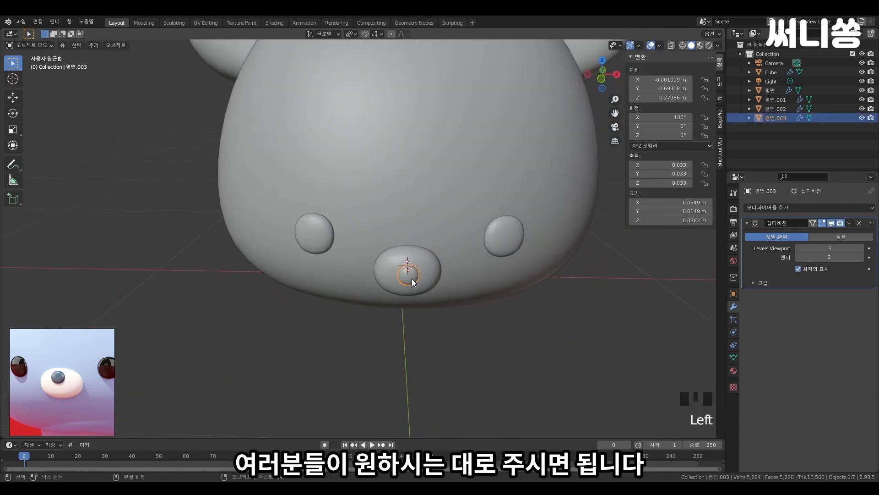
{"action": "mouse_move", "coordinate": [411, 278]}
{"action": "middle_mouse_down"}
{"action": "mouse_move", "coordinate": [408, 289]}
{"action": "mouse_move", "coordinate": [407, 280]}
{"action": "middle_mouse_up"}
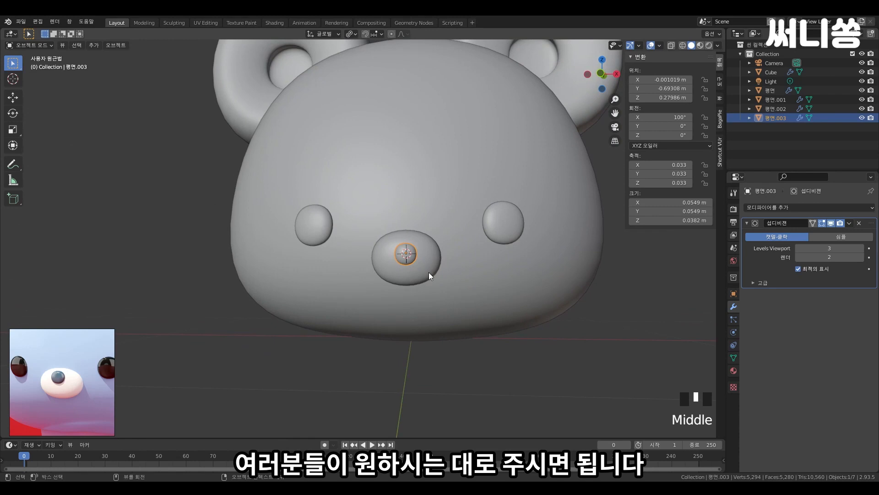
{"action": "key", "text": "g"}
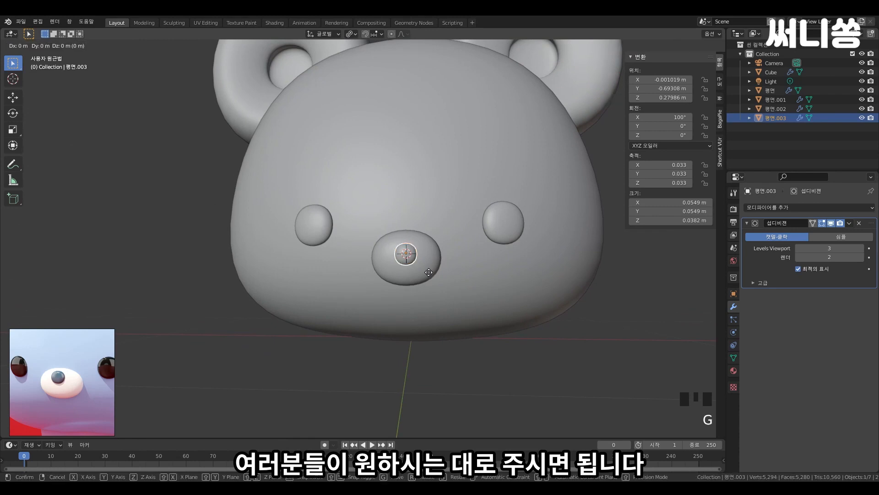
{"action": "key", "text": "z"}
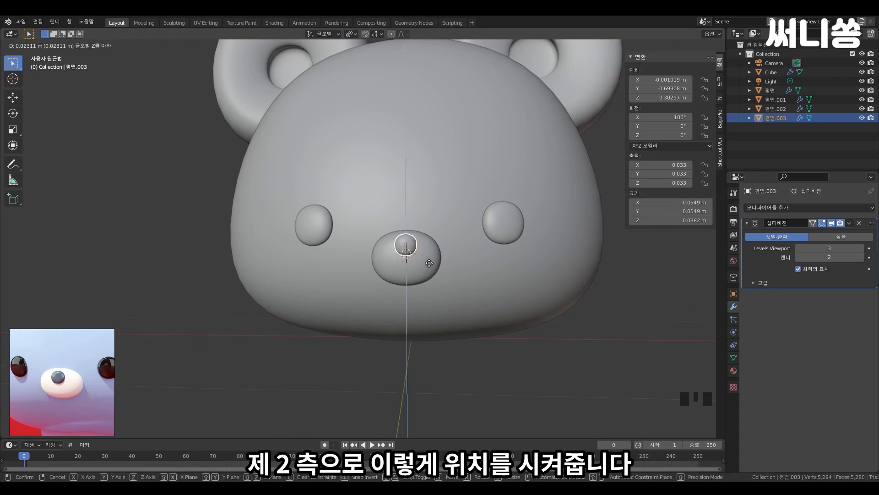
{"action": "left_click", "coordinate": [430, 263]}
{"action": "left_click", "coordinate": [509, 350]}
{"action": "scroll", "coordinate": [376, 307], "scroll_direction": "down", "scroll_amount": 3}
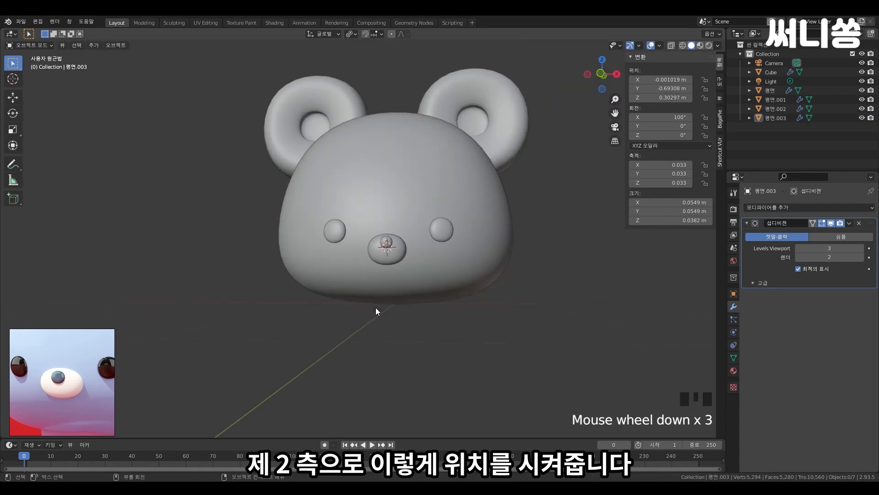
Inspect the bear head's proportions and nose placement from the right, from the front and in perspective.
{"action": "middle_click_drag", "start_coordinate": [376, 307], "coordinate": [419, 333]}
{"action": "scroll", "coordinate": [350, 321], "scroll_direction": "up", "scroll_amount": 4}
{"action": "scroll", "coordinate": [280, 307], "scroll_direction": "up", "scroll_amount": 3}
{"action": "scroll", "coordinate": [318, 339], "scroll_direction": "down", "scroll_amount": 5}
{"action": "scroll", "coordinate": [491, 359], "scroll_direction": "down", "scroll_amount": 1}
{"action": "scroll", "coordinate": [447, 320], "scroll_direction": "up", "scroll_amount": 2}
{"action": "key", "text": "grave"}
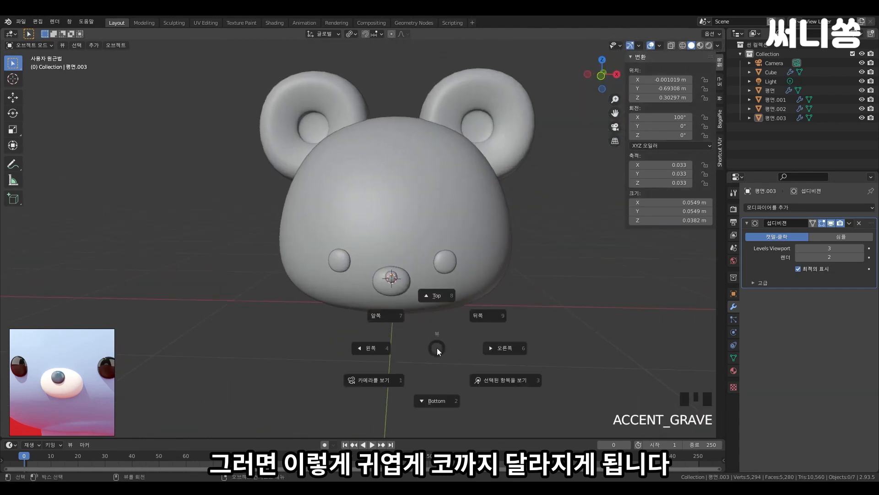
{"action": "key", "text": "6"}
{"action": "key", "text": "grave"}
{"action": "key", "text": "7"}
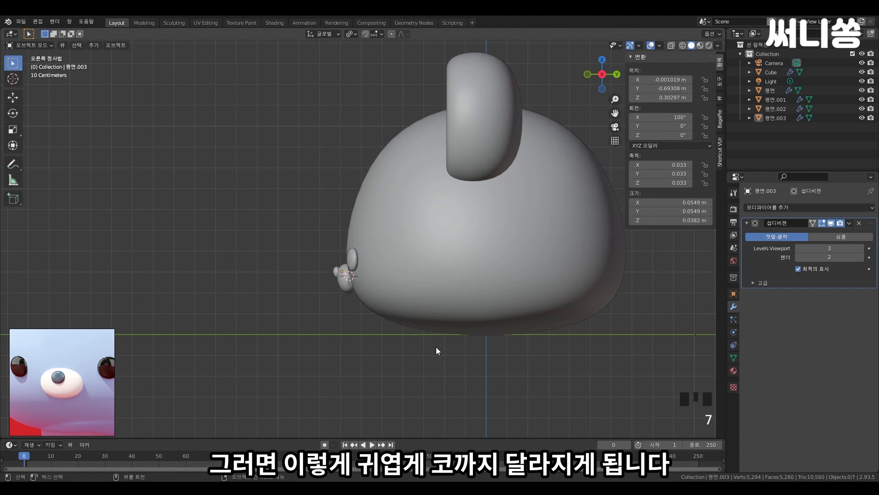
{"action": "key", "text": "grave"}
{"action": "key", "text": "1"}
{"action": "scroll", "coordinate": [436, 347], "scroll_direction": "down", "scroll_amount": 2}
{"action": "middle_click_drag", "start_coordinate": [435, 346], "coordinate": [390, 342], "text": "shift"}
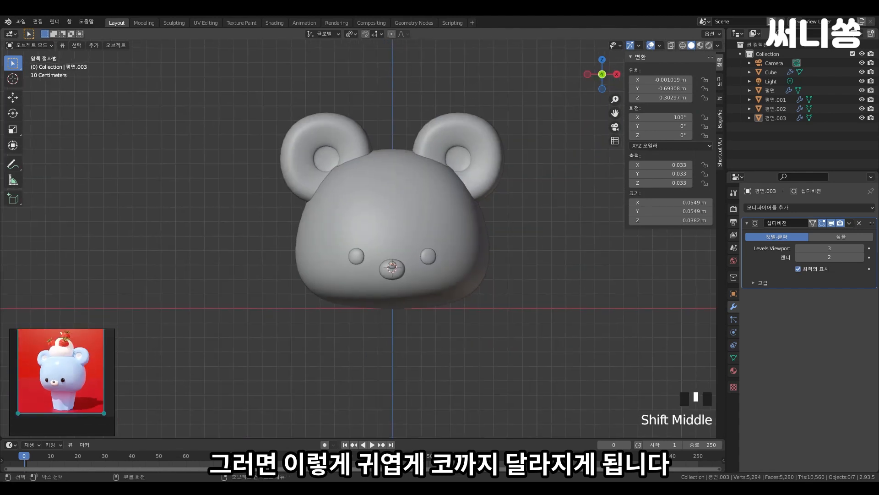
{"action": "scroll", "coordinate": [477, 280], "scroll_direction": "up", "scroll_amount": 2}
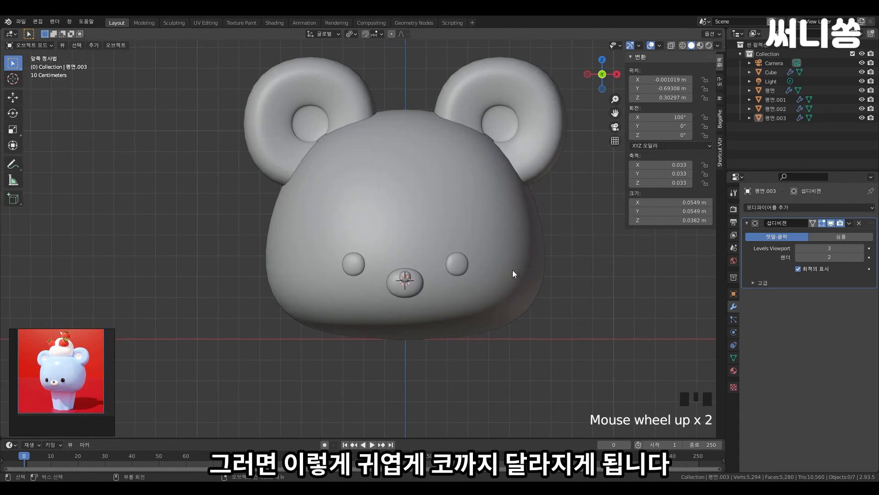
{"action": "mouse_move", "coordinate": [488, 232]}
{"action": "middle_mouse_down"}
{"action": "mouse_move", "coordinate": [390, 257]}
{"action": "mouse_move", "coordinate": [483, 285]}
{"action": "mouse_move", "coordinate": [436, 277]}
{"action": "mouse_move", "coordinate": [414, 245]}
{"action": "mouse_move", "coordinate": [490, 247]}
{"action": "mouse_move", "coordinate": [515, 271]}
{"action": "mouse_move", "coordinate": [494, 270]}
{"action": "middle_mouse_up"}
{"action": "scroll", "coordinate": [389, 257], "scroll_direction": "down", "scroll_amount": 7}
{"action": "scroll", "coordinate": [420, 241], "scroll_direction": "up", "scroll_amount": 2}
{"action": "scroll", "coordinate": [501, 266], "scroll_direction": "up", "scroll_amount": 2}
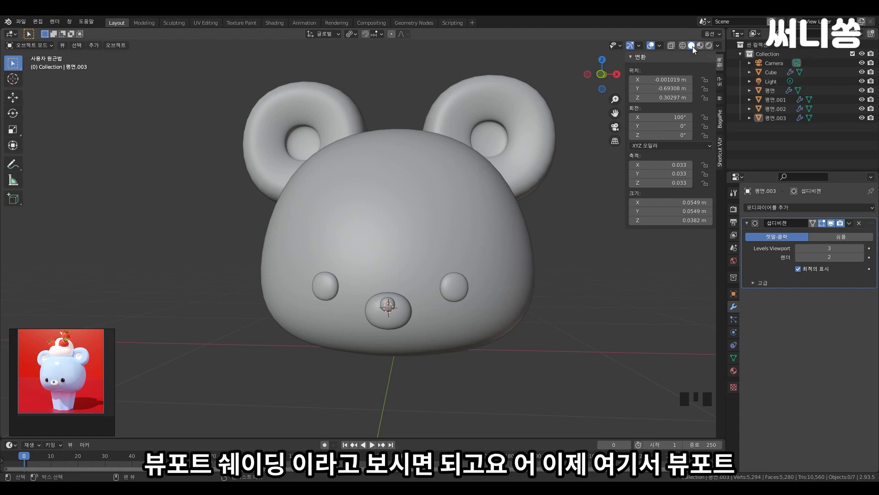
Set the solid viewport shading to MatCap lighting with Random object colours.
{"action": "left_click", "coordinate": [719, 46]}
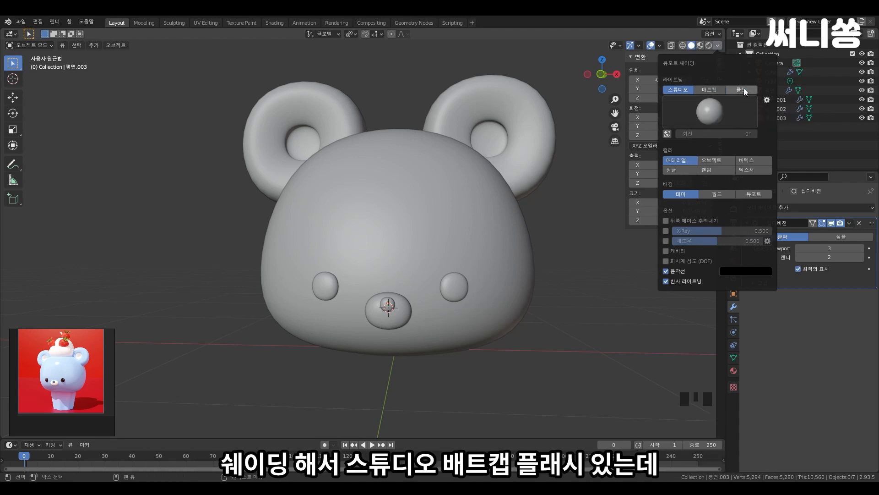
{"action": "left_click", "coordinate": [713, 90]}
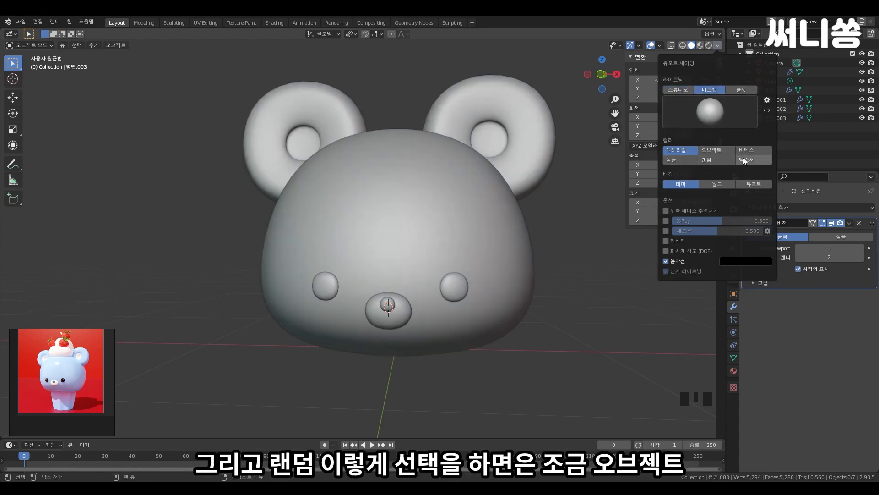
{"action": "left_click", "coordinate": [712, 159]}
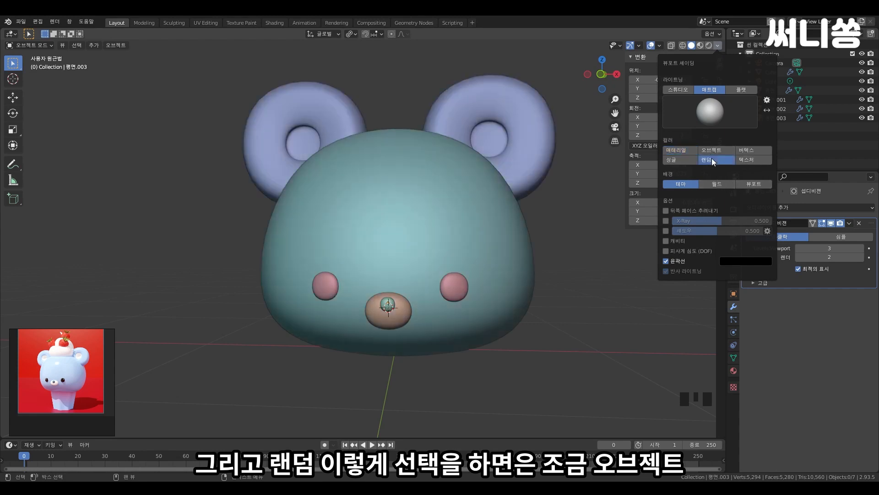
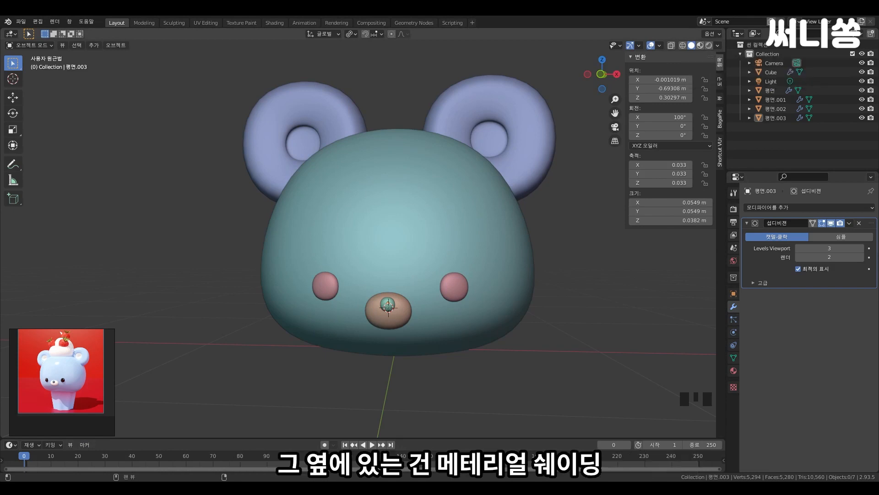
Preview the head in Material Preview shading, then switch the viewport to Rendered shading.
{"action": "left_click", "coordinate": [700, 45]}
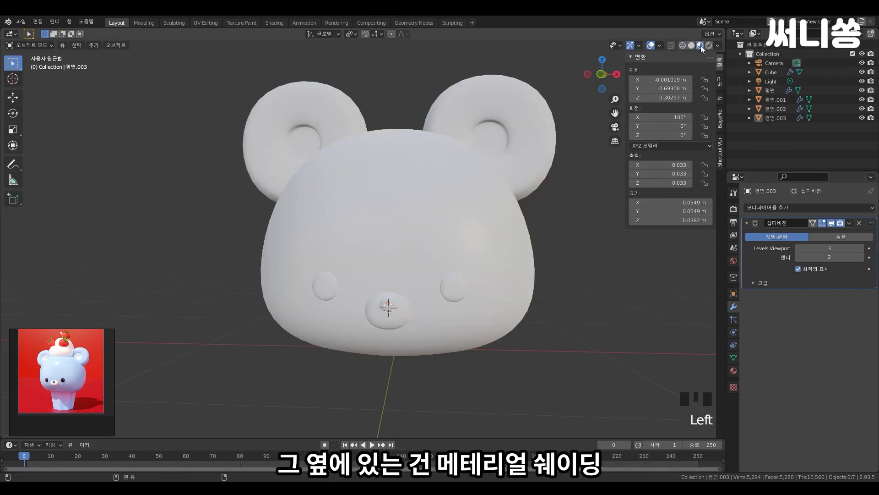
{"action": "left_click", "coordinate": [709, 46]}
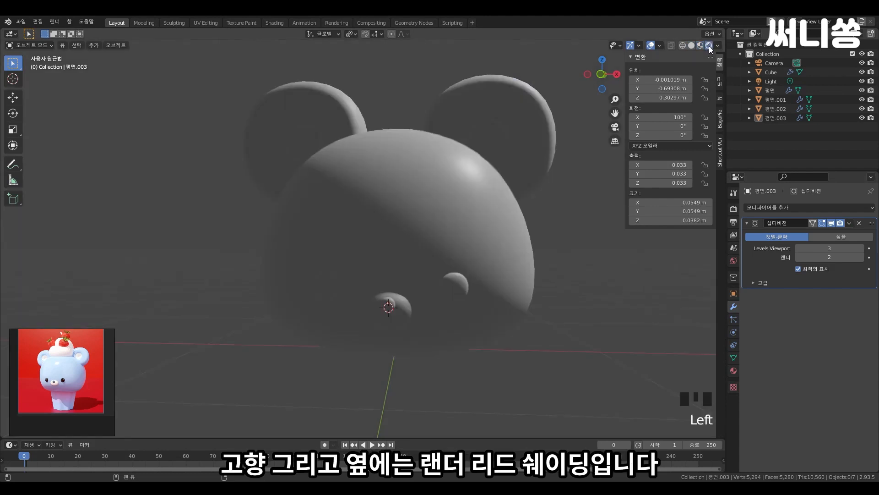
{"action": "scroll", "coordinate": [371, 234], "scroll_direction": "down", "scroll_amount": 9}
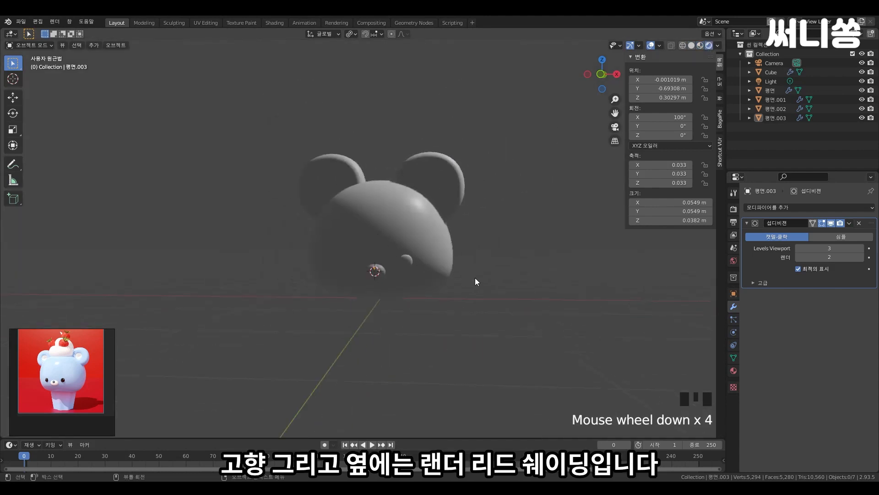
{"action": "scroll", "coordinate": [365, 246], "scroll_direction": "up", "scroll_amount": 5}
{"action": "middle_click_drag", "start_coordinate": [365, 246], "coordinate": [460, 228], "text": "shift"}
Raise the Subdivision modifier's render level to 3 on the ears and the head.
{"action": "left_click", "coordinate": [461, 228]}
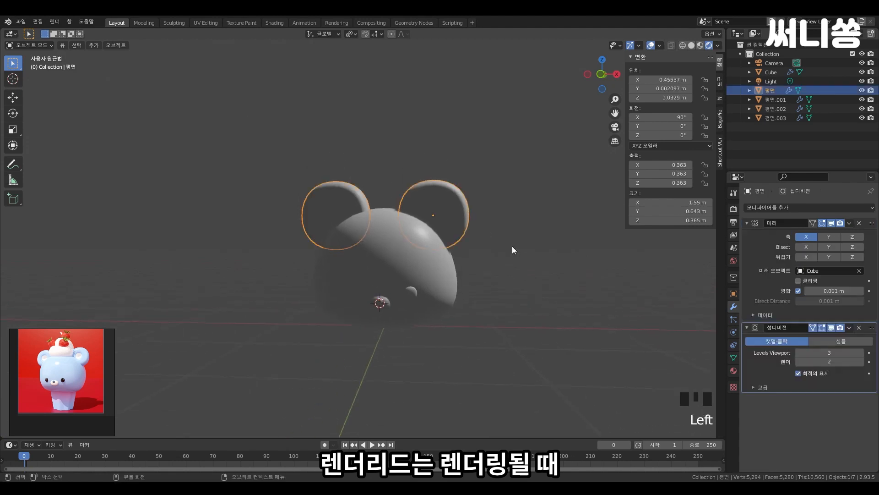
{"action": "left_click", "coordinate": [862, 362]}
{"action": "left_click", "coordinate": [411, 266]}
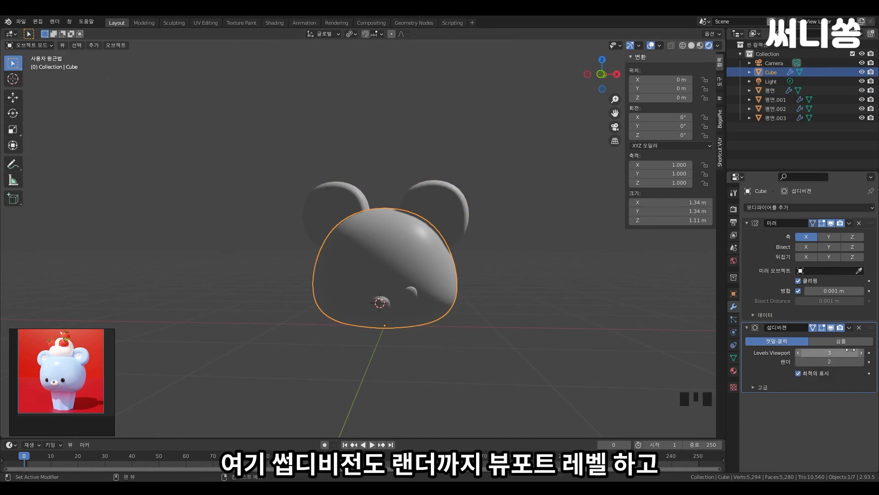
{"action": "left_click", "coordinate": [862, 362]}
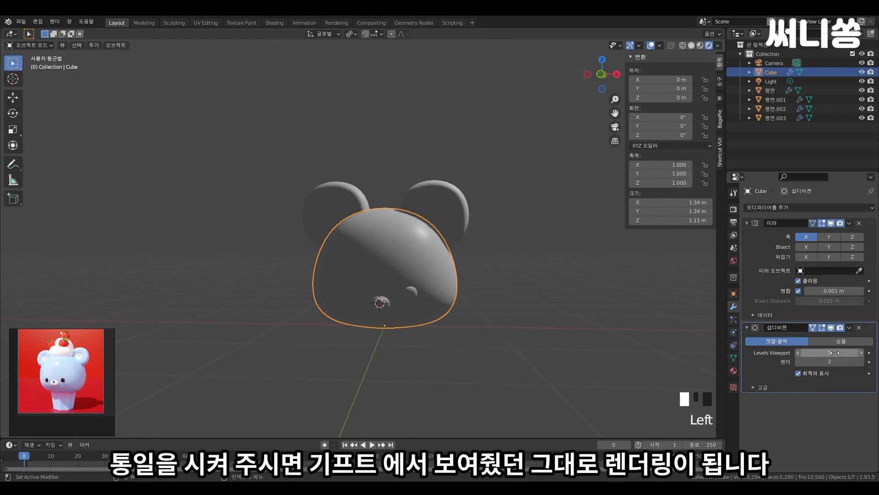
Raise the Subdivision render level to 3 on the eyes and the muzzle, then select the head.
{"action": "scroll", "coordinate": [416, 251], "scroll_direction": "up", "scroll_amount": 1}
{"action": "scroll", "coordinate": [414, 248], "scroll_direction": "up", "scroll_amount": 2}
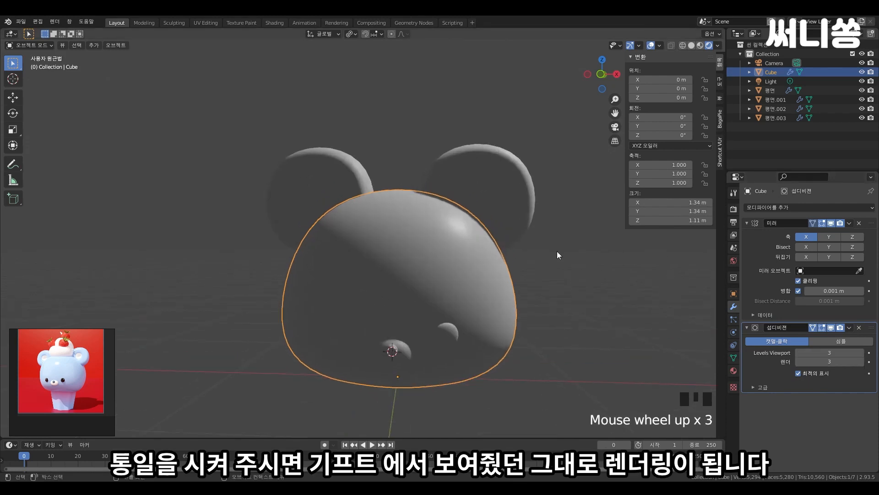
{"action": "left_click", "coordinate": [445, 333]}
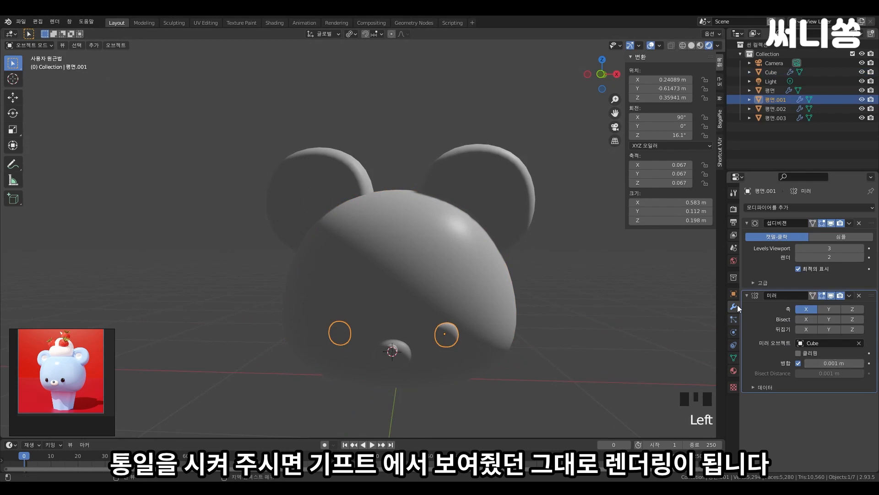
{"action": "left_click", "coordinate": [861, 258]}
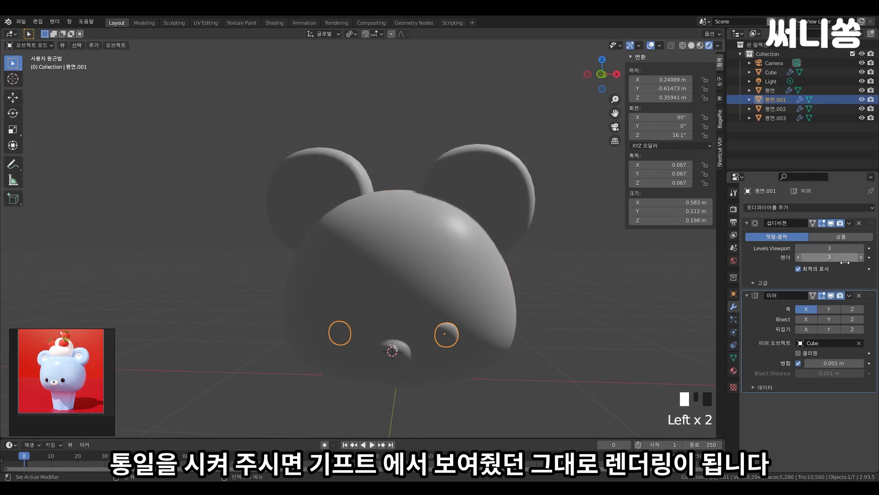
{"action": "left_click", "coordinate": [387, 360]}
{"action": "left_click", "coordinate": [861, 257]}
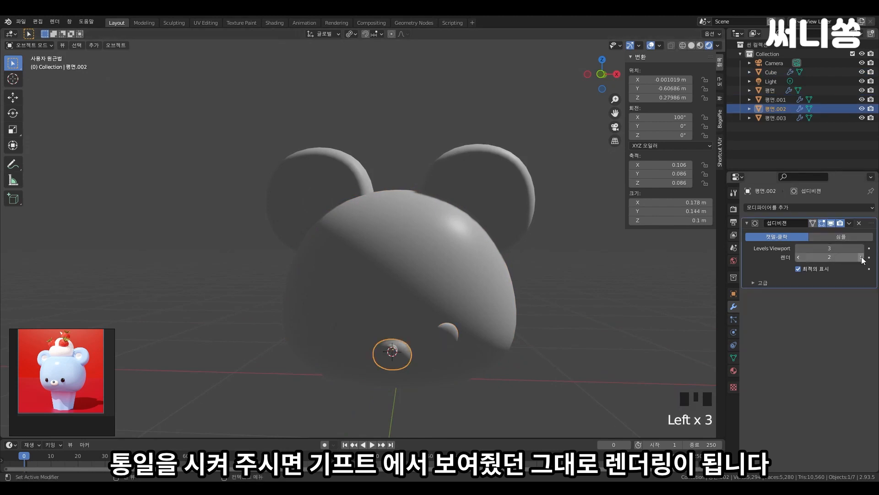
{"action": "left_click", "coordinate": [562, 380]}
{"action": "left_click", "coordinate": [470, 262]}
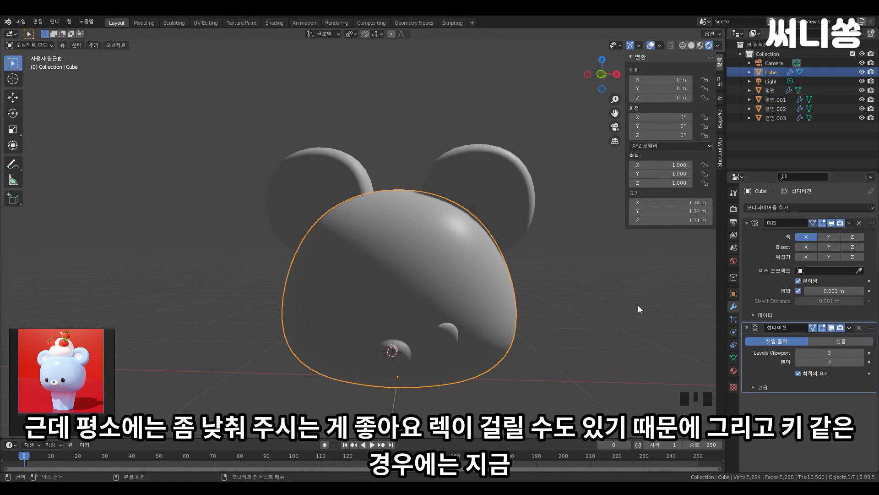
Raise the Subdivision modifier's viewport and render levels to 4 on the ears and on the head.
{"action": "middle_click_drag", "start_coordinate": [587, 277], "coordinate": [537, 290]}
{"action": "scroll", "coordinate": [504, 289], "scroll_direction": "down", "scroll_amount": 4}
{"action": "scroll", "coordinate": [460, 262], "scroll_direction": "up", "scroll_amount": 4}
{"action": "middle_click_drag", "start_coordinate": [460, 266], "coordinate": [455, 191]}
{"action": "left_click", "coordinate": [456, 191]}
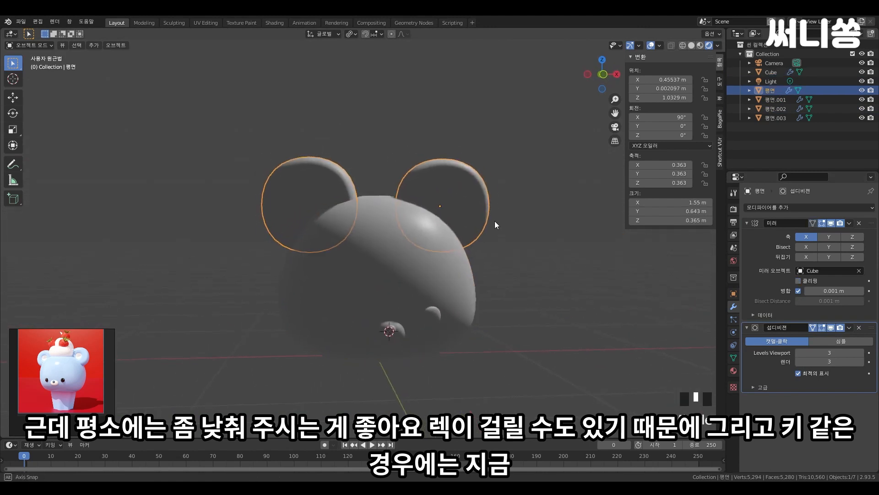
{"action": "scroll", "coordinate": [454, 231], "scroll_direction": "up", "scroll_amount": 3}
{"action": "scroll", "coordinate": [454, 230], "scroll_direction": "up", "scroll_amount": 3}
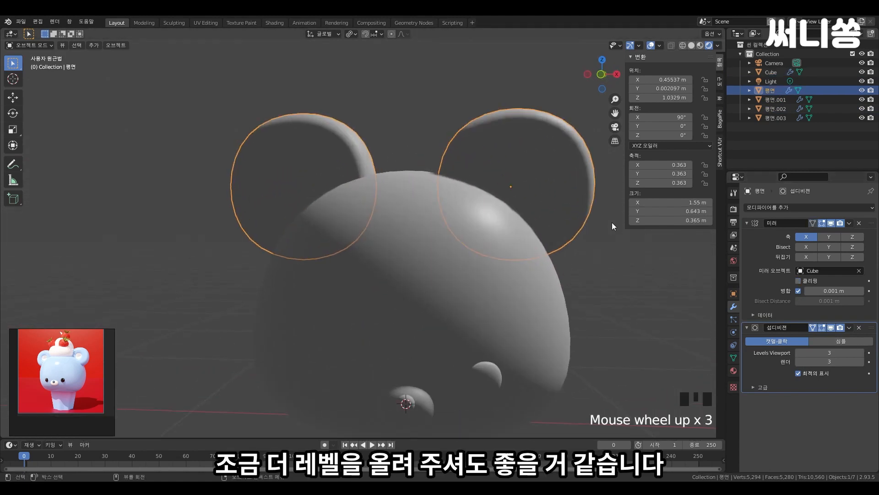
{"action": "left_click", "coordinate": [862, 353]}
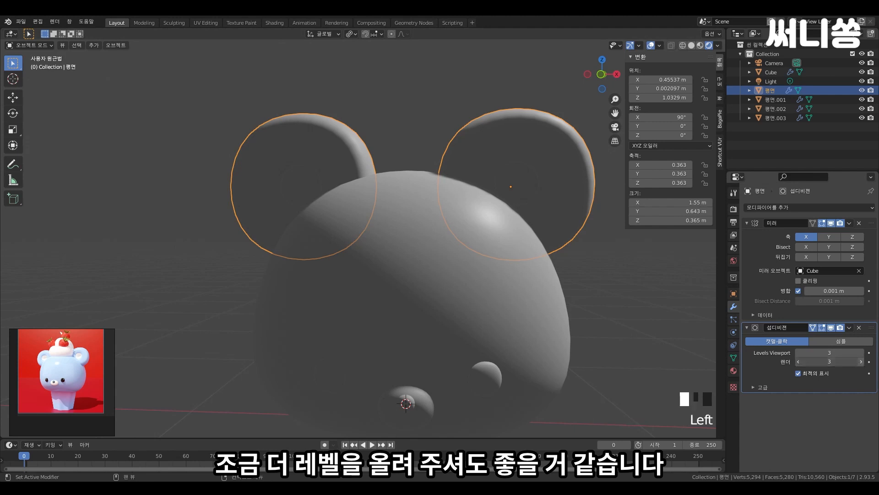
{"action": "left_click", "coordinate": [862, 353]}
{"action": "left_click", "coordinate": [561, 327]}
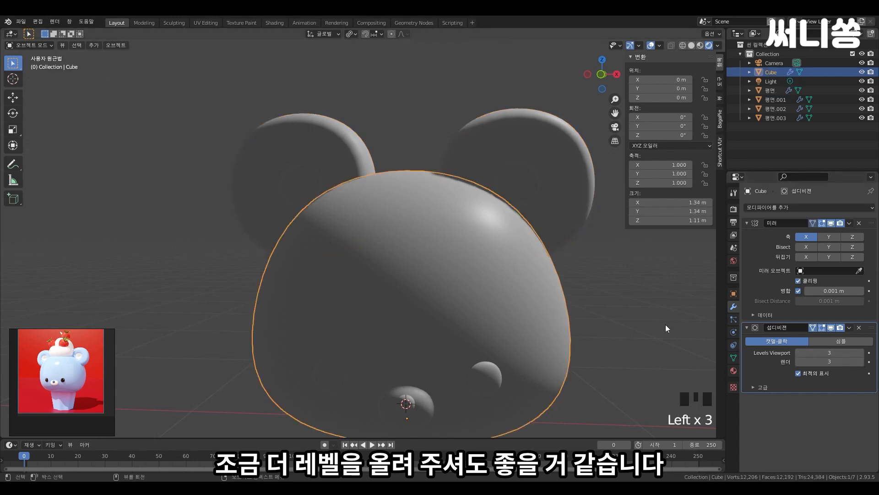
{"action": "left_click", "coordinate": [862, 352]}
{"action": "left_click", "coordinate": [862, 352]}
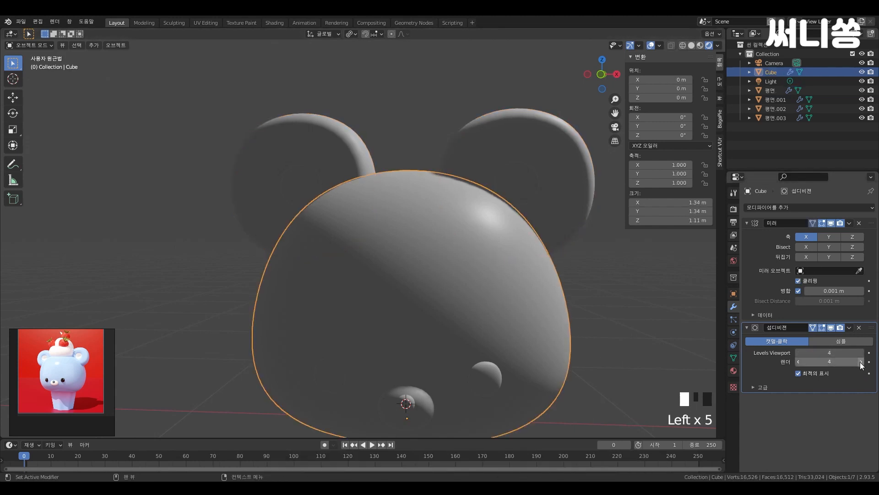
Raise the Subdivision modifier's viewport and render levels to 4 on the eyes and on the muzzle.
{"action": "left_click", "coordinate": [482, 378]}
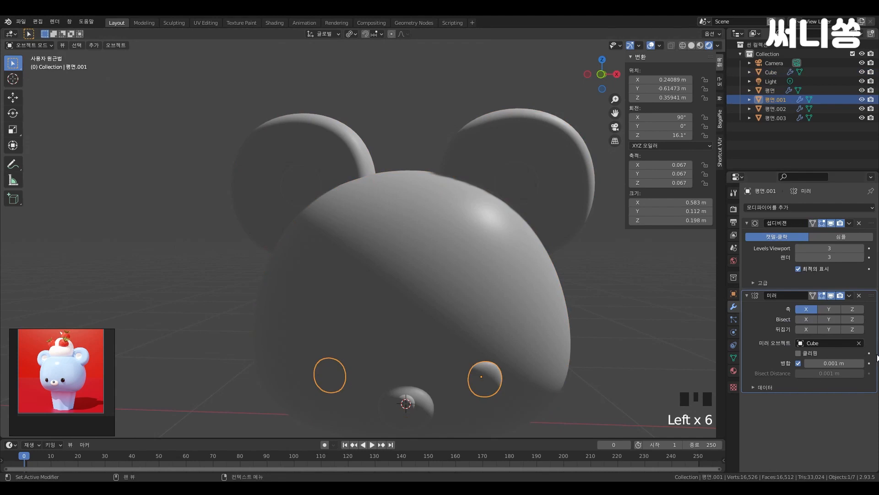
{"action": "left_click", "coordinate": [862, 248]}
{"action": "left_click", "coordinate": [483, 378]}
{"action": "left_click", "coordinate": [412, 403]}
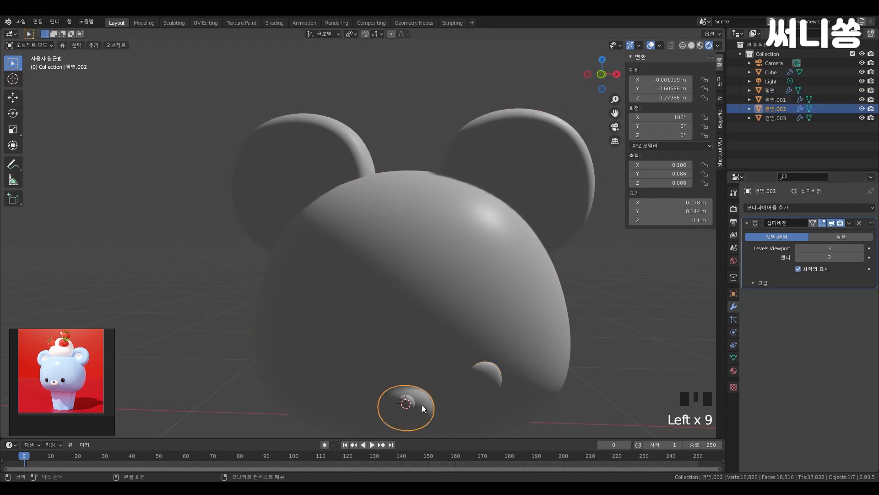
{"action": "left_click", "coordinate": [862, 249]}
{"action": "left_click", "coordinate": [862, 257]}
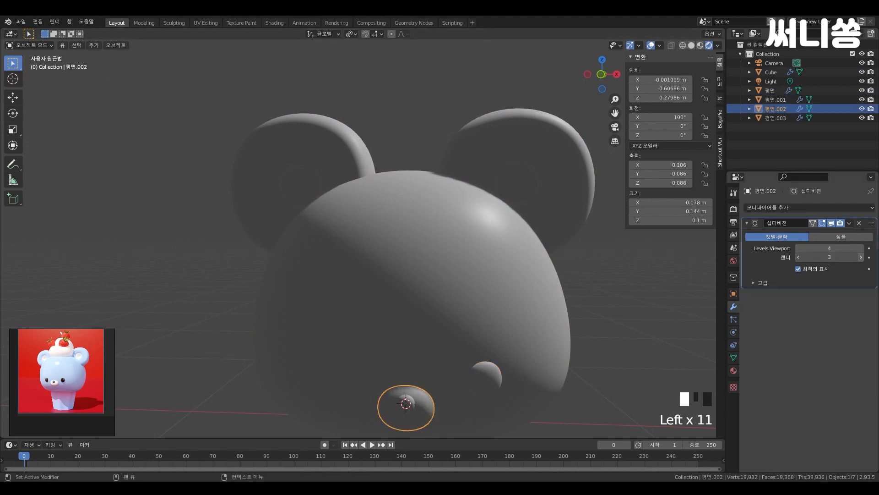
Set the nose's Subdivision levels to 4 in the viewport and 3 for render, and deselect everything.
{"action": "left_click", "coordinate": [412, 402]}
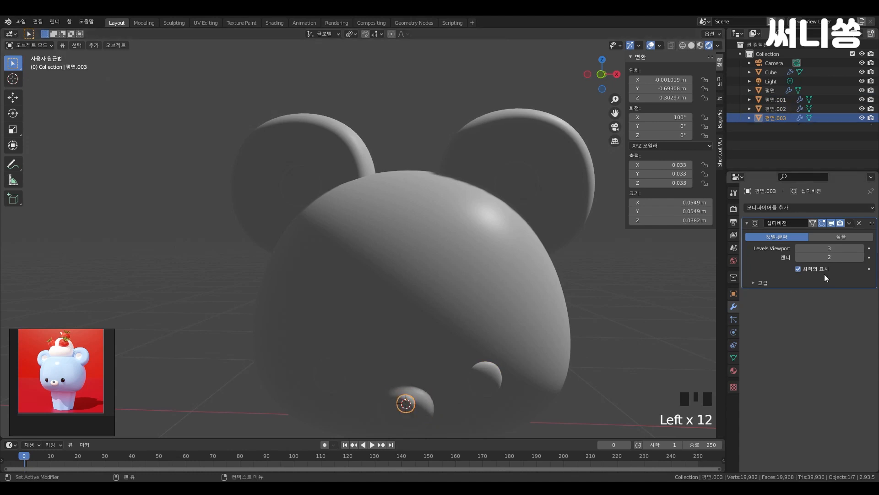
{"action": "left_click", "coordinate": [862, 248]}
{"action": "left_click", "coordinate": [862, 257]}
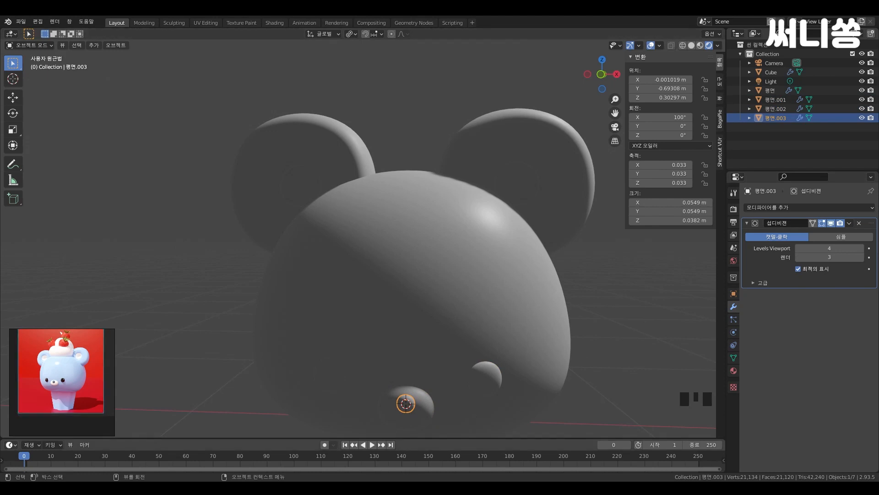
{"action": "scroll", "coordinate": [366, 252], "scroll_direction": "down", "scroll_amount": 2}
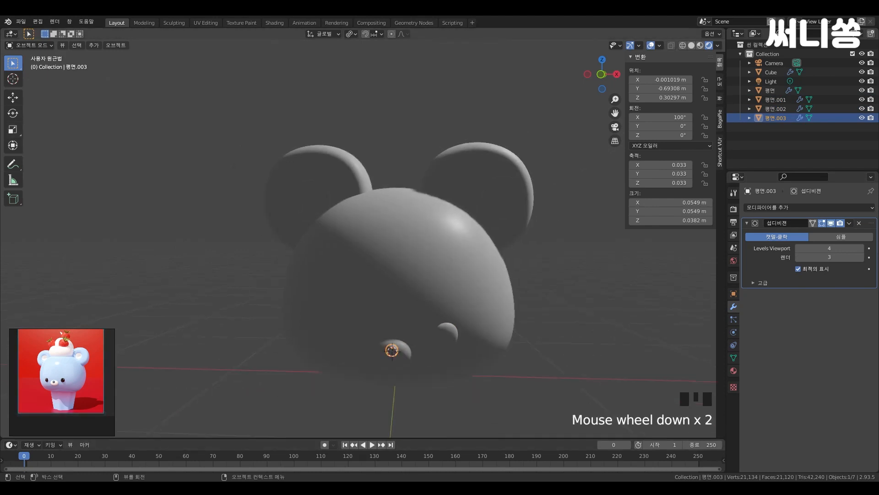
{"action": "middle_click_drag", "start_coordinate": [367, 252], "coordinate": [376, 243]}
{"action": "middle_click_drag", "start_coordinate": [504, 293], "coordinate": [477, 358]}
{"action": "scroll", "coordinate": [417, 337], "scroll_direction": "down", "scroll_amount": 4}
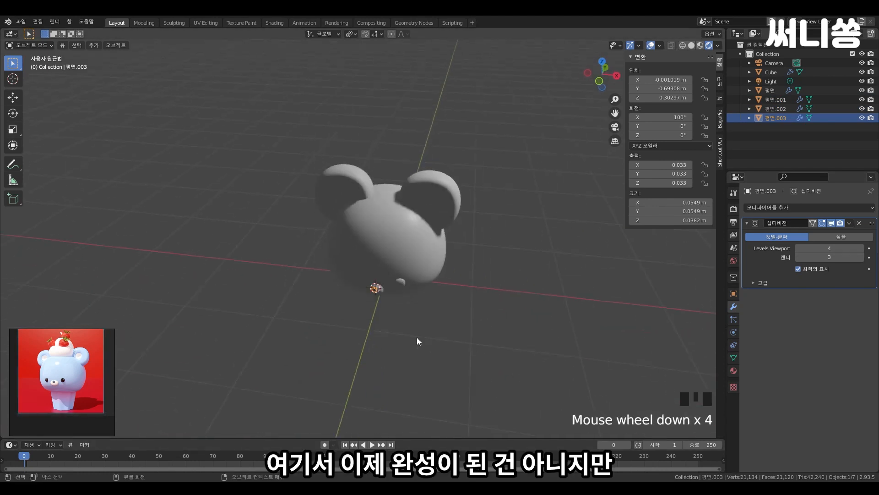
{"action": "left_click", "coordinate": [417, 337]}
Add an area light to the scene.
{"action": "scroll", "coordinate": [366, 320], "scroll_direction": "up", "scroll_amount": 5}
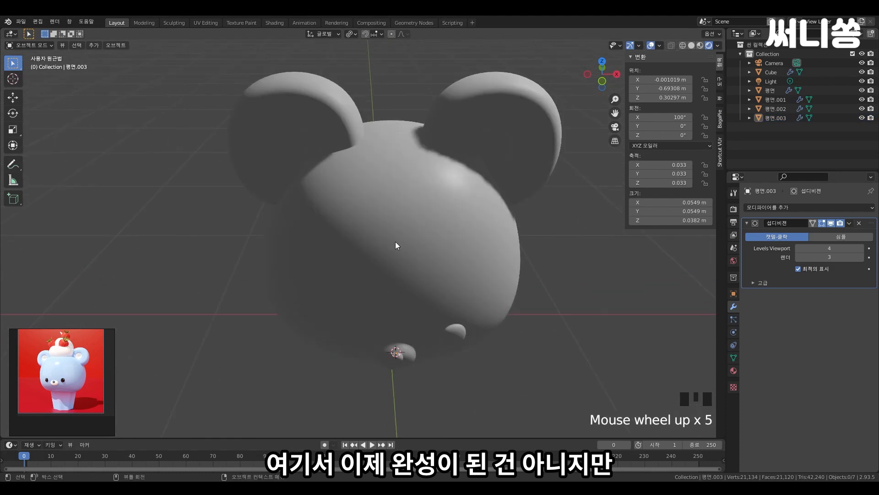
{"action": "scroll", "coordinate": [404, 245], "scroll_direction": "down", "scroll_amount": 3}
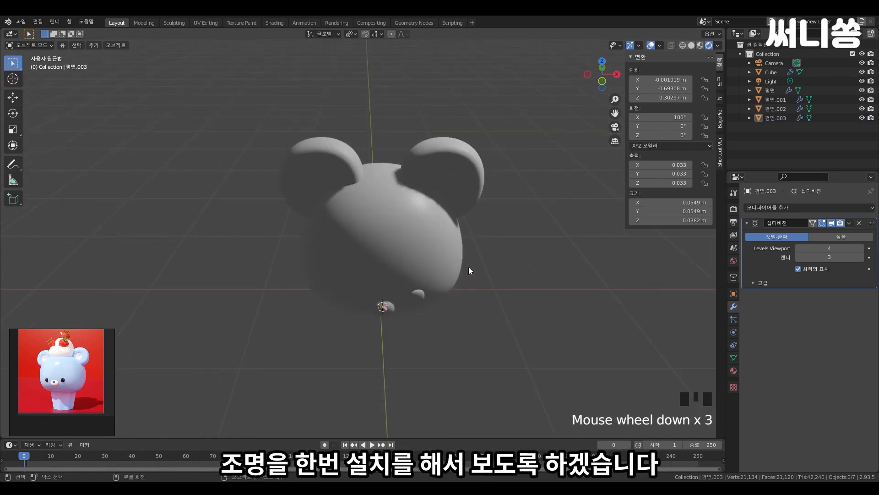
{"action": "middle_click_drag", "start_coordinate": [431, 310], "coordinate": [413, 285]}
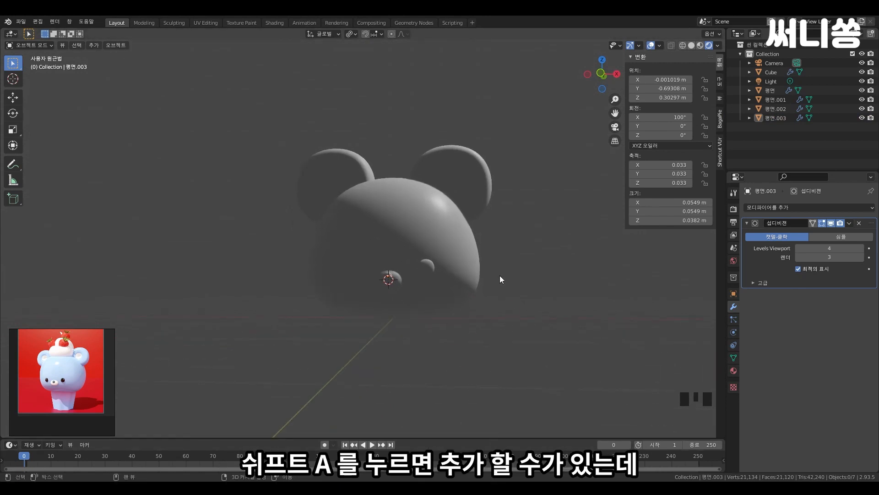
{"action": "key", "text": "shift+a"}
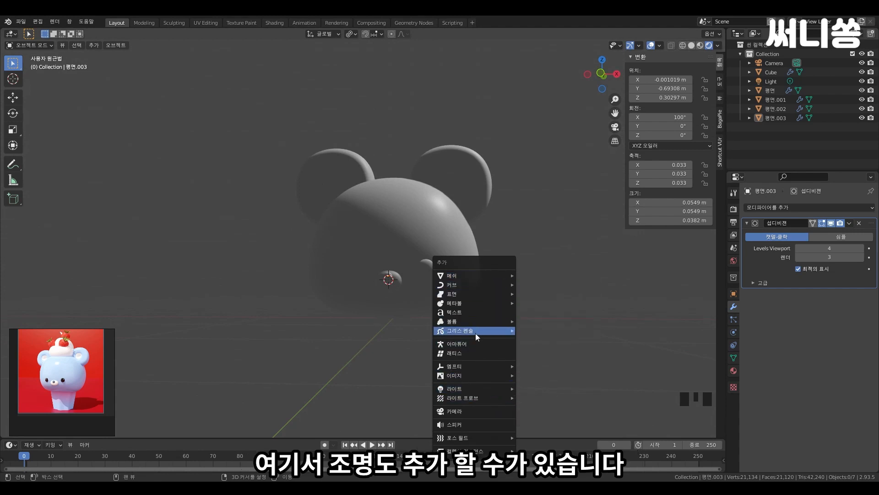
{"action": "mouse_move", "coordinate": [492, 388]}
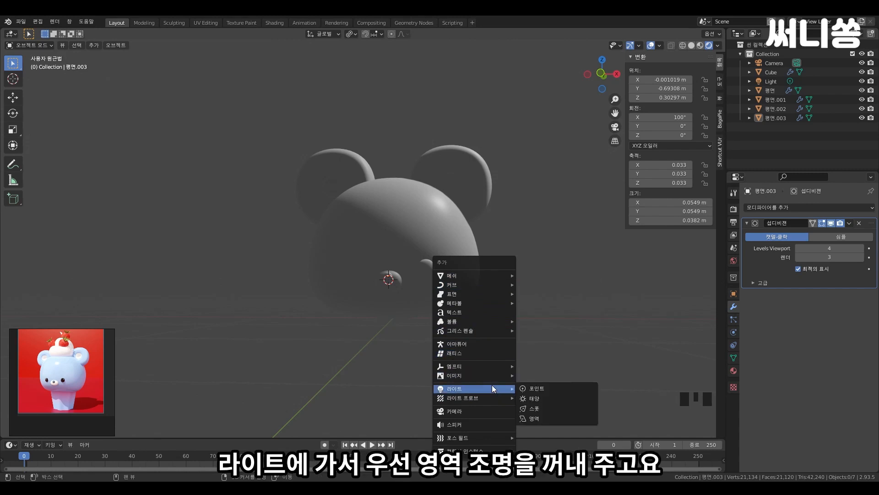
{"action": "left_click", "coordinate": [558, 419]}
{"action": "scroll", "coordinate": [427, 291], "scroll_direction": "down", "scroll_amount": 7}
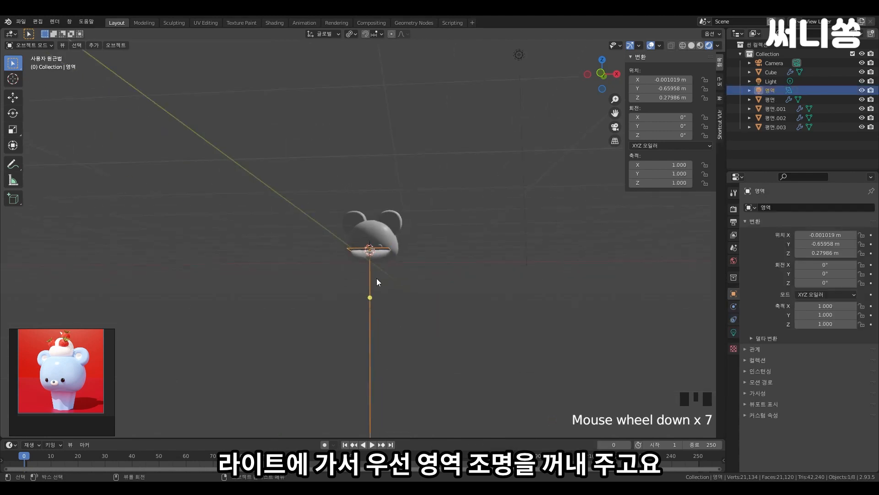
Move the area light beside and above the head, to about X 2.59 m, Z 1.68 m, and rotate it towards the bear.
{"action": "middle_click_drag", "start_coordinate": [377, 271], "coordinate": [381, 295]}
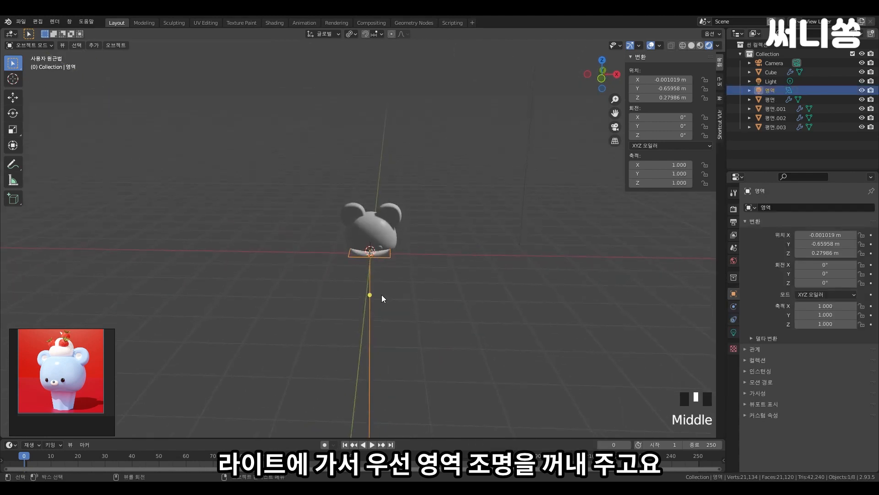
{"action": "key", "text": "g"}
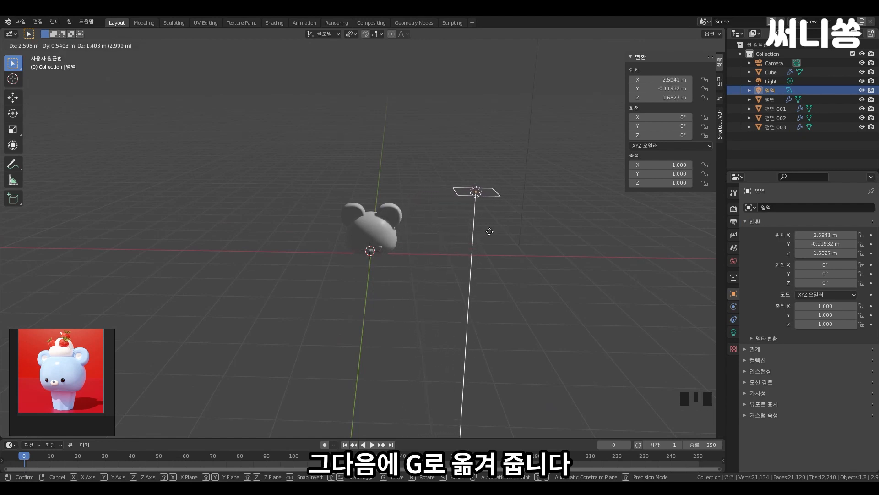
{"action": "left_click", "coordinate": [490, 231]}
{"action": "key", "text": "r"}
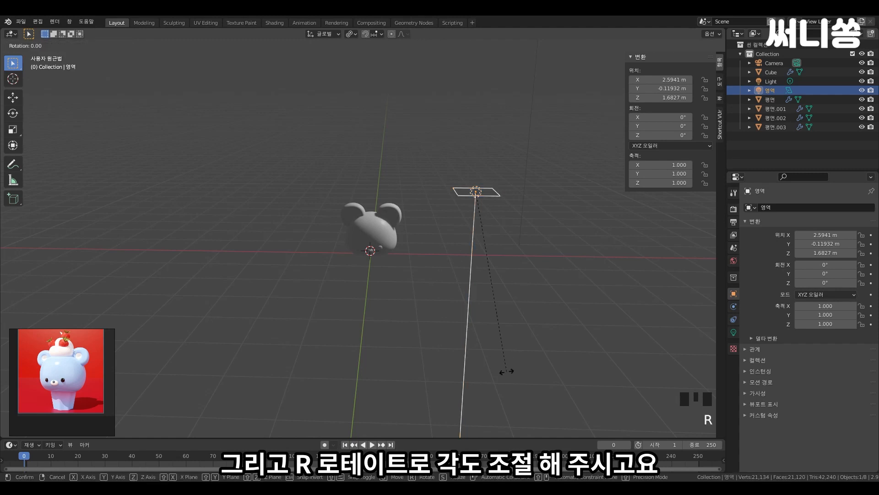
{"action": "left_click", "coordinate": [369, 251]}
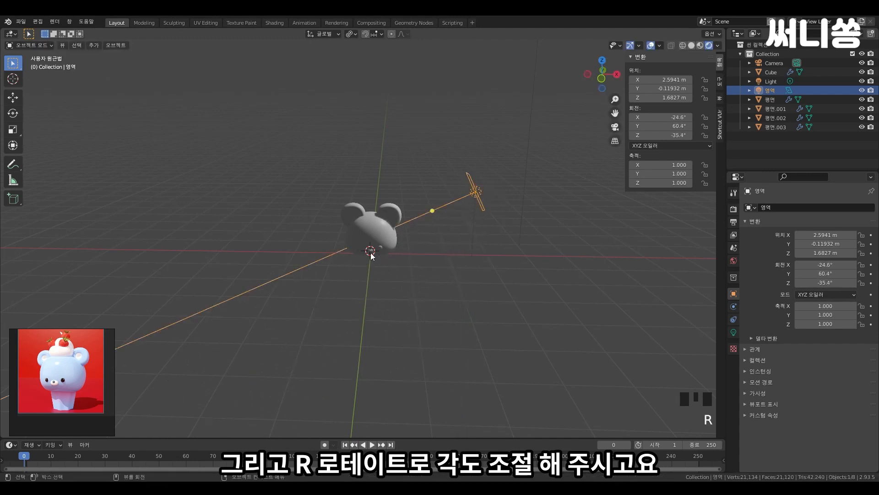
Reposition the area light farther out and lower, at about X 3.32 m, Z 1.05 m, and readjust its angle towards the head.
{"action": "middle_click_drag", "start_coordinate": [370, 251], "coordinate": [403, 326]}
{"action": "middle_click_drag", "start_coordinate": [425, 279], "coordinate": [525, 226]}
{"action": "key", "text": "r"}
{"action": "left_click", "coordinate": [544, 272]}
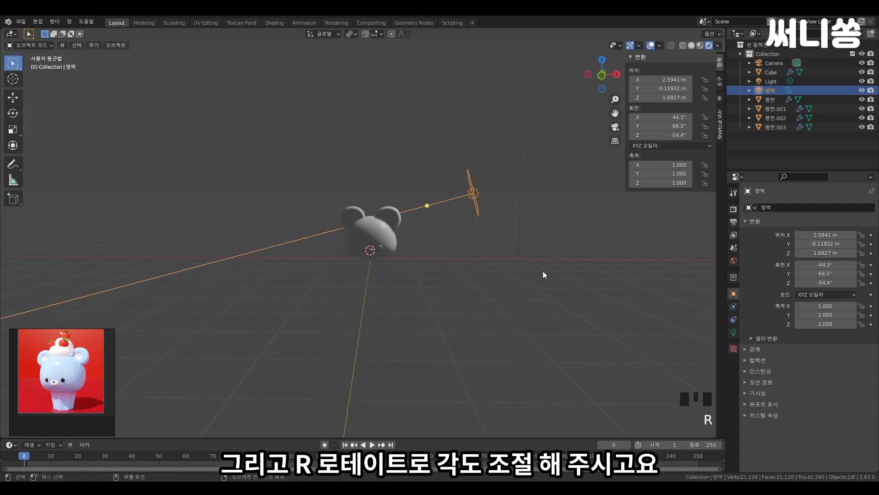
{"action": "key", "text": "g"}
{"action": "left_click", "coordinate": [578, 305]}
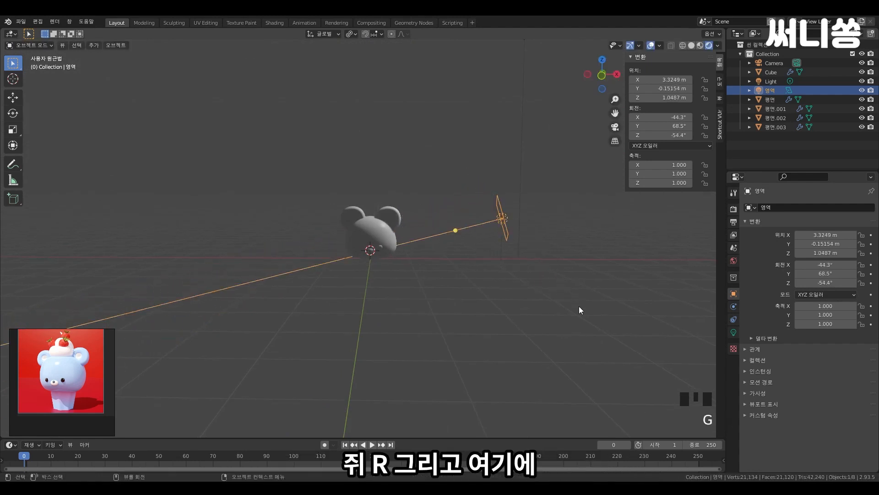
{"action": "key", "text": "r"}
{"action": "left_click", "coordinate": [567, 339]}
Select the scene's default point light high above the head.
{"action": "middle_click_drag", "start_coordinate": [462, 201], "coordinate": [452, 249], "text": "shift"}
{"action": "left_click", "coordinate": [506, 192]}
{"action": "scroll", "coordinate": [534, 273], "scroll_direction": "up", "scroll_amount": 1}
{"action": "scroll", "coordinate": [422, 243], "scroll_direction": "up", "scroll_amount": 2}
{"action": "left_click_drag", "start_coordinate": [462, 87], "coordinate": [514, 160]}
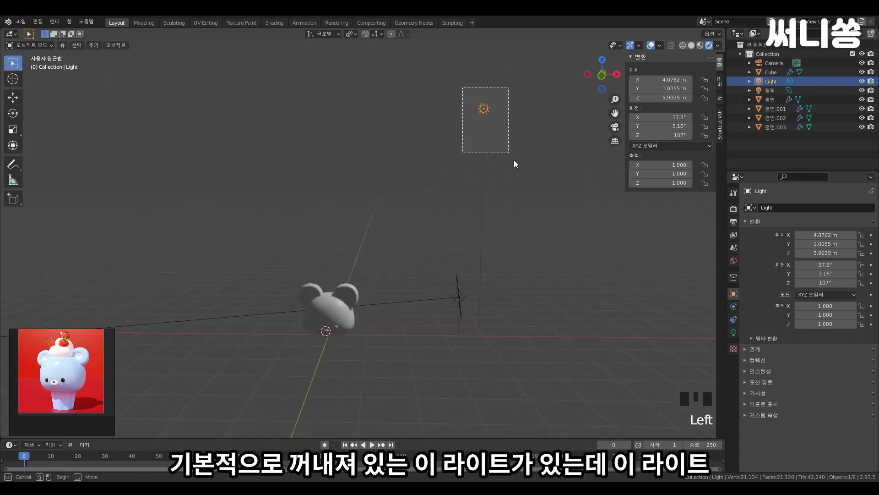
{"action": "left_click", "coordinate": [507, 150]}
{"action": "left_click", "coordinate": [485, 119]}
{"action": "left_click", "coordinate": [479, 101]}
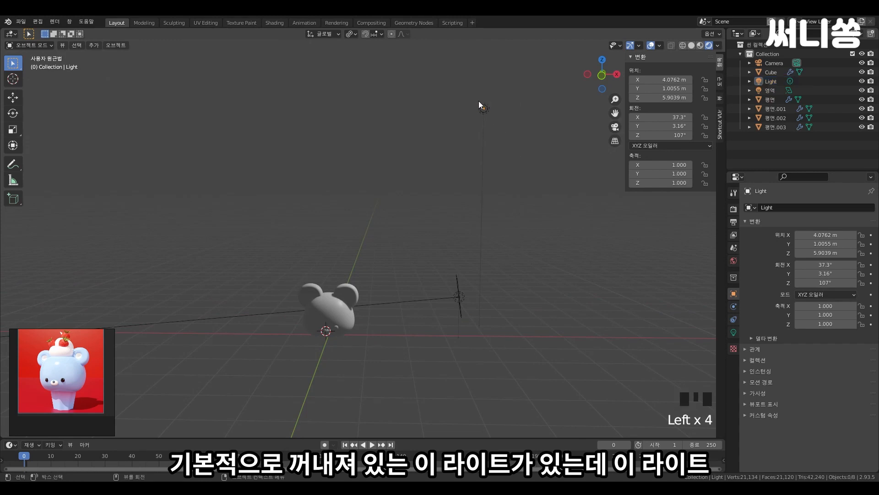
{"action": "left_click", "coordinate": [484, 109]}
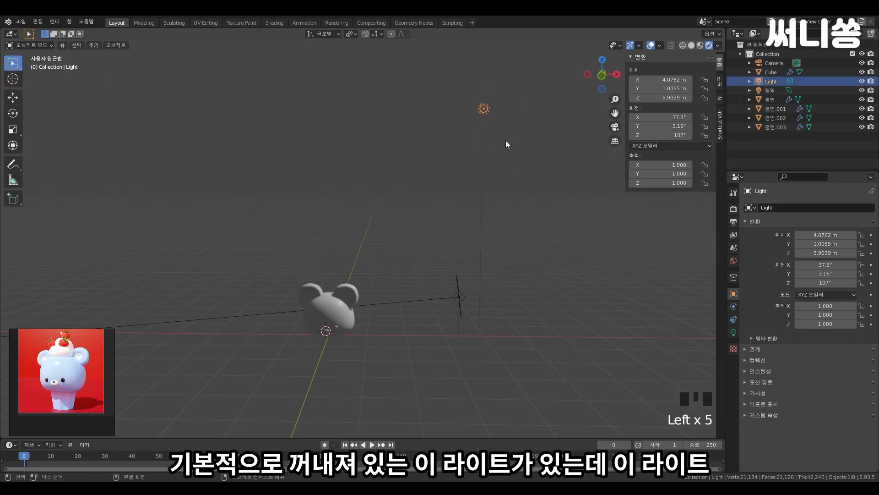
Change the default light's type to Sun and set its strength to 7.
{"action": "left_click", "coordinate": [736, 333]}
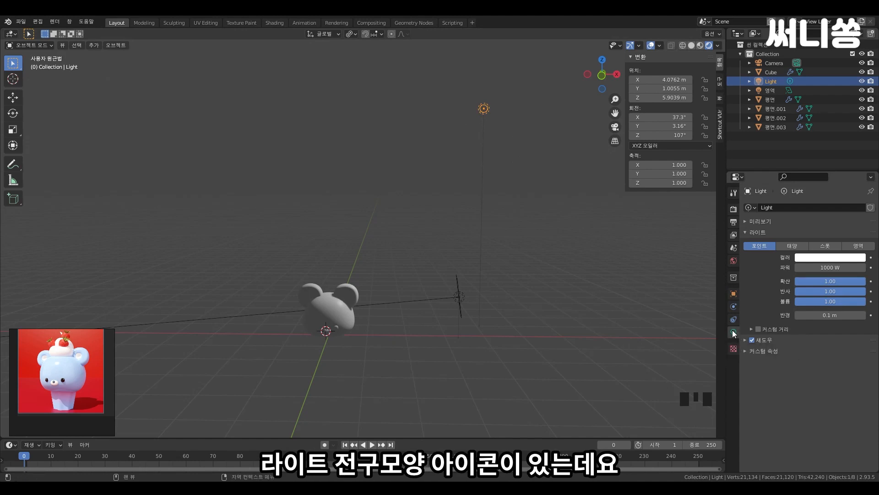
{"action": "left_click", "coordinate": [733, 333]}
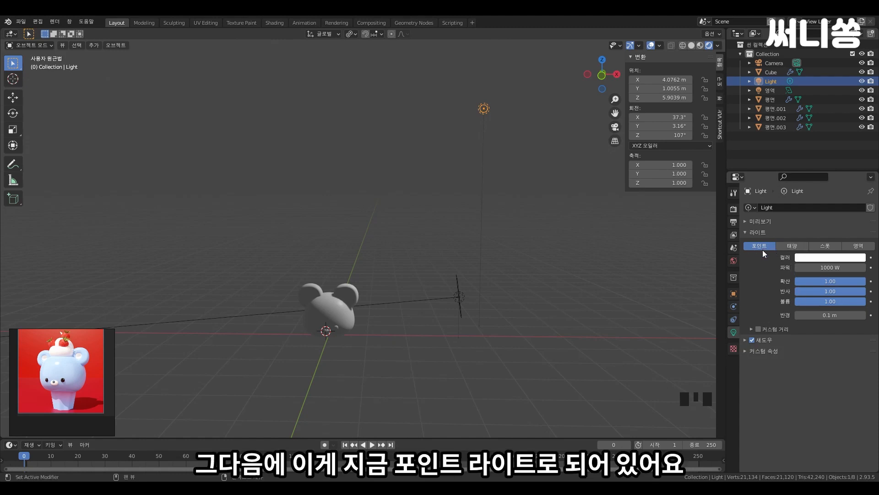
{"action": "left_click", "coordinate": [793, 246]}
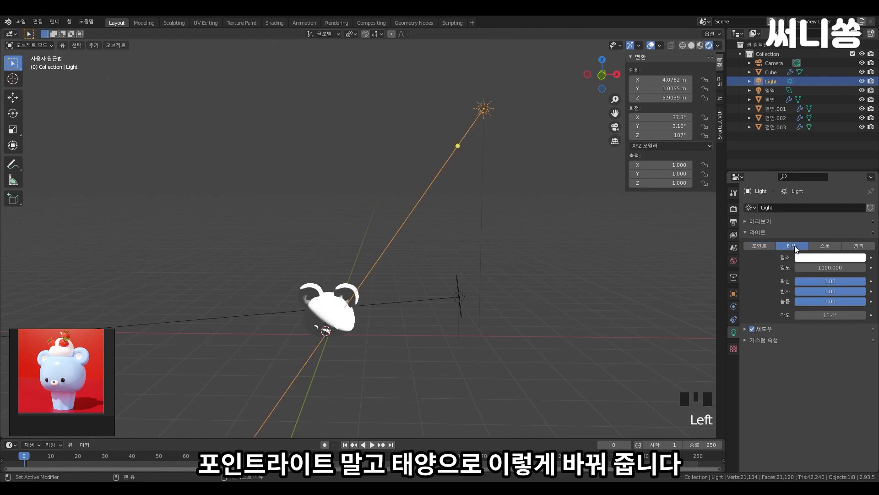
{"action": "left_click", "coordinate": [824, 269]}
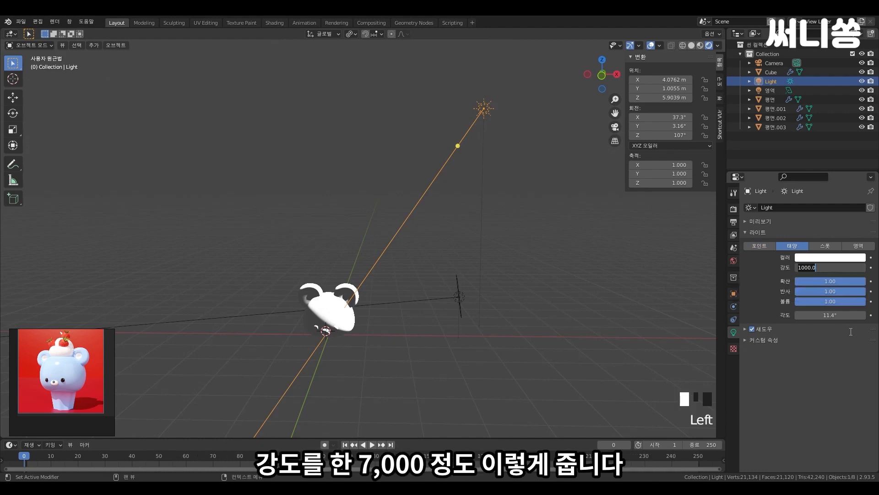
{"action": "type", "text": "7"}
{"action": "key", "text": "Return"}
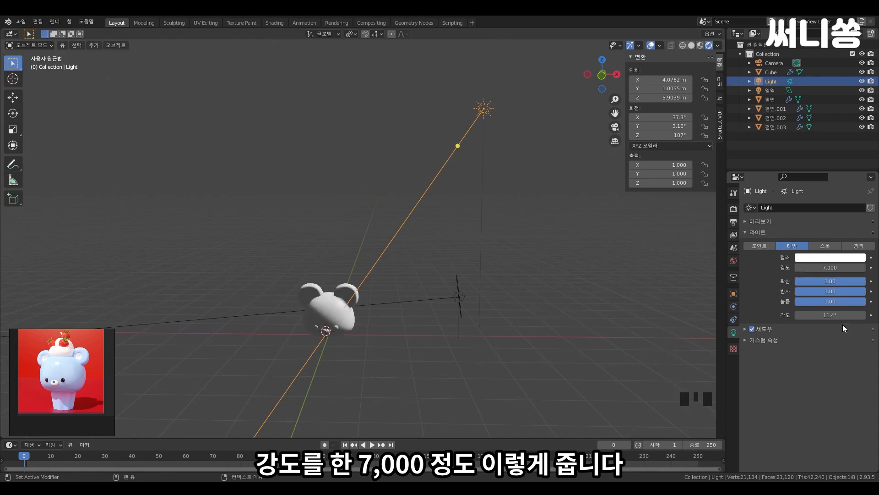
Rotate the sun light to point almost straight down, at about X 5.5°, Y 11.5°, Z 106°.
{"action": "middle_click_drag", "start_coordinate": [386, 251], "coordinate": [499, 259], "text": "shift"}
{"action": "scroll", "coordinate": [452, 277], "scroll_direction": "down", "scroll_amount": 2}
{"action": "middle_click_drag", "start_coordinate": [431, 230], "coordinate": [407, 237], "text": "shift"}
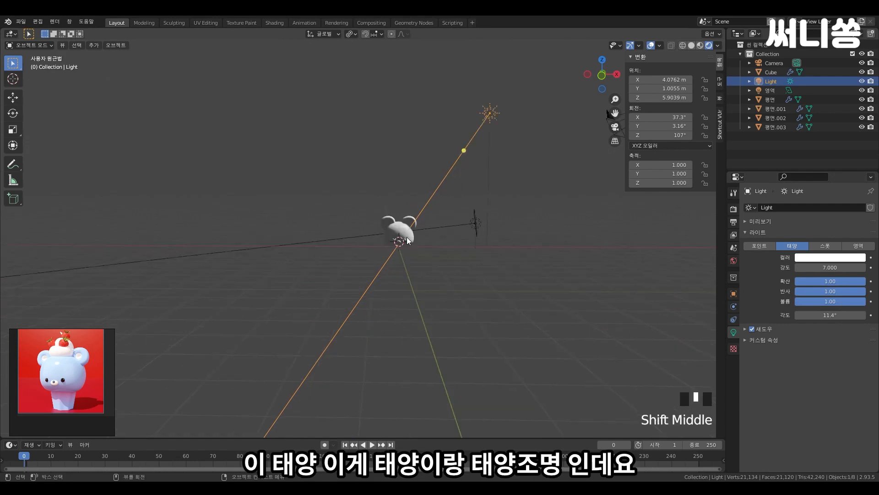
{"action": "key", "text": "r"}
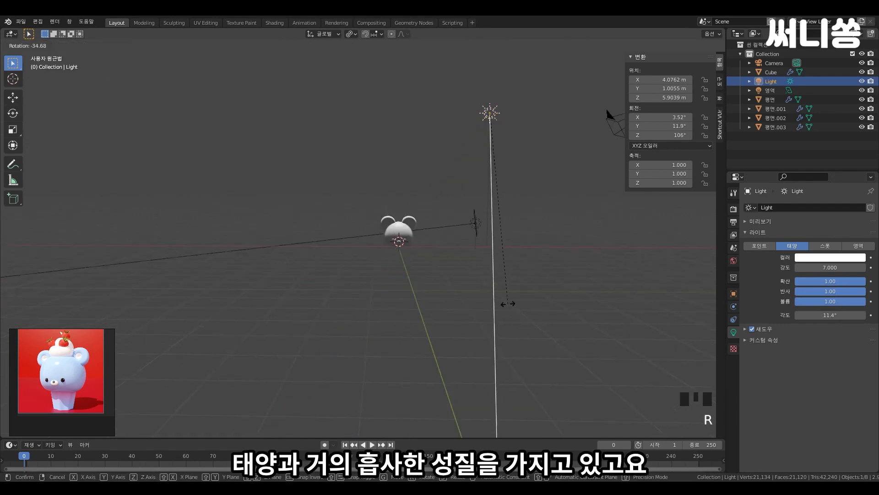
{"action": "left_click", "coordinate": [529, 257]}
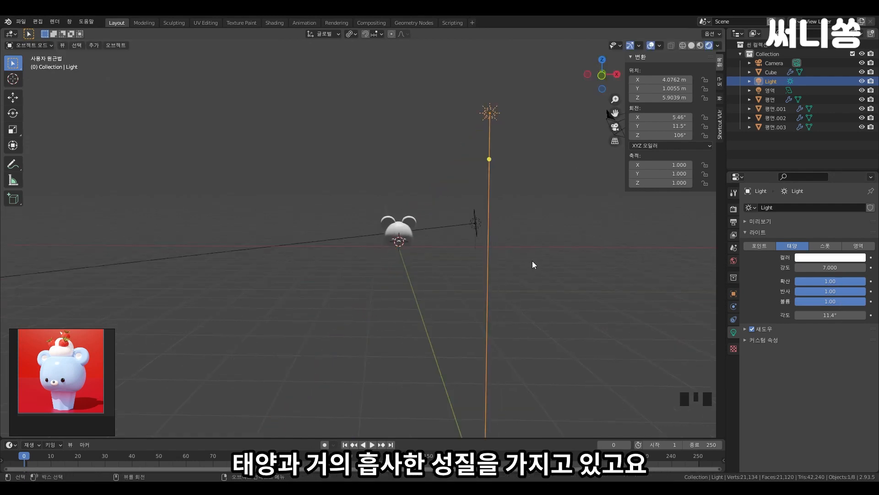
Centre the sun light above the head at about X -0.22 m, Y 0.99 m, Z 7.33 m, and set its strength to 10.
{"action": "key", "text": "g"}
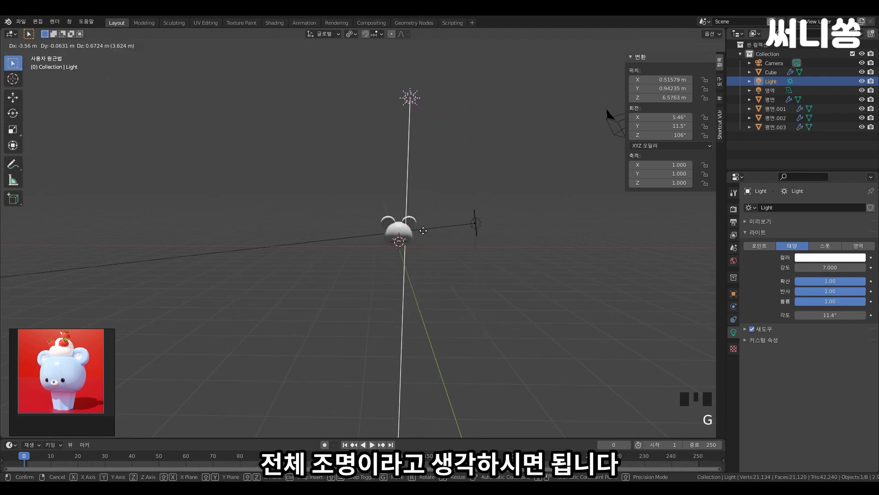
{"action": "key", "text": "r"}
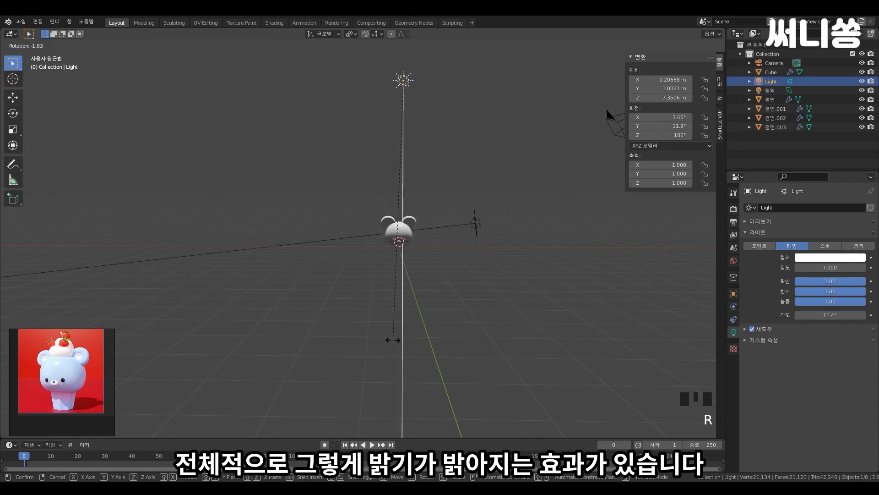
{"action": "key", "text": "g"}
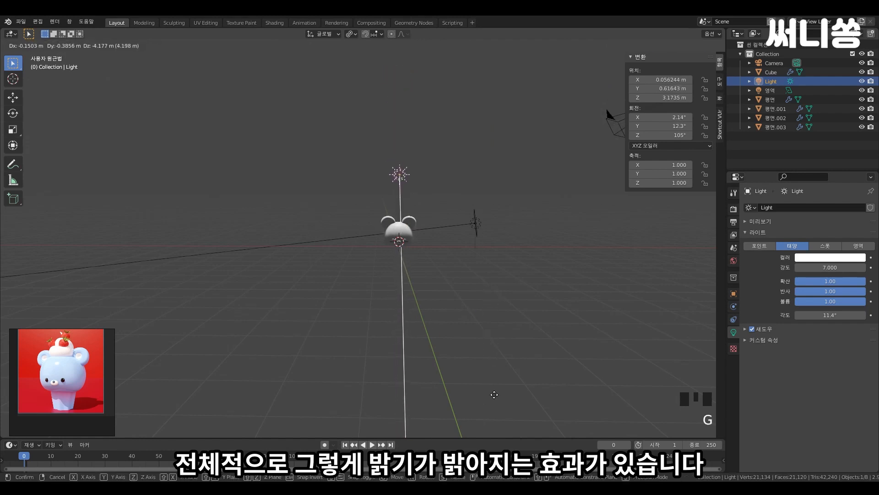
{"action": "left_click", "coordinate": [486, 300]}
{"action": "key", "text": "s"}
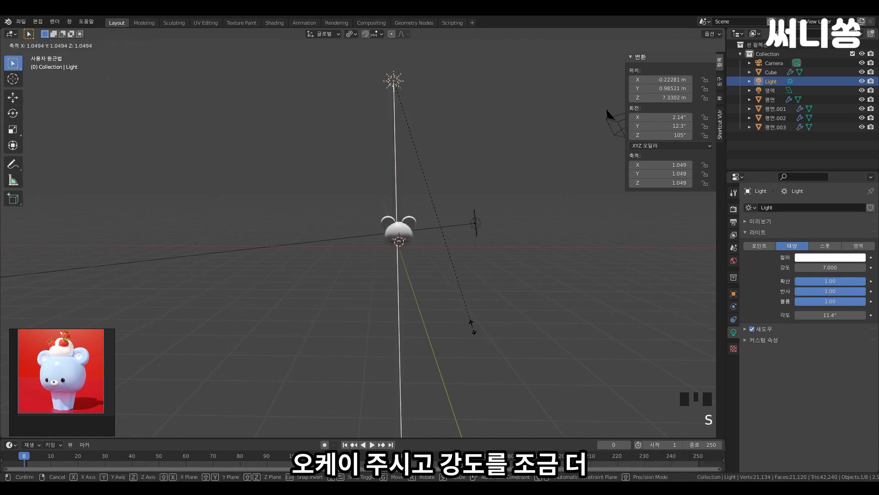
{"action": "left_click", "coordinate": [480, 332]}
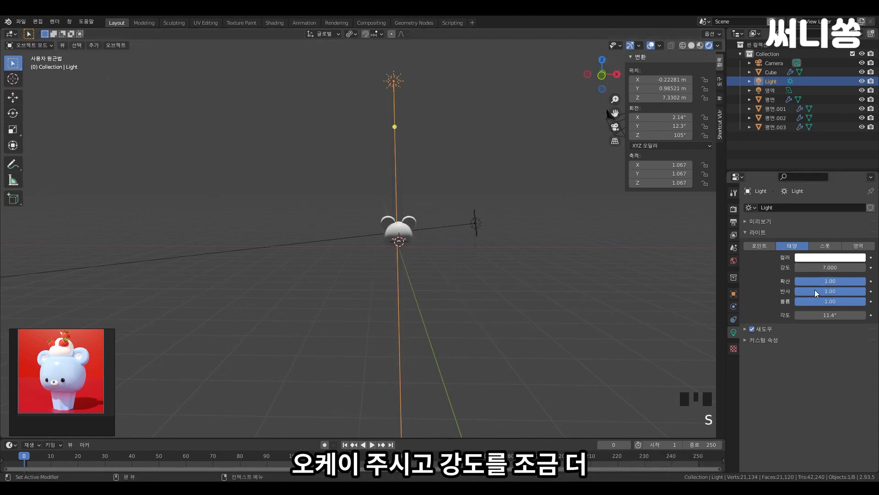
{"action": "left_click_drag", "start_coordinate": [811, 269], "coordinate": [842, 269]}
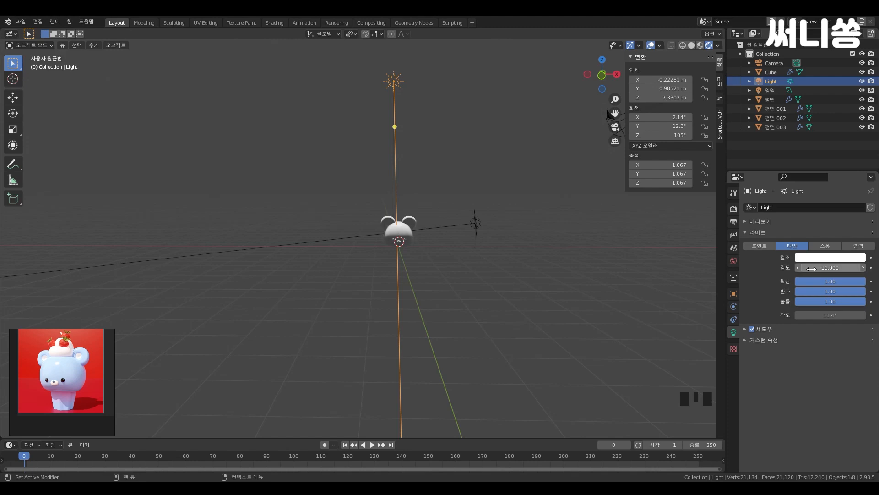
{"action": "left_click", "coordinate": [626, 304]}
Select the area light beside the head and enlarge its size to about 139 m.
{"action": "scroll", "coordinate": [423, 280], "scroll_direction": "up", "scroll_amount": 7}
{"action": "middle_click_drag", "start_coordinate": [523, 281], "coordinate": [523, 258], "text": "shift"}
{"action": "scroll", "coordinate": [479, 263], "scroll_direction": "down", "scroll_amount": 3}
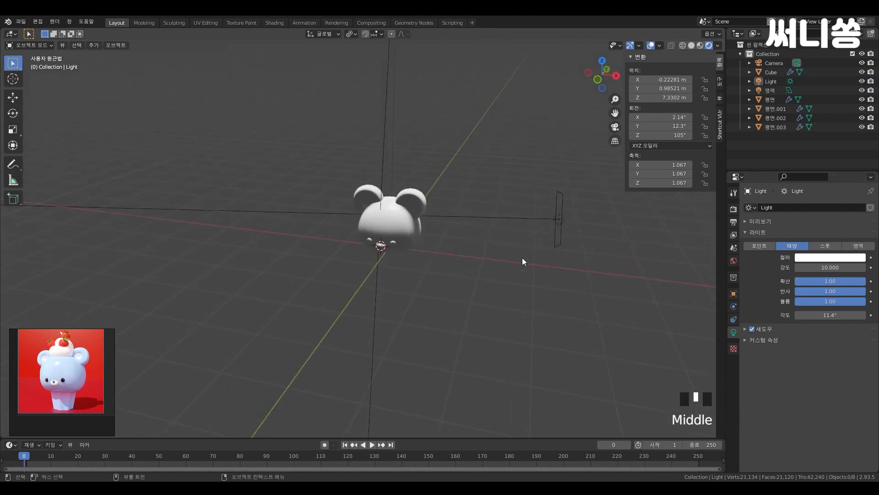
{"action": "left_click", "coordinate": [551, 220]}
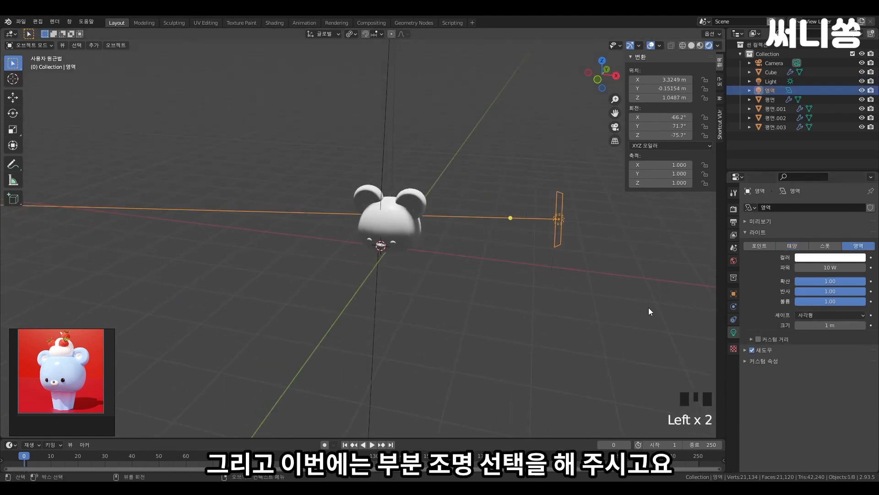
{"action": "scroll", "coordinate": [535, 257], "scroll_direction": "down", "scroll_amount": 2}
{"action": "middle_click_drag", "start_coordinate": [466, 245], "coordinate": [534, 276], "text": "shift"}
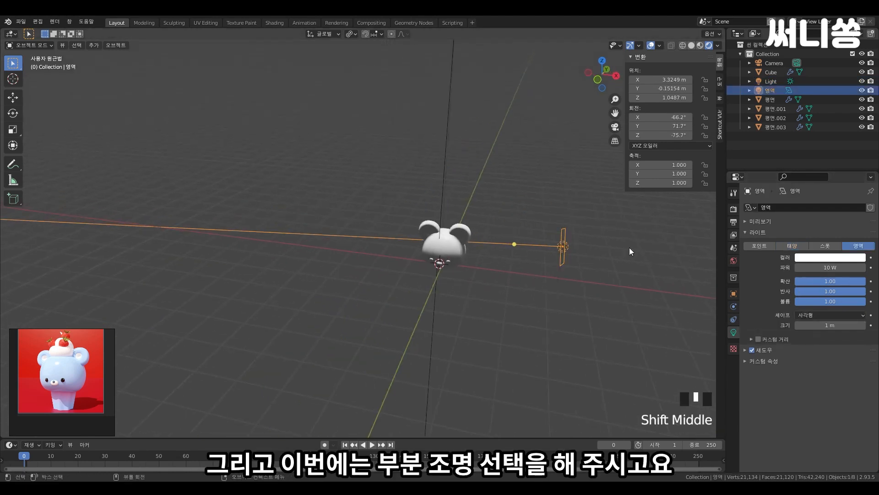
{"action": "left_click_drag", "start_coordinate": [527, 203], "coordinate": [606, 296]}
{"action": "scroll", "coordinate": [632, 308], "scroll_direction": "up", "scroll_amount": 2}
{"action": "middle_click_drag", "start_coordinate": [632, 309], "coordinate": [503, 279], "text": "shift"}
{"action": "left_click", "coordinate": [531, 226]}
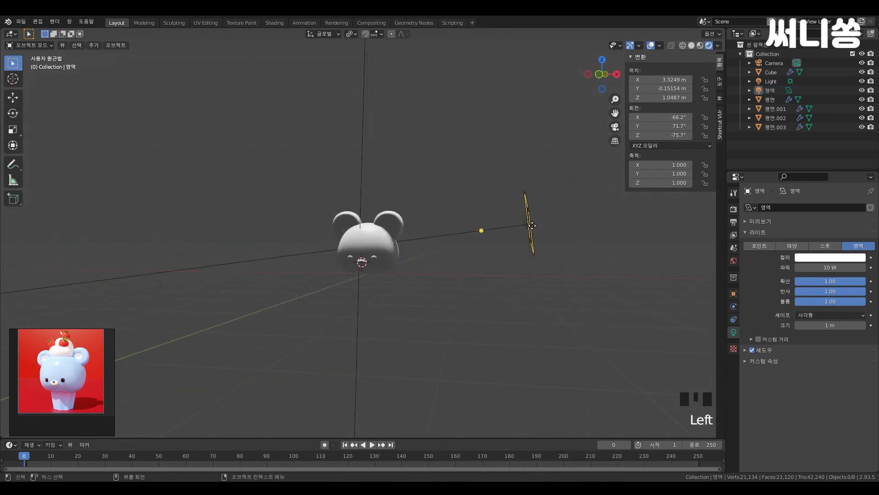
{"action": "left_click_drag", "start_coordinate": [529, 196], "coordinate": [563, 277]}
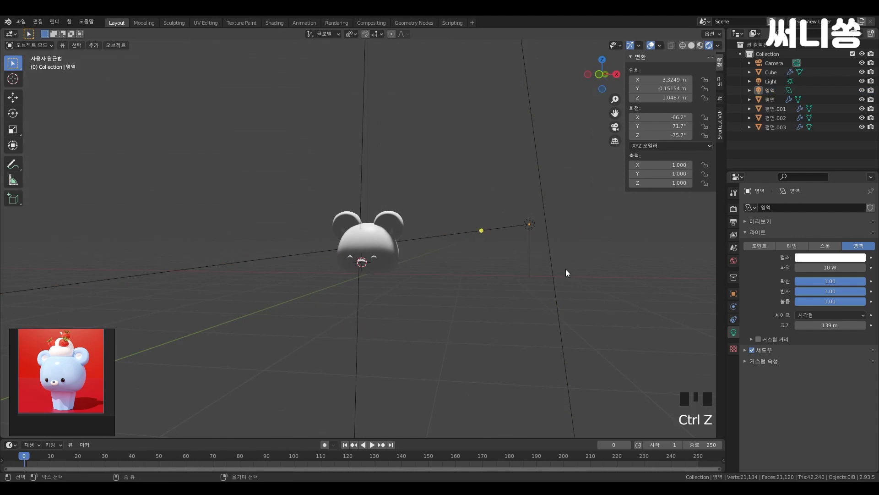
Scale the oversized area light down in stages to about 0.031.
{"action": "scroll", "coordinate": [490, 250], "scroll_direction": "down", "scroll_amount": 17}
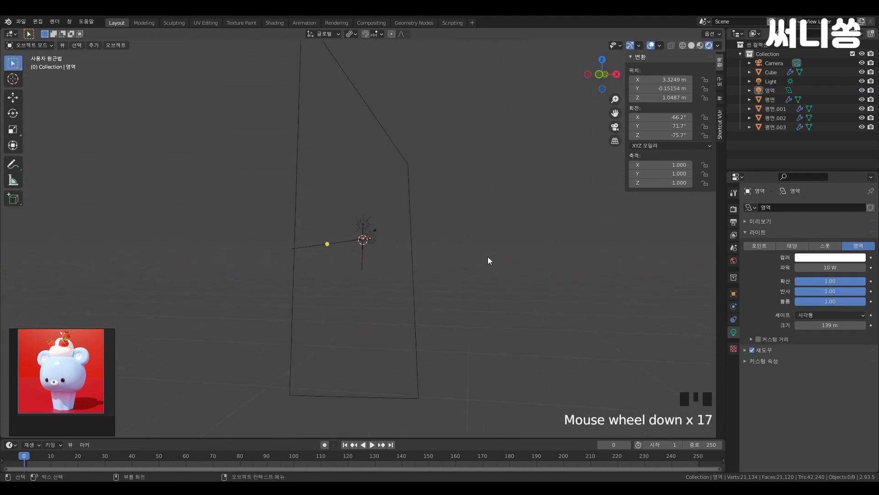
{"action": "left_click", "coordinate": [408, 268]}
{"action": "key", "text": "s"}
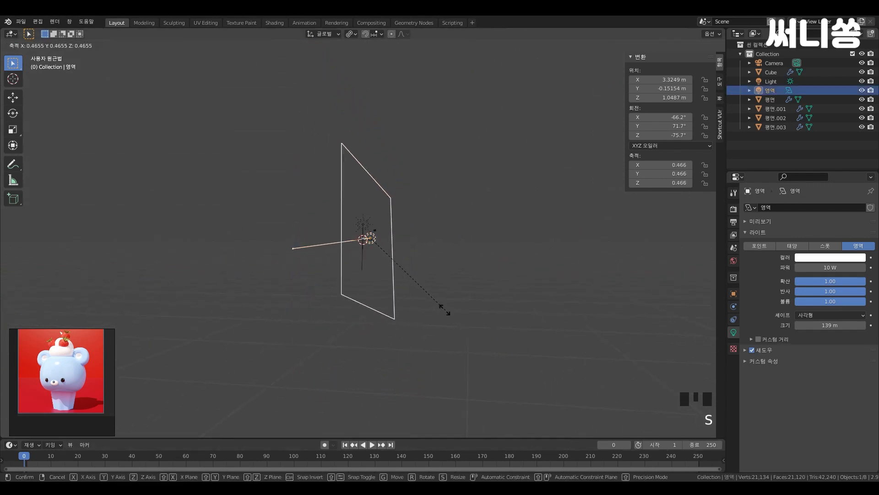
{"action": "left_click", "coordinate": [330, 300]}
{"action": "scroll", "coordinate": [331, 305], "scroll_direction": "up", "scroll_amount": 8}
{"action": "key", "text": "s"}
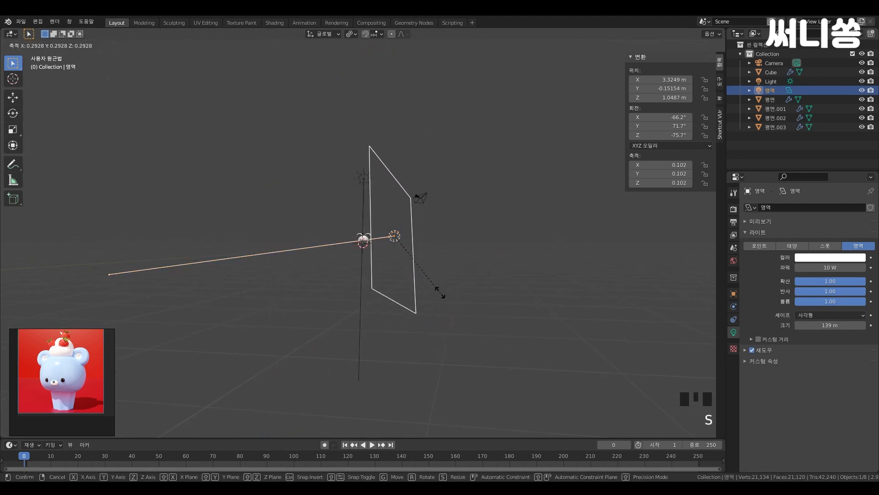
{"action": "middle_click_drag", "start_coordinate": [420, 260], "coordinate": [389, 304]}
{"action": "scroll", "coordinate": [389, 304], "scroll_direction": "up", "scroll_amount": 7}
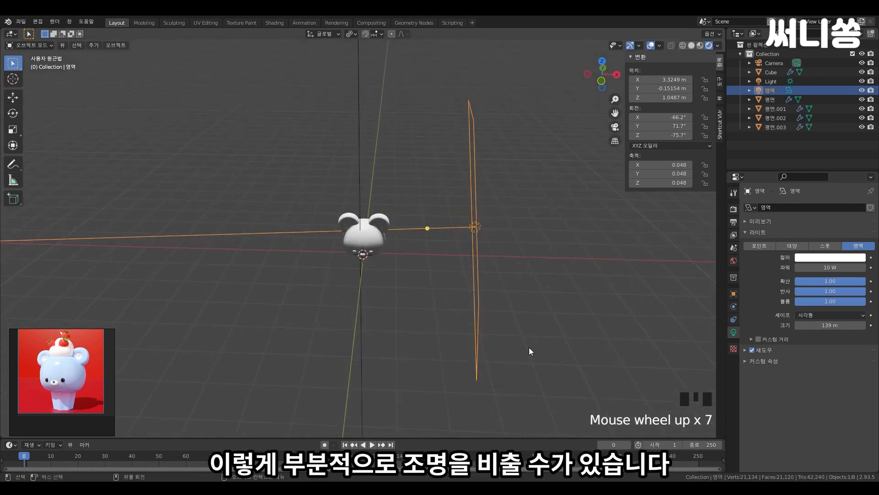
{"action": "left_click", "coordinate": [538, 302]}
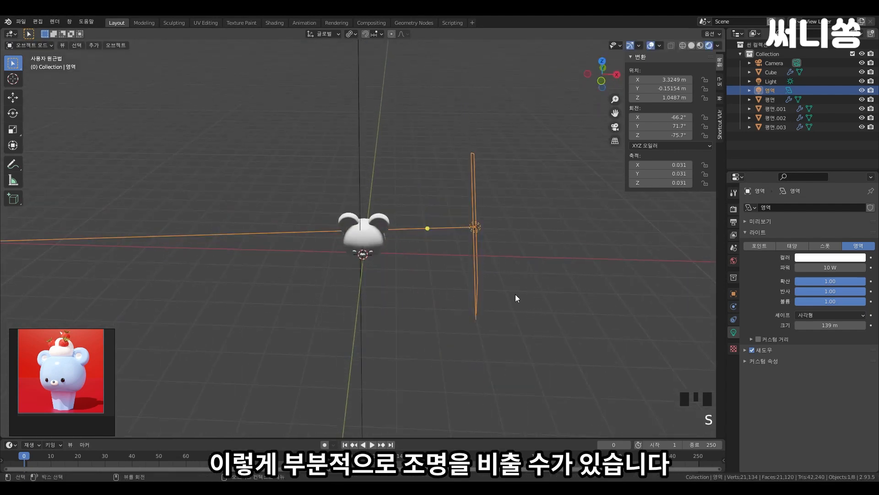
Shift the area light to about X 3.30 m, Z 0.99 m, and rotate it to about X -47.5°, Y 69.2°, Z -54.7°.
{"action": "key", "text": "g"}
{"action": "left_click", "coordinate": [499, 294]}
{"action": "key", "text": "r"}
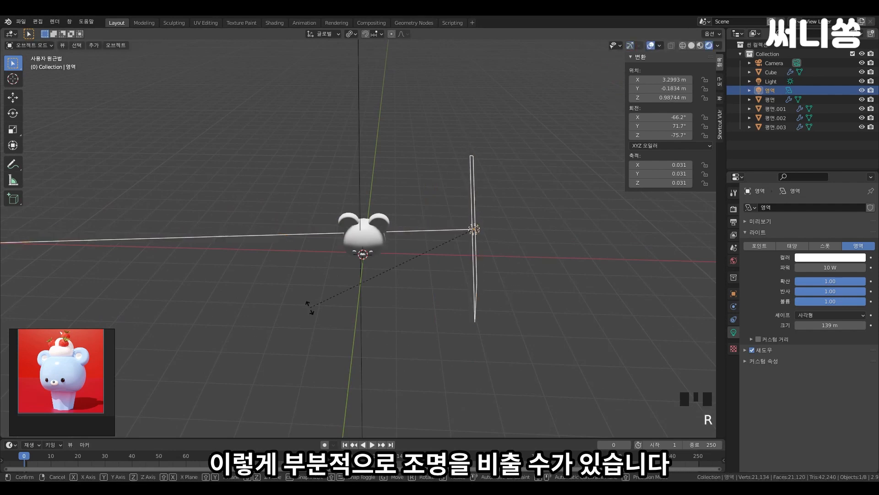
{"action": "left_click", "coordinate": [326, 321]}
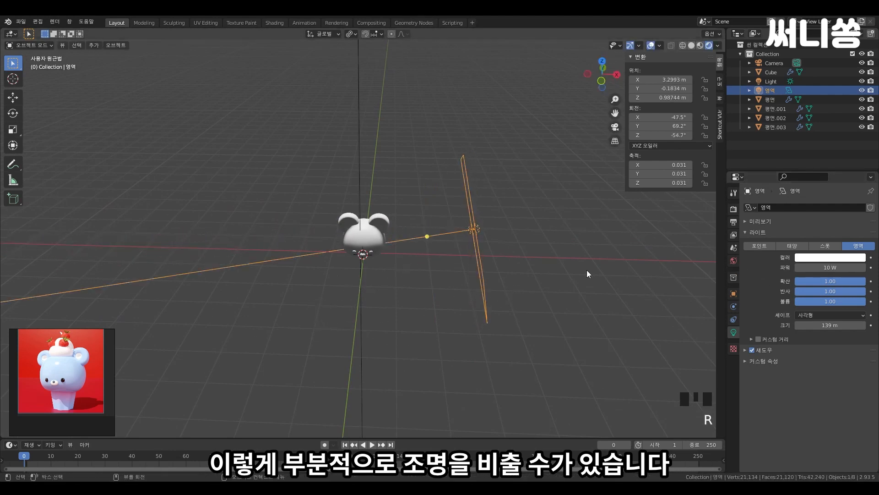
Raise the area light's power to about 126.8 W.
{"action": "middle_click_drag", "start_coordinate": [587, 270], "coordinate": [509, 268]}
{"action": "scroll", "coordinate": [410, 270], "scroll_direction": "up", "scroll_amount": 3}
{"action": "left_click_drag", "start_coordinate": [829, 267], "coordinate": [873, 267]}
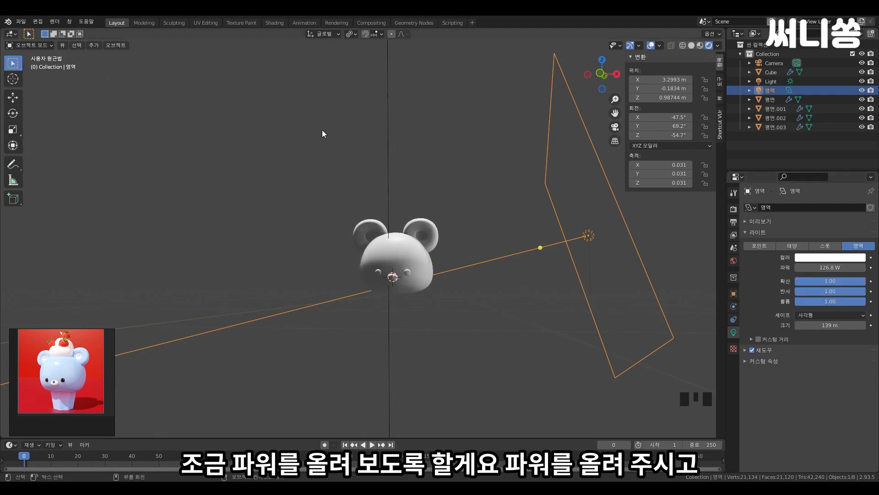
Duplicate the area light and place the copy on the opposite side of the head, at about X -4.15 m, Z 1.62 m.
{"action": "scroll", "coordinate": [549, 339], "scroll_direction": "down", "scroll_amount": 2}
{"action": "middle_click_drag", "start_coordinate": [530, 331], "coordinate": [567, 263], "text": "shift"}
{"action": "middle_click_drag", "start_coordinate": [522, 241], "coordinate": [505, 241], "text": "shift"}
{"action": "scroll", "coordinate": [588, 243], "scroll_direction": "down", "scroll_amount": 2}
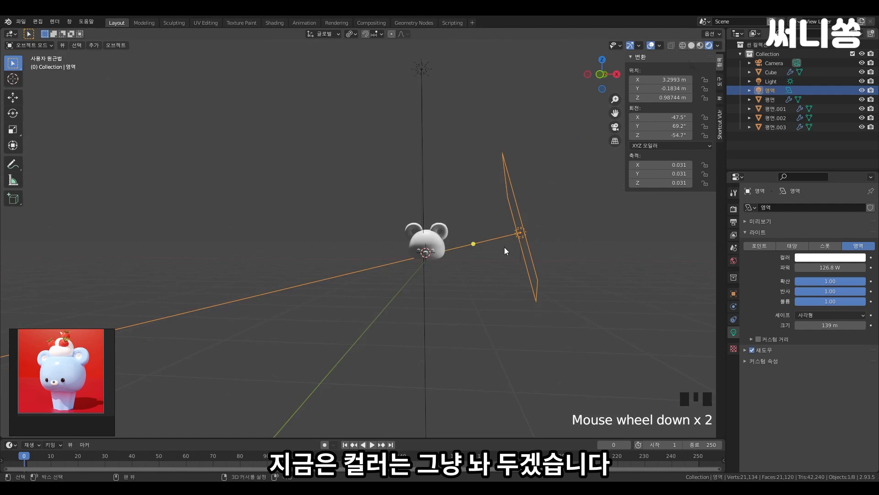
{"action": "key", "text": "shift+d"}
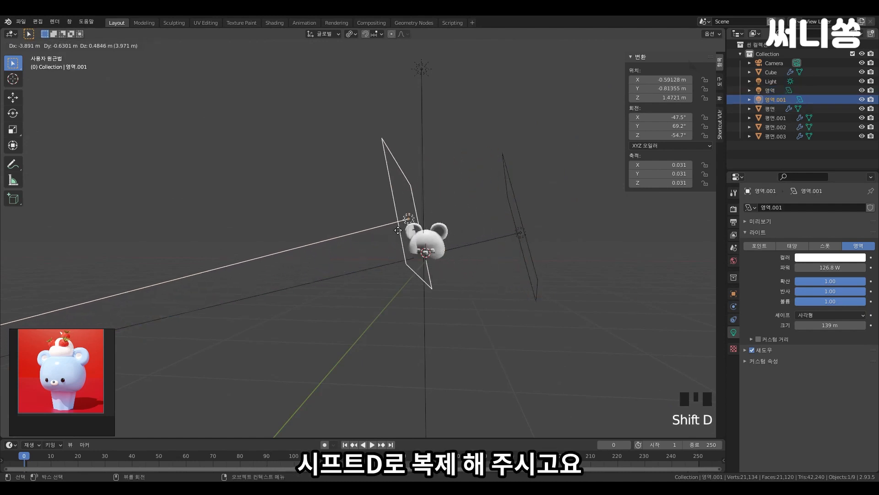
{"action": "left_click", "coordinate": [294, 228]}
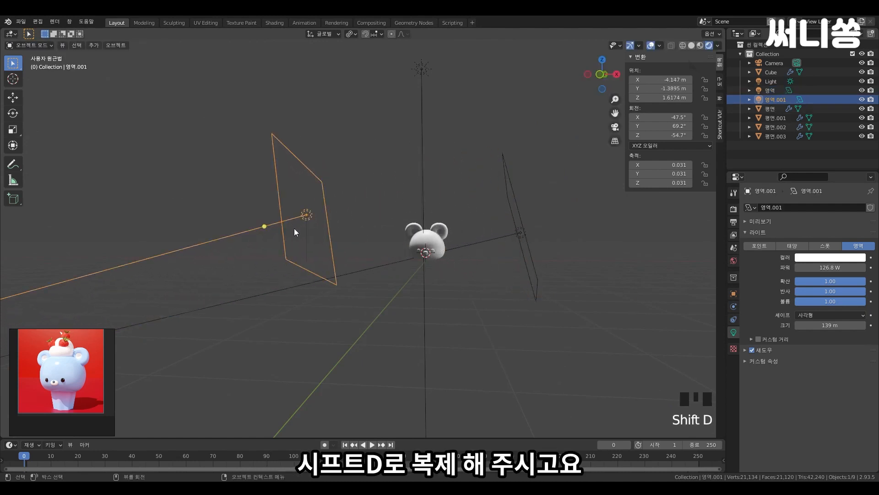
Try to rotate the duplicated area light by hand so it faces the head.
{"action": "key", "text": "r"}
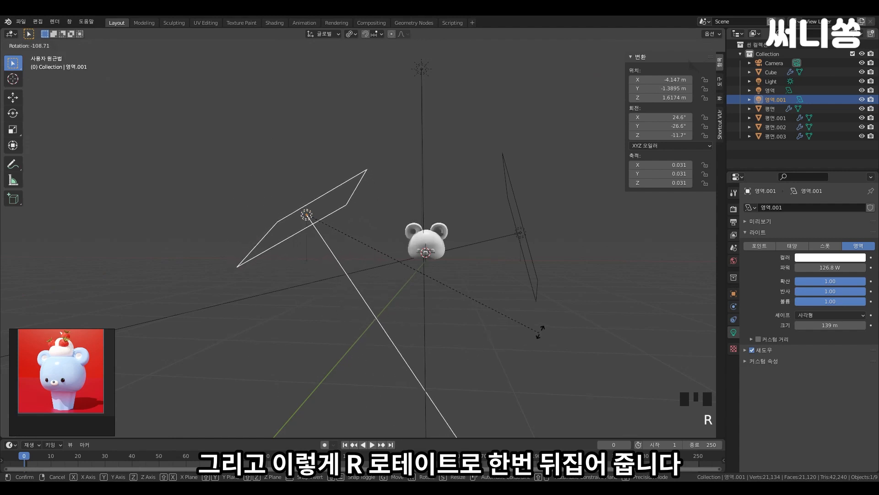
{"action": "left_click", "coordinate": [585, 145]}
{"action": "scroll", "coordinate": [404, 203], "scroll_direction": "down", "scroll_amount": 3}
{"action": "middle_click_drag", "start_coordinate": [404, 204], "coordinate": [393, 304]}
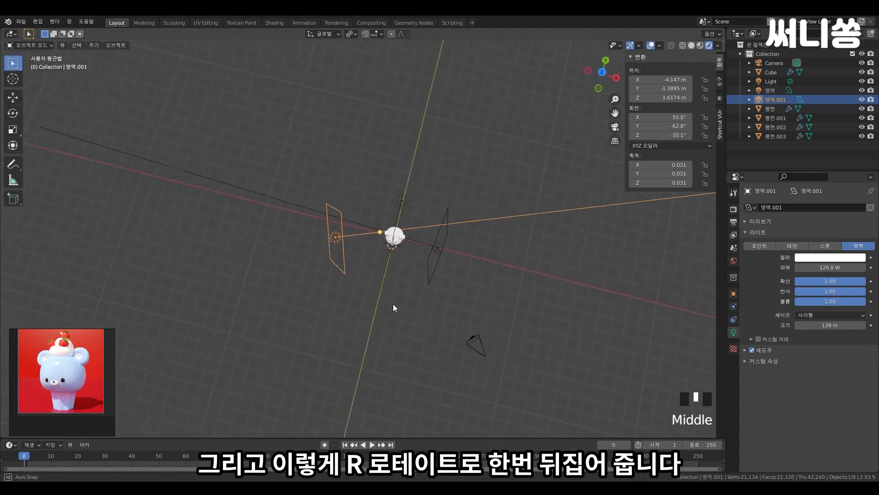
{"action": "key", "text": "r"}
{"action": "left_click", "coordinate": [578, 245]}
Undo the duplicate's rotations and the duplication of the area light.
{"action": "scroll", "coordinate": [399, 268], "scroll_direction": "up", "scroll_amount": 3}
{"action": "middle_click_drag", "start_coordinate": [400, 268], "coordinate": [438, 345]}
{"action": "key", "text": "ctrl+z"}
{"action": "key", "text": "ctrl+z"}
{"action": "key", "text": "ctrl+z"}
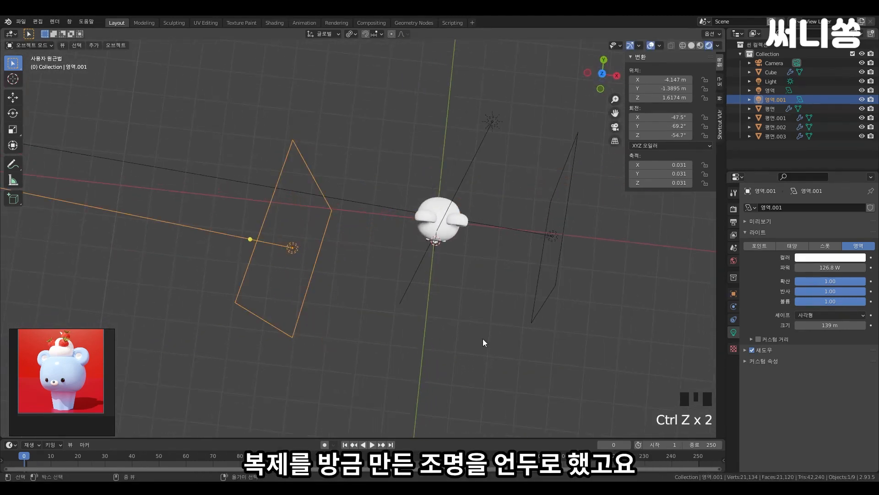
{"action": "middle_click_drag", "start_coordinate": [468, 293], "coordinate": [410, 276], "text": "shift"}
{"action": "scroll", "coordinate": [409, 282], "scroll_direction": "up", "scroll_amount": 2}
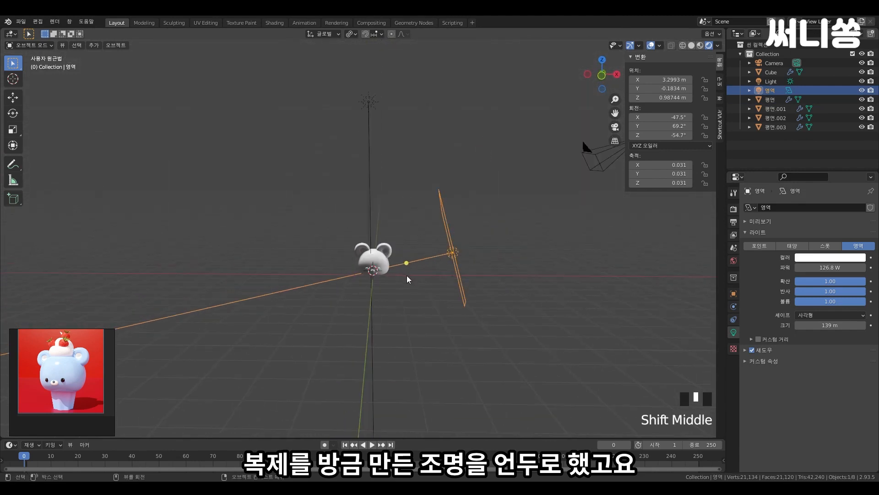
Duplicate the area light in place and mirror the copy along the global X axis.
{"action": "key", "text": "shift+d"}
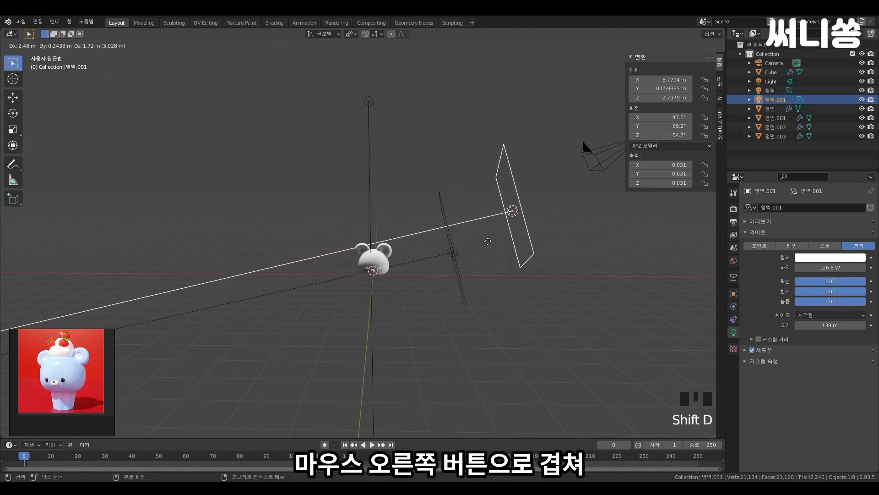
{"action": "right_click", "coordinate": [488, 241]}
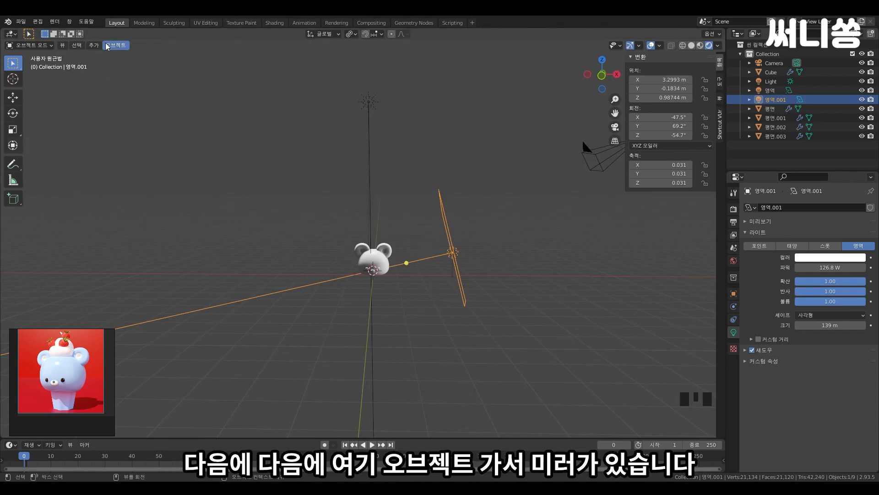
{"action": "left_click", "coordinate": [122, 48]}
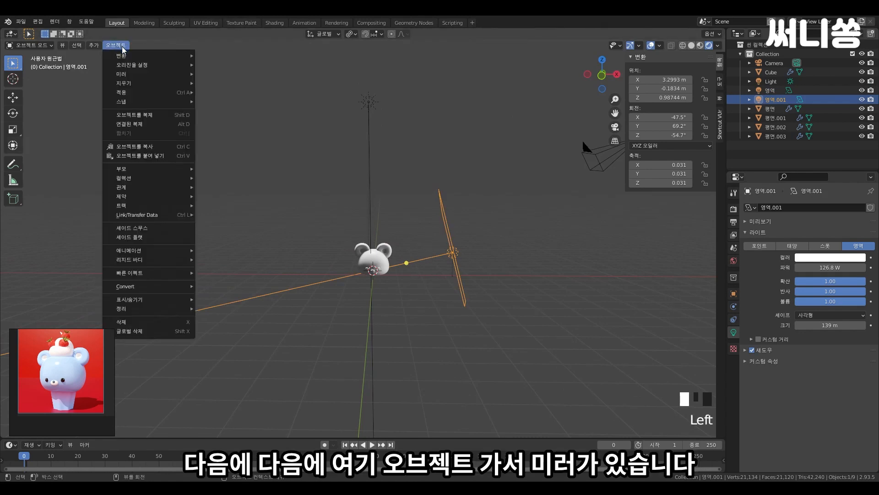
{"action": "mouse_move", "coordinate": [132, 76]}
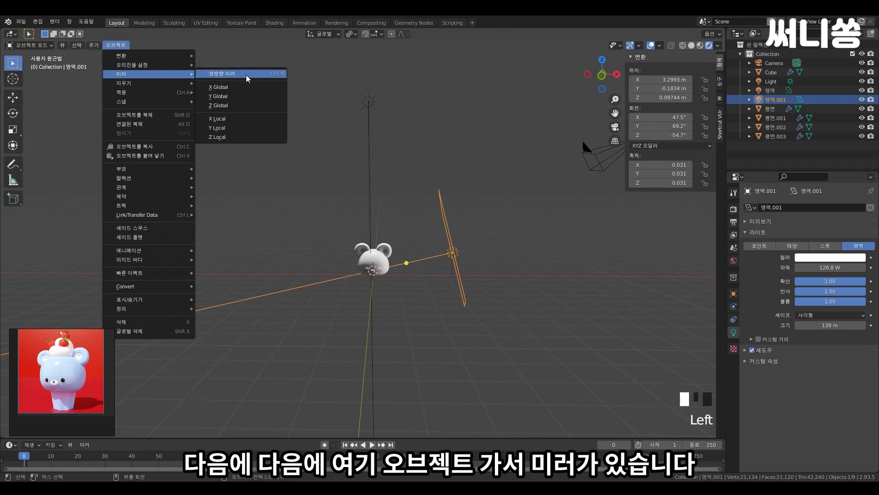
{"action": "left_click", "coordinate": [247, 88]}
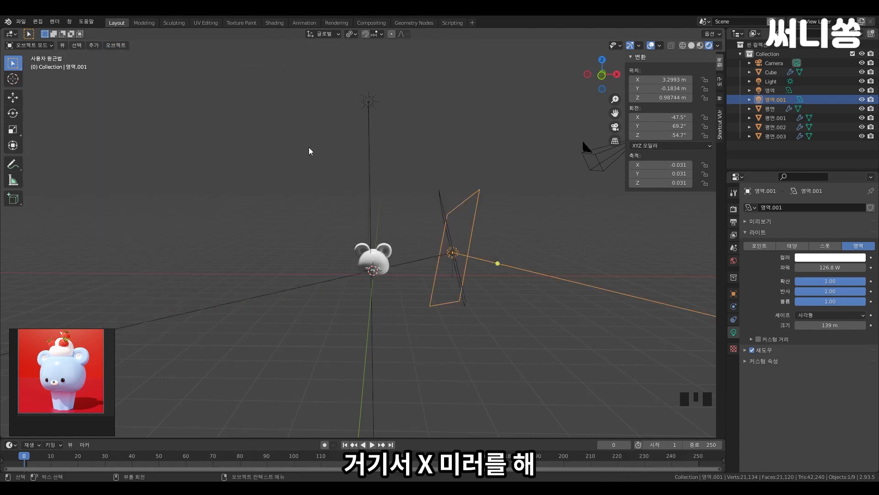
Move the mirrored area light to the opposite side of the head, at about X -3.61 m, Y -0.42 m, Z 0.99 m.
{"action": "key", "text": "g"}
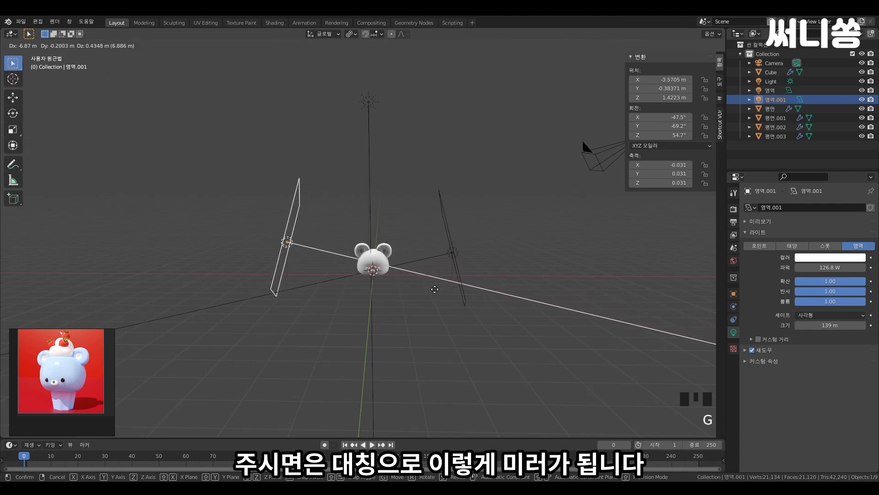
{"action": "left_click", "coordinate": [434, 300]}
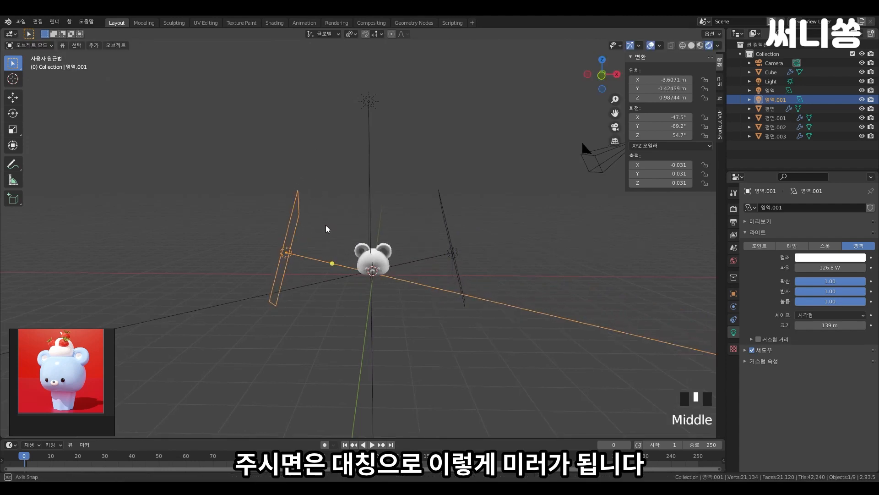
Examine from several angles how the two area lights illuminate the bear head.
{"action": "middle_click_drag", "start_coordinate": [326, 225], "coordinate": [389, 311]}
{"action": "scroll", "coordinate": [378, 270], "scroll_direction": "down", "scroll_amount": 3}
{"action": "scroll", "coordinate": [372, 266], "scroll_direction": "up", "scroll_amount": 2}
{"action": "scroll", "coordinate": [390, 314], "scroll_direction": "up", "scroll_amount": 4}
{"action": "scroll", "coordinate": [392, 317], "scroll_direction": "down", "scroll_amount": 3}
{"action": "scroll", "coordinate": [411, 358], "scroll_direction": "up", "scroll_amount": 4}
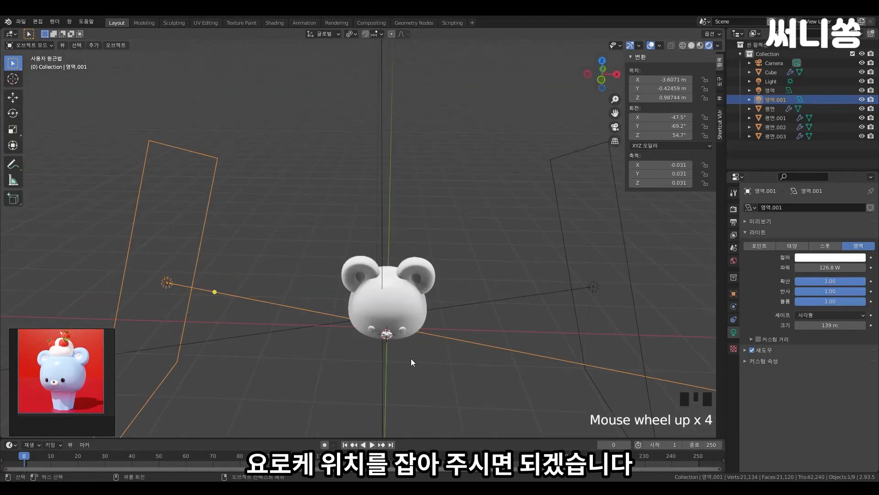
{"action": "middle_click_drag", "start_coordinate": [411, 358], "coordinate": [409, 257], "text": "shift"}
{"action": "scroll", "coordinate": [410, 287], "scroll_direction": "up", "scroll_amount": 3}
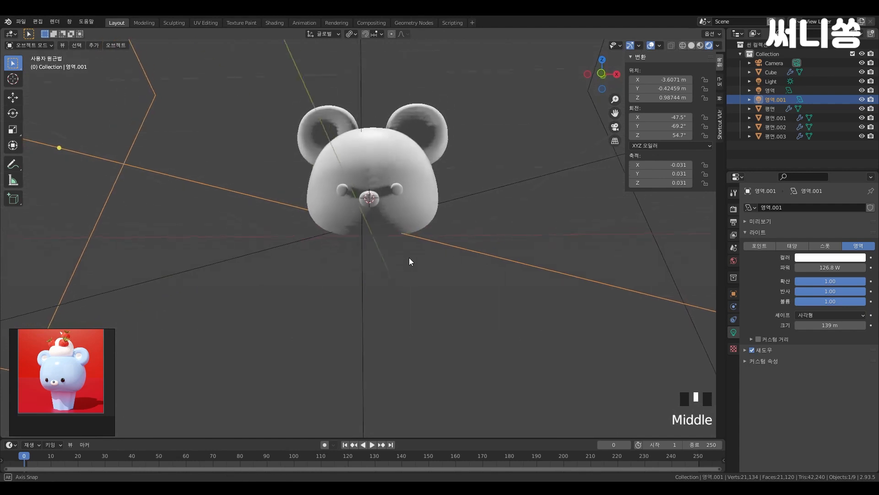
Raise both area lights together along the Z axis to a height of about 1.55 m.
{"action": "scroll", "coordinate": [416, 200], "scroll_direction": "down", "scroll_amount": 3}
{"action": "middle_click_drag", "start_coordinate": [412, 199], "coordinate": [411, 232]}
{"action": "scroll", "coordinate": [410, 236], "scroll_direction": "down", "scroll_amount": 3}
{"action": "scroll", "coordinate": [408, 235], "scroll_direction": "down", "scroll_amount": 1}
{"action": "left_click", "coordinate": [260, 205]}
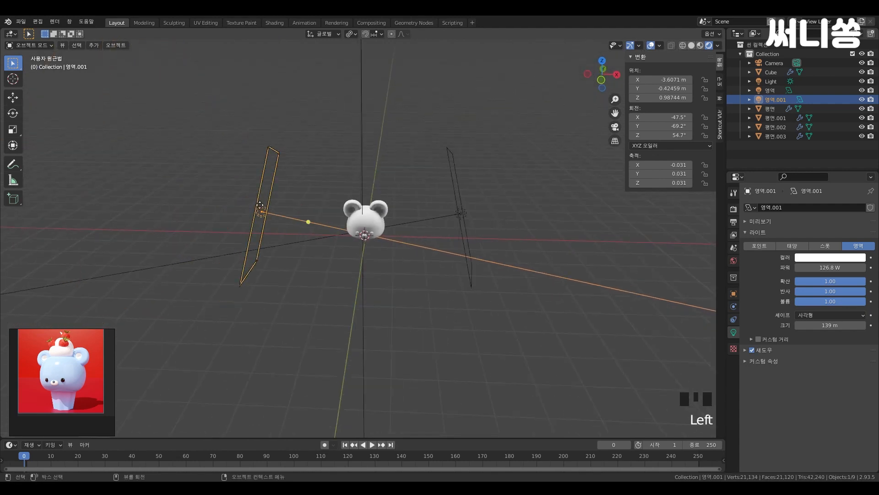
{"action": "left_click", "coordinate": [458, 214], "text": "shift"}
{"action": "key", "text": "g"}
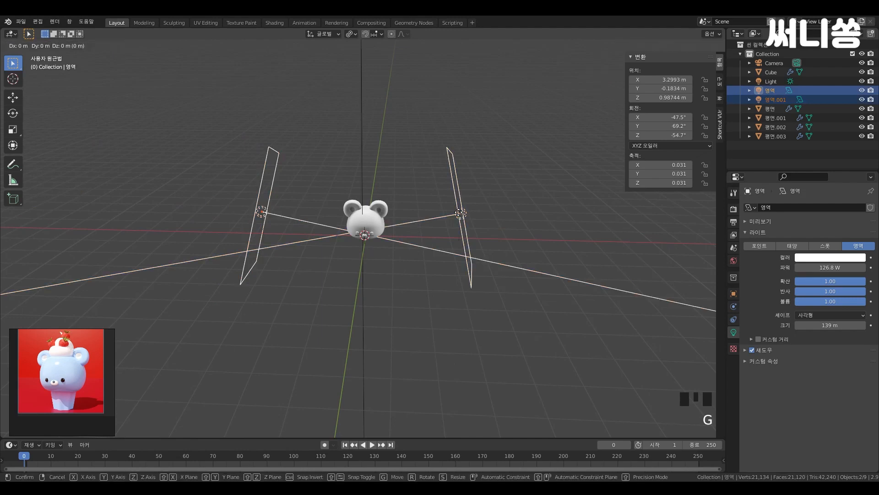
{"action": "left_click", "coordinate": [440, 226]}
{"action": "left_click", "coordinate": [384, 246]}
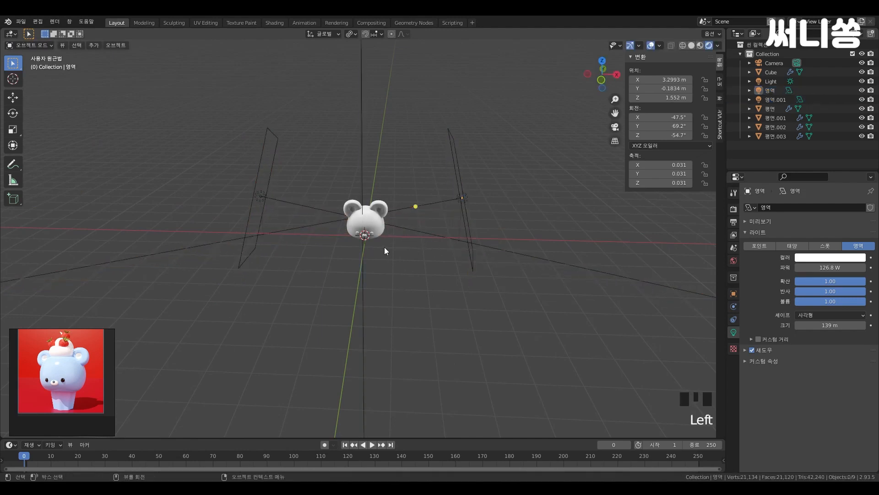
Add a plain axes empty at the 3D cursor by the bear's nose.
{"action": "scroll", "coordinate": [377, 235], "scroll_direction": "down", "scroll_amount": 5}
{"action": "scroll", "coordinate": [361, 240], "scroll_direction": "up", "scroll_amount": 5}
{"action": "scroll", "coordinate": [379, 233], "scroll_direction": "up", "scroll_amount": 3}
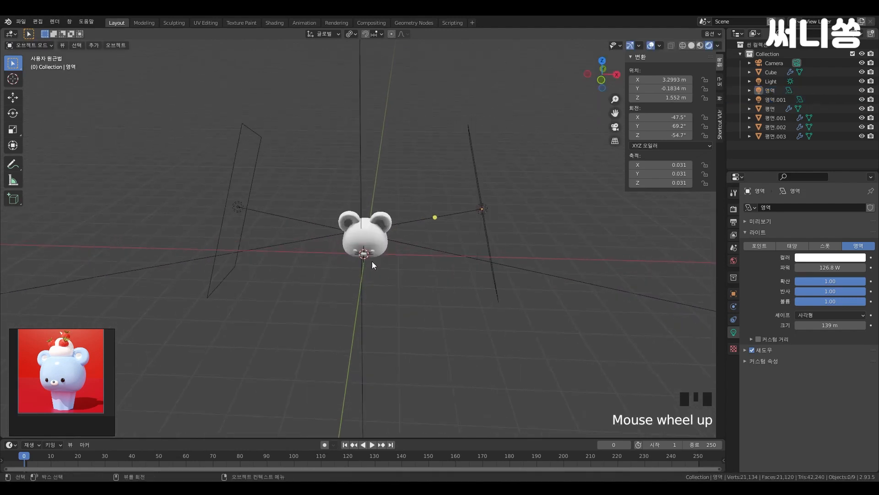
{"action": "middle_click_drag", "start_coordinate": [372, 262], "coordinate": [430, 292], "text": "shift"}
{"action": "scroll", "coordinate": [370, 235], "scroll_direction": "up", "scroll_amount": 2}
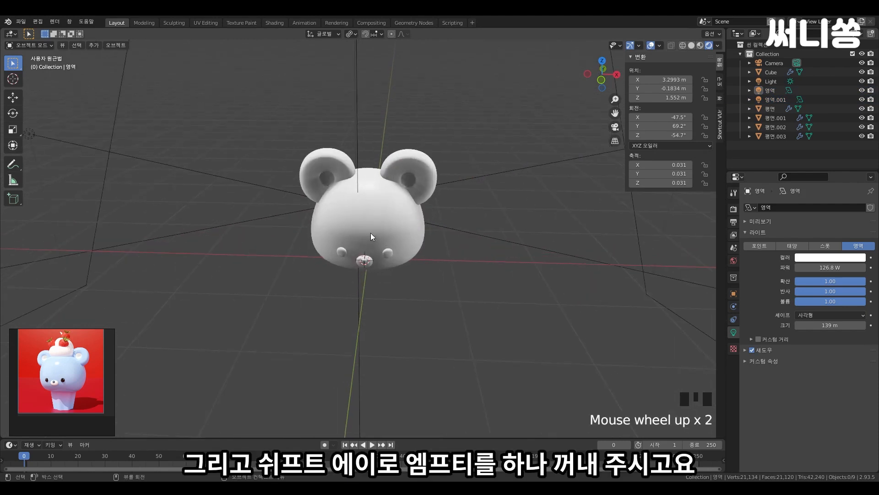
{"action": "key", "text": "shift+a"}
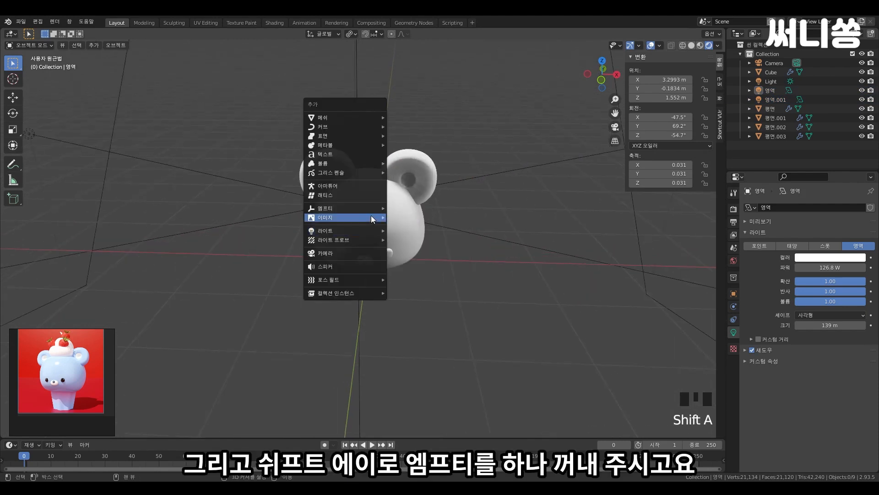
{"action": "mouse_move", "coordinate": [371, 210]}
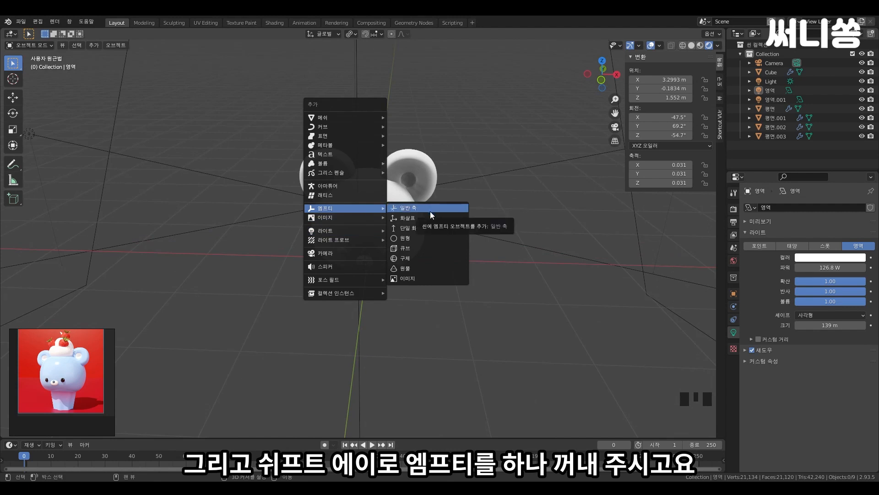
{"action": "left_click", "coordinate": [417, 207]}
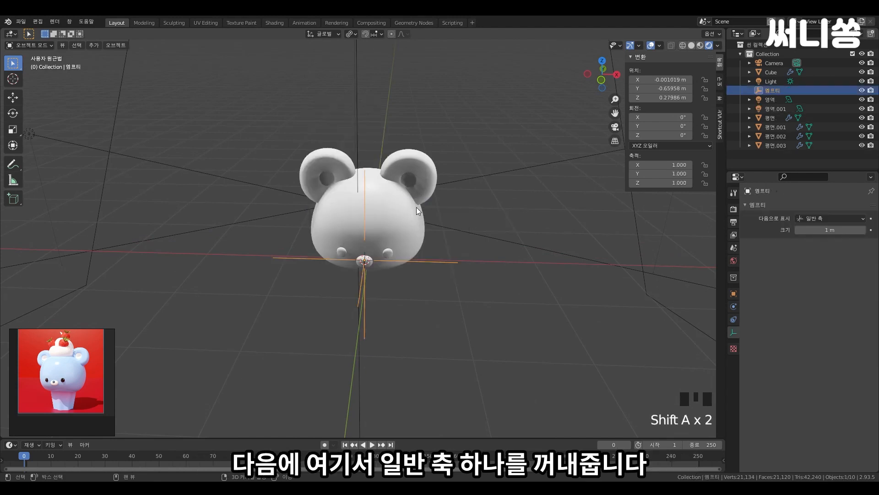
{"action": "scroll", "coordinate": [425, 260], "scroll_direction": "down", "scroll_amount": 4}
{"action": "scroll", "coordinate": [424, 260], "scroll_direction": "down", "scroll_amount": 2}
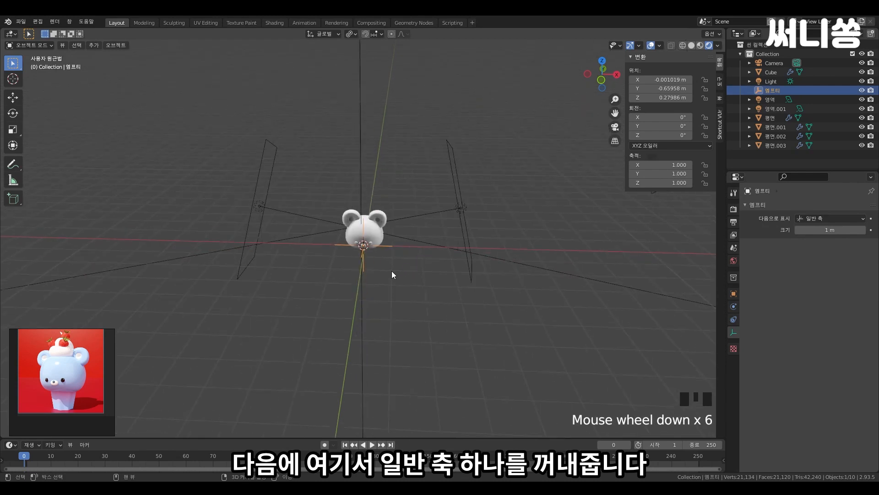
{"action": "middle_click_drag", "start_coordinate": [392, 271], "coordinate": [399, 291], "text": "shift"}
{"action": "left_click", "coordinate": [412, 291]}
{"action": "scroll", "coordinate": [406, 292], "scroll_direction": "up", "scroll_amount": 2}
{"action": "left_click", "coordinate": [406, 292]}
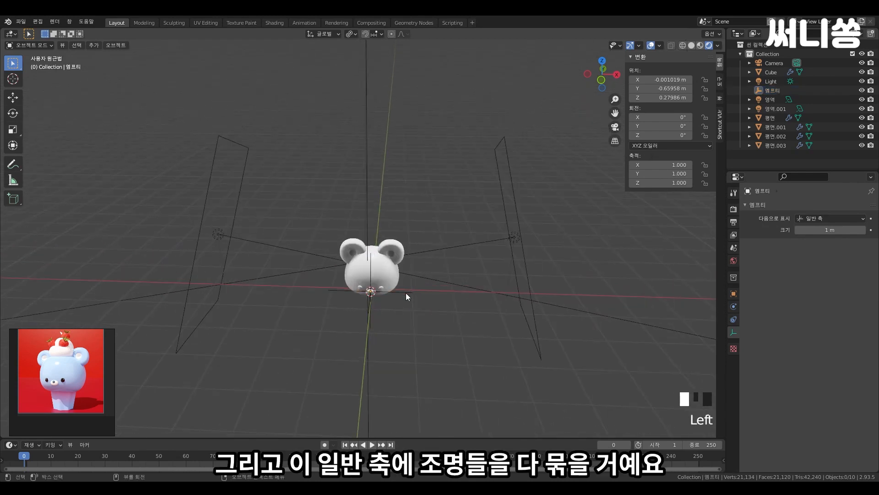
{"action": "left_click", "coordinate": [510, 238]}
{"action": "scroll", "coordinate": [364, 230], "scroll_direction": "down", "scroll_amount": 3}
{"action": "middle_click_drag", "start_coordinate": [345, 224], "coordinate": [346, 260], "text": "shift"}
{"action": "left_click", "coordinate": [468, 221]}
{"action": "scroll", "coordinate": [462, 247], "scroll_direction": "up", "scroll_amount": 2}
{"action": "middle_click_drag", "start_coordinate": [460, 287], "coordinate": [460, 270], "text": "shift"}
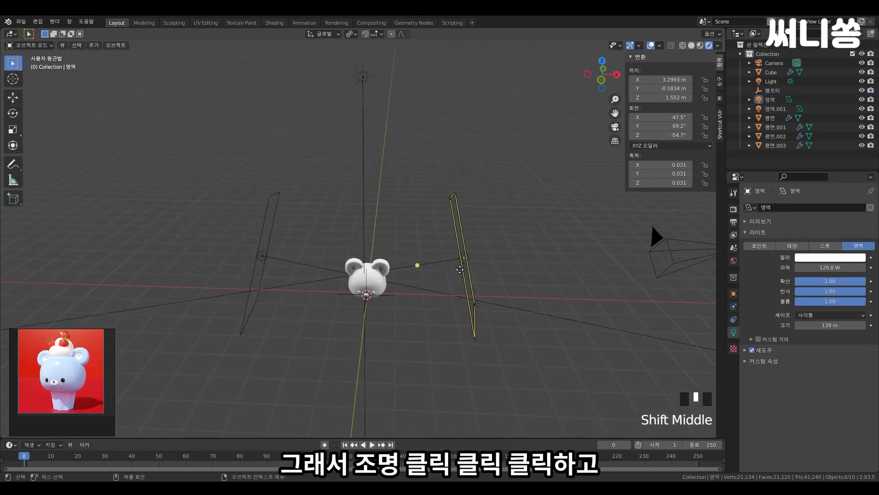
Parent both area lights and the overhead sun light to the plain axes empty, using the Object parent type.
{"action": "left_click", "coordinate": [464, 253]}
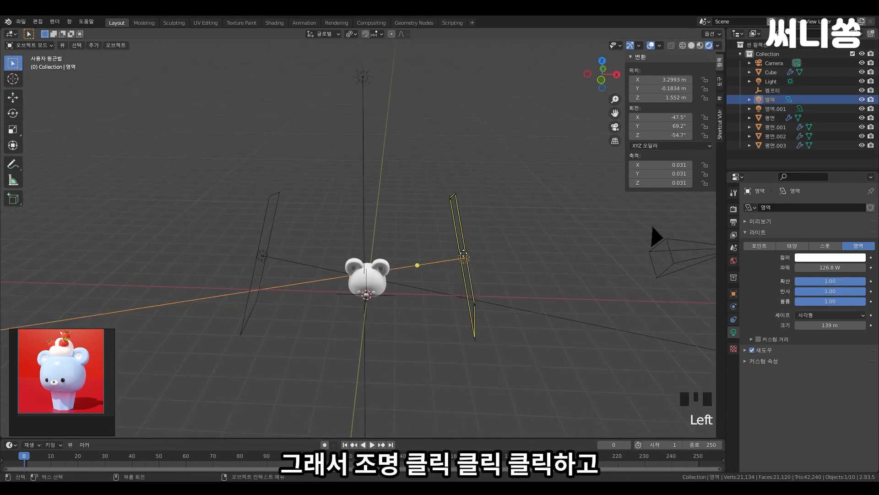
{"action": "scroll", "coordinate": [238, 244], "scroll_direction": "up", "scroll_amount": 1}
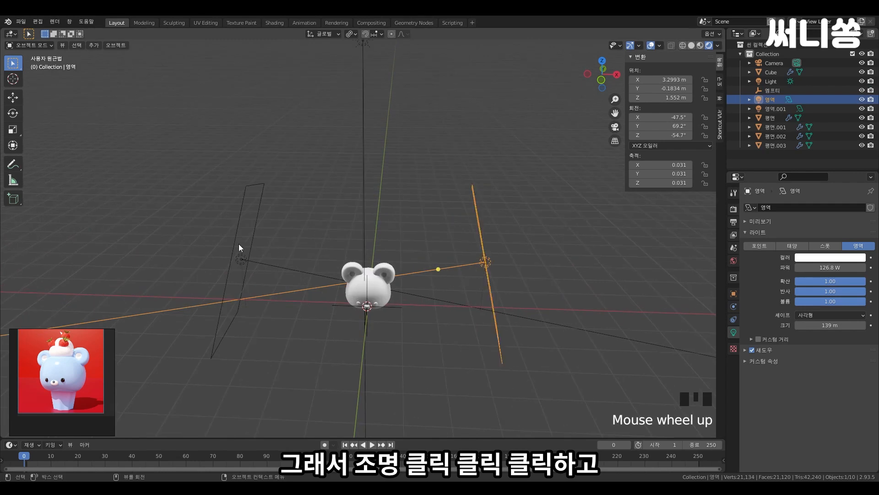
{"action": "left_click", "coordinate": [249, 256], "text": "shift"}
{"action": "middle_click_drag", "start_coordinate": [352, 220], "coordinate": [346, 261], "text": "shift"}
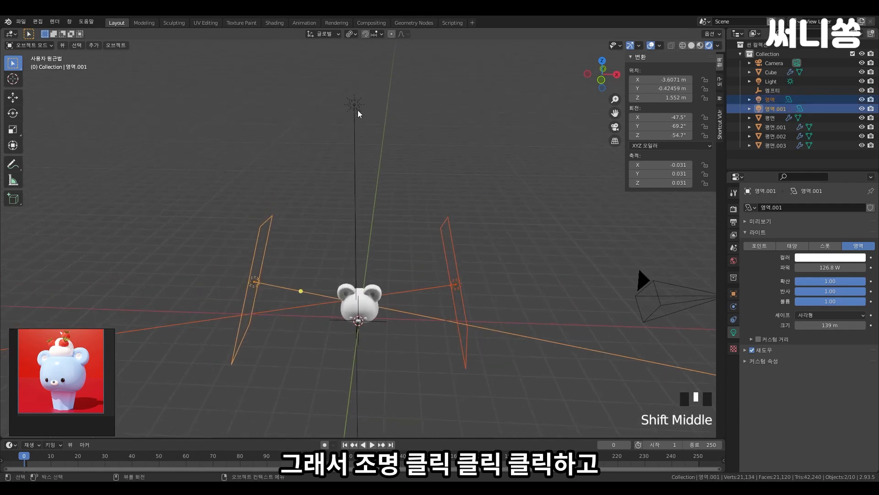
{"action": "left_click", "coordinate": [359, 114], "text": "shift"}
{"action": "middle_click_drag", "start_coordinate": [448, 344], "coordinate": [449, 322], "text": "shift"}
{"action": "scroll", "coordinate": [395, 315], "scroll_direction": "up", "scroll_amount": 2}
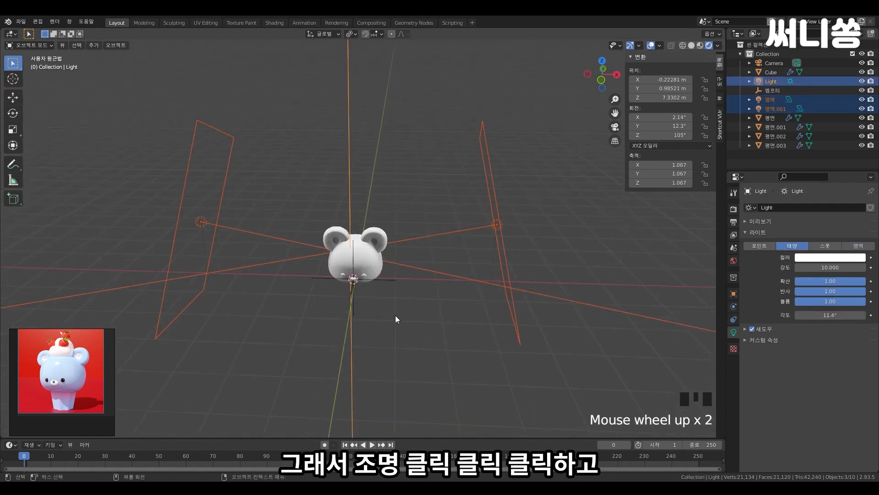
{"action": "left_click", "coordinate": [387, 280], "text": "shift"}
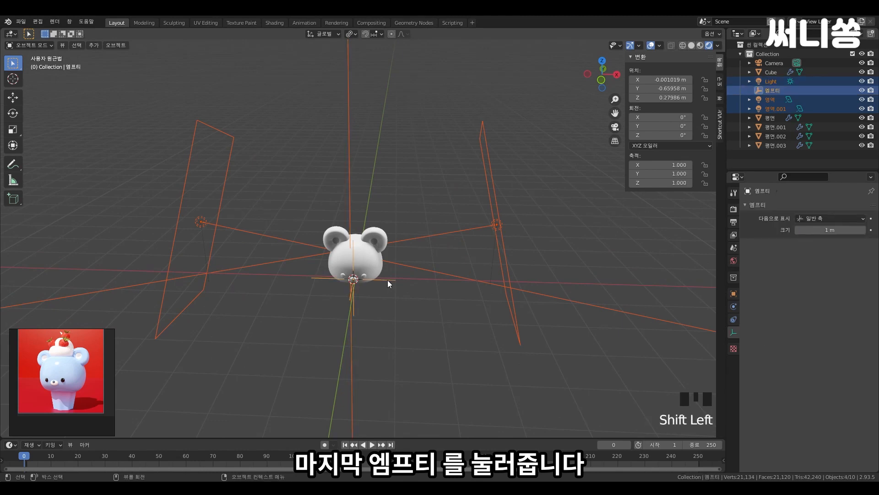
{"action": "scroll", "coordinate": [437, 301], "scroll_direction": "down", "scroll_amount": 2}
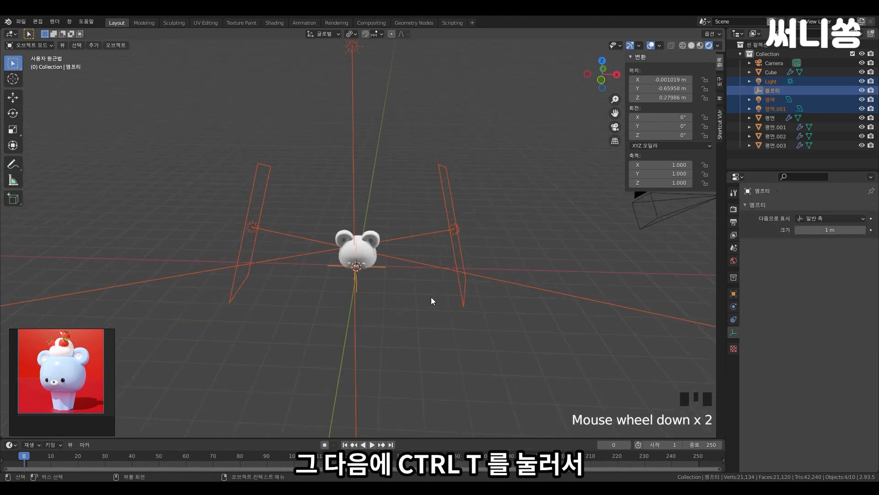
{"action": "key", "text": "ctrl+p"}
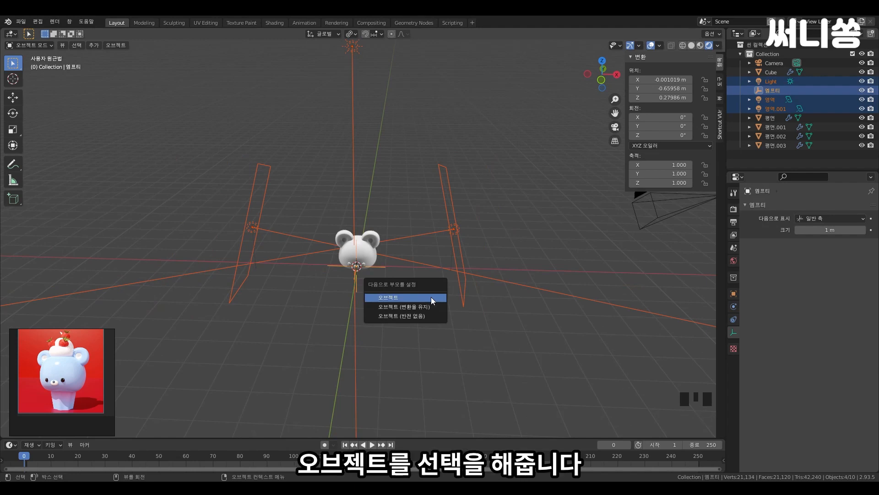
{"action": "left_click", "coordinate": [430, 297]}
Try moving the empty on its own to test whether the parented lights follow it.
{"action": "left_click", "coordinate": [375, 272]}
{"action": "left_click", "coordinate": [373, 271]}
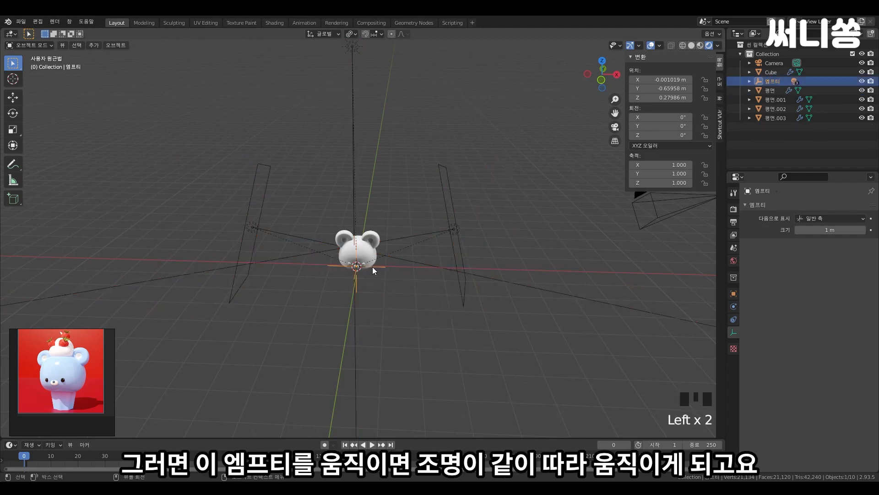
{"action": "key", "text": "g"}
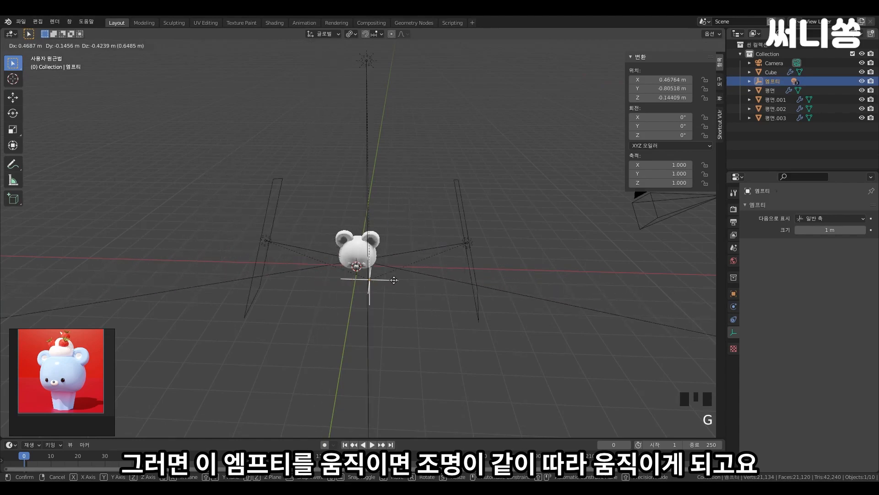
{"action": "left_click", "coordinate": [378, 256]}
{"action": "scroll", "coordinate": [385, 284], "scroll_direction": "up", "scroll_amount": 3}
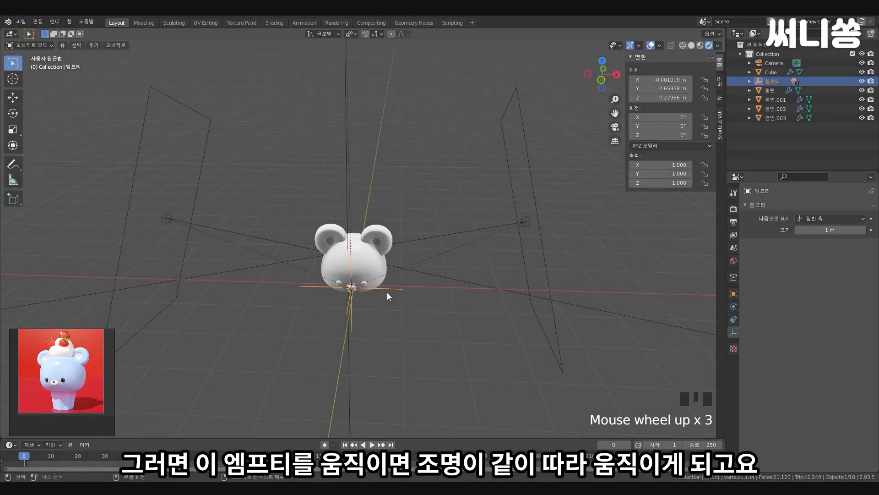